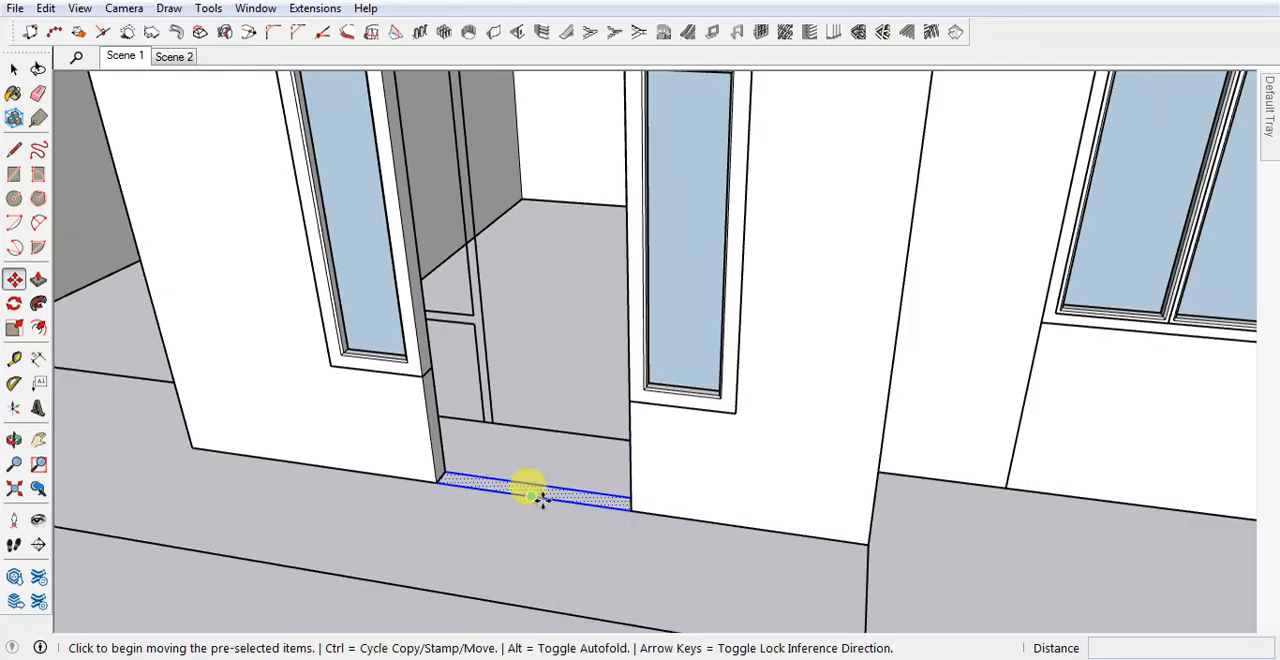
Copy the selected threshold strip from the front doorway onto the ground in front of the house, about 7' 11" away.
left_click(553, 499)
key("ctrl")
scroll(573, 411, "down", 5)
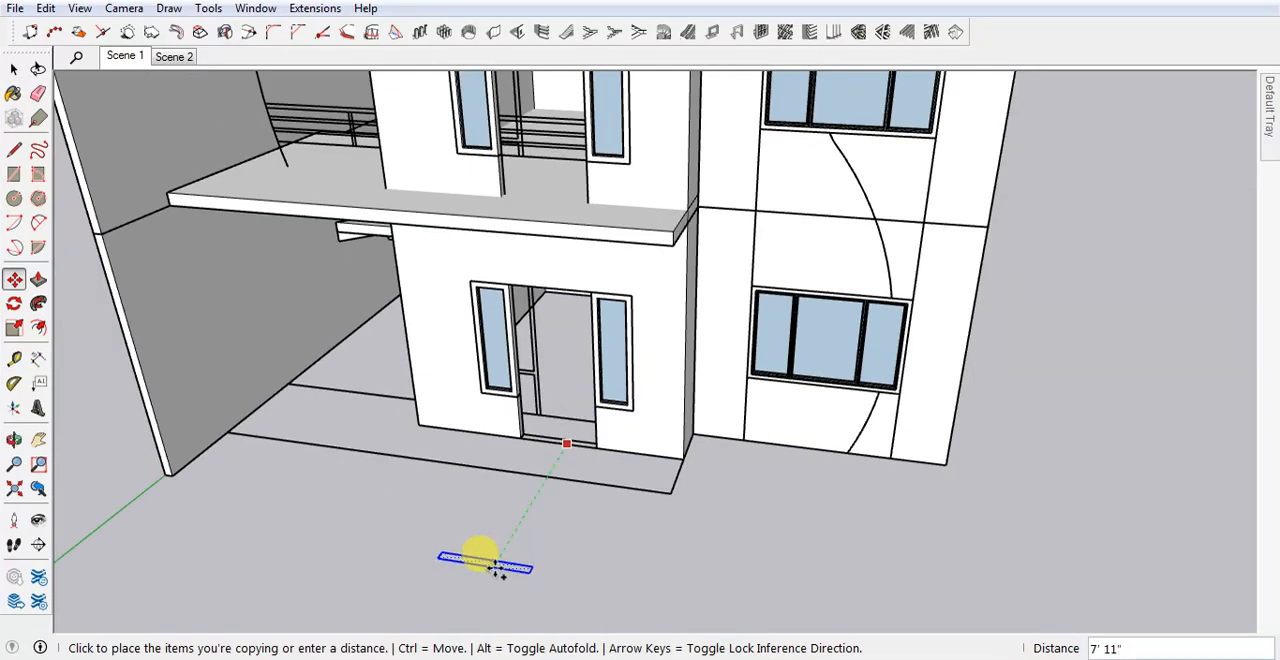
left_click(497, 567)
key("space")
left_click(577, 630)
Place a parallel guide line 6" outside the copied strip's left short edge.
middle_click_drag(538, 545, 530, 405)
scroll(449, 466, "up", 5)
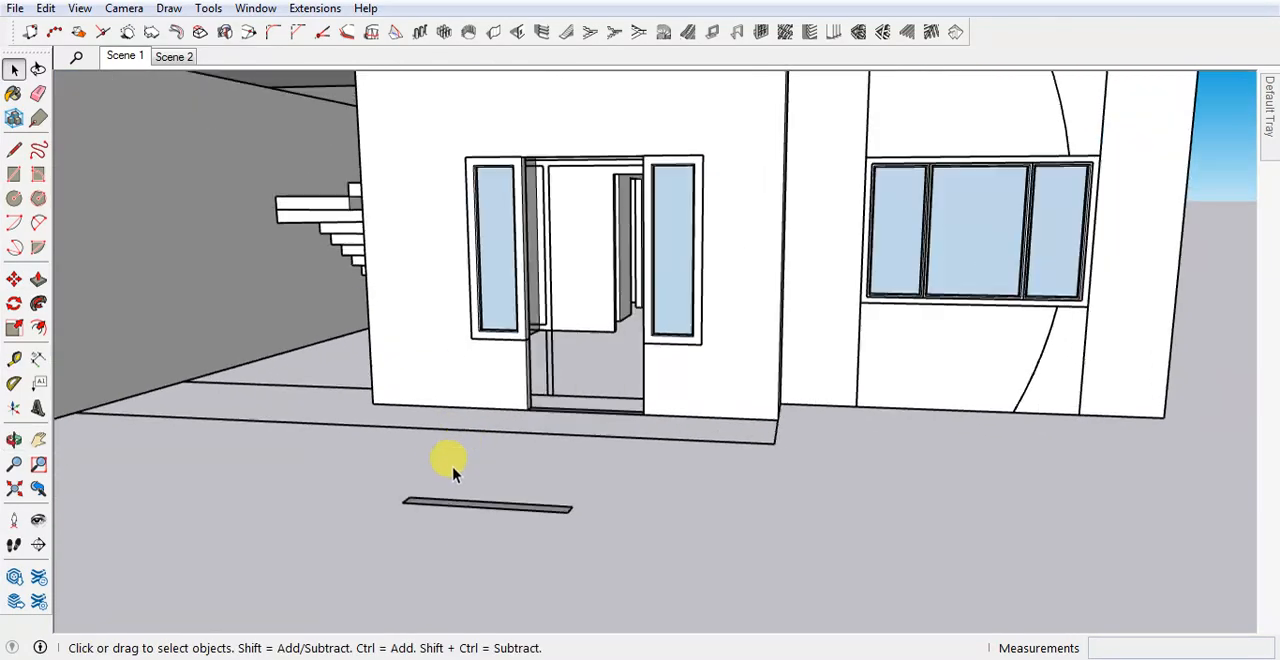
scroll(390, 548, "up", 2)
scroll(397, 540, "up", 2)
key("t")
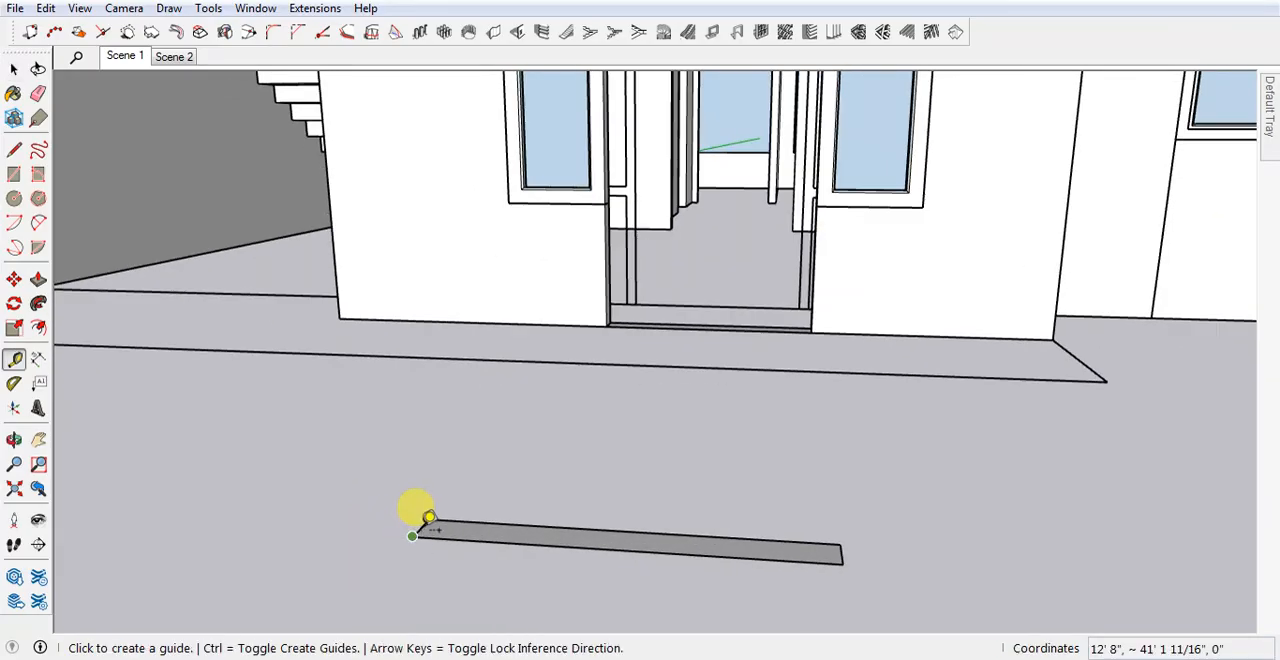
scroll(418, 522, "up", 3)
scroll(424, 516, "up", 2)
scroll(414, 518, "up", 2)
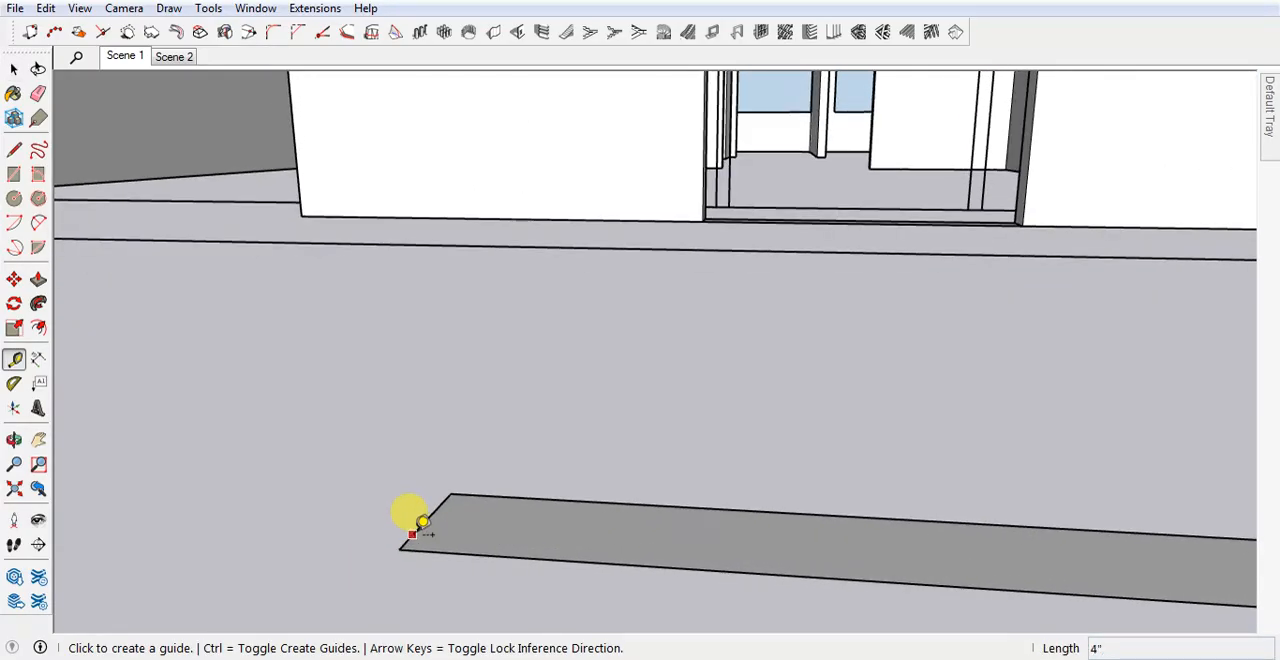
left_click(412, 534)
key("Return")
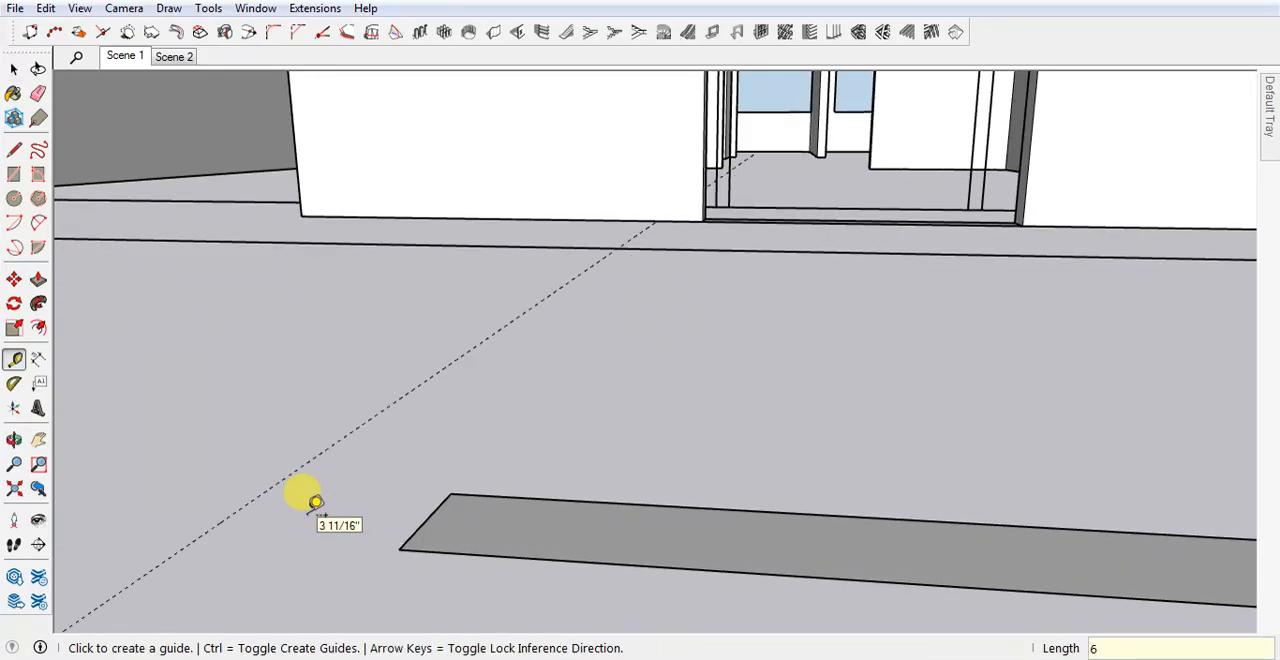
Place a second parallel guide line outside the copied strip's right short edge.
scroll(723, 591, "down", 2)
scroll(920, 563, "down", 2)
scroll(840, 541, "up", 1)
left_click(840, 541)
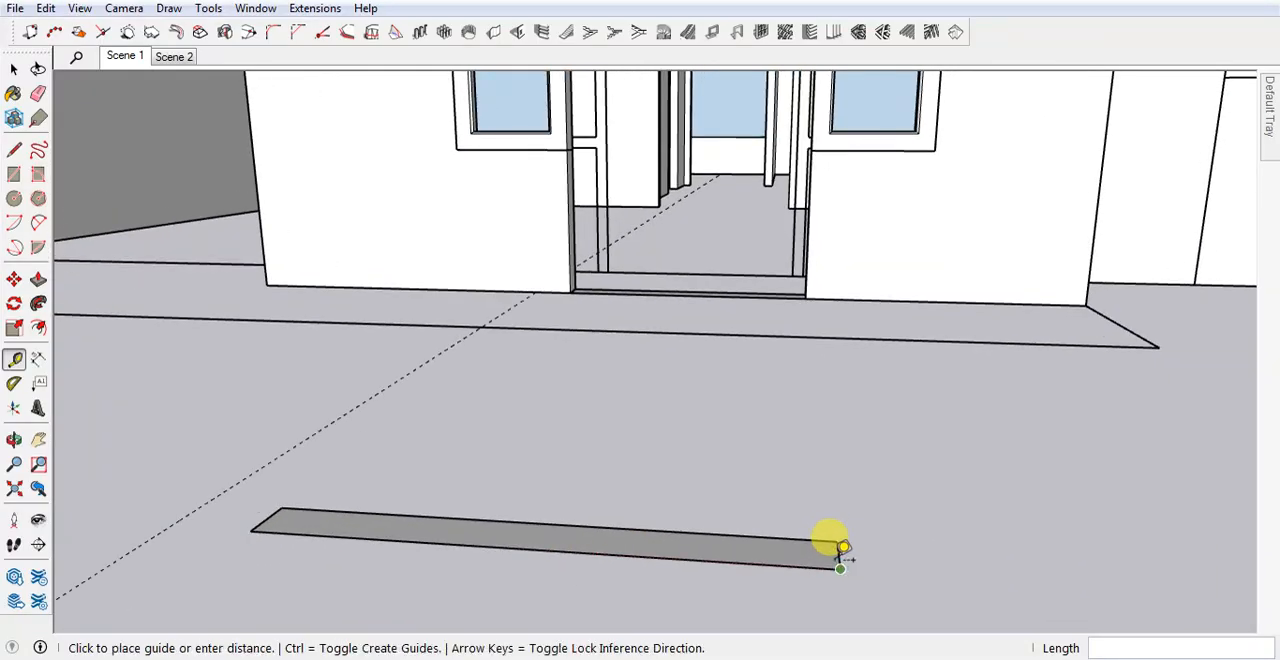
key("space")
key("t")
scroll(884, 567, "up", 1)
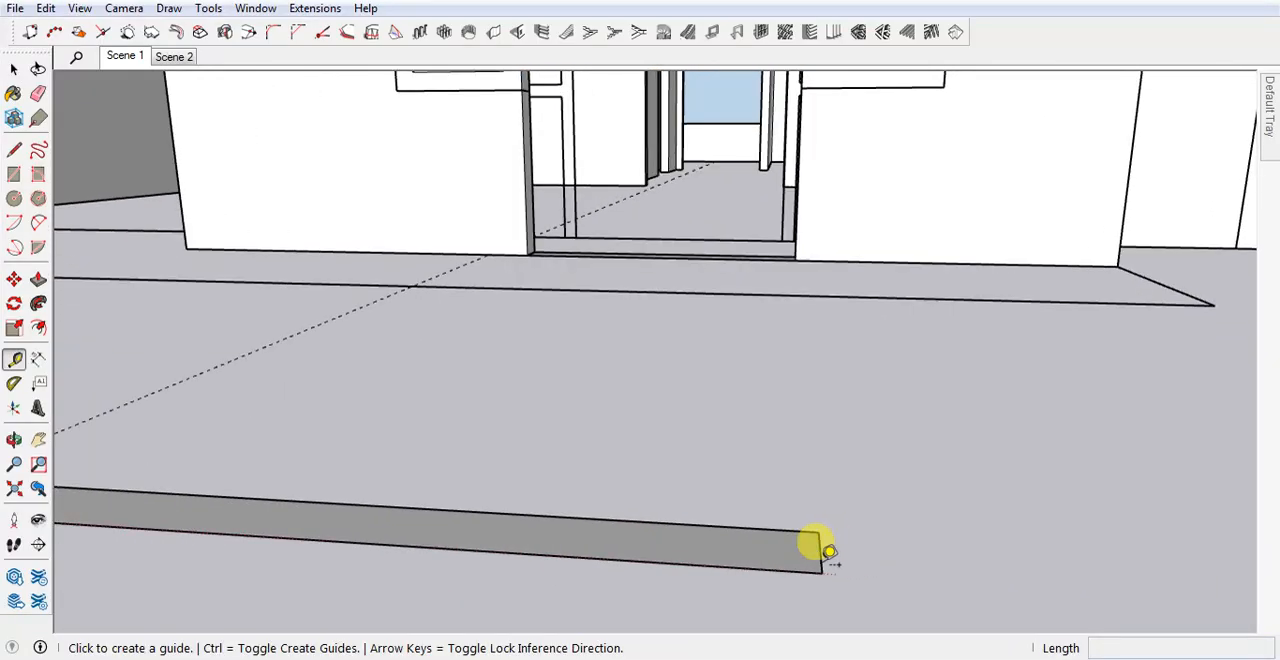
scroll(828, 550, "up", 1)
left_click(820, 560)
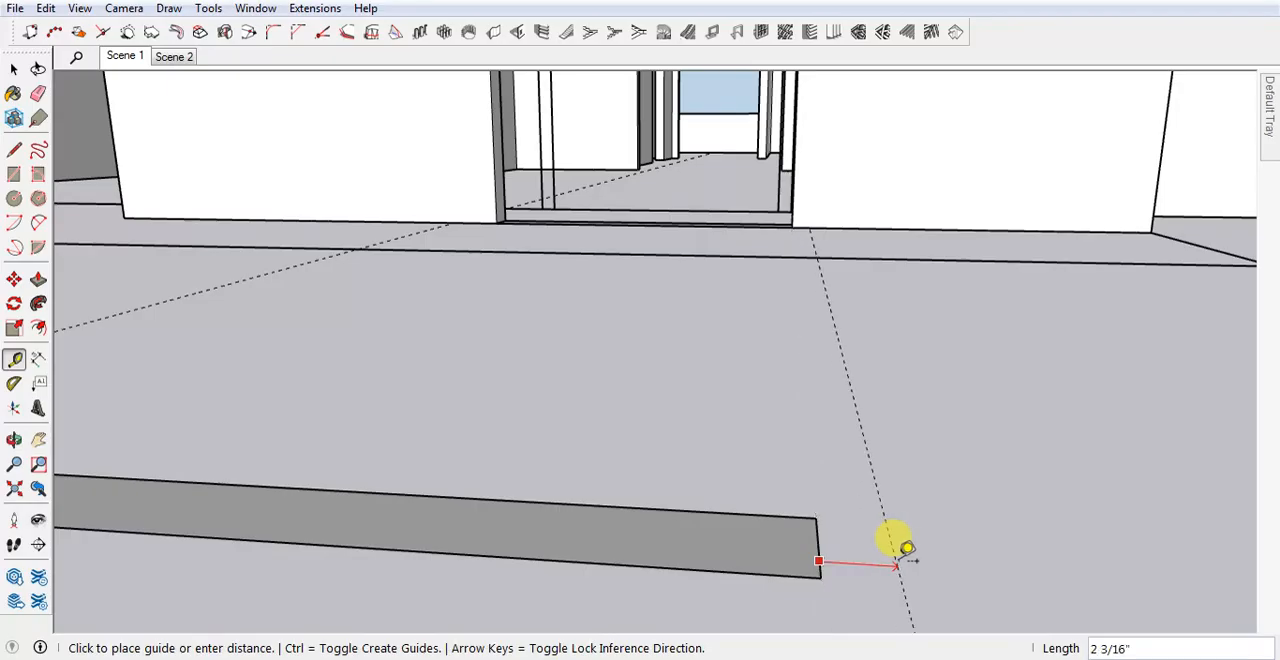
key("Return")
scroll(826, 518, "down", 5)
middle_click_drag(890, 455, 812, 442)
scroll(820, 435, "down", 2)
key("space")
Extrude the copied strip upward 7' to match the height of the front door opening.
scroll(822, 435, "down", 2)
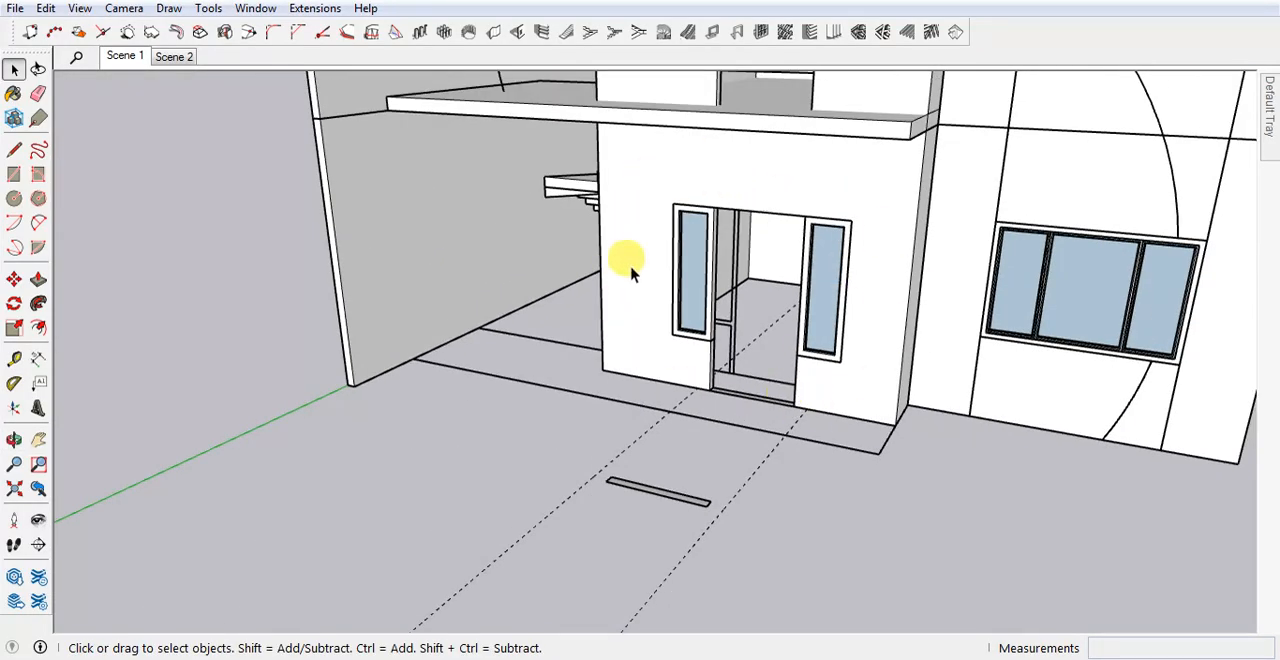
scroll(760, 366, "up", 3)
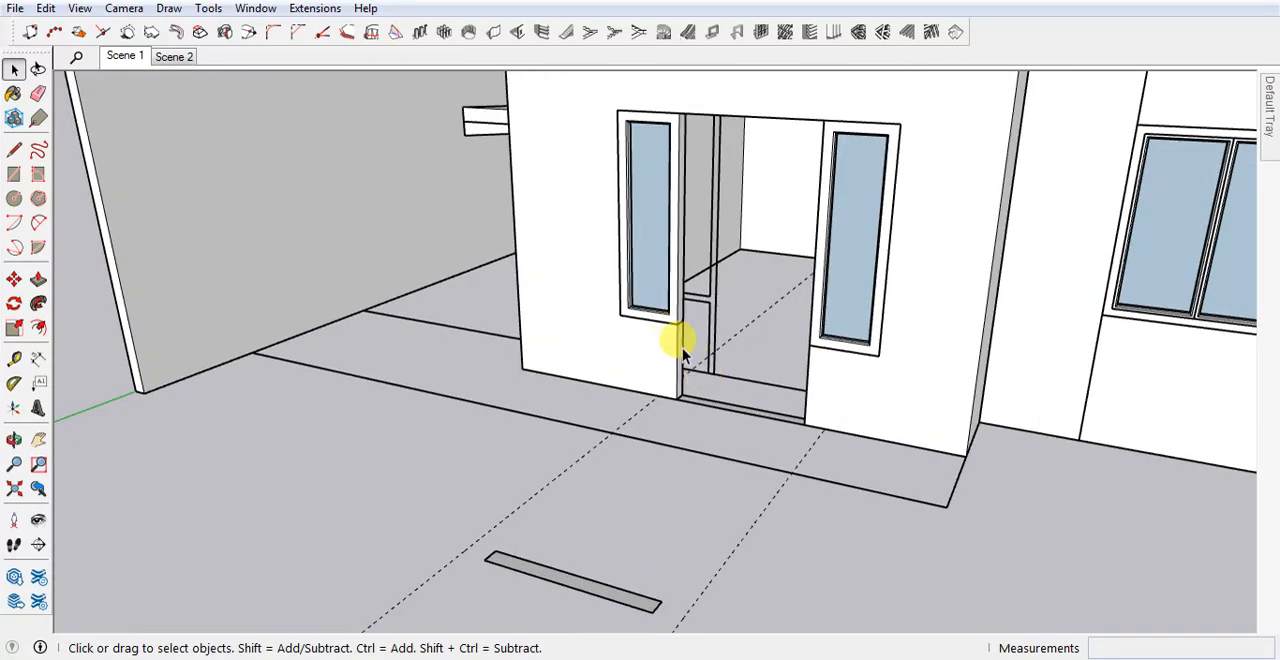
middle_click_drag(608, 350, 634, 338)
scroll(637, 564, "down", 2)
middle_click_drag(634, 568, 657, 583)
scroll(634, 576, "up", 1)
left_click(657, 582)
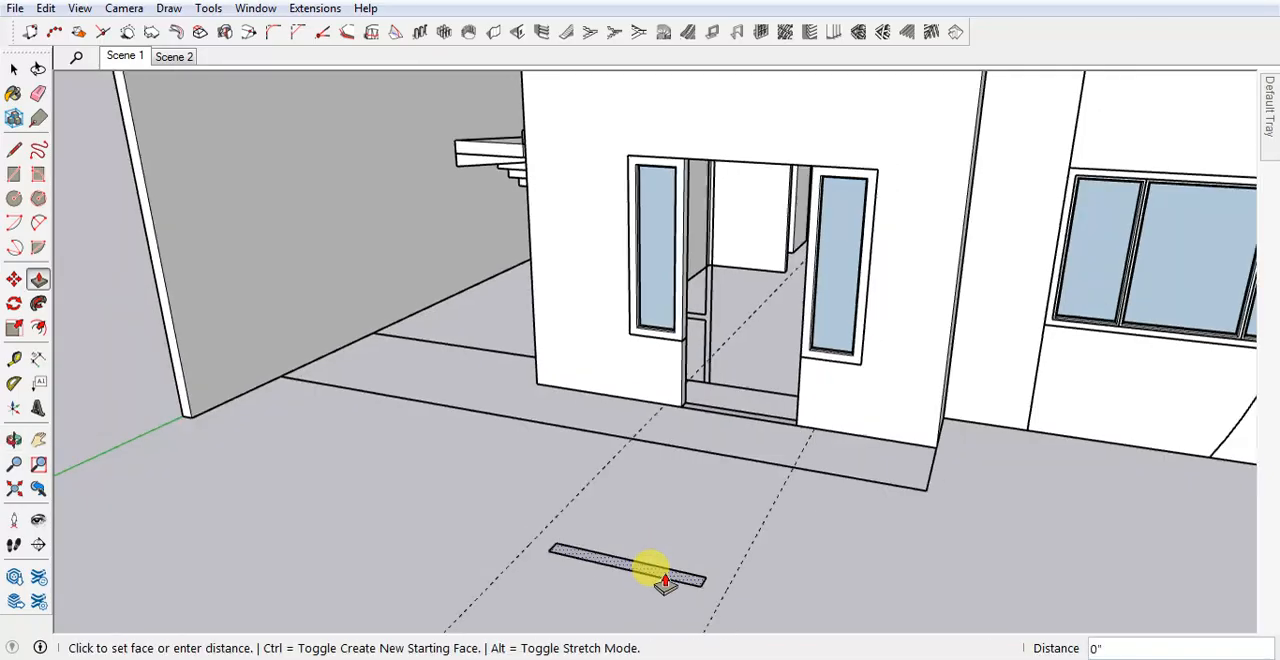
left_click(800, 205)
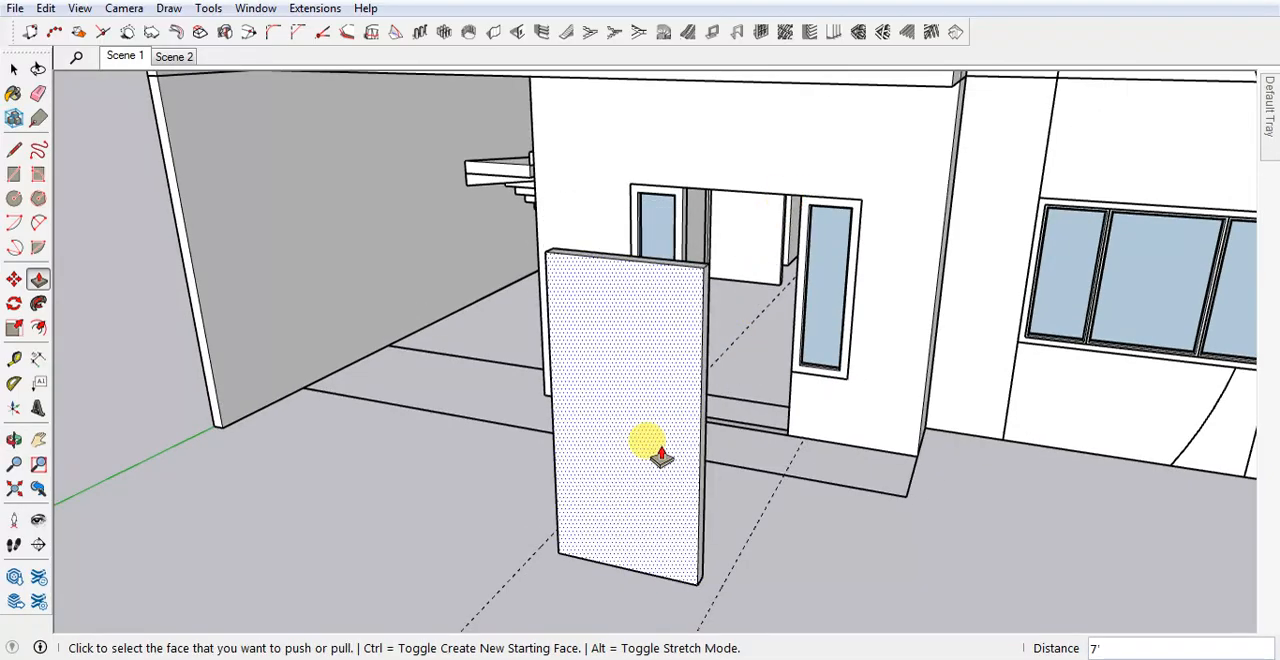
Extend the panel's left side face 6" out to the guide as a new section, keeping the dividing edge.
middle_click_drag(651, 449, 682, 562)
scroll(665, 562, "up", 5)
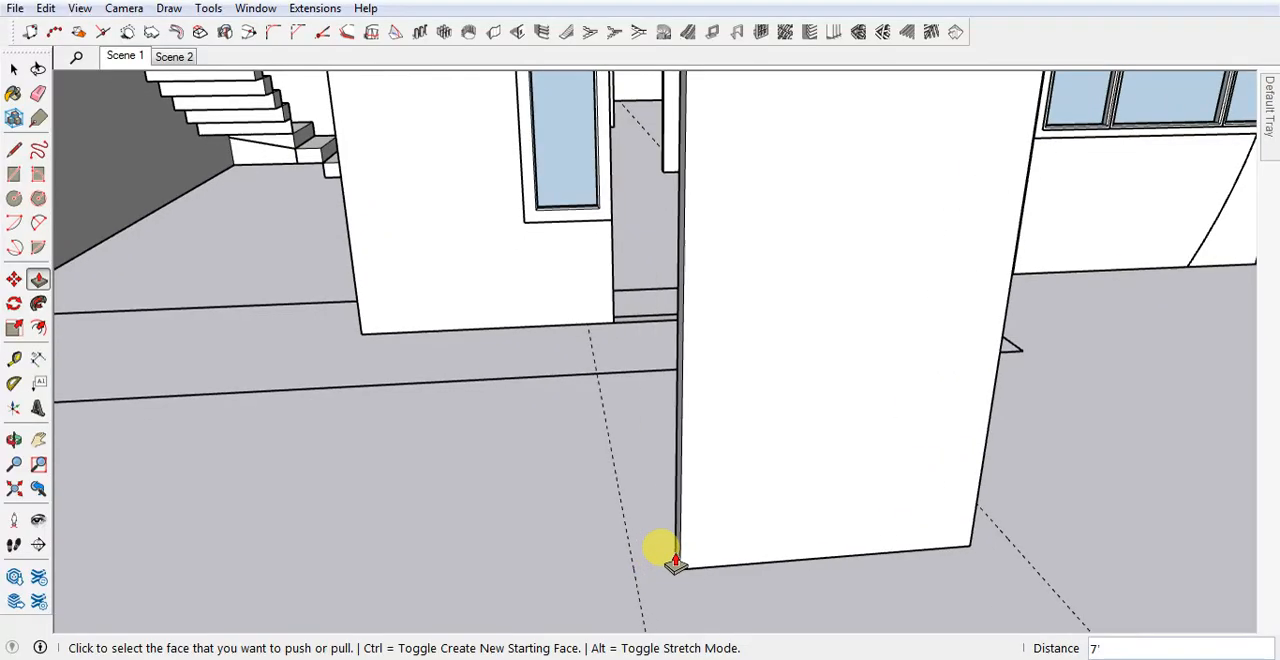
left_click(678, 560)
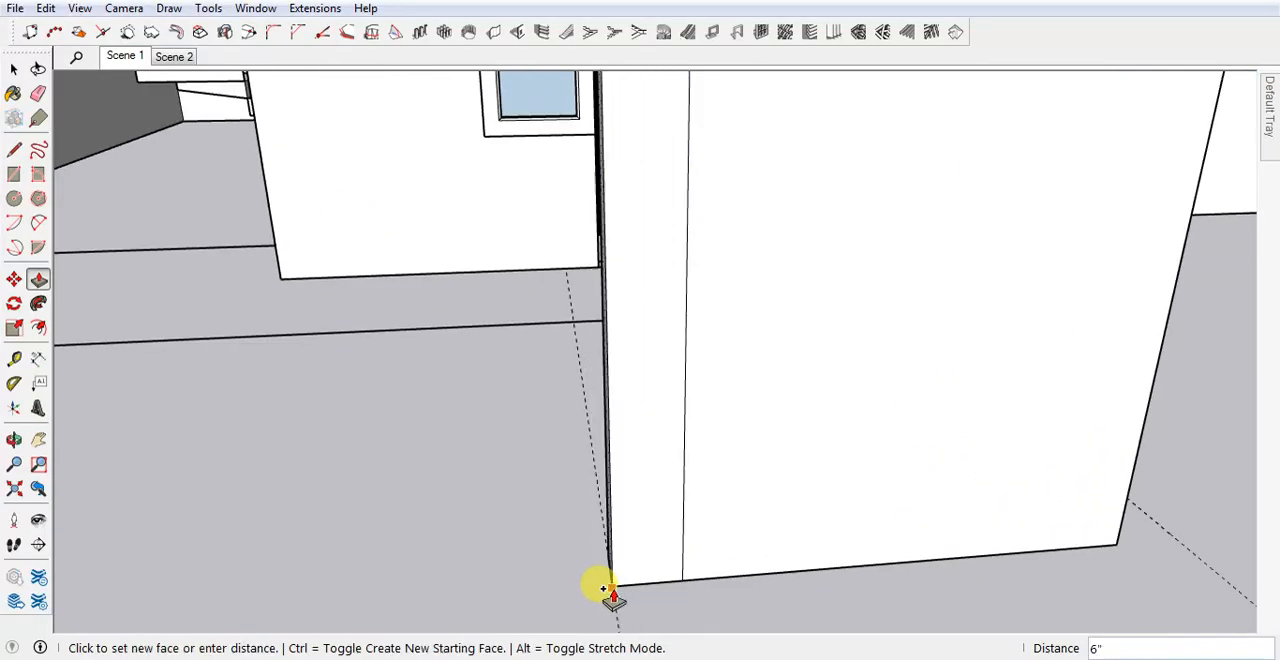
left_click(612, 593)
Extend the panel's right side face out to the other guide as a new section, keeping the dividing edge.
scroll(525, 496, "down", 4)
middle_click_drag(803, 528, 474, 486)
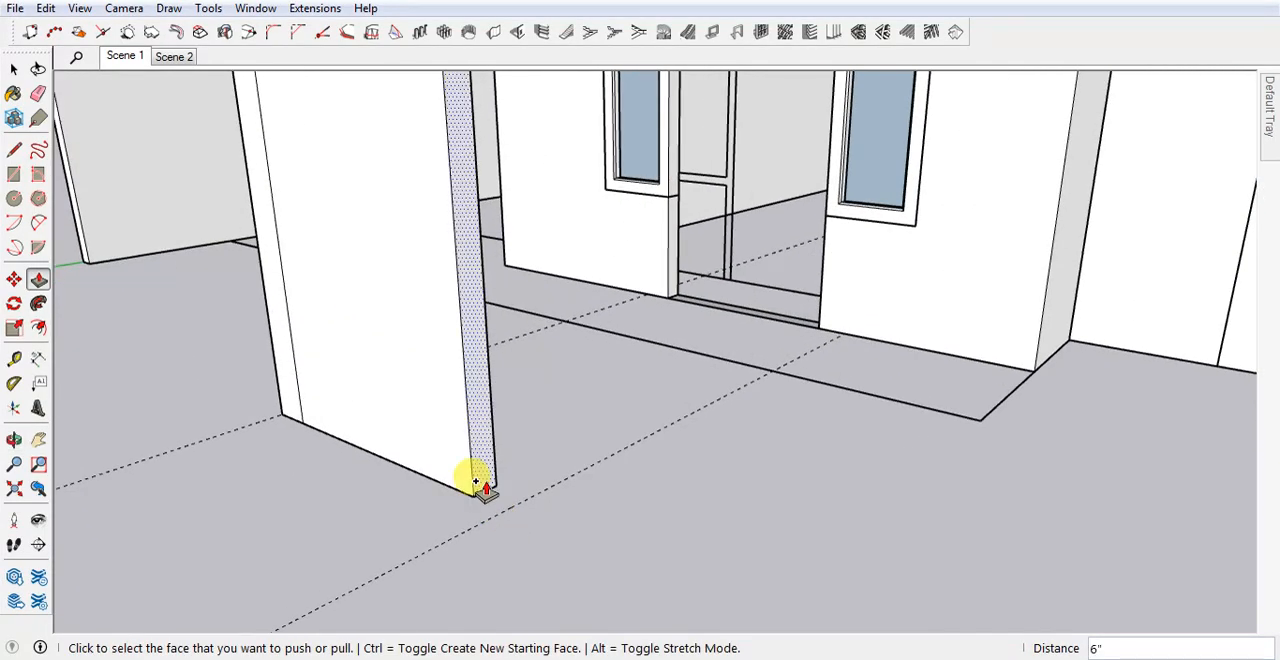
left_click(474, 488)
left_click(481, 507)
scroll(786, 620, "down", 3)
middle_click_drag(786, 620, 577, 509)
key("space")
Raise the panel's three top faces to one equal height as new sections, forming a header strip above the door area.
scroll(610, 476, "up", 2)
scroll(596, 298, "up", 2)
middle_click_drag(594, 299, 565, 350)
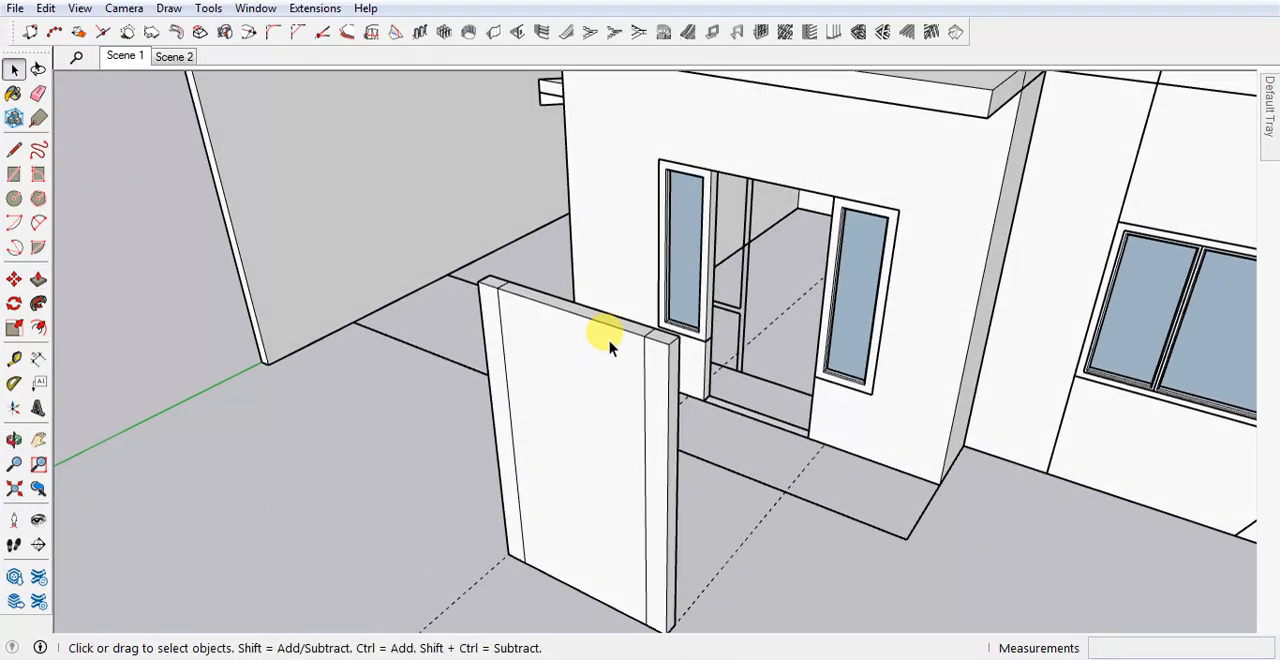
scroll(492, 290, "up", 3)
key("p")
left_click(486, 283)
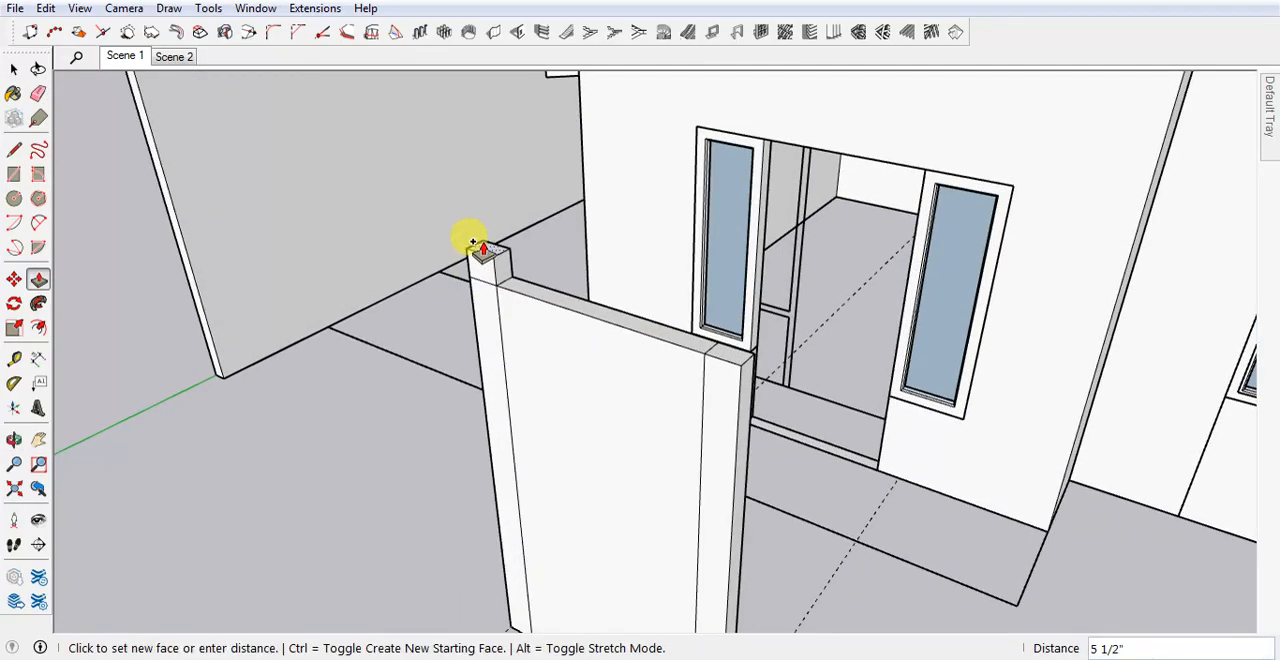
left_click(487, 264)
left_click(698, 368)
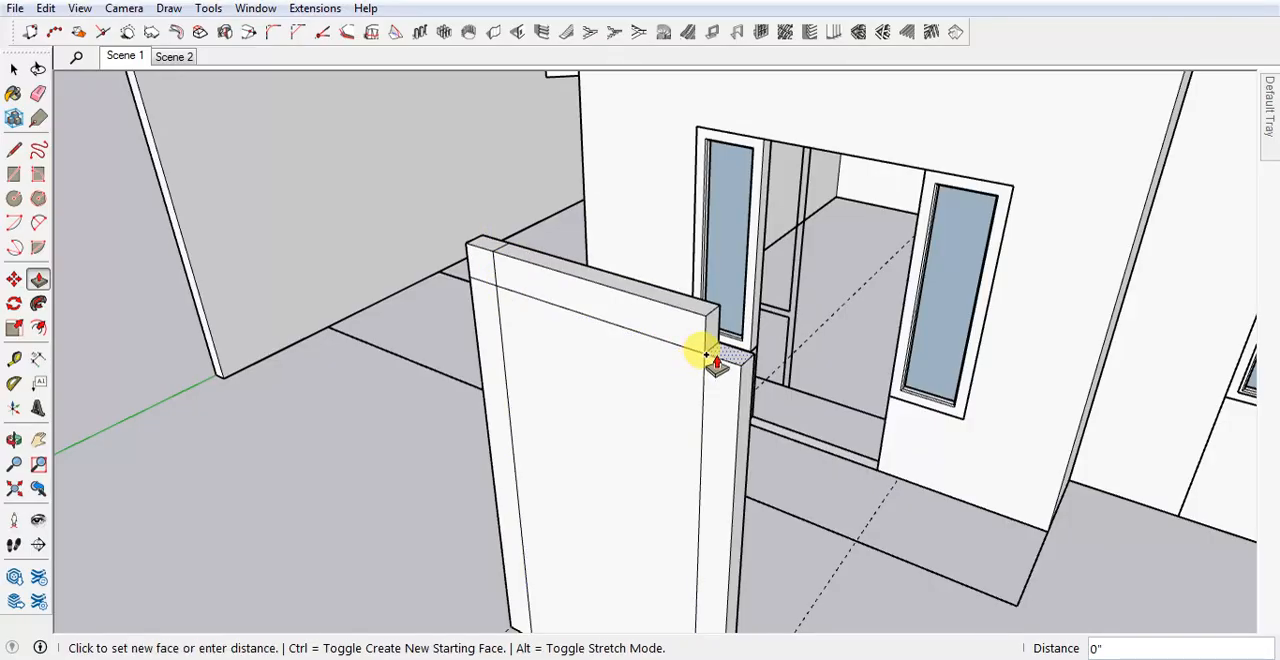
left_click(700, 355)
middle_click_drag(700, 357, 545, 302)
key("space")
Select all the connected geometry of the extended wall panel and make it a group.
scroll(546, 300, "down", 3)
middle_click_drag(600, 376, 636, 340)
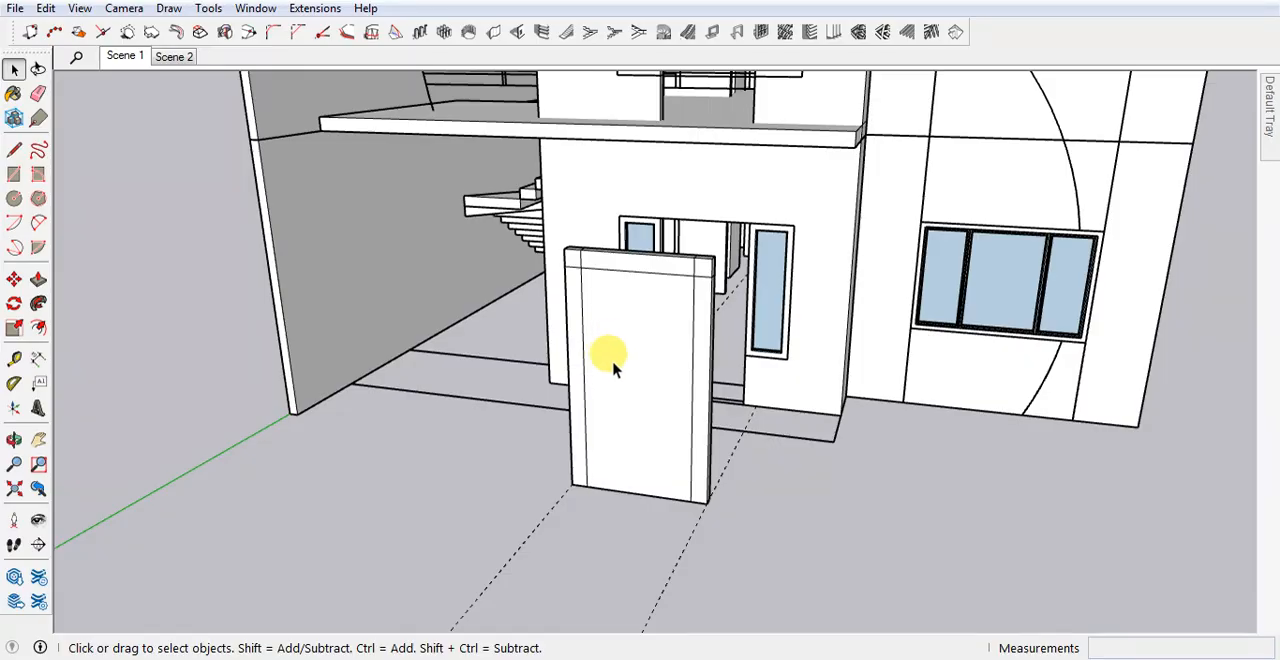
triple_click(613, 368)
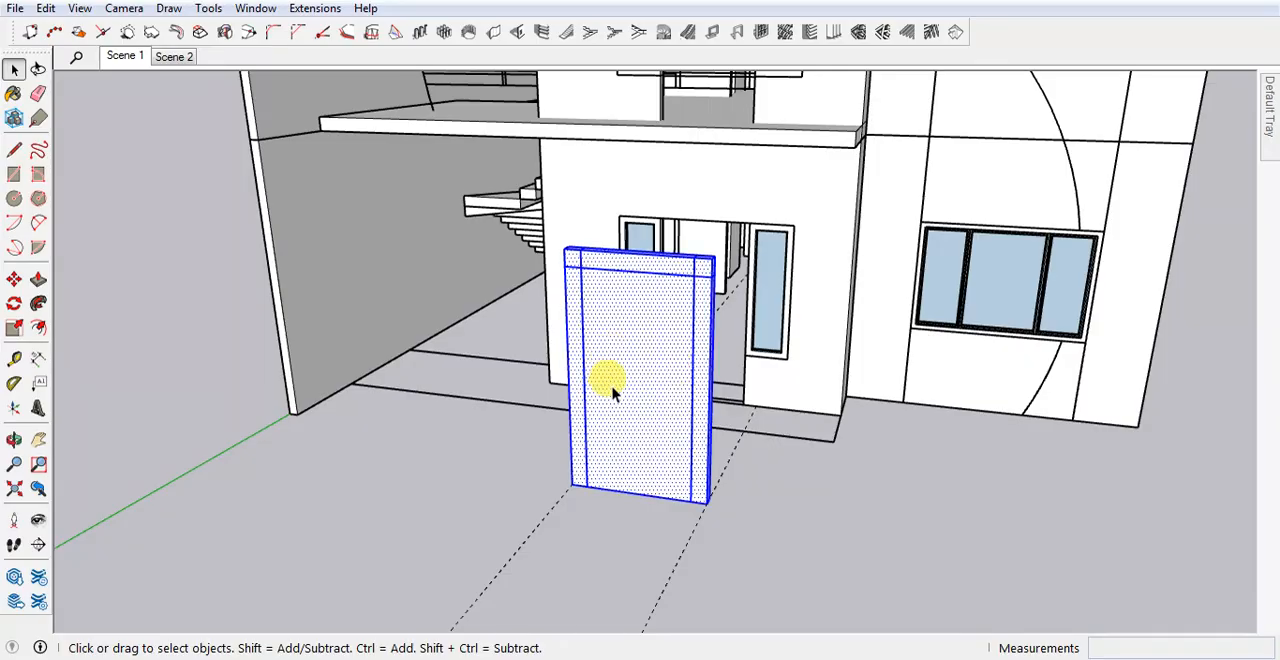
key("ctrl+g")
left_click(497, 483)
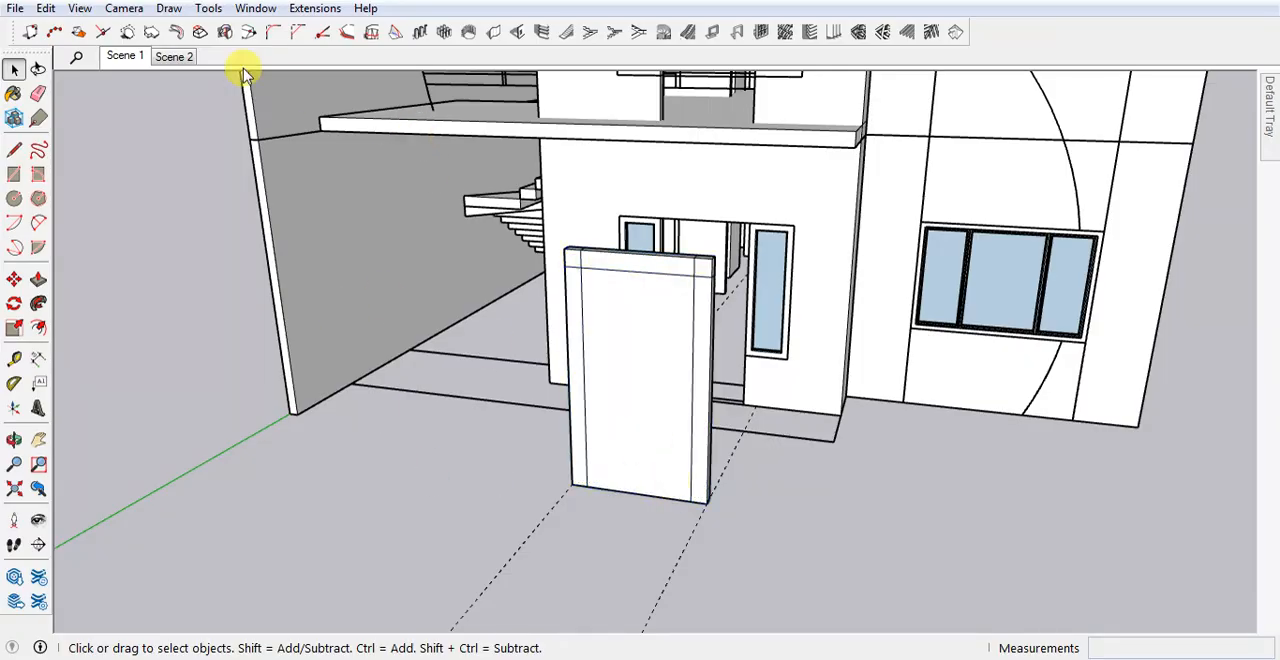
Open the MajDoor extension, browse the door types through Type F, and choose Type A.
left_click(298, 9)
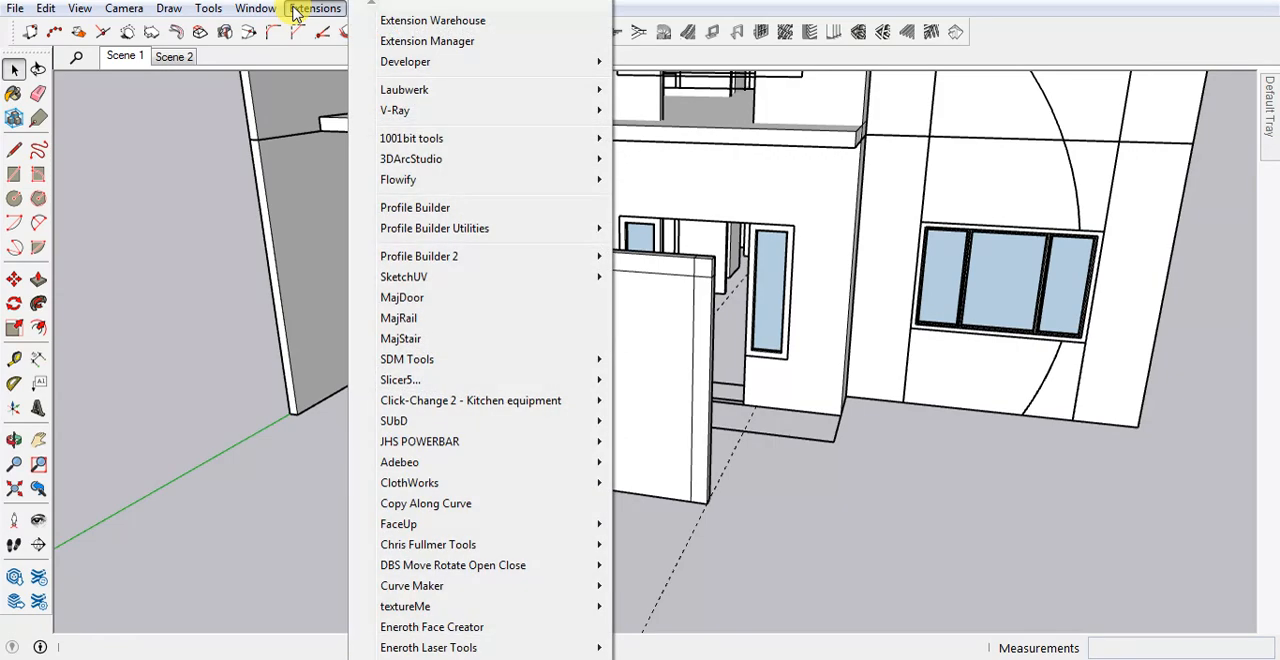
left_click(428, 303)
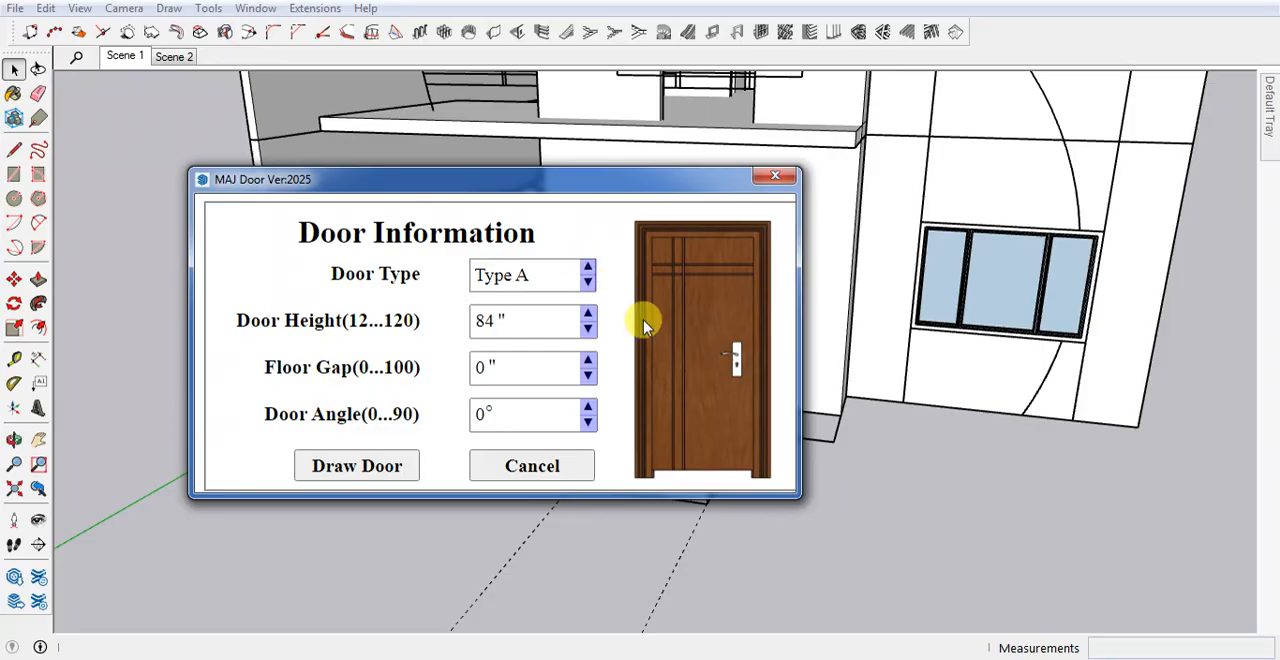
left_click(588, 268)
left_click(588, 268)
left_click(588, 268)
left_click(588, 268)
left_click(588, 268)
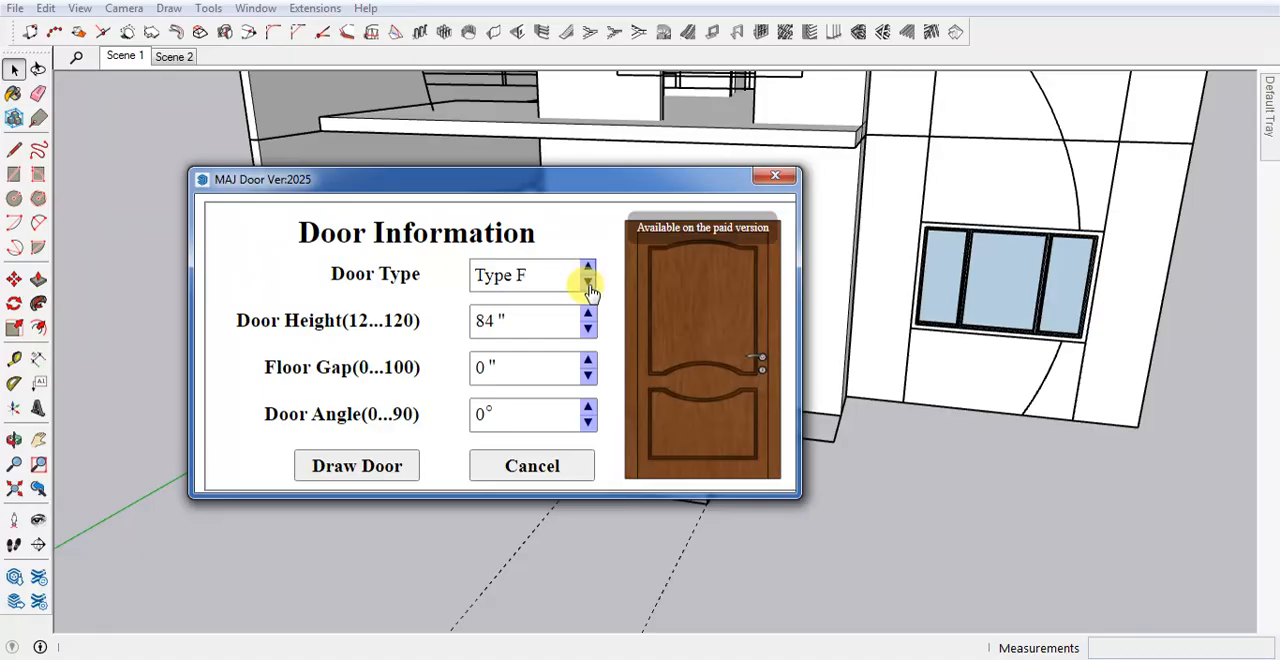
left_click(589, 286)
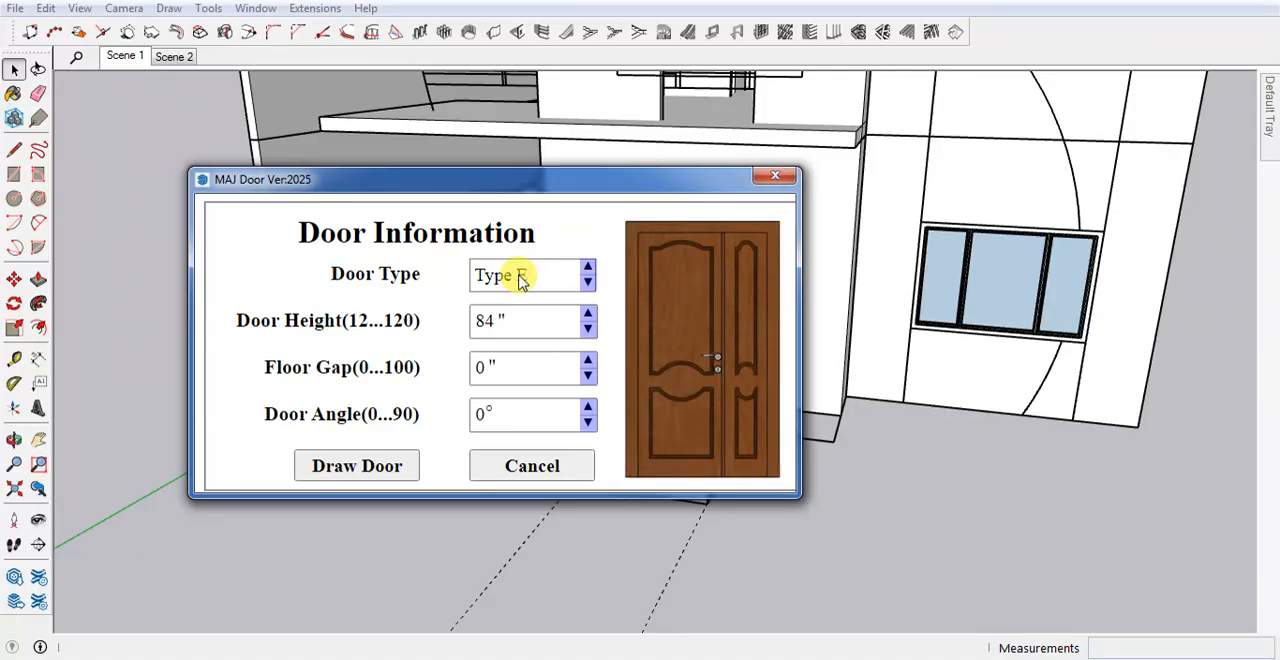
left_click(589, 286)
left_click(589, 286)
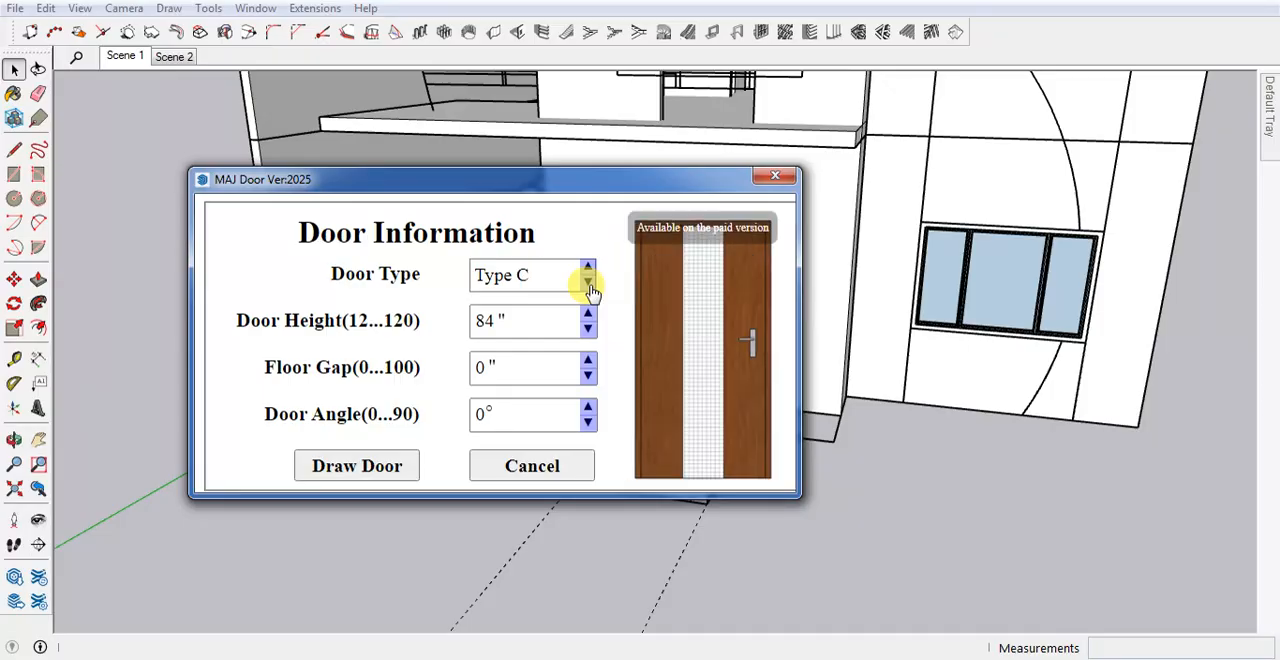
left_click(589, 286)
left_click(589, 286)
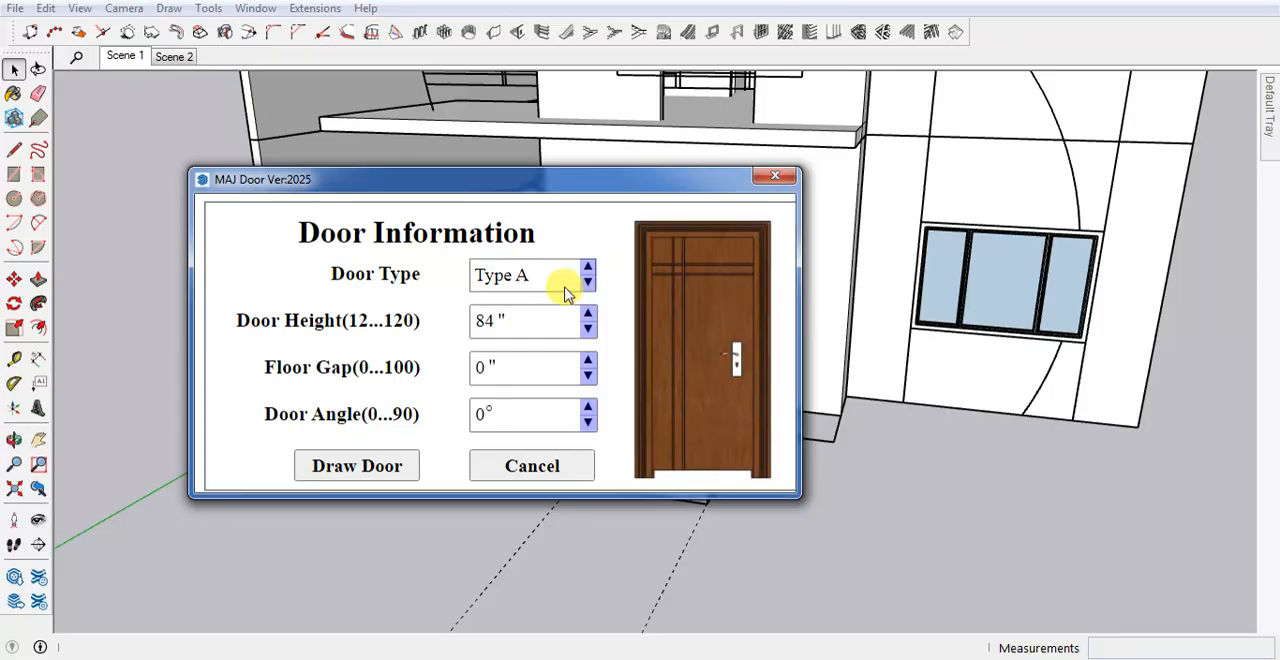
Draw the 84" high Type A door in the grouped wall panel, between its two inner vertical edges at the base.
left_click(403, 466)
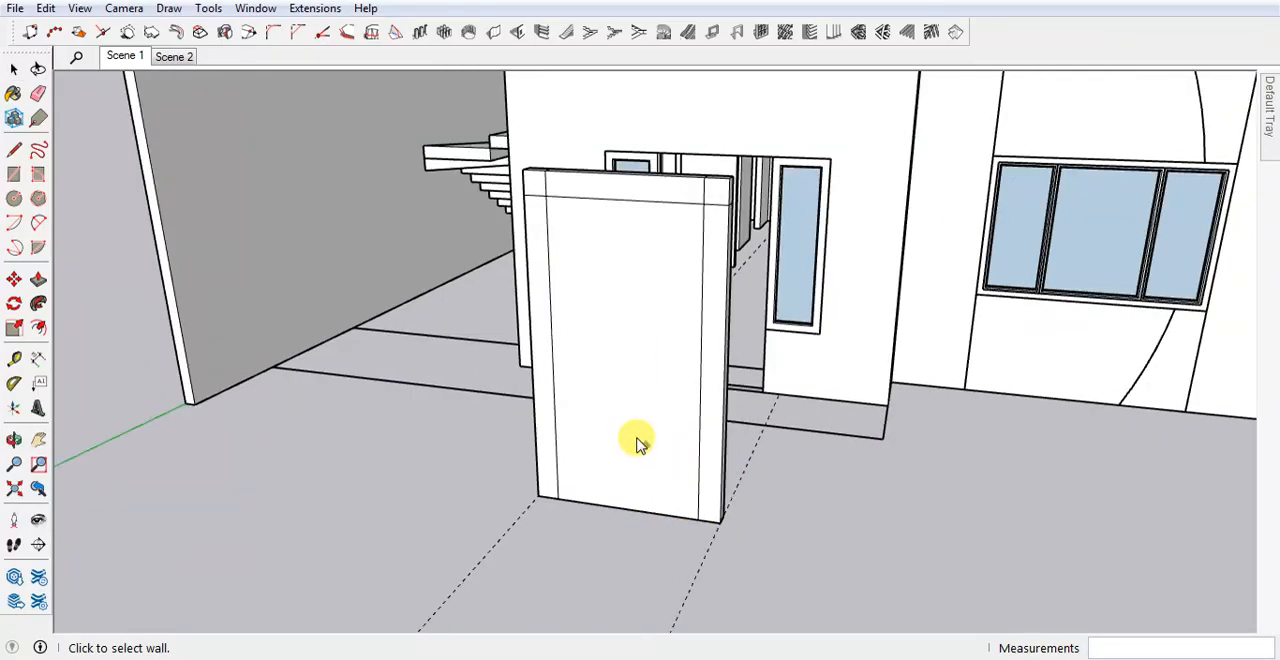
left_click(640, 442)
scroll(650, 400, "up", 3)
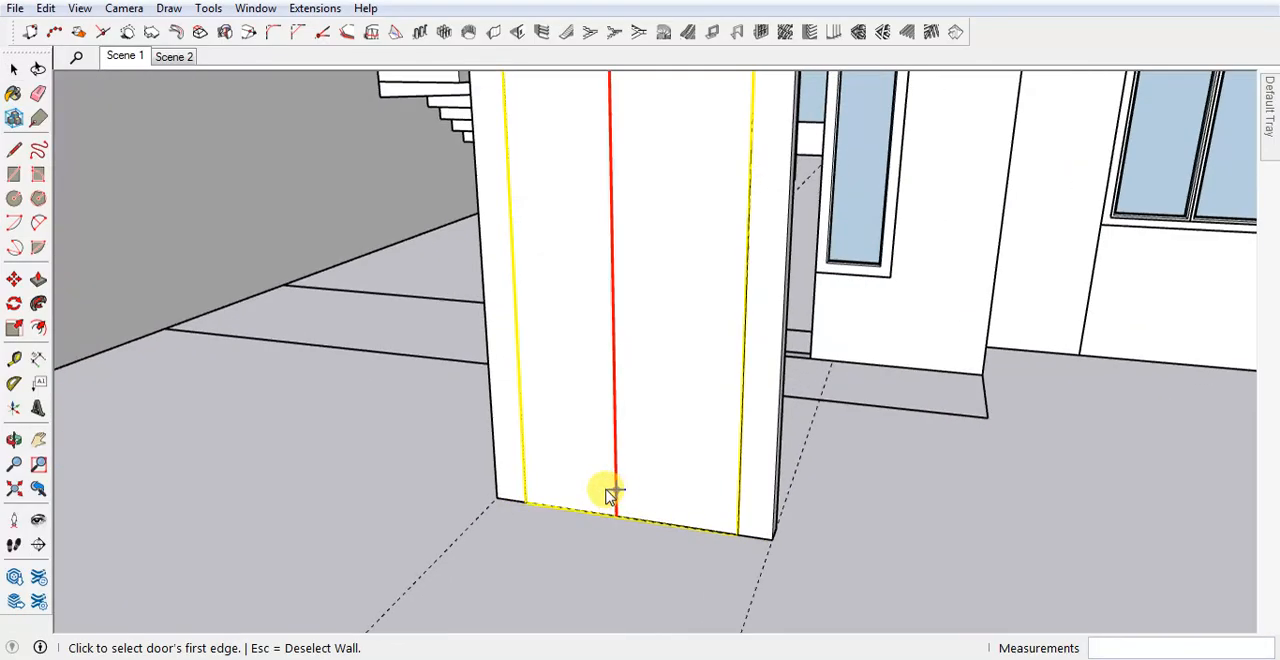
left_click(524, 503)
left_click(739, 536)
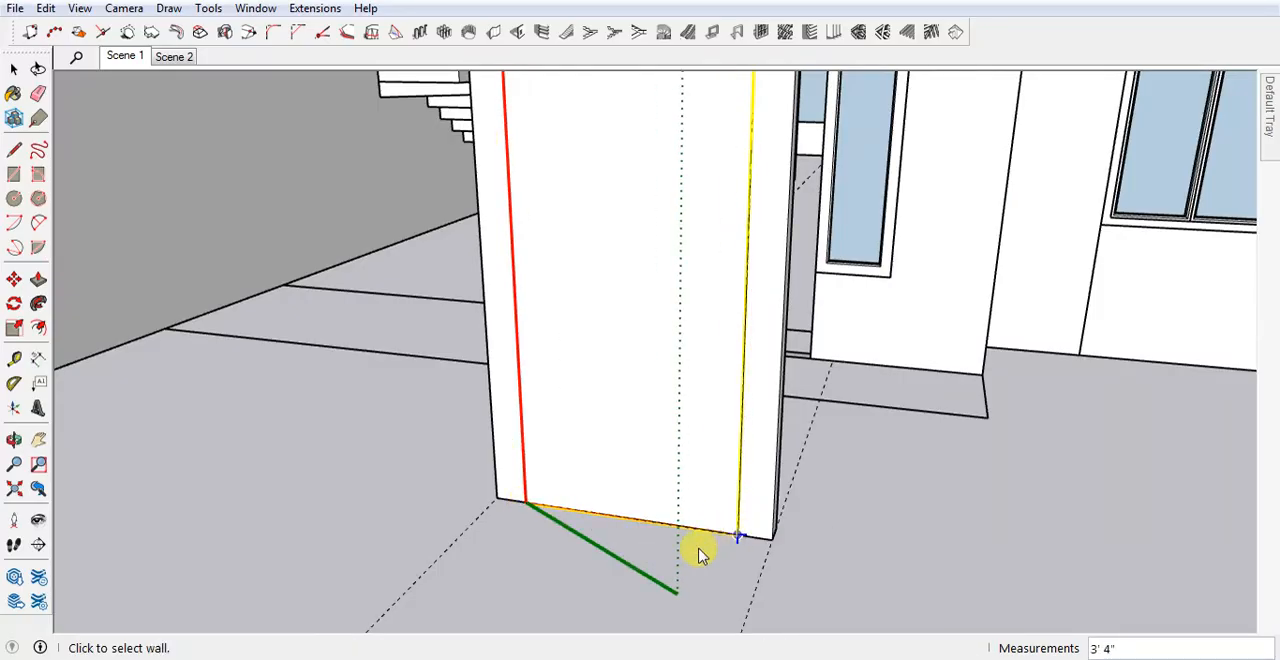
scroll(684, 540, "down", 3)
middle_click_drag(671, 497, 663, 520)
key("space")
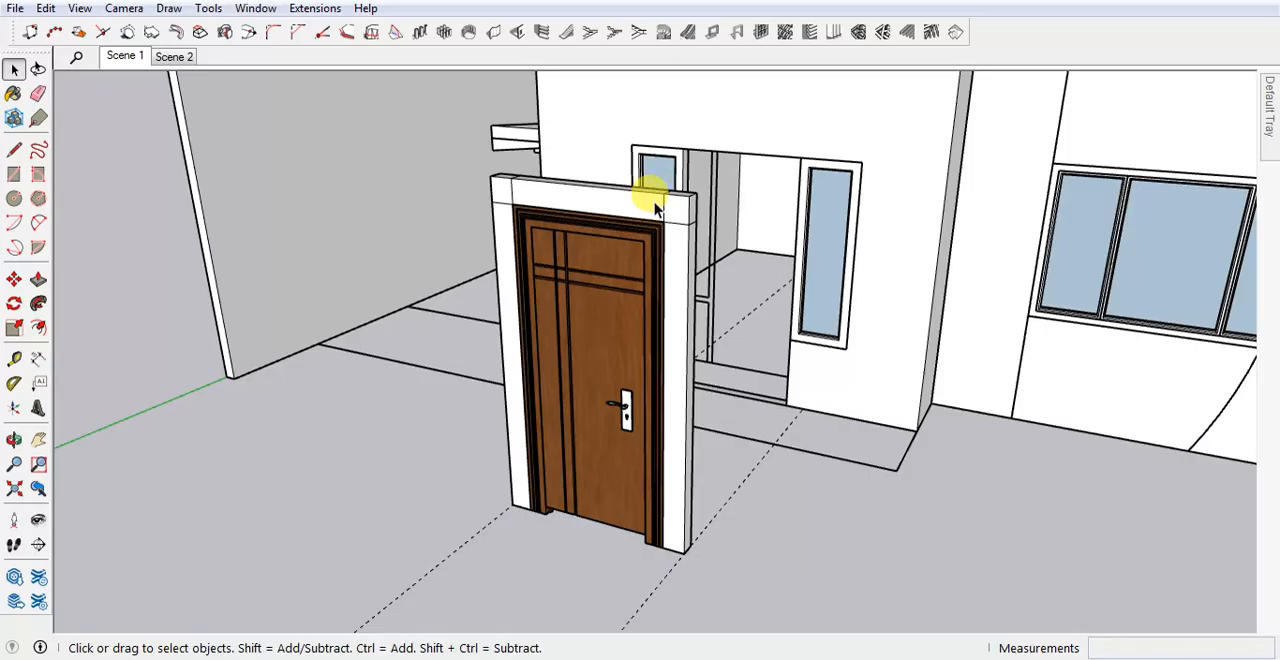
Delete the wall panel group surrounding the new door.
left_click(605, 225)
scroll(672, 487, "up", 5)
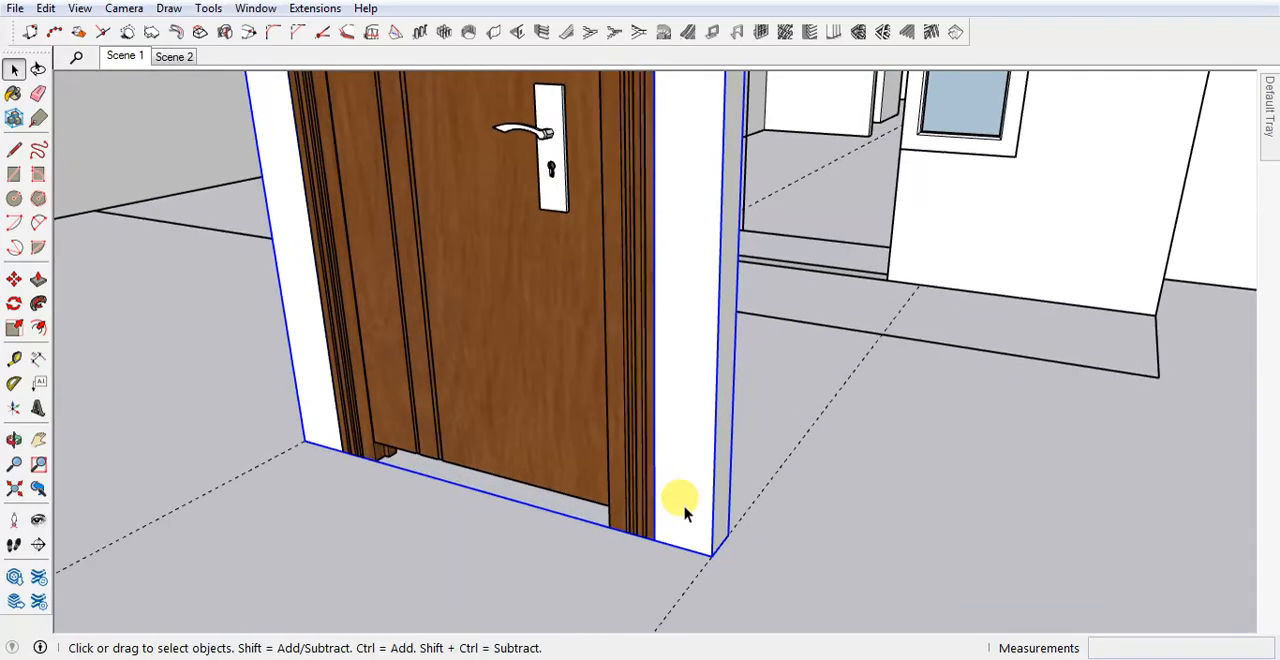
scroll(684, 507, "up", 2)
key("Delete")
Move the door by its frame's bottom right corner into the front doorway between the two narrow windows.
left_click(625, 513)
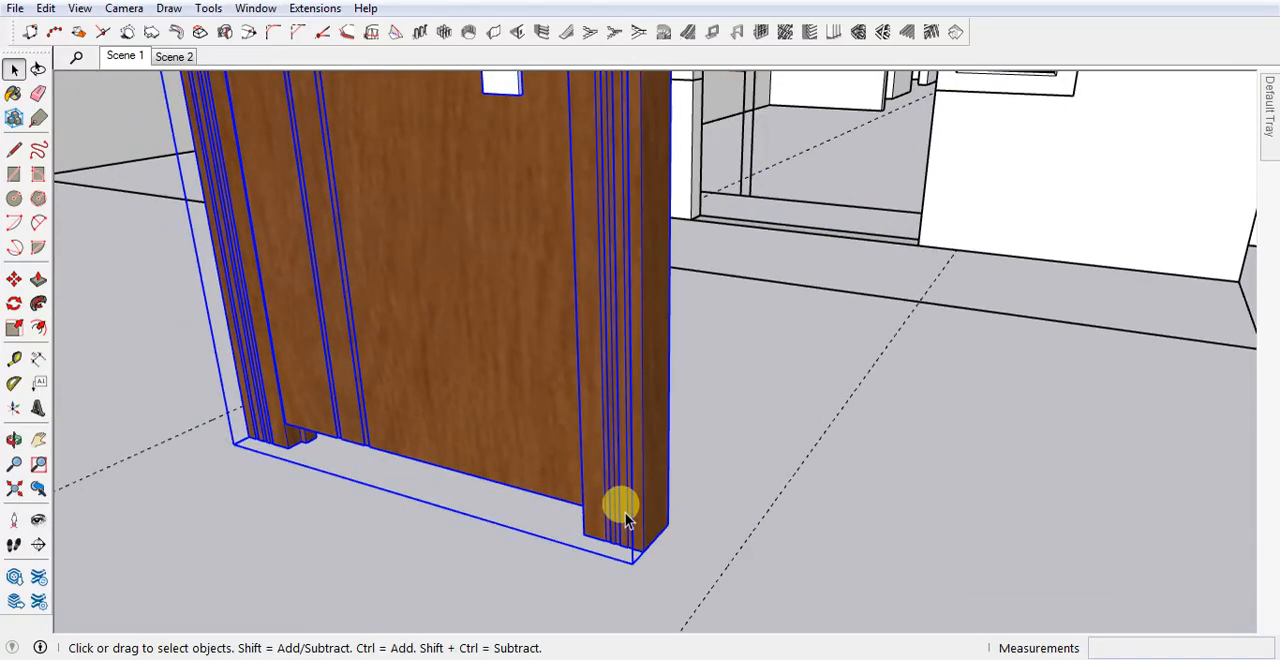
key("m")
left_click(642, 551)
scroll(691, 471, "down", 2)
scroll(838, 280, "up", 3)
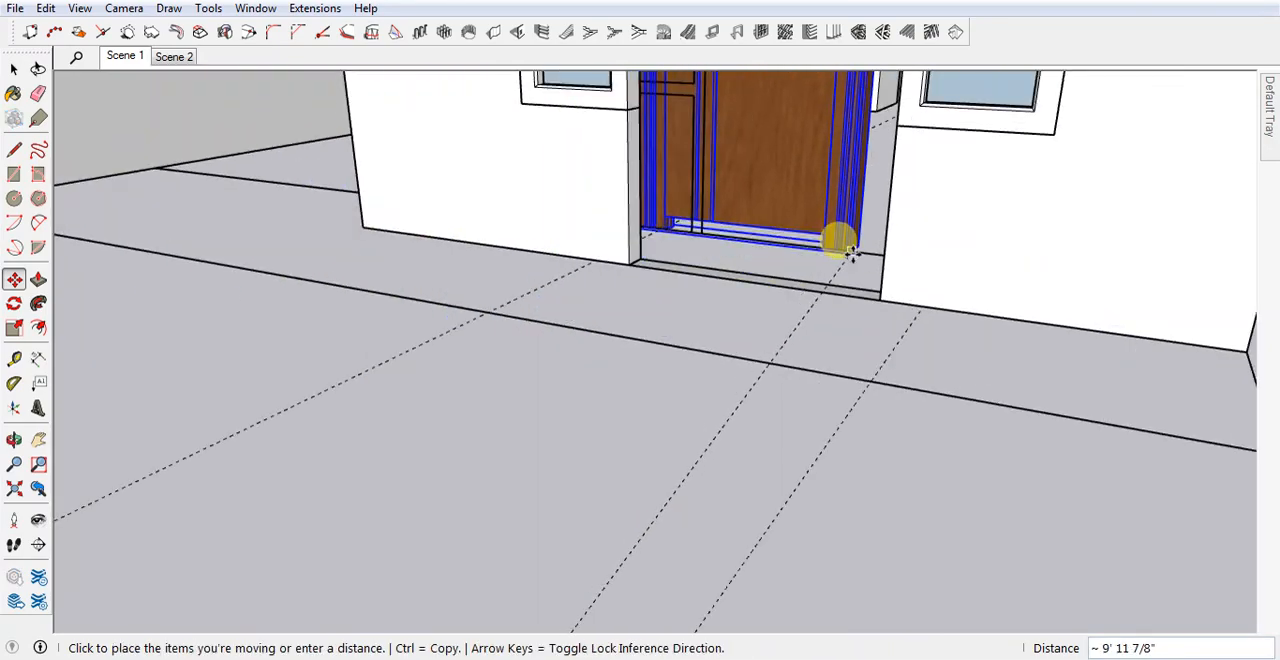
scroll(848, 250, "up", 4)
left_click(903, 343)
scroll(669, 503, "down", 3)
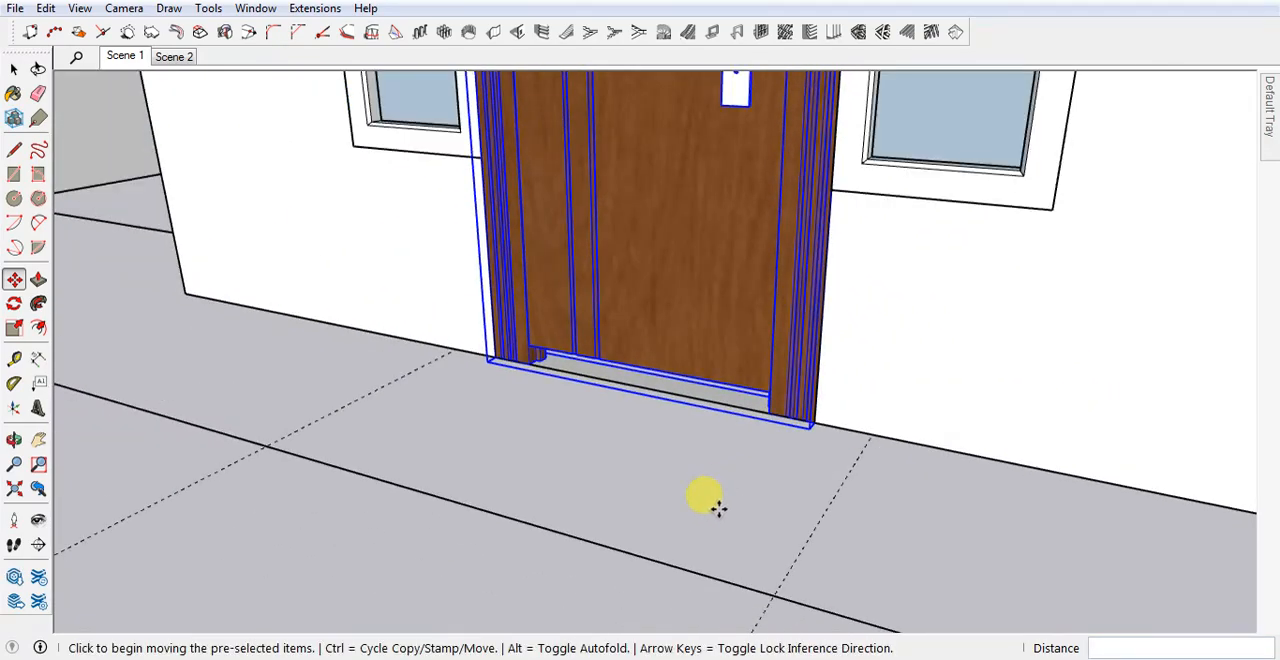
scroll(718, 508, "down", 5)
middle_click_drag(720, 366, 752, 447)
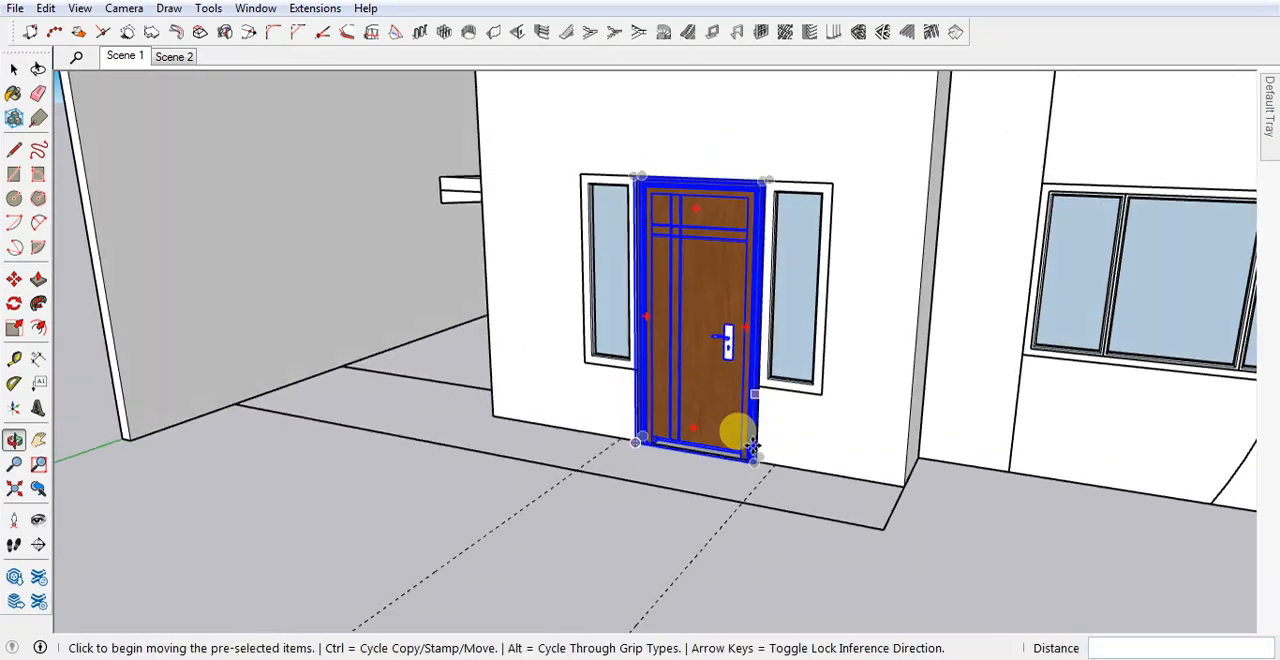
Copy the front door by its frame's bottom right corner 10' 6" up into the upper-floor doorway between the two narrow windows.
scroll(745, 435, "up", 5)
scroll(760, 460, "up", 2)
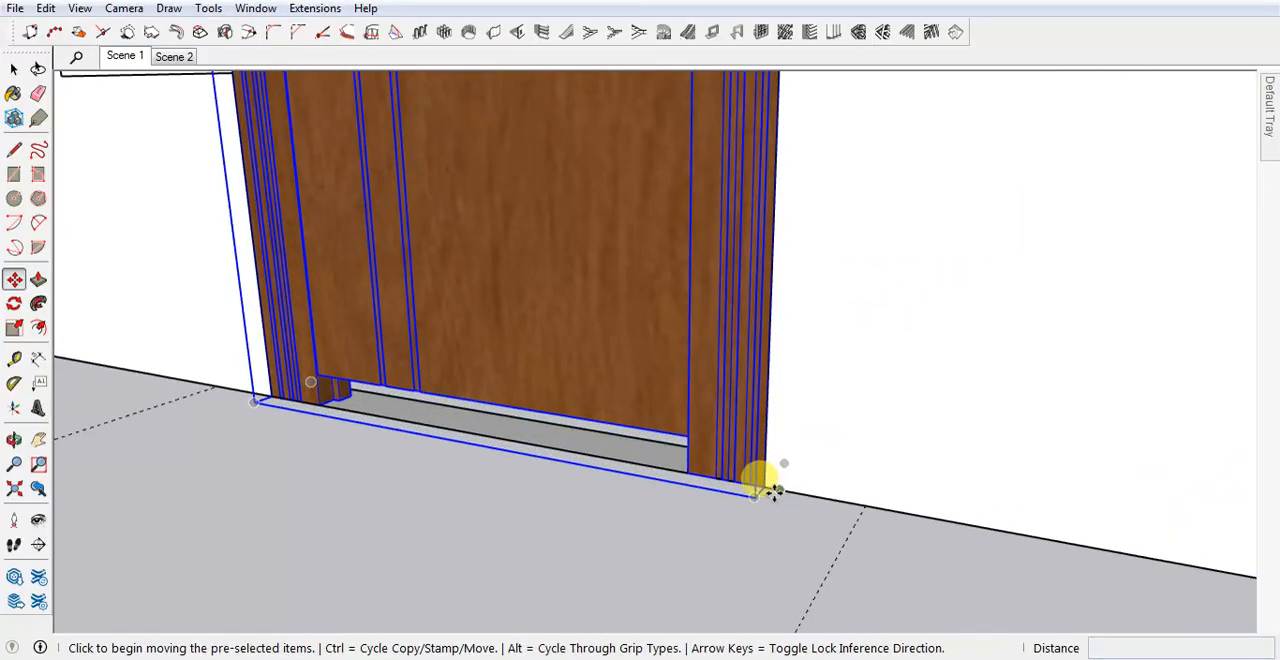
key("ctrl")
left_click(760, 486)
scroll(663, 563, "down", 6)
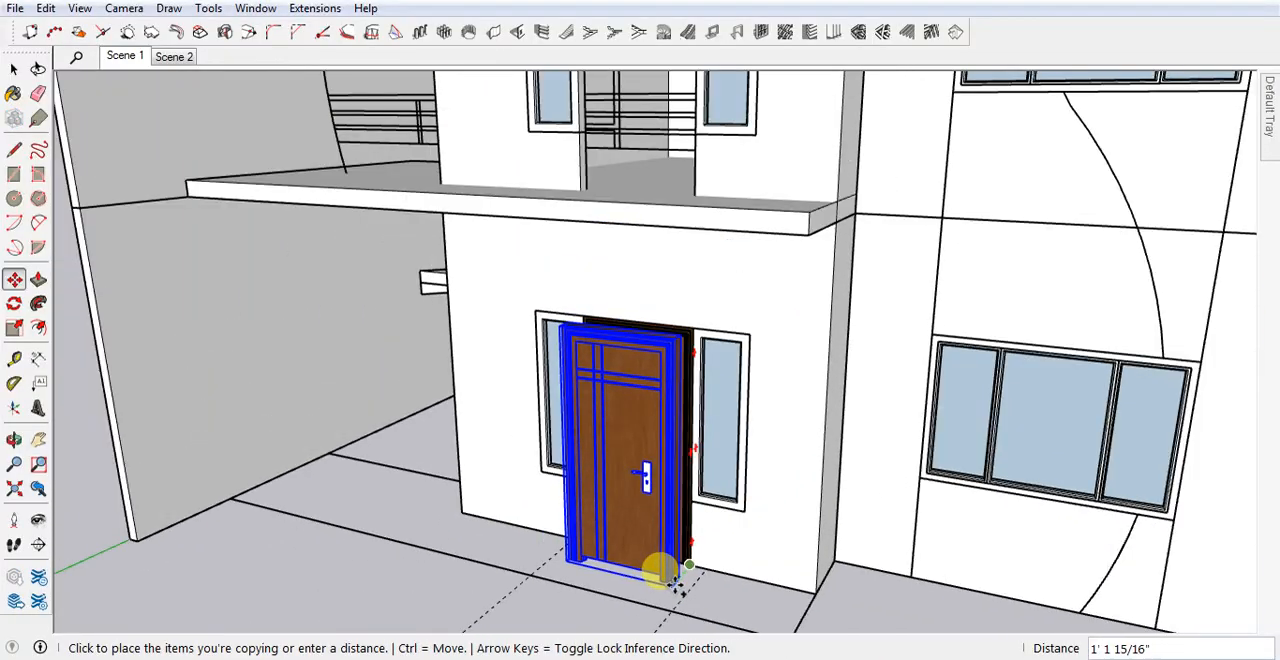
scroll(675, 400, "down", 3)
scroll(668, 320, "up", 5)
left_click(680, 352)
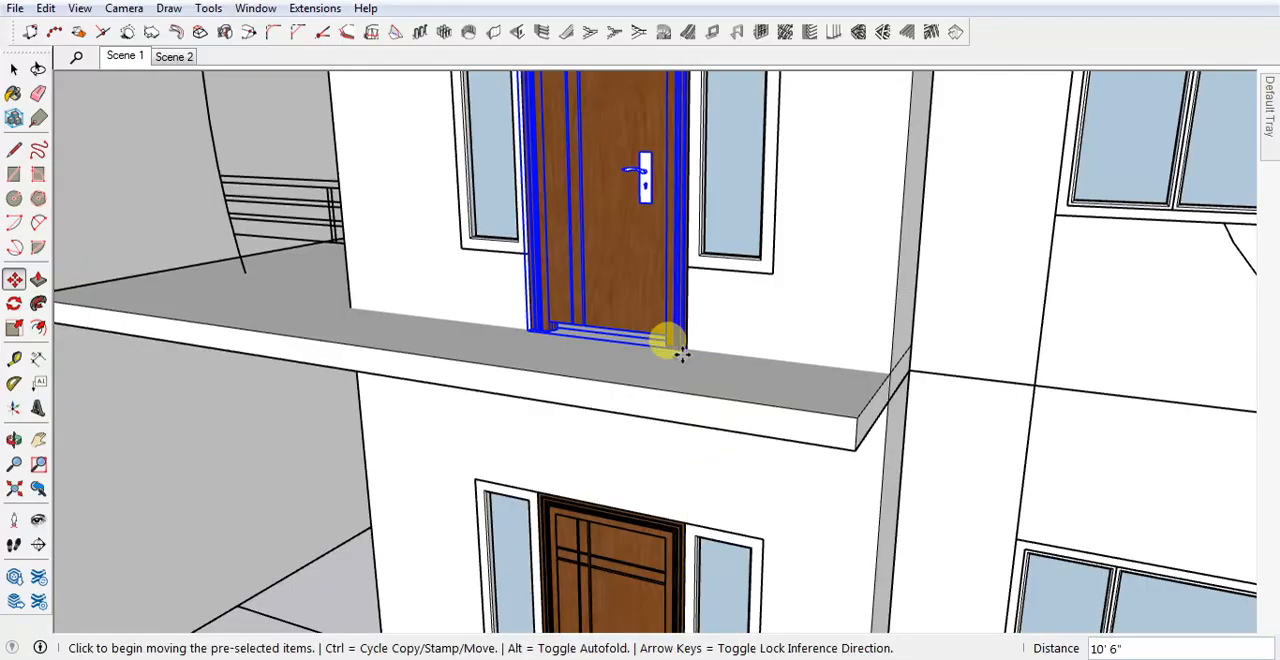
Try to shorten the upper door with a vertical scale of about 0.93 so its top meets the window frames' top edge.
scroll(670, 400, "down", 5)
scroll(645, 235, "up", 3)
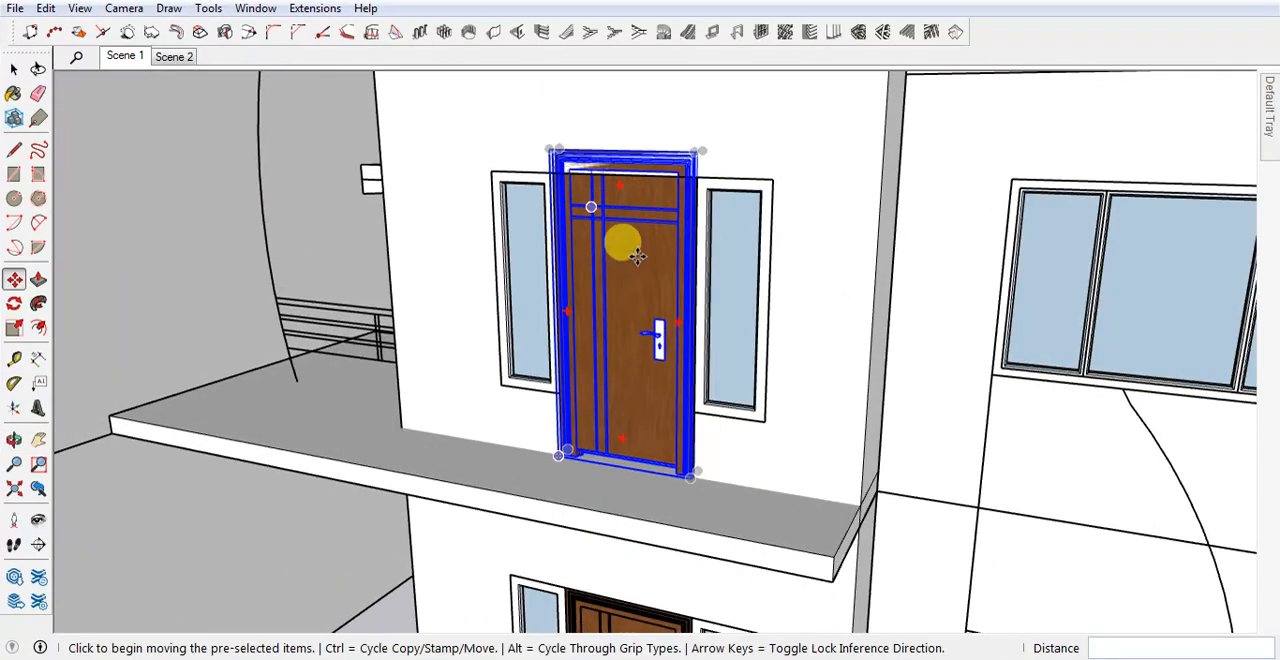
scroll(630, 190, "up", 2)
scroll(590, 385, "down", 2)
scroll(840, 527, "down", 2)
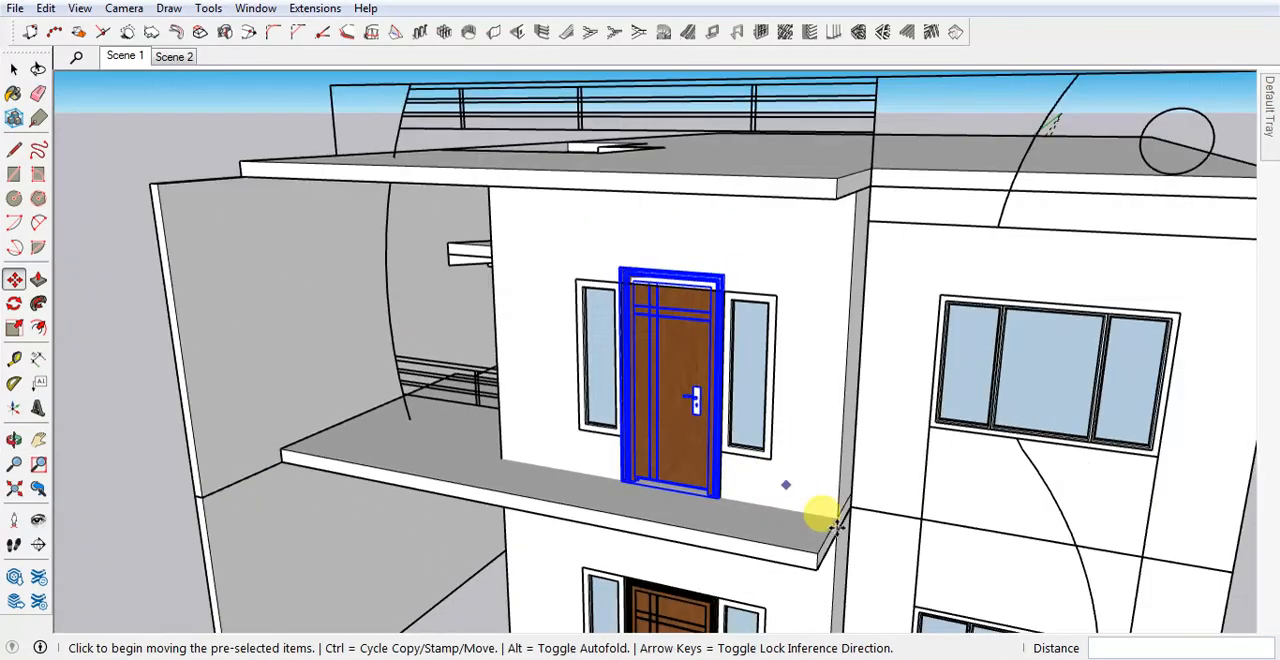
scroll(835, 525, "down", 2)
scroll(760, 505, "up", 3)
scroll(768, 525, "down", 3)
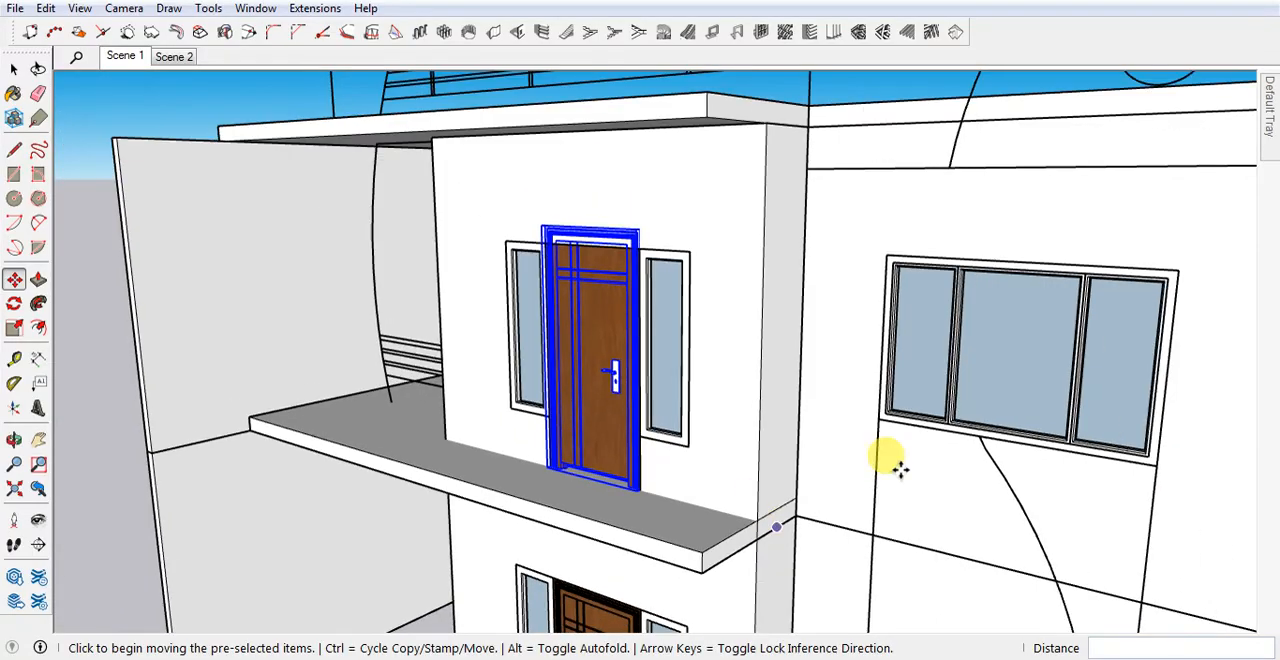
scroll(894, 466, "down", 2)
mouse_move(729, 386)
middle_mouse_down()
mouse_move(737, 337)
mouse_move(775, 303)
middle_mouse_up()
scroll(726, 346, "up", 5)
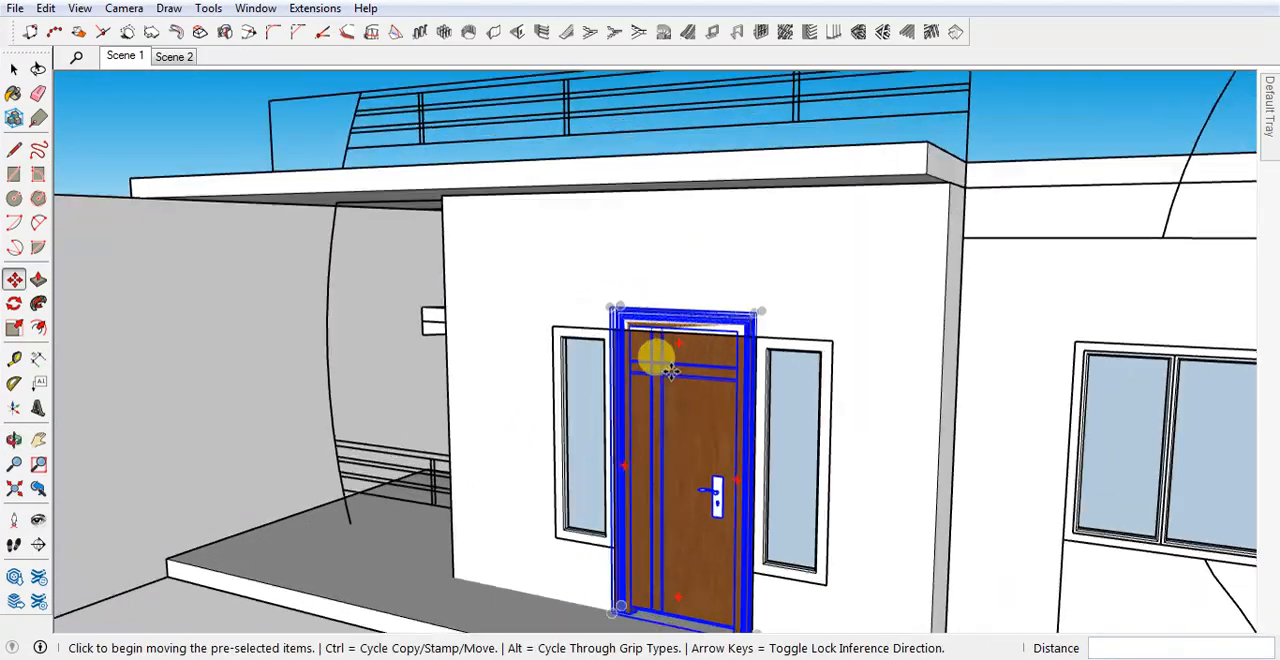
key("s")
scroll(677, 269, "up", 3)
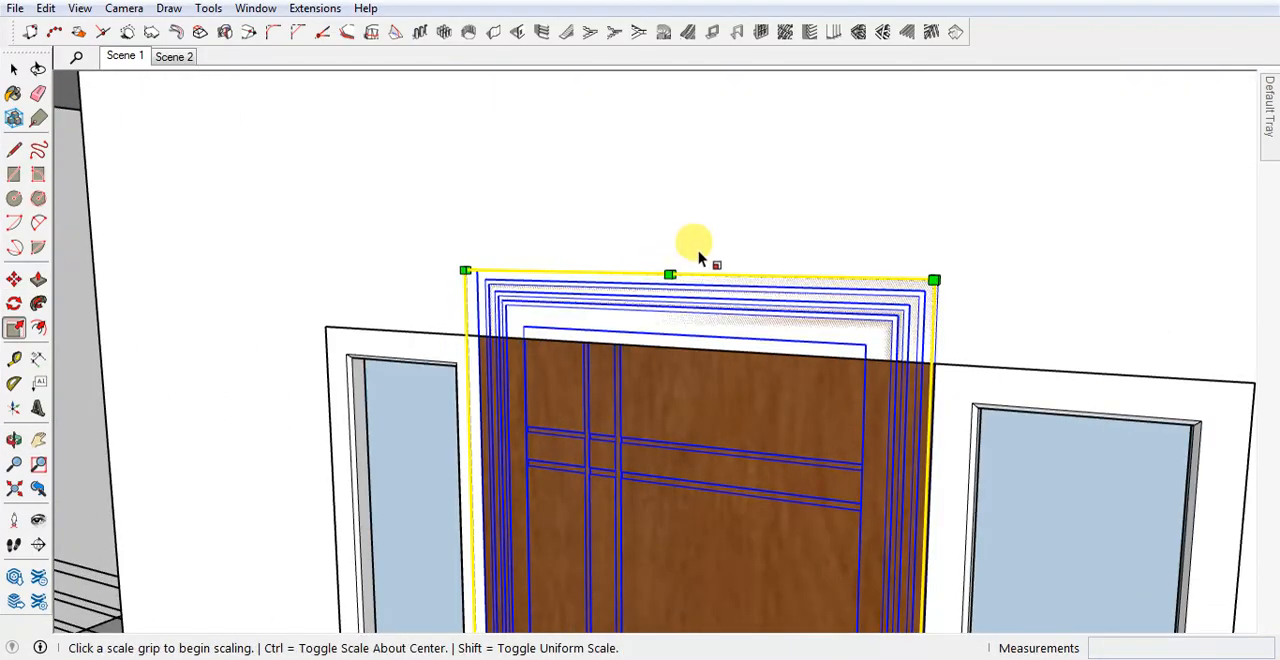
scroll(678, 263, "up", 3)
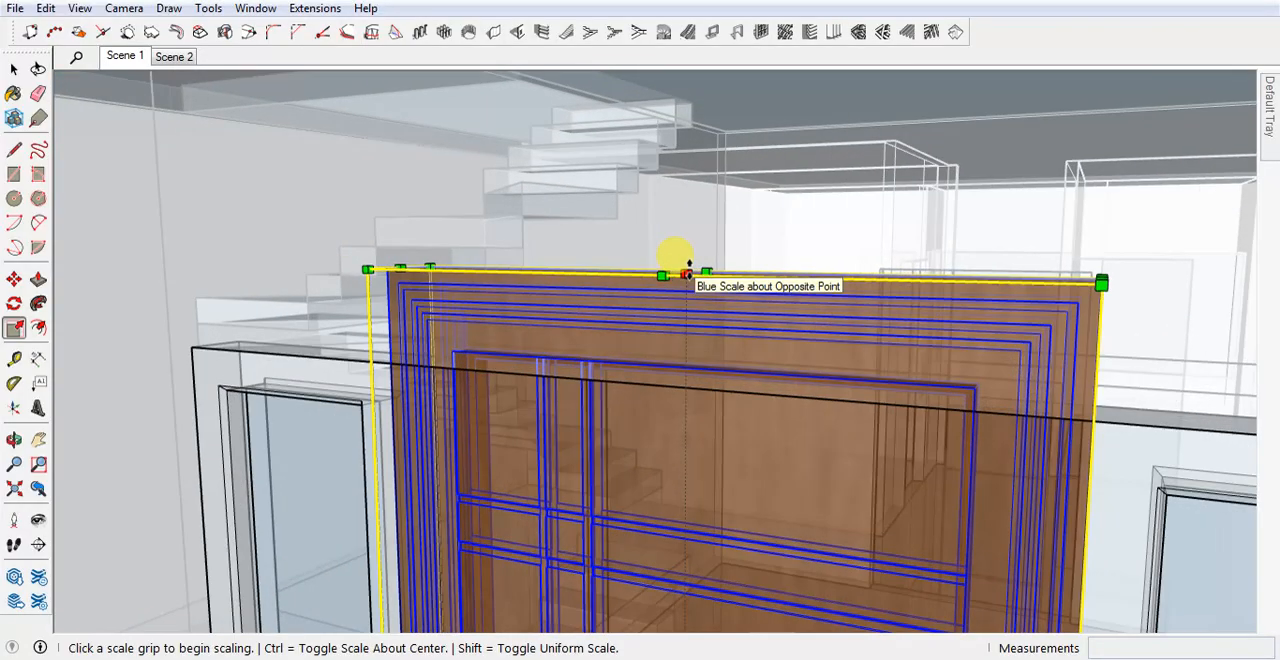
left_click(674, 272)
scroll(702, 288, "down", 2)
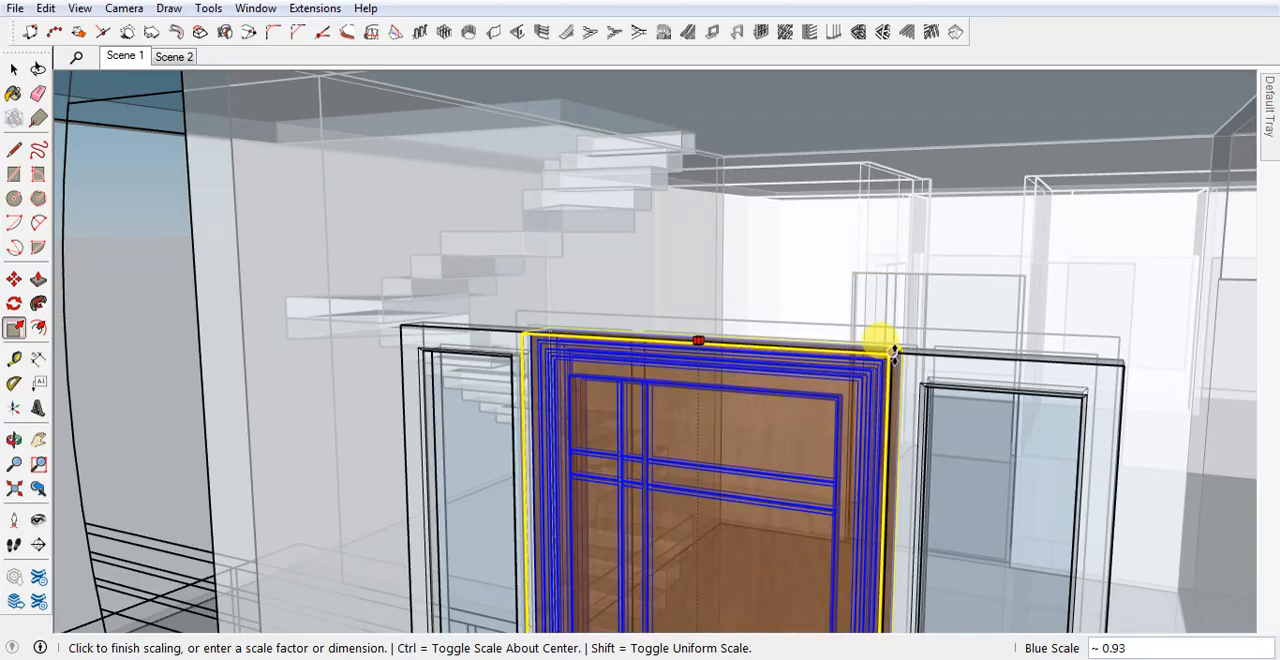
left_click(893, 352)
scroll(737, 334, "down", 6)
key("space")
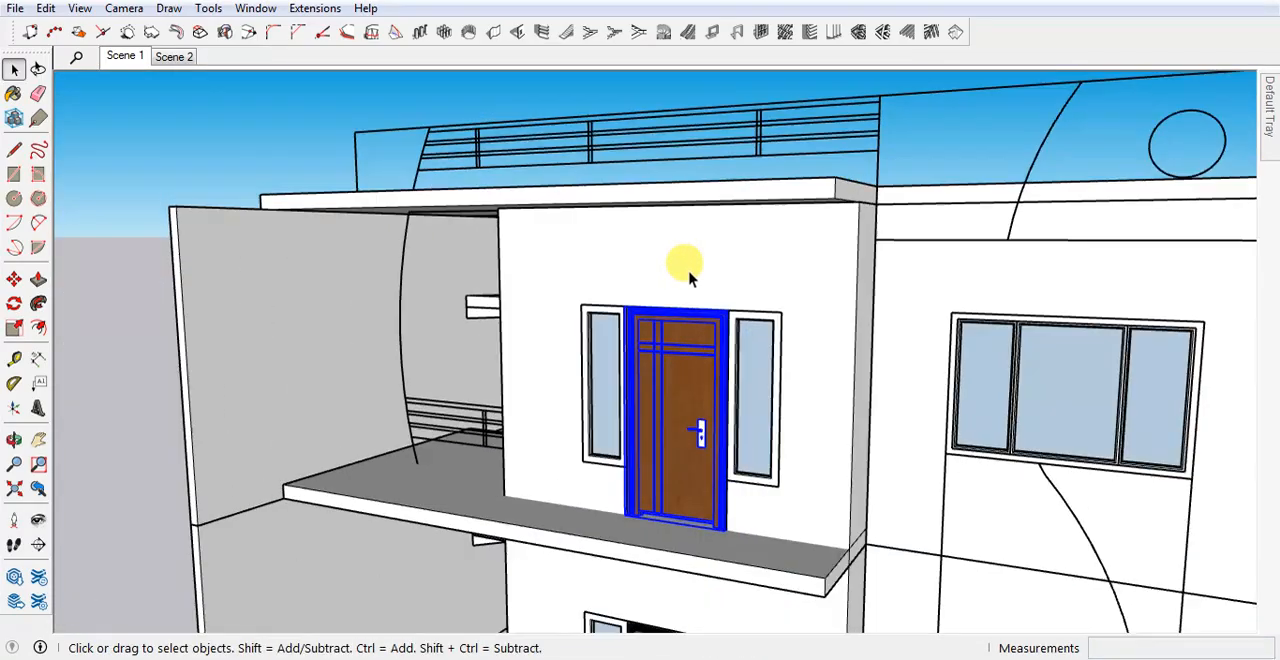
Deselect the upper door and undo its last height scaling.
scroll(690, 278, "down", 2)
left_click(197, 478)
scroll(853, 283, "up", 2)
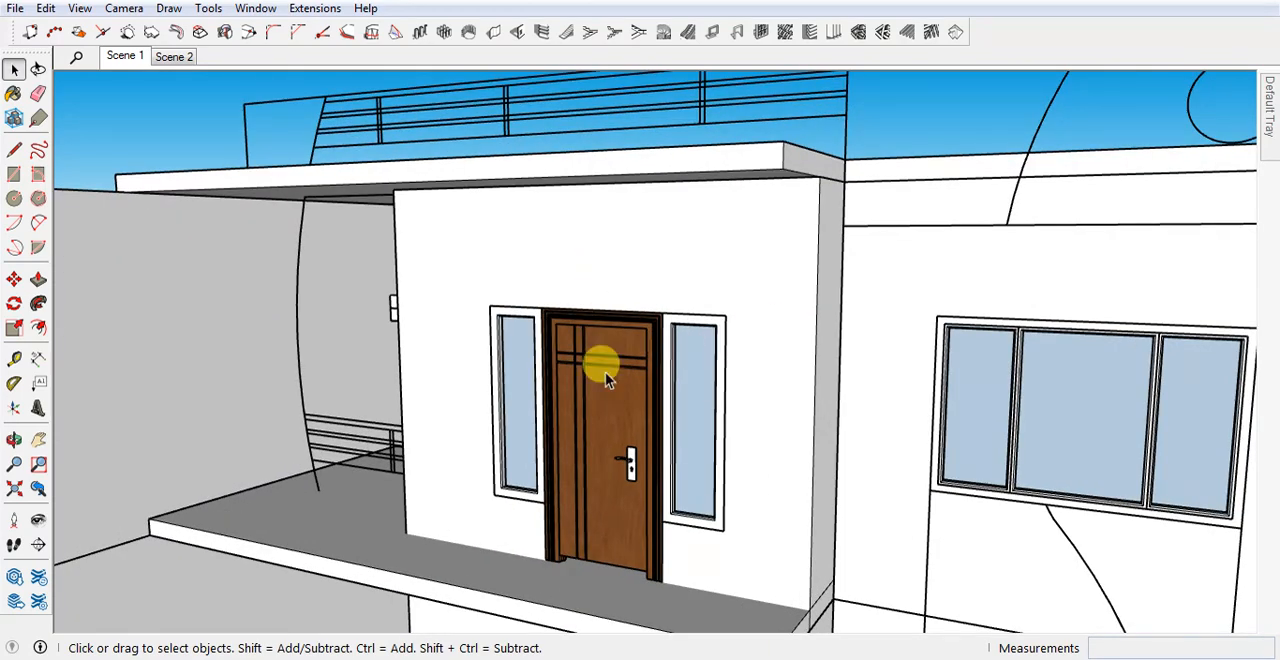
scroll(634, 594, "up", 3)
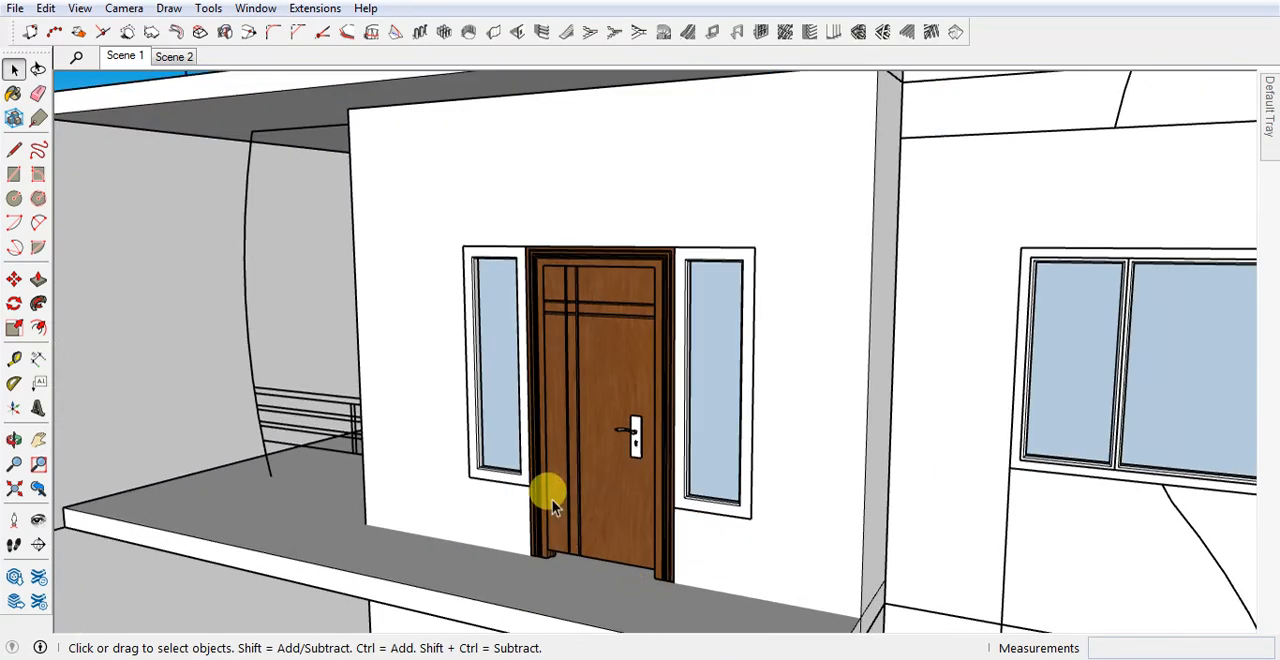
key("ctrl+z")
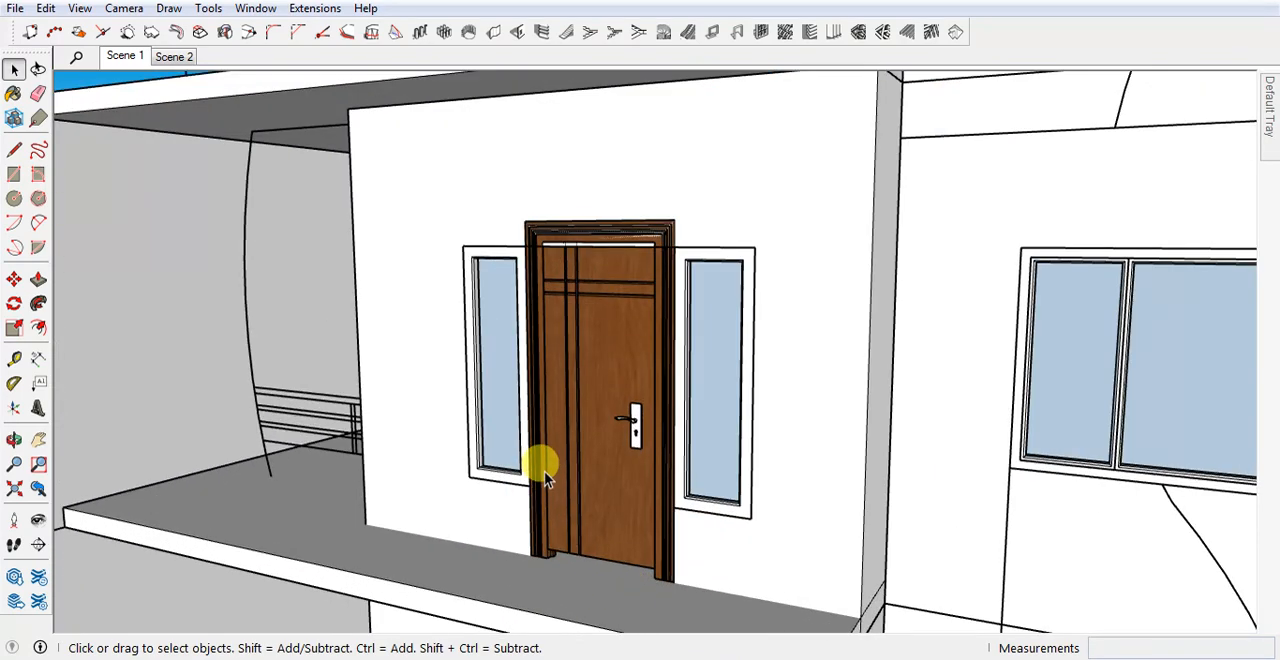
With X-ray view on during scaling, scale the upper door's height to about 0.93, flush with the window frames' top edge, and deselect it.
key("x")
middle_click_drag(539, 326, 585, 307)
left_click(592, 286)
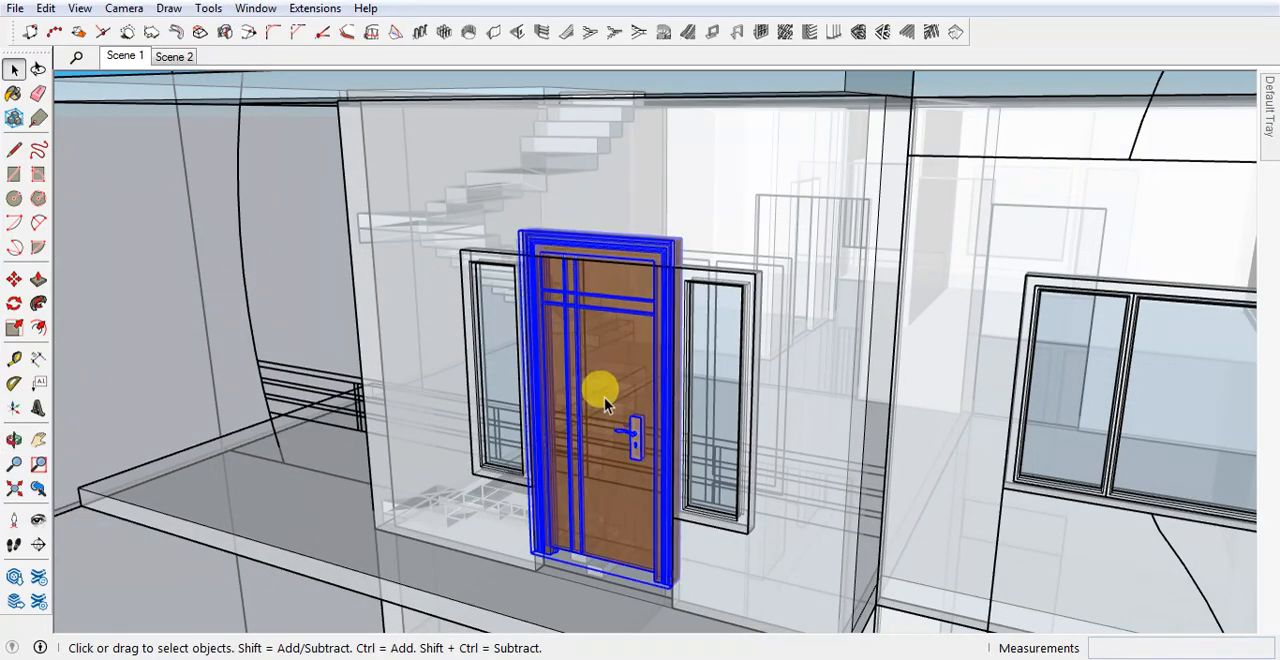
key("s")
scroll(614, 234, "up", 5)
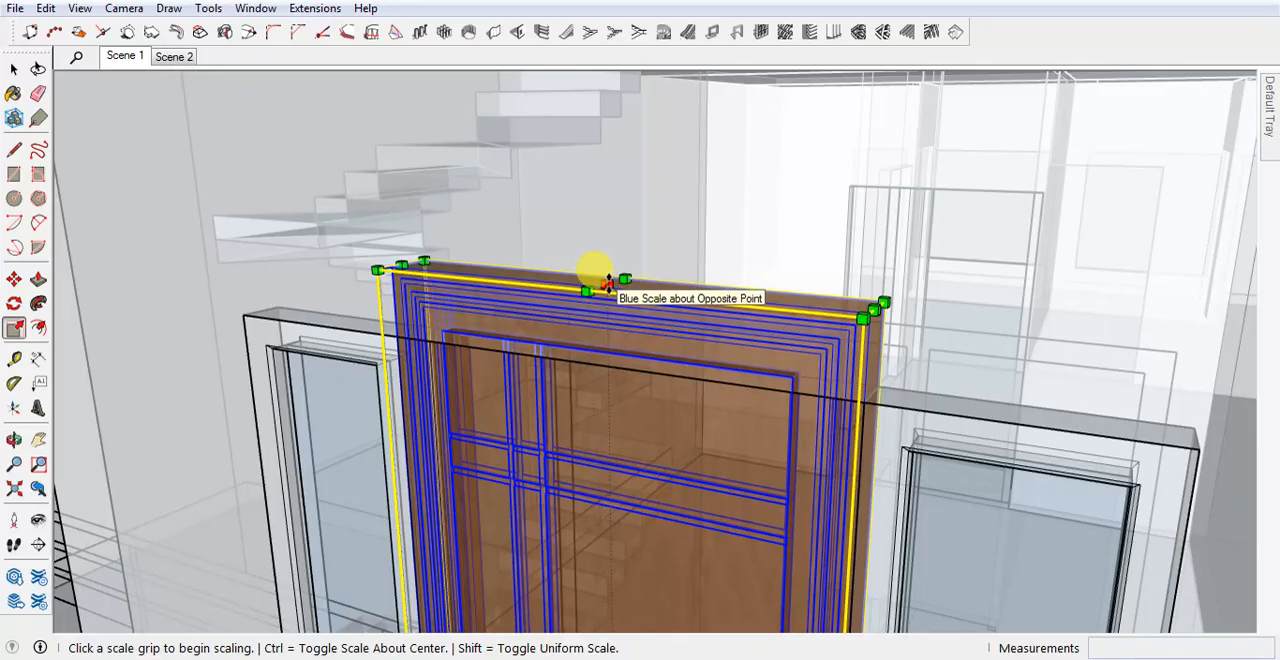
left_click(608, 284)
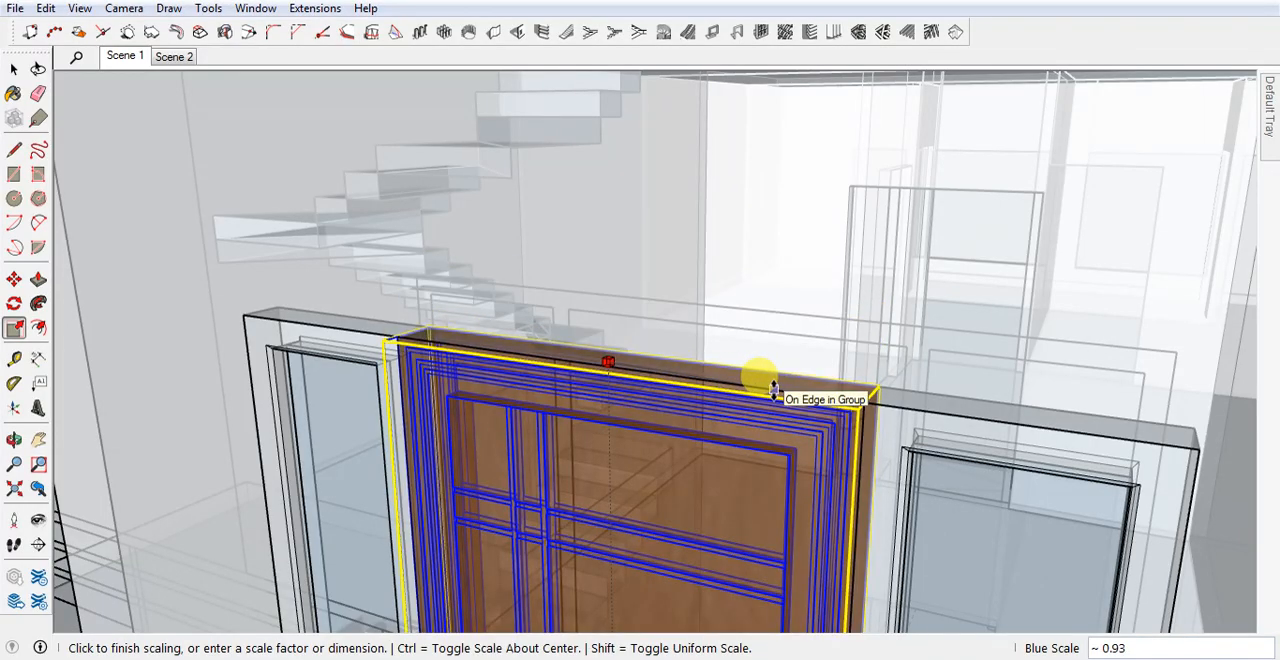
left_click(773, 390)
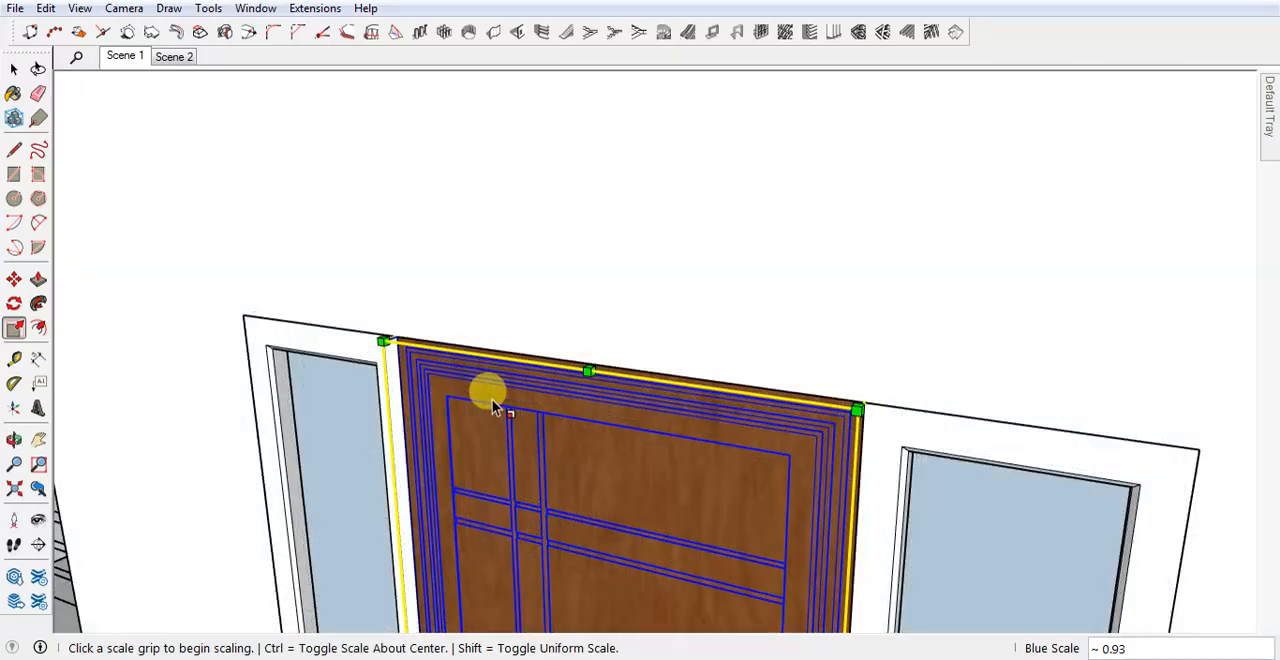
key("space")
left_click(531, 277)
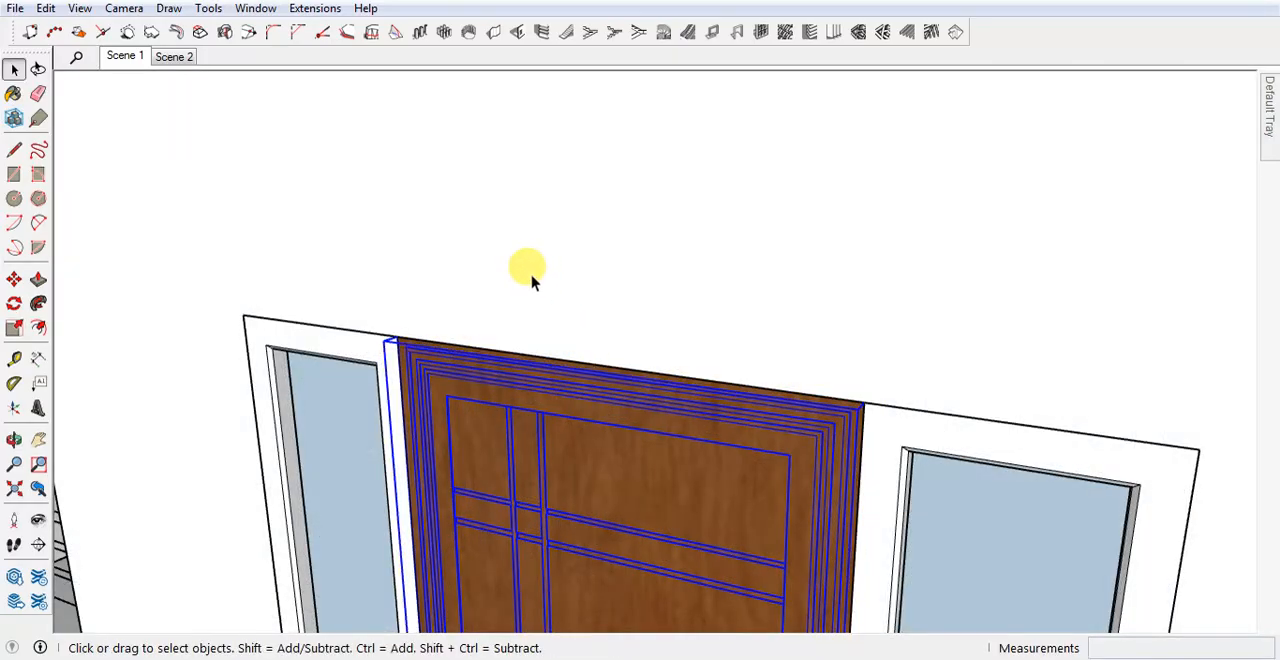
middle_click_drag(531, 277, 612, 282)
scroll(612, 282, "down", 10)
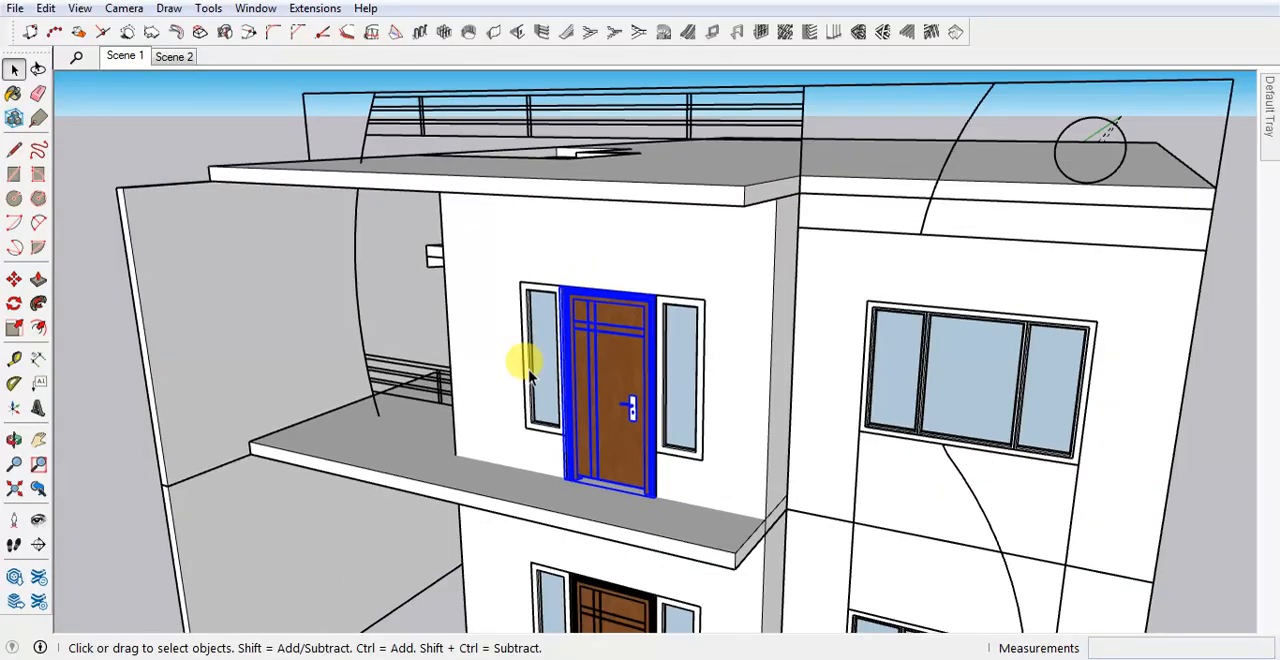
left_click(95, 475)
Examine the whole house front with both doors and highlight the upper-floor and ground-floor wall groups in turn.
scroll(643, 408, "down", 8)
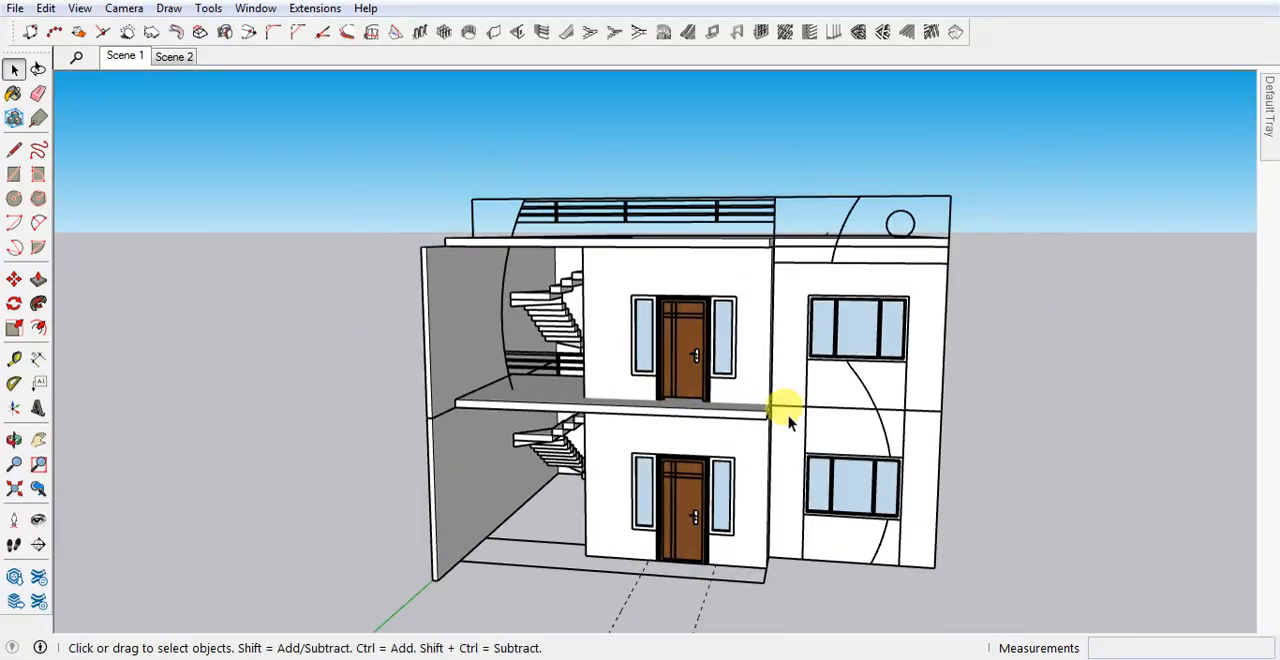
middle_click_drag(780, 408, 770, 440)
scroll(590, 360, "down", 3)
middle_click_drag(621, 420, 562, 420)
scroll(722, 425, "up", 3)
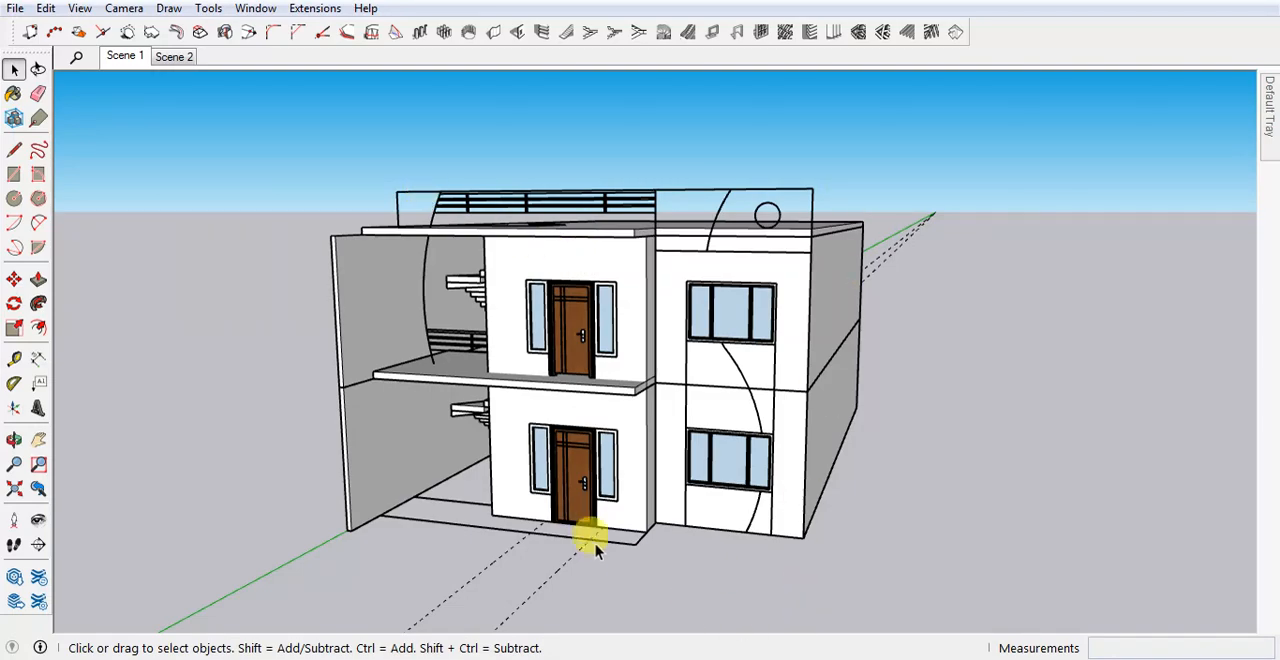
middle_click_drag(848, 318, 826, 343)
left_click(795, 350)
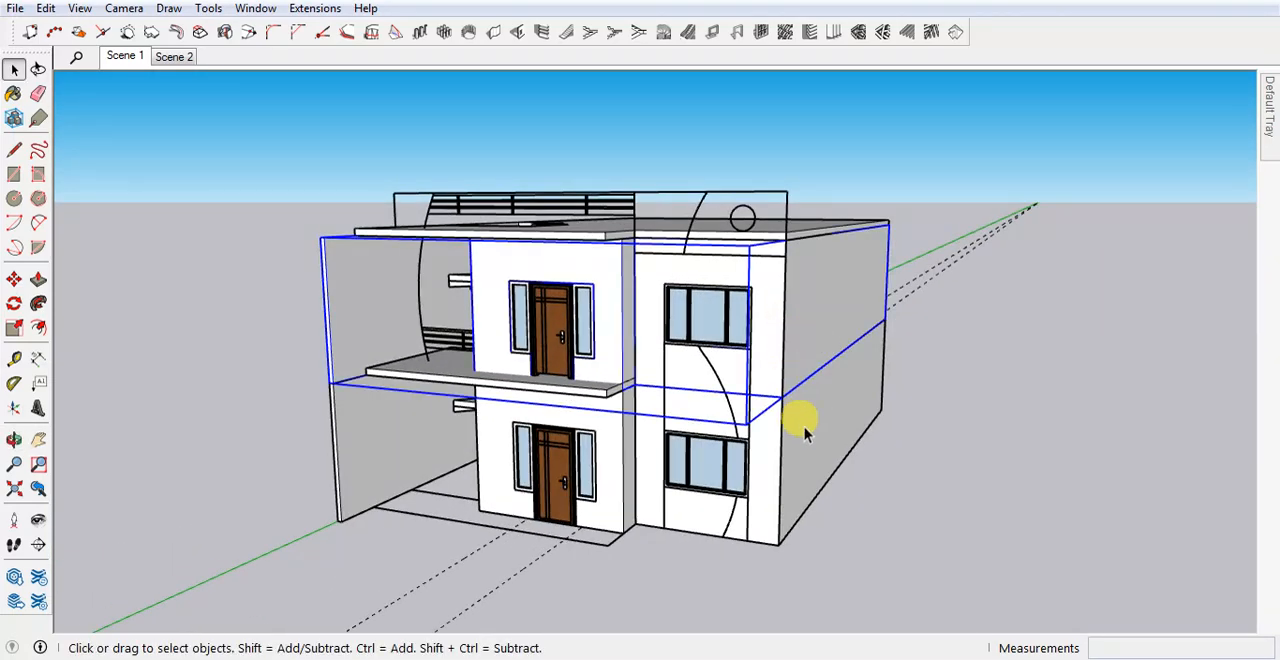
left_click(625, 533)
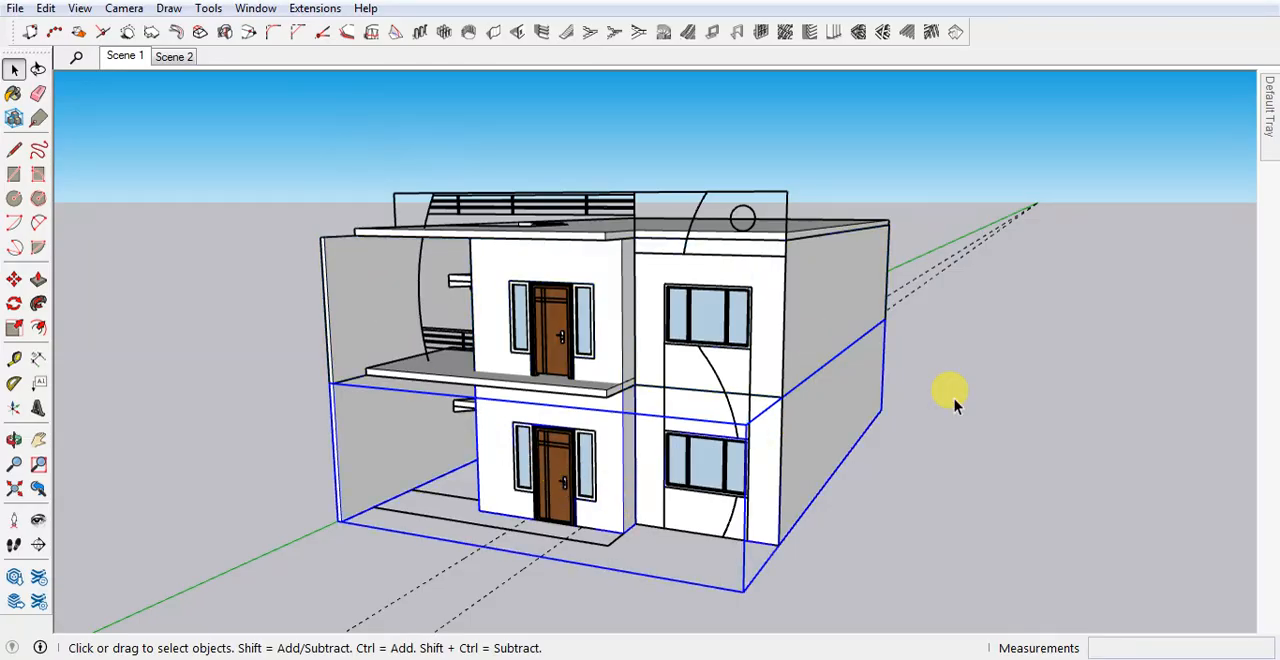
left_click(639, 185)
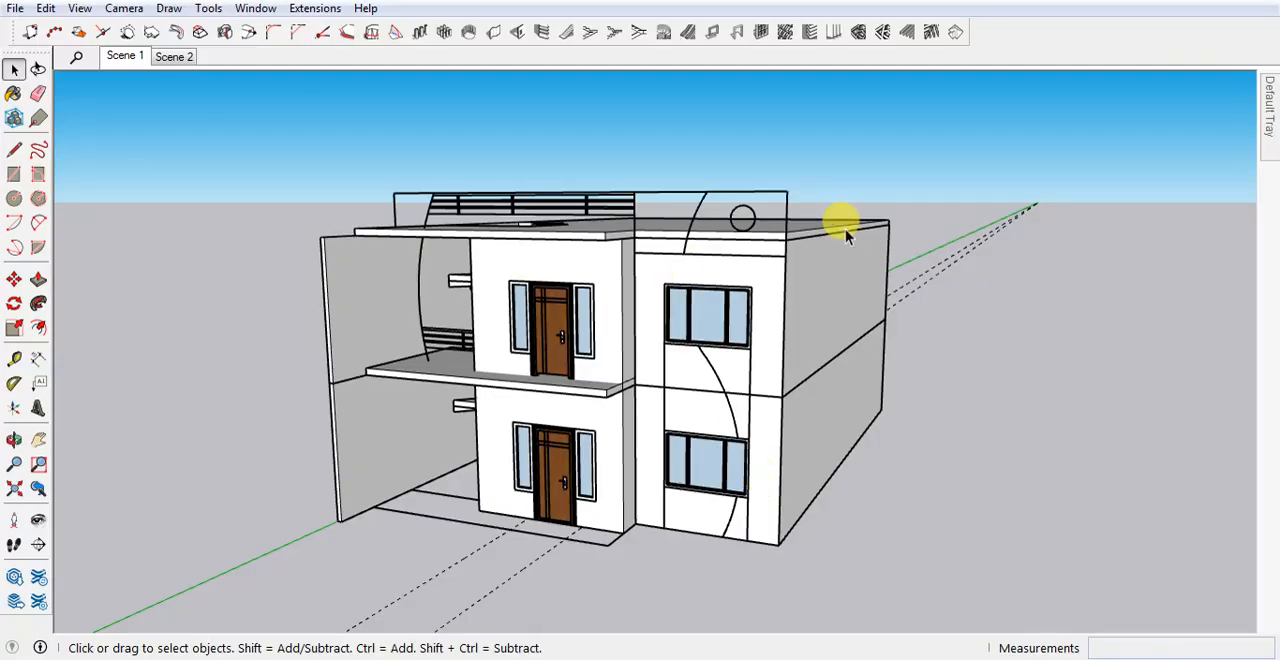
Draw a 10' 4" by 23' rectangle over the right-hand facade, from the parapet's top right corner to the base's left corner.
key("r")
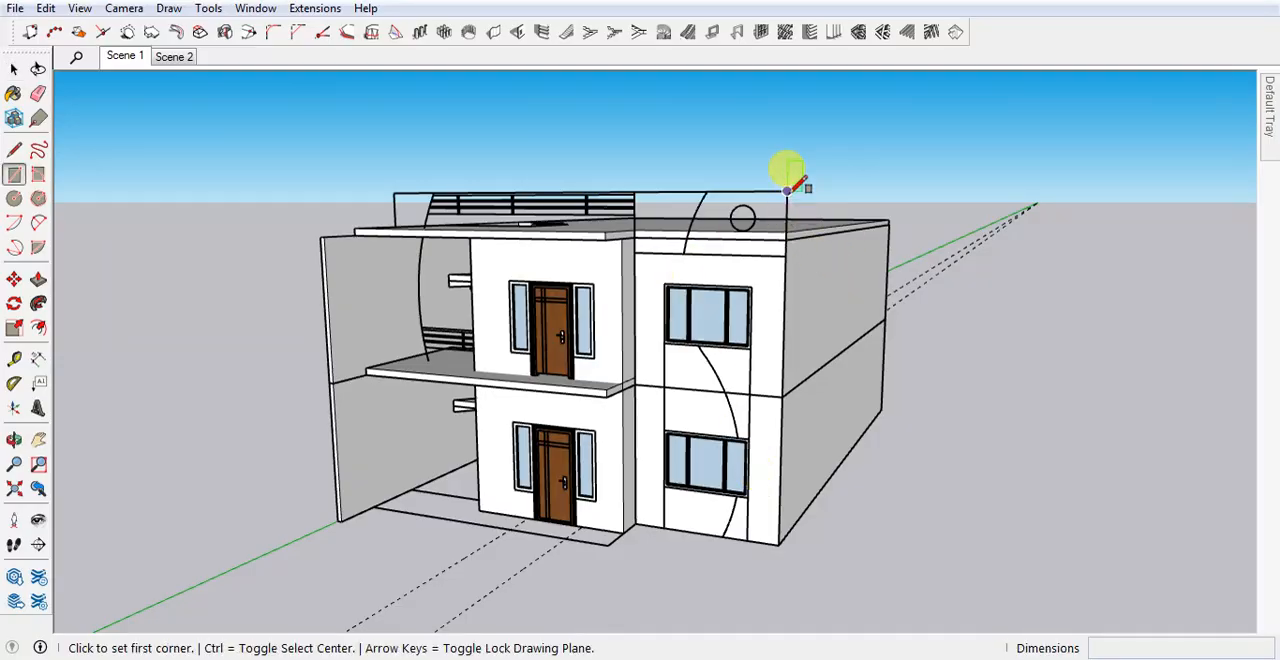
left_click(786, 191)
middle_click_drag(726, 425, 609, 523)
key("Escape")
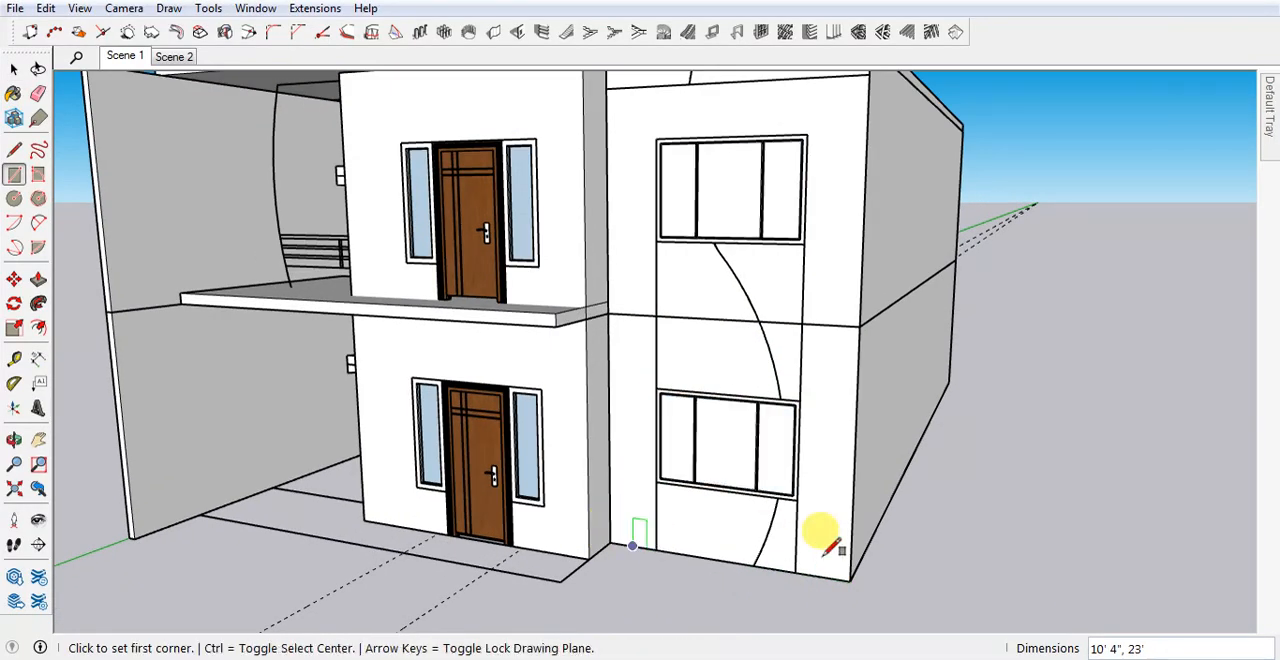
Select the new facade rectangle together with its edges and make it a group.
middle_click_drag(826, 534, 757, 171)
key("space")
left_click(812, 148)
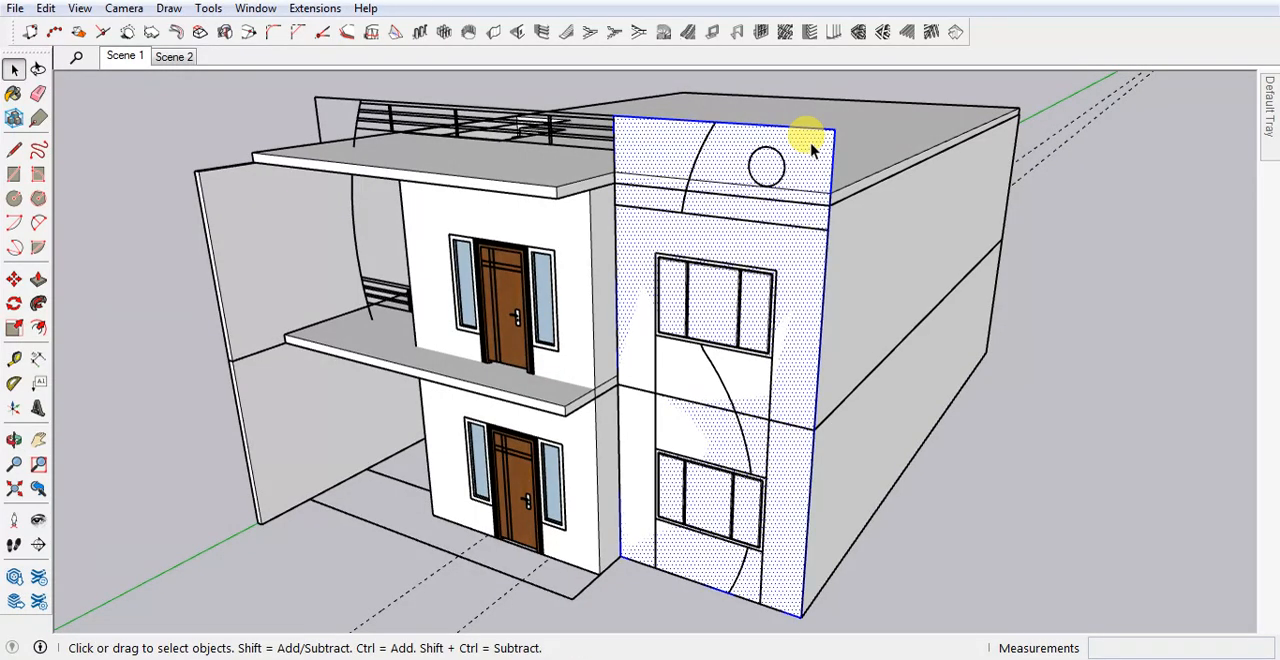
left_click(811, 143, "shift")
double_click(804, 162)
scroll(776, 160, "up", 5)
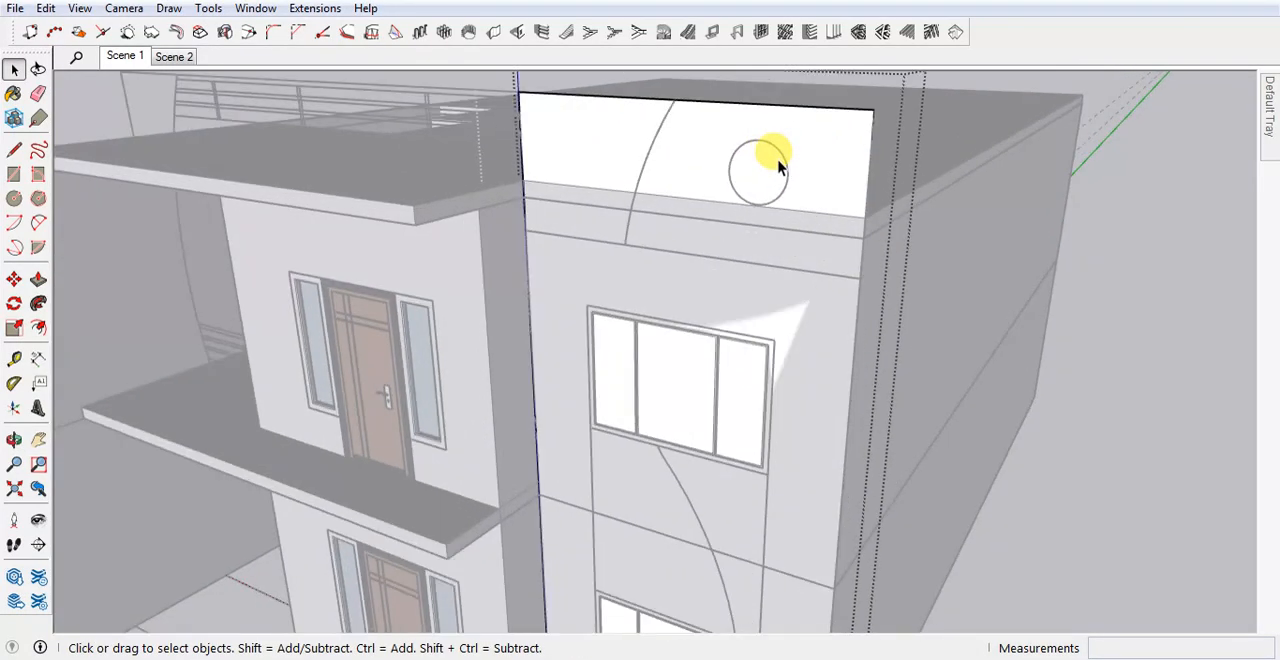
key("c")
scroll(748, 166, "up", 1)
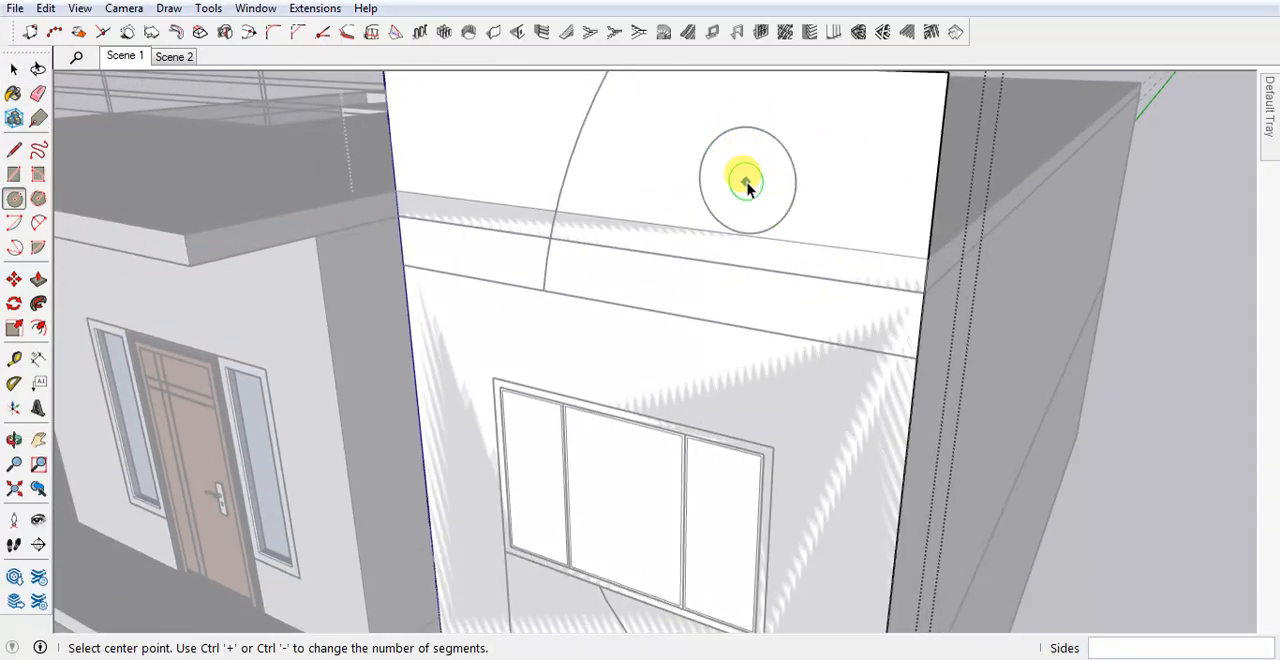
key("space")
double_click(748, 159)
scroll(760, 173, "down", 4)
middle_click_drag(762, 176, 706, 203)
scroll(748, 209, "down", 6)
left_click(951, 532)
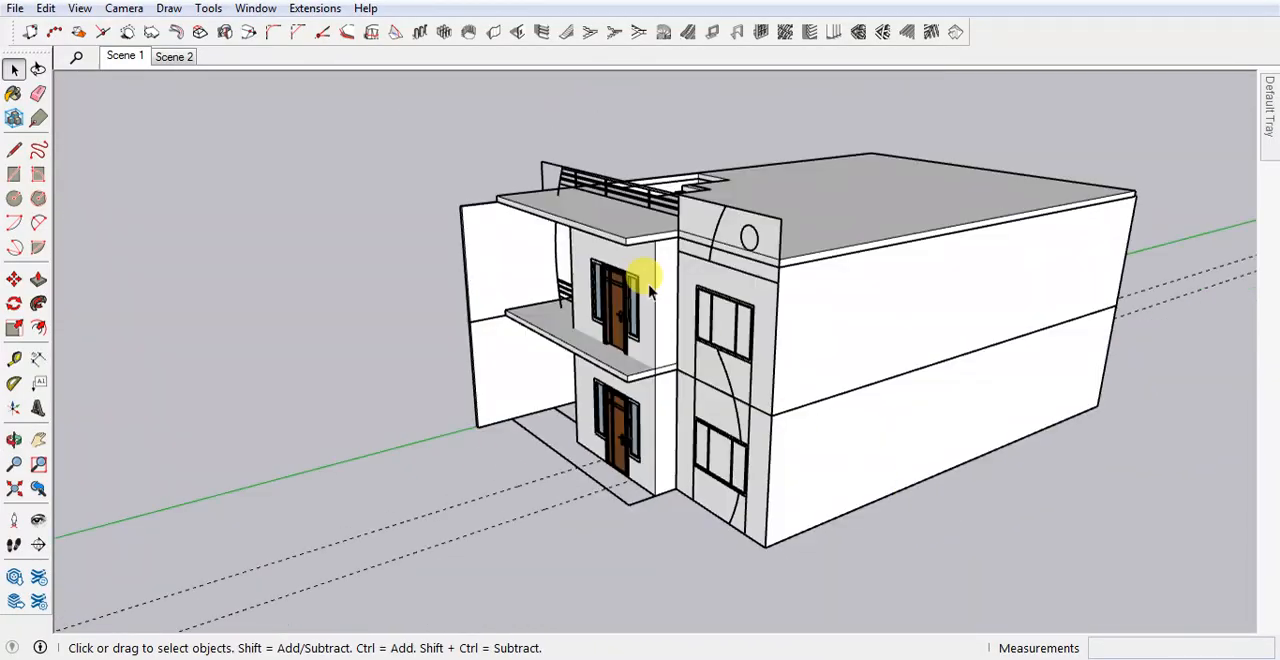
Place a horizontal guide about 1' 7 15/16" below the parapet's top edge, through the centre of the facade circle.
scroll(790, 228, "up", 8)
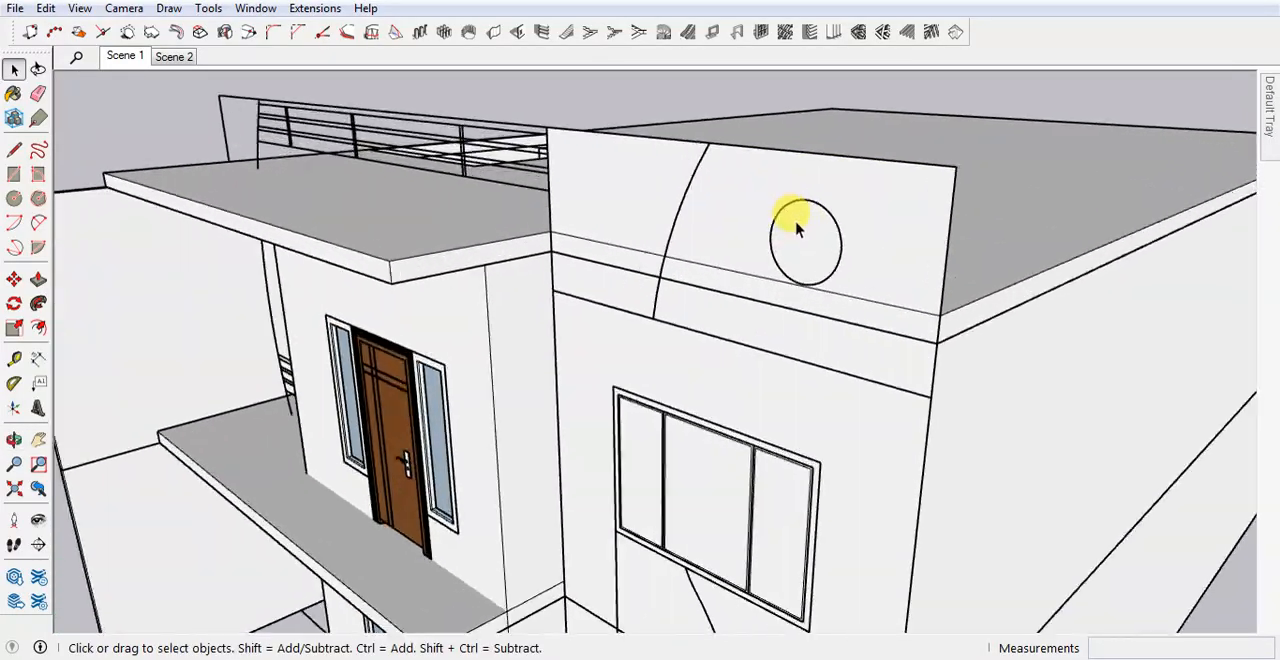
key("t")
scroll(793, 227, "up", 2)
left_click(822, 104)
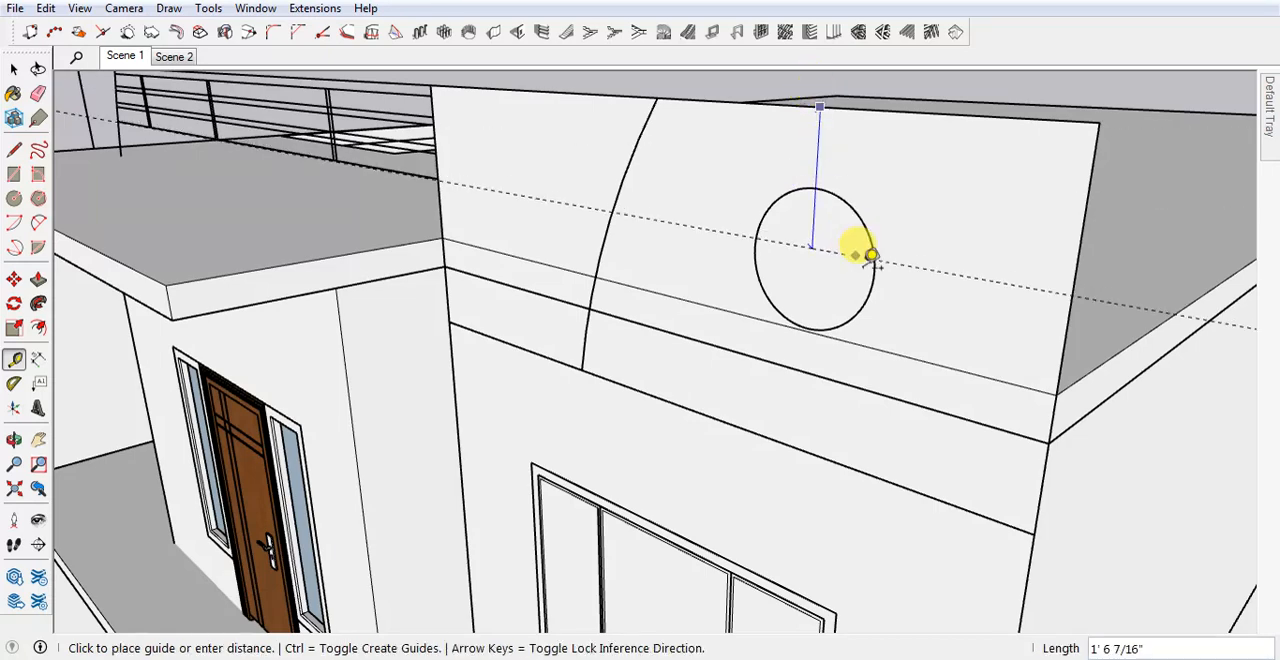
scroll(882, 255, "up", 1)
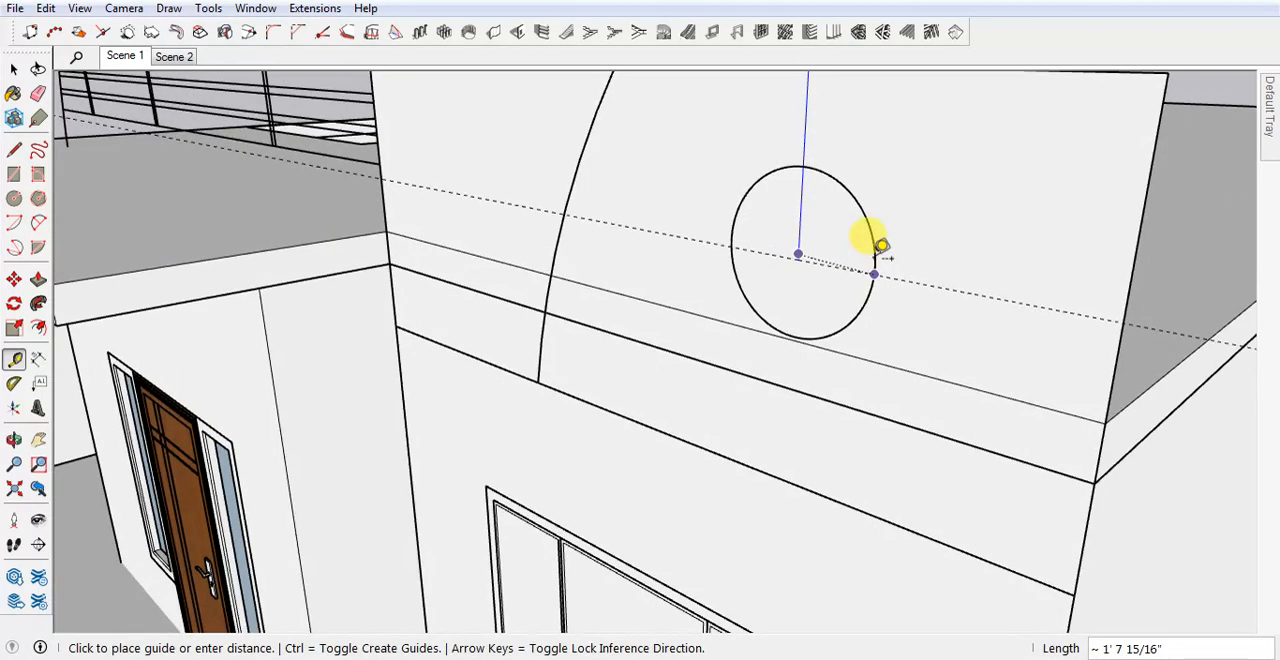
left_click(812, 242)
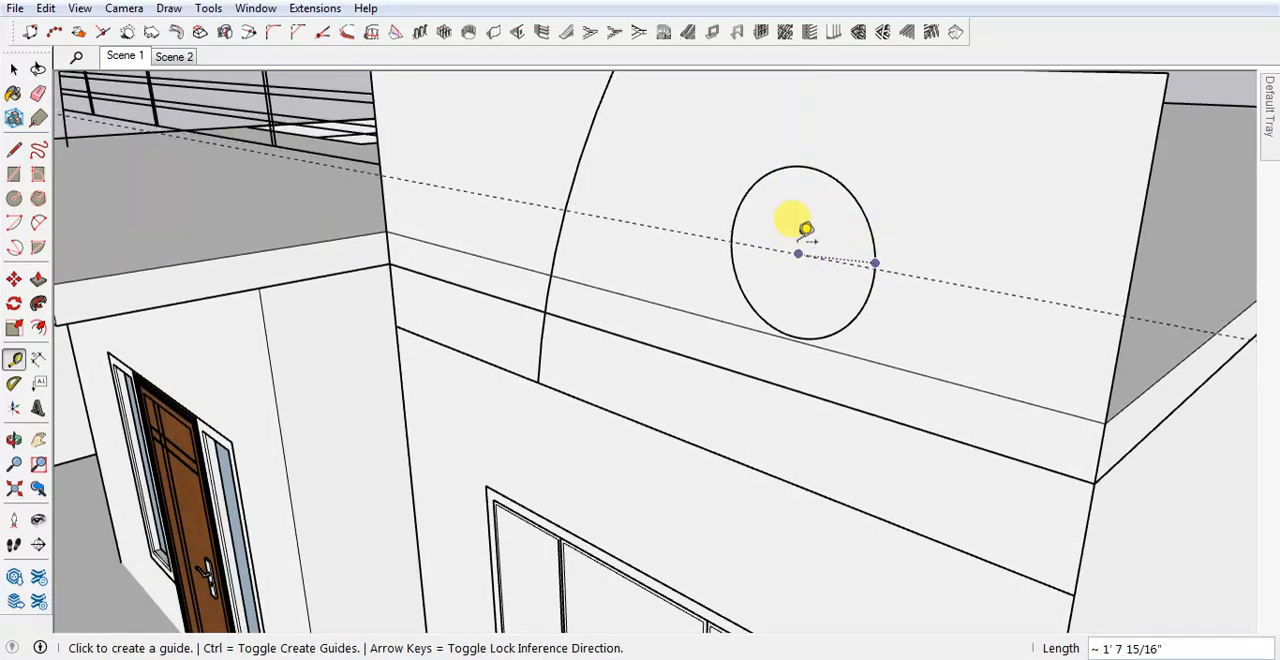
Place a vertical guide about 7' 6" from the facade's left edge, through the centre of the facade circle.
scroll(816, 248, "down", 1)
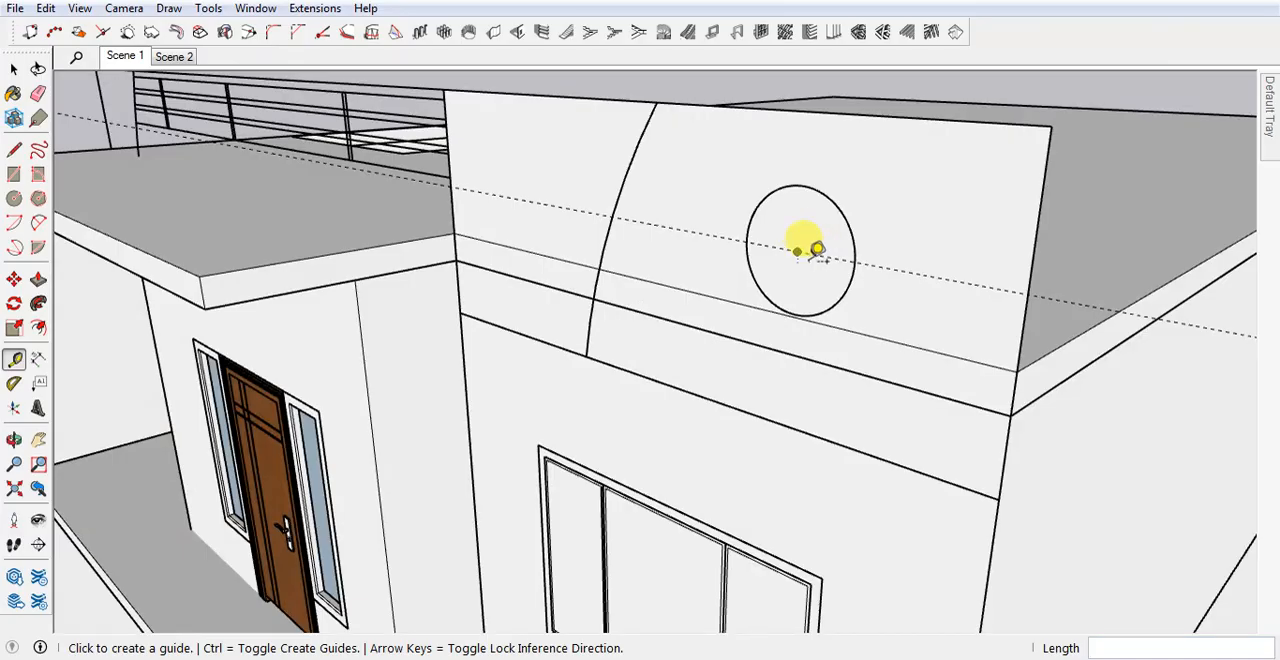
left_click(453, 217)
left_click(803, 240)
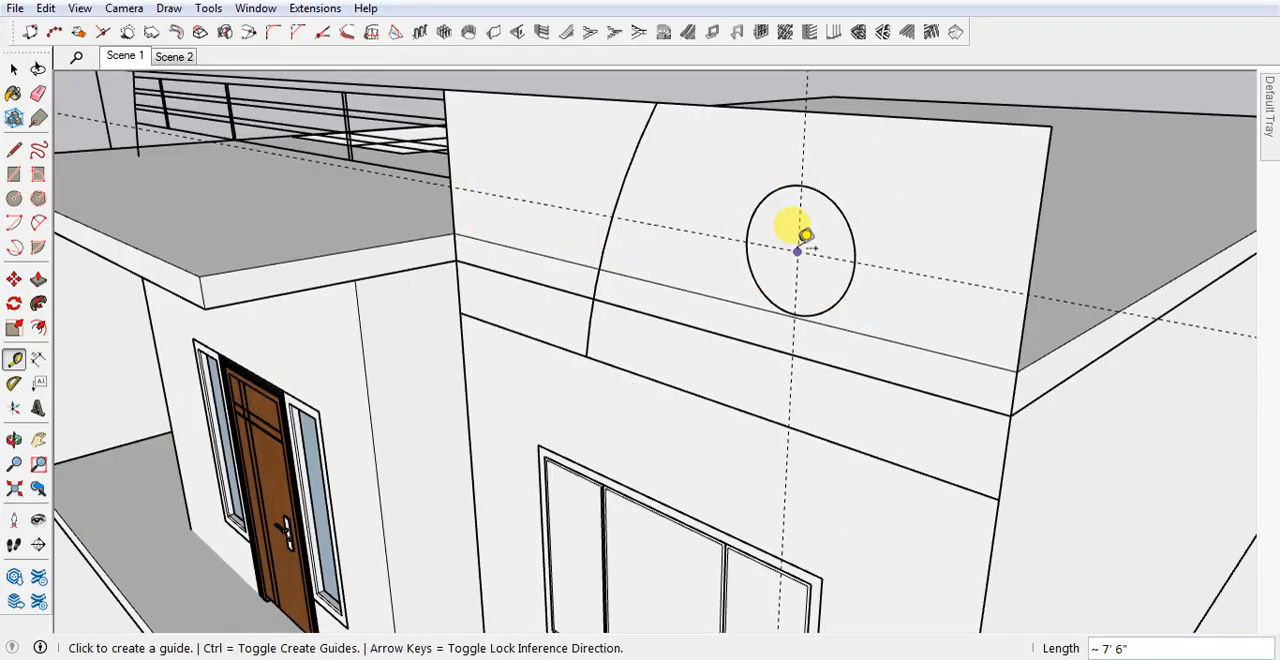
Inside the facade panel group, trace the circle from the guide intersection and delete its face to cut a round hole.
key("c")
key("space")
double_click(898, 203)
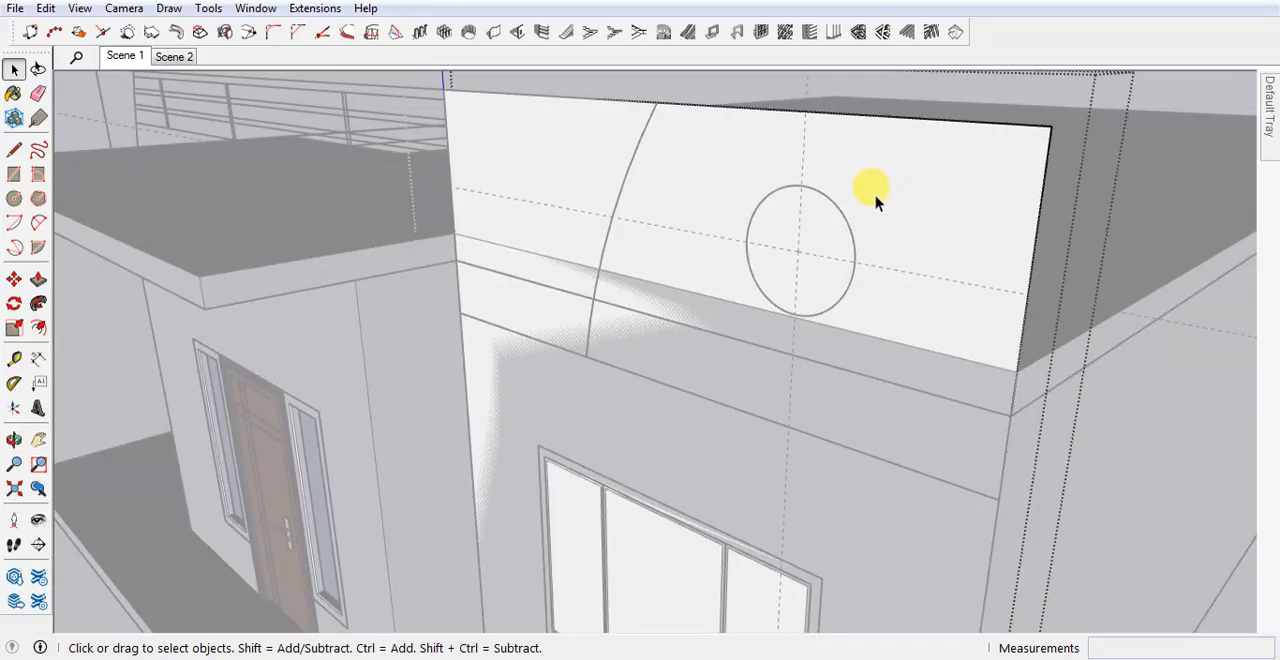
key("c")
left_click(797, 251)
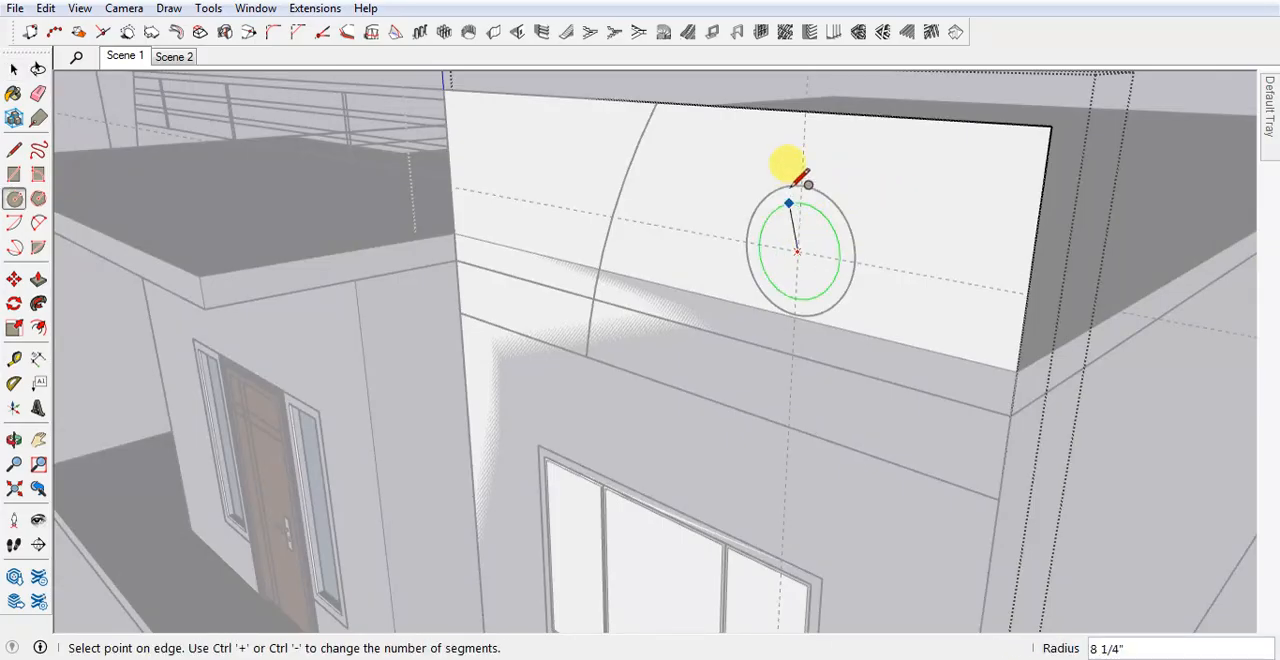
left_click(801, 185)
key("space")
left_click(822, 238)
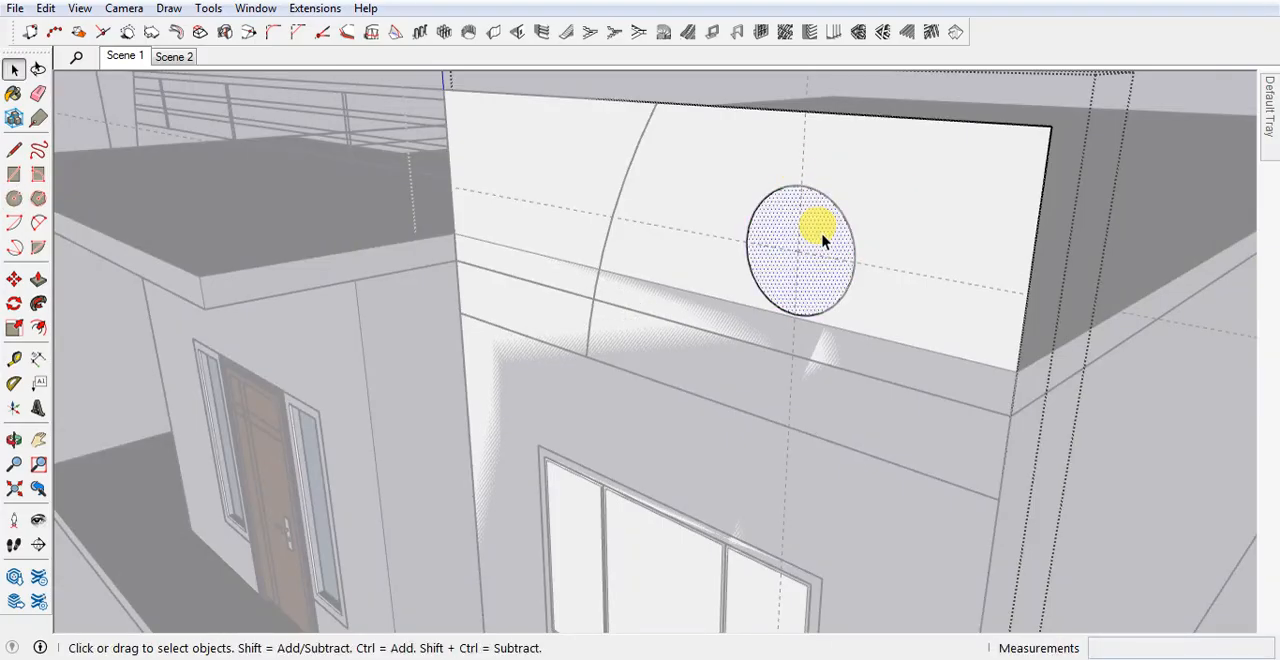
middle_click_drag(822, 238, 793, 226)
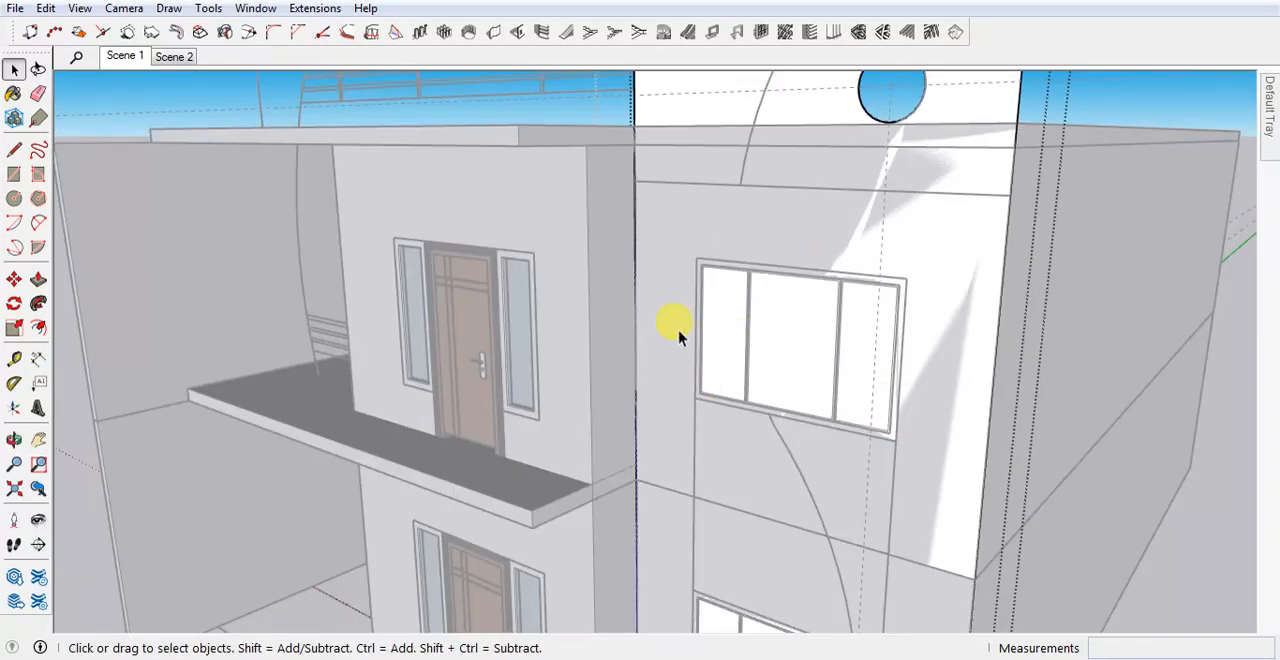
Draw a 6' by 4' rectangle over the upper-floor window on the facade panel and delete its face.
key("r")
scroll(703, 220, "up", 5)
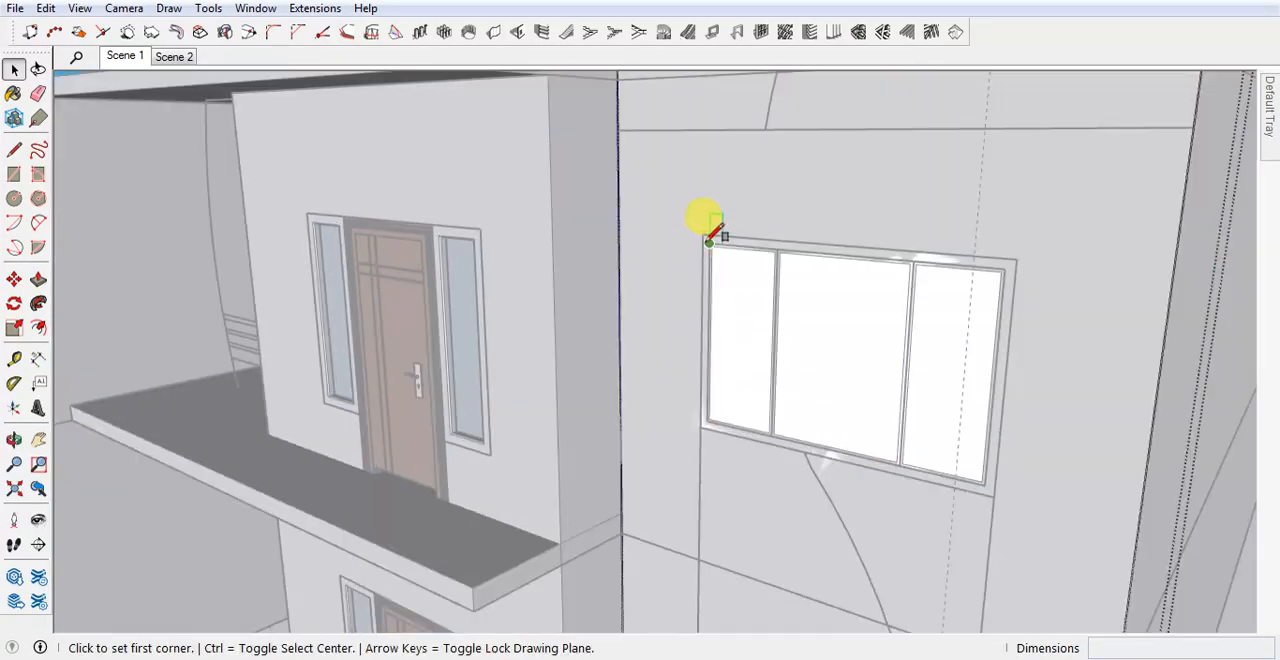
left_click(700, 231)
left_click(1003, 490)
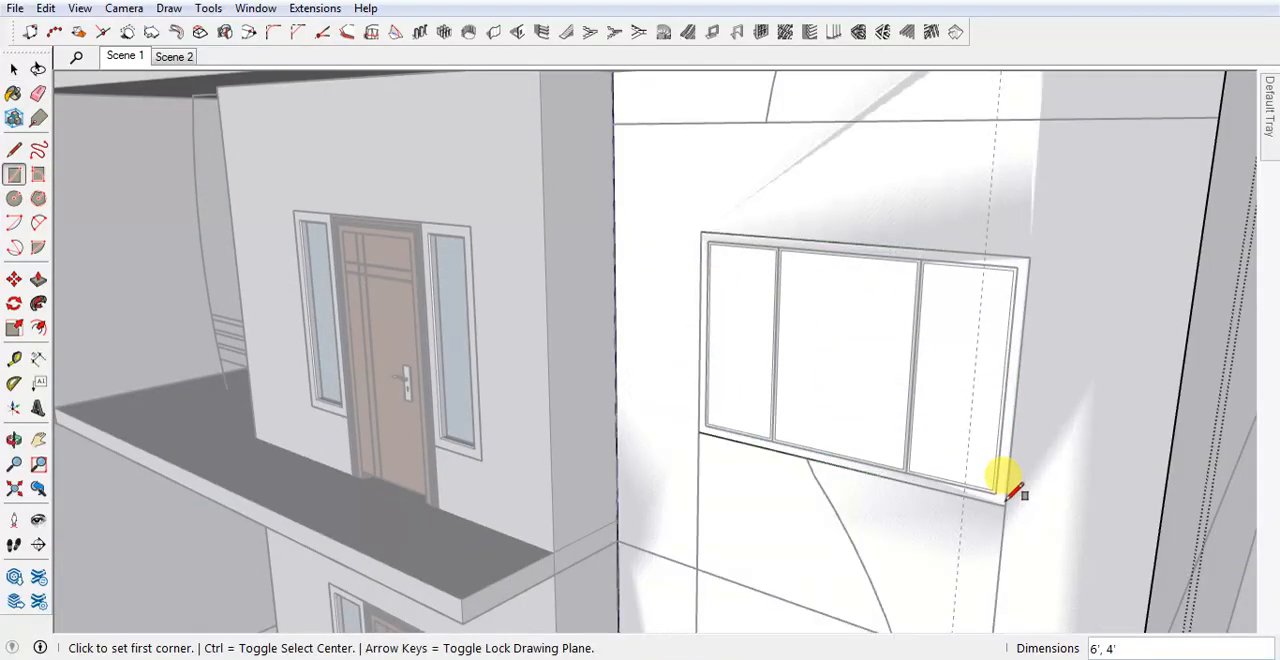
key("space")
left_click(866, 432)
scroll(866, 432, "down", 10)
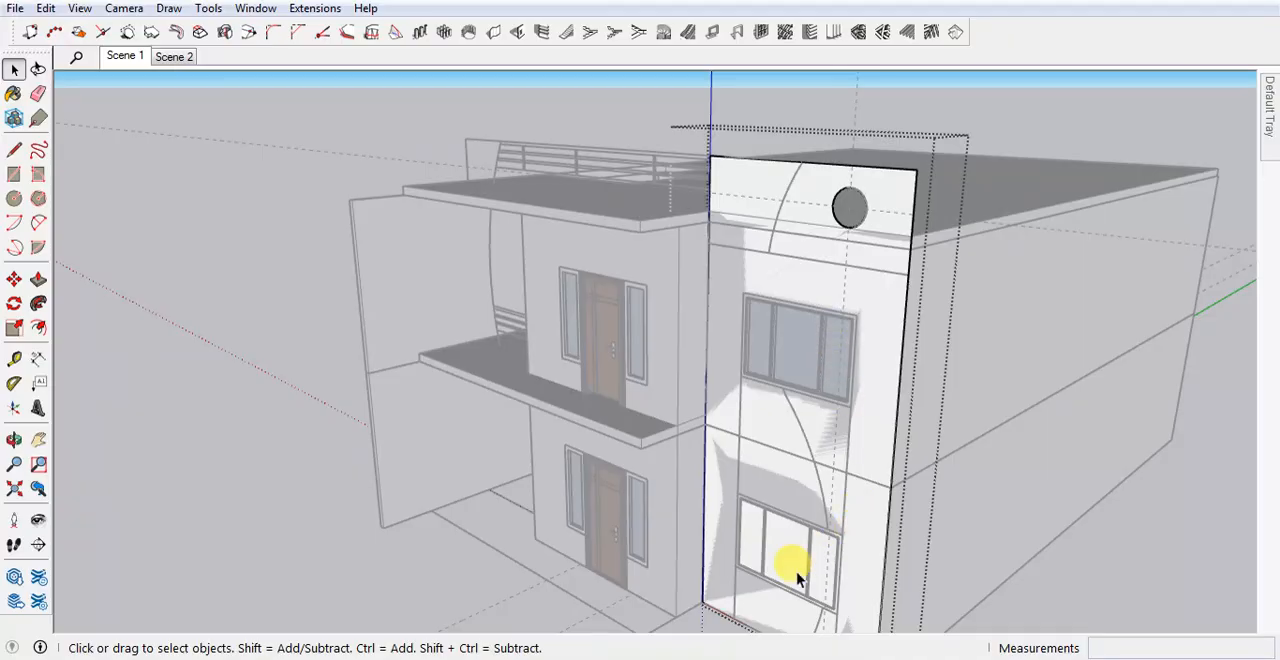
Undo the window opening, the round cutout and the vertical guide on the facade panel, and leave the group.
middle_click_drag(797, 580, 812, 560)
key("ctrl+z")
key("ctrl+z")
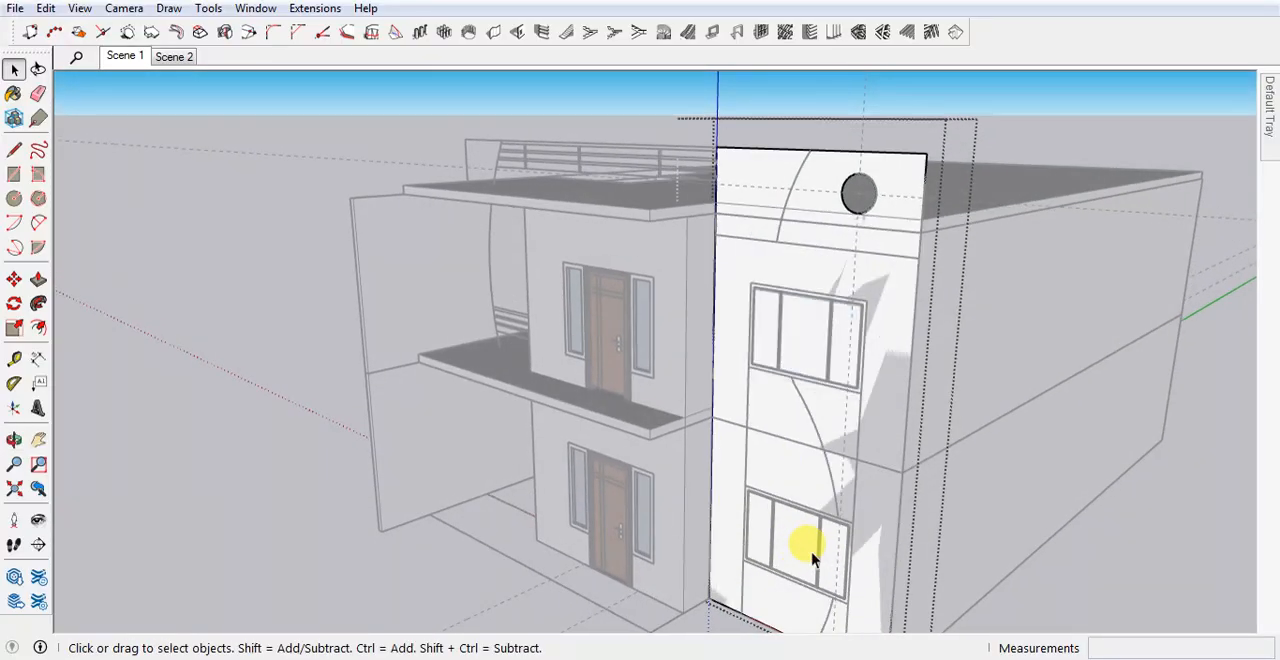
key("Escape")
scroll(733, 425, "down", 2)
double_click(805, 388)
middle_click_drag(805, 388, 826, 413)
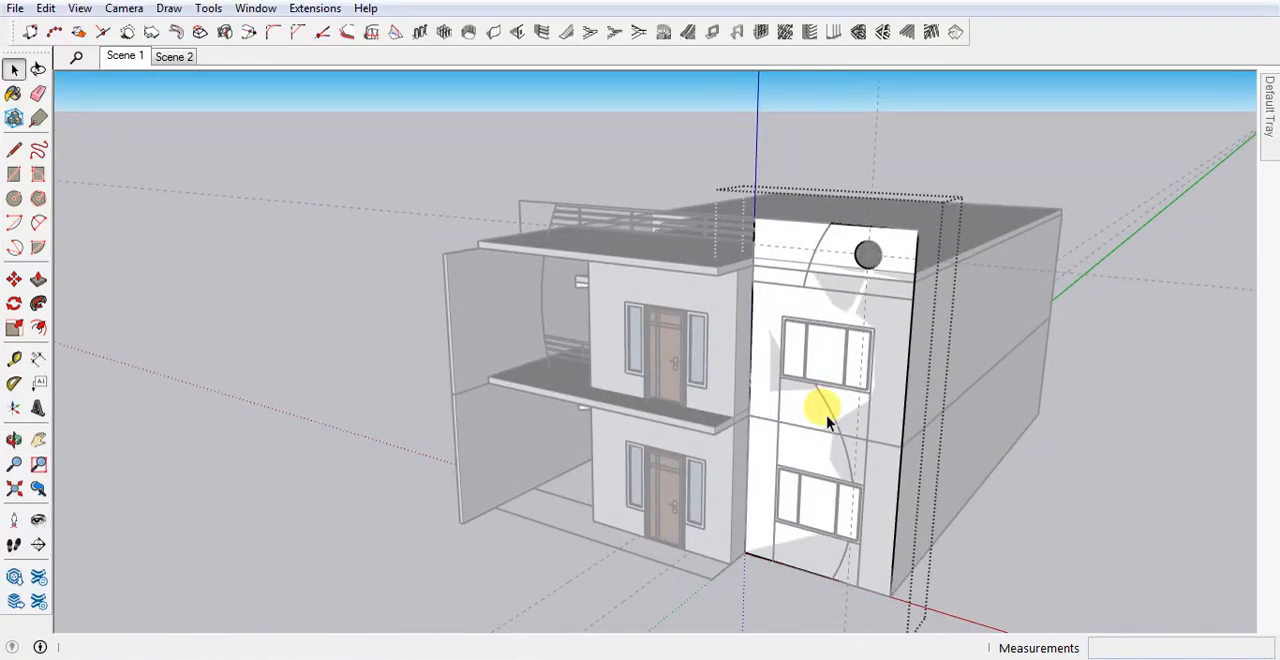
key("Escape")
double_click(826, 413)
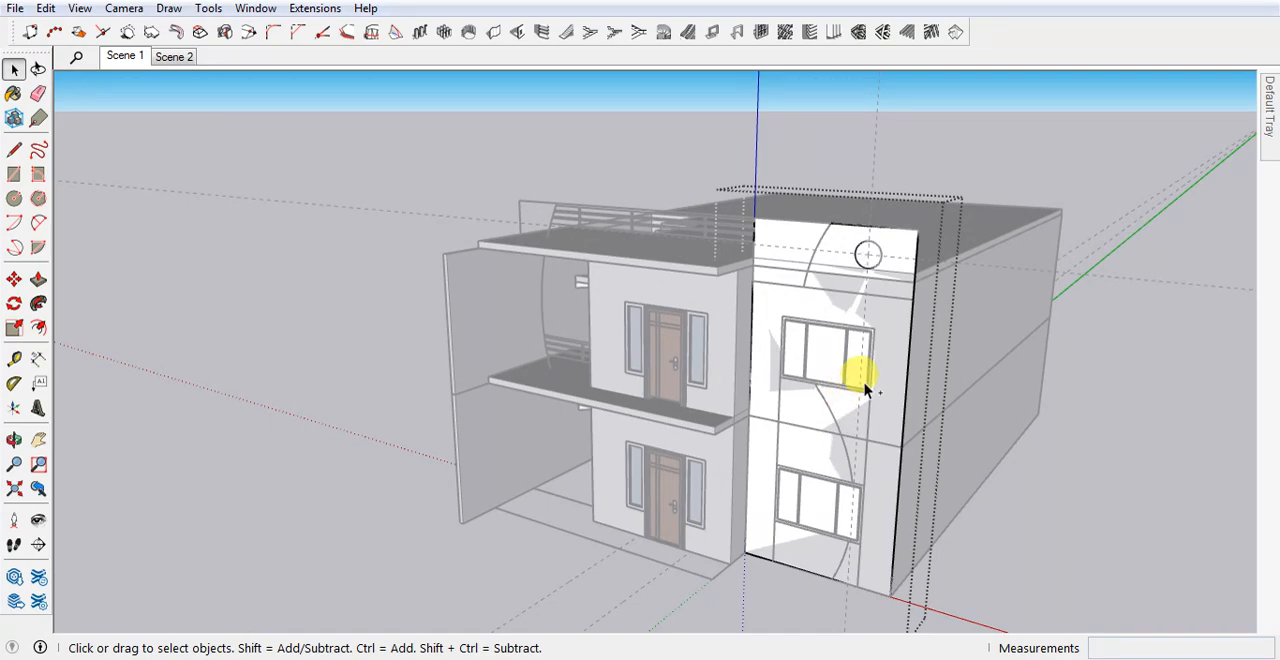
key("Escape")
double_click(879, 406)
key("Escape")
Select the facade panel and the elevation drawing together and move them 6" outward from the front wall.
scroll(878, 404, "down", 2)
middle_click_drag(878, 404, 830, 377)
scroll(842, 303, "up", 2)
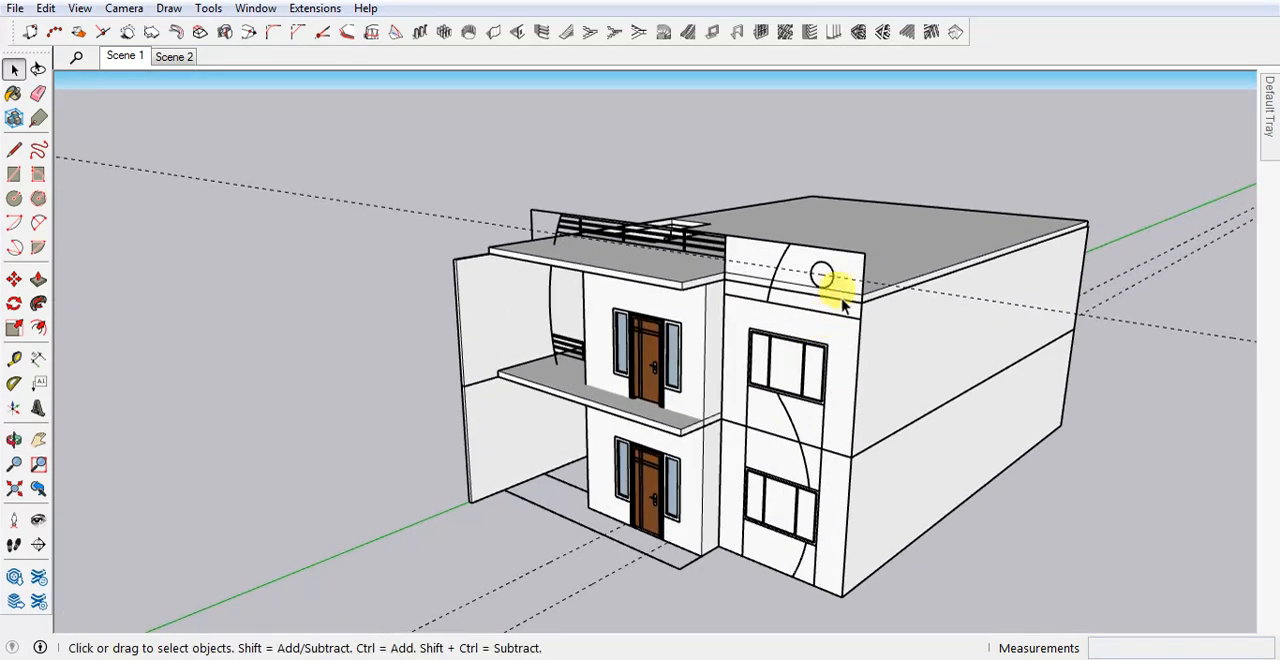
middle_click_drag(855, 275, 833, 290)
scroll(833, 290, "up", 1)
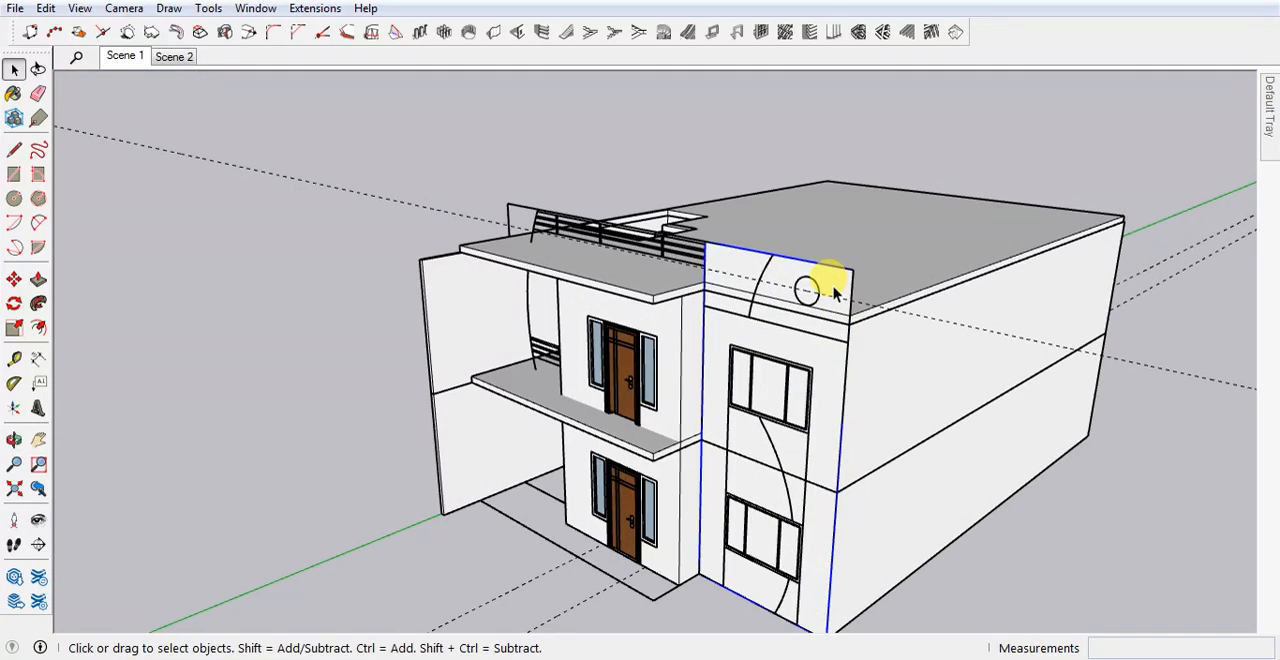
double_click(833, 290)
left_click(1063, 531)
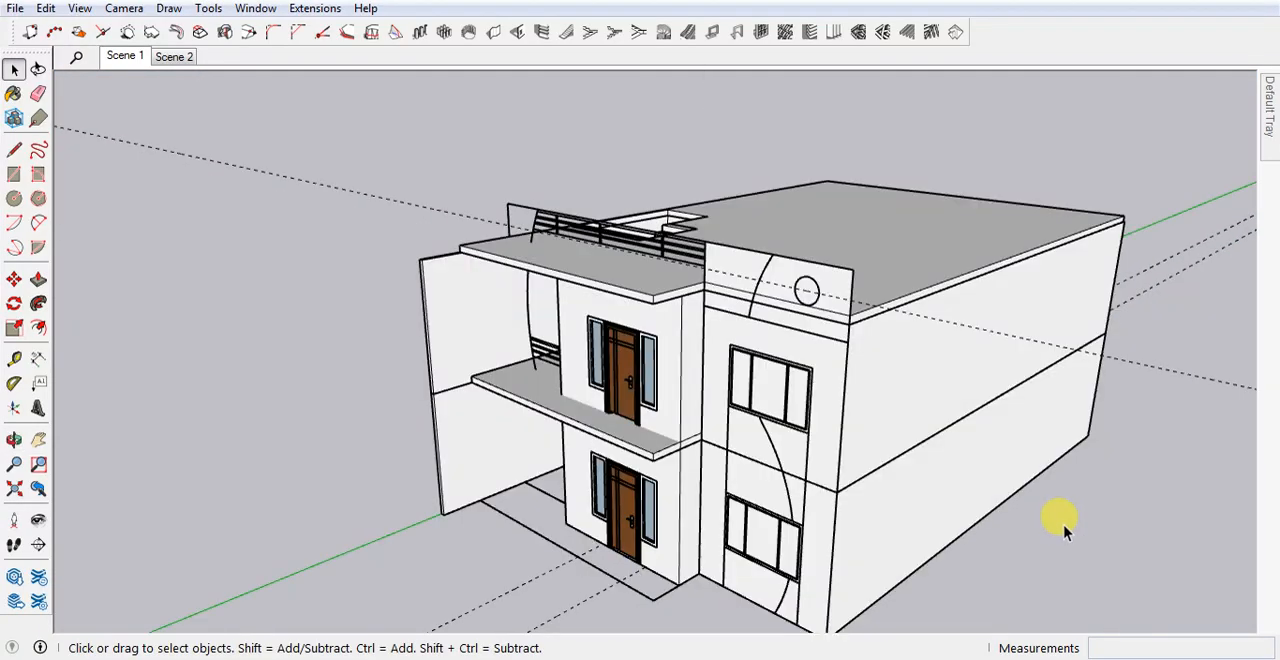
left_click(657, 250, "shift")
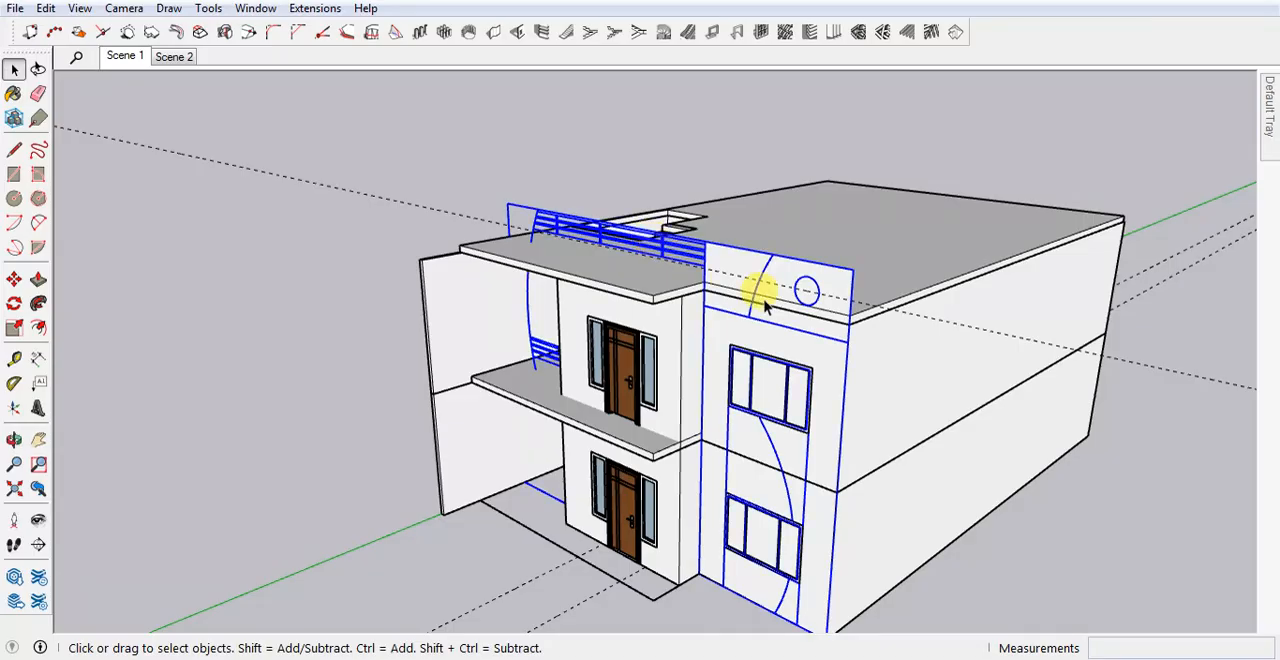
key("m")
left_click(850, 320)
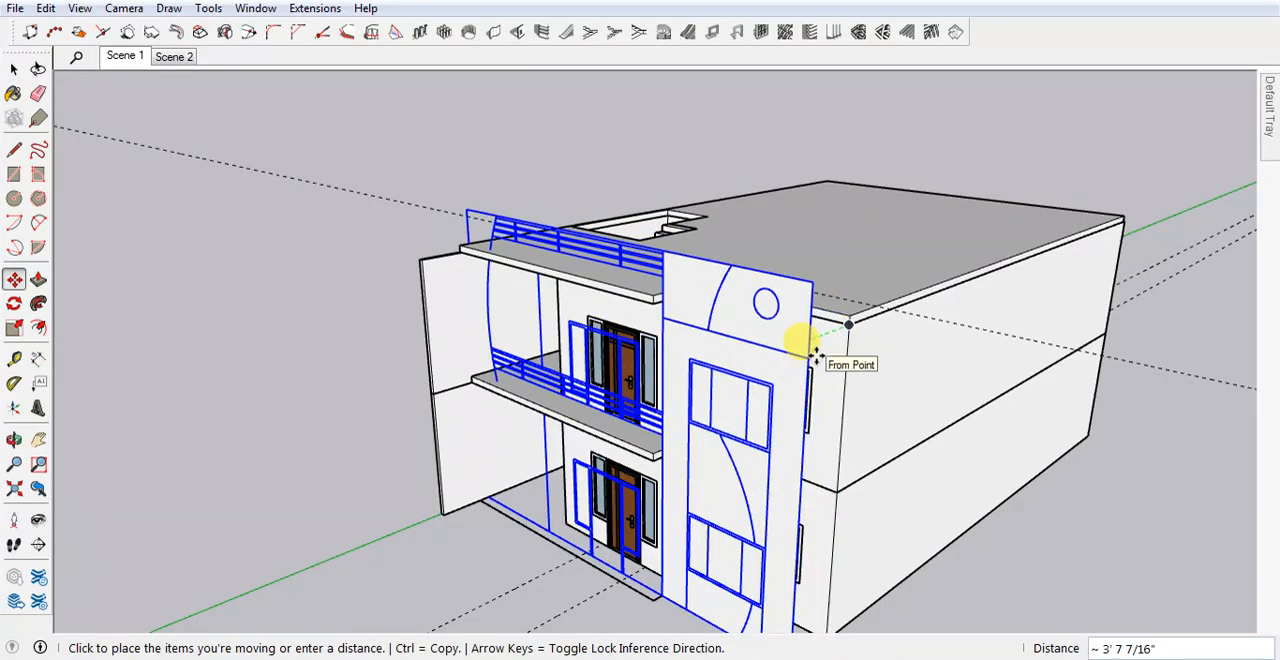
key("Return")
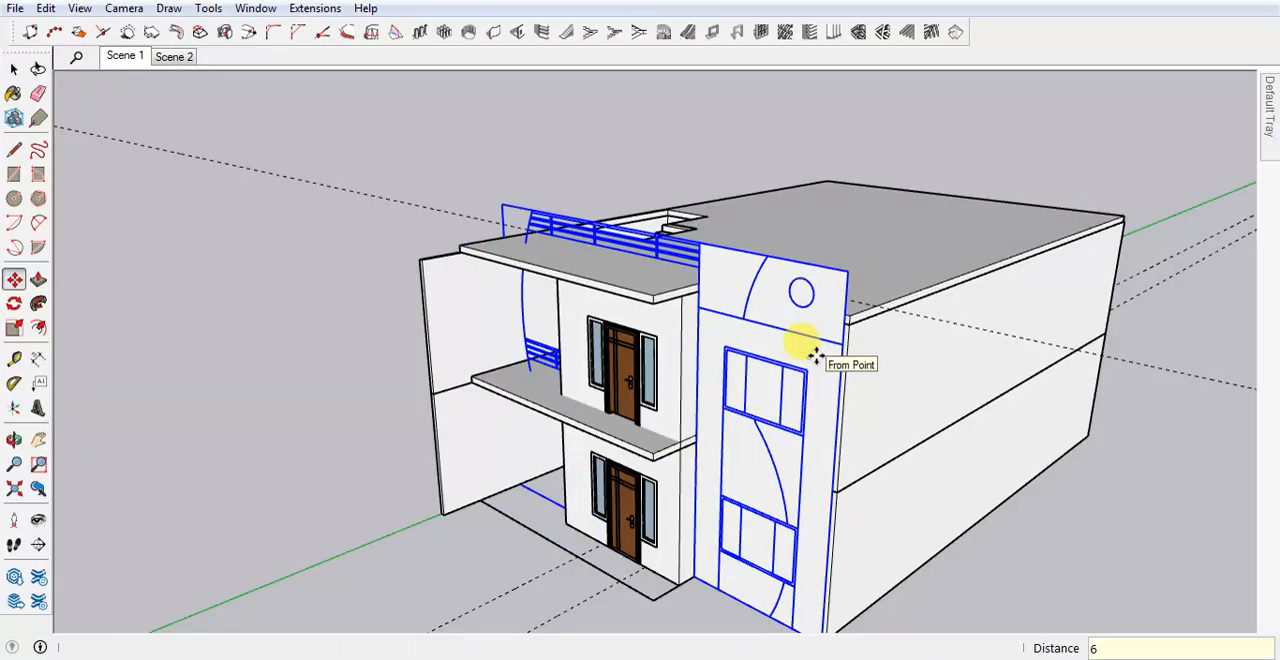
key("space")
Open the facade panel group for editing at the parapet circle.
scroll(811, 401, "up", 2)
double_click(830, 335)
scroll(790, 262, "up", 2)
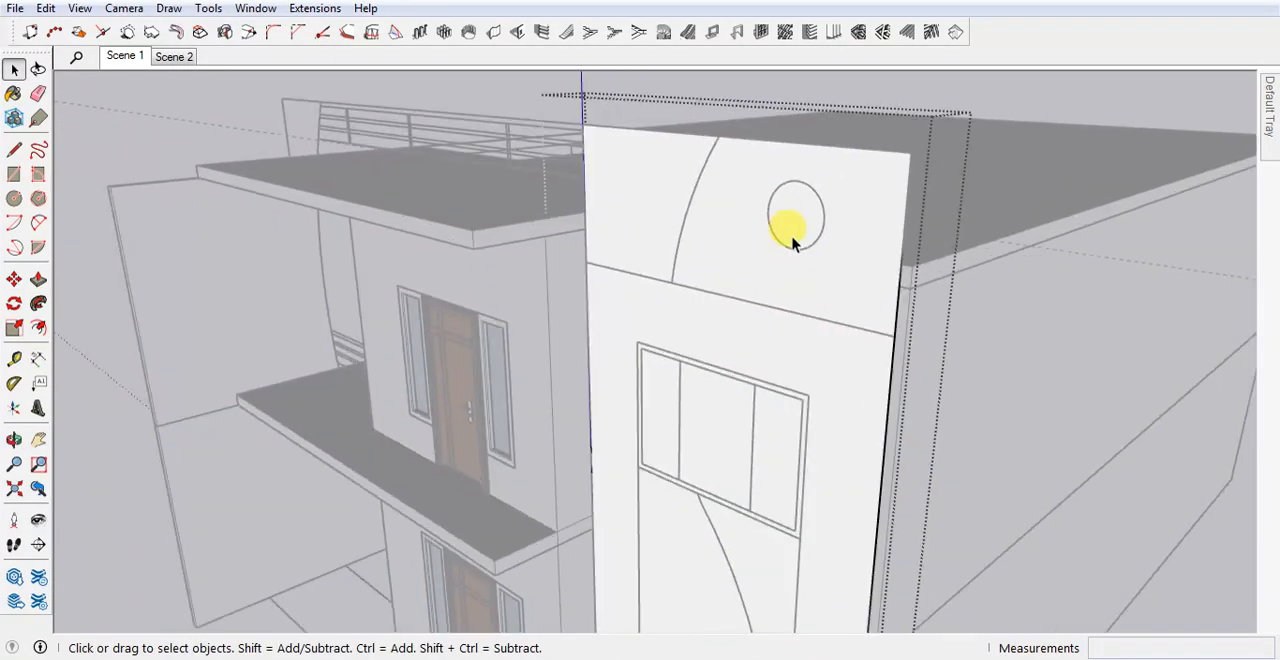
scroll(787, 228, "up", 2)
key("c")
left_click(798, 213)
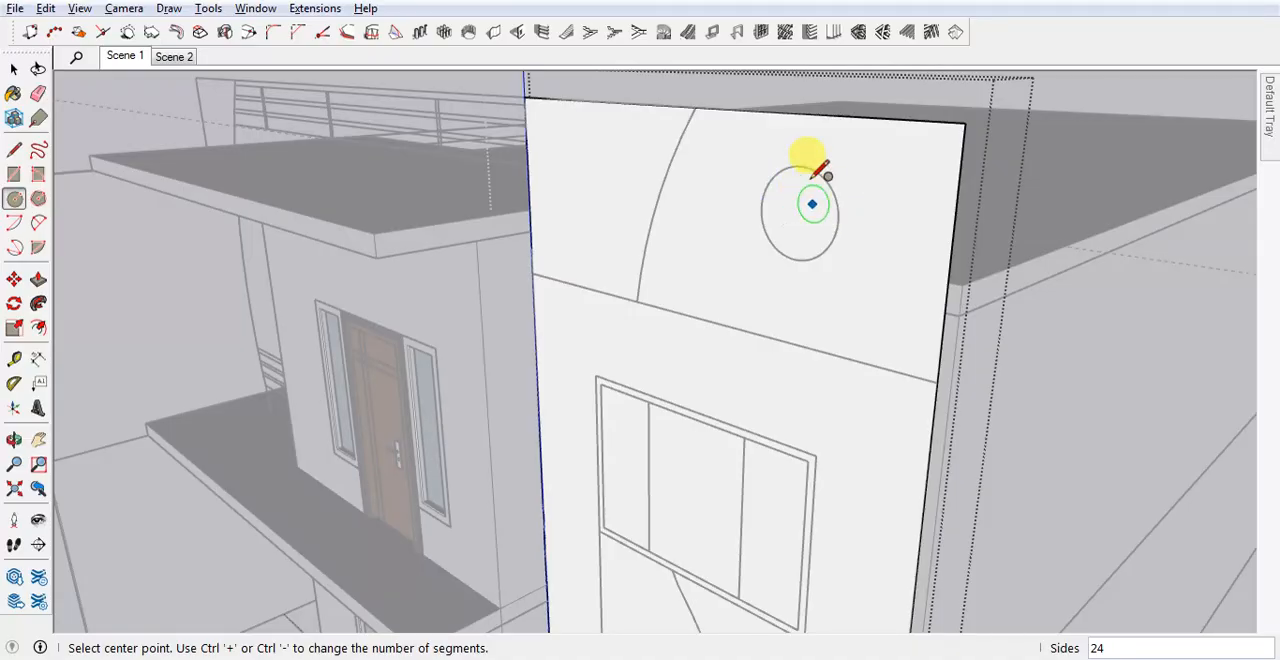
key("alt")
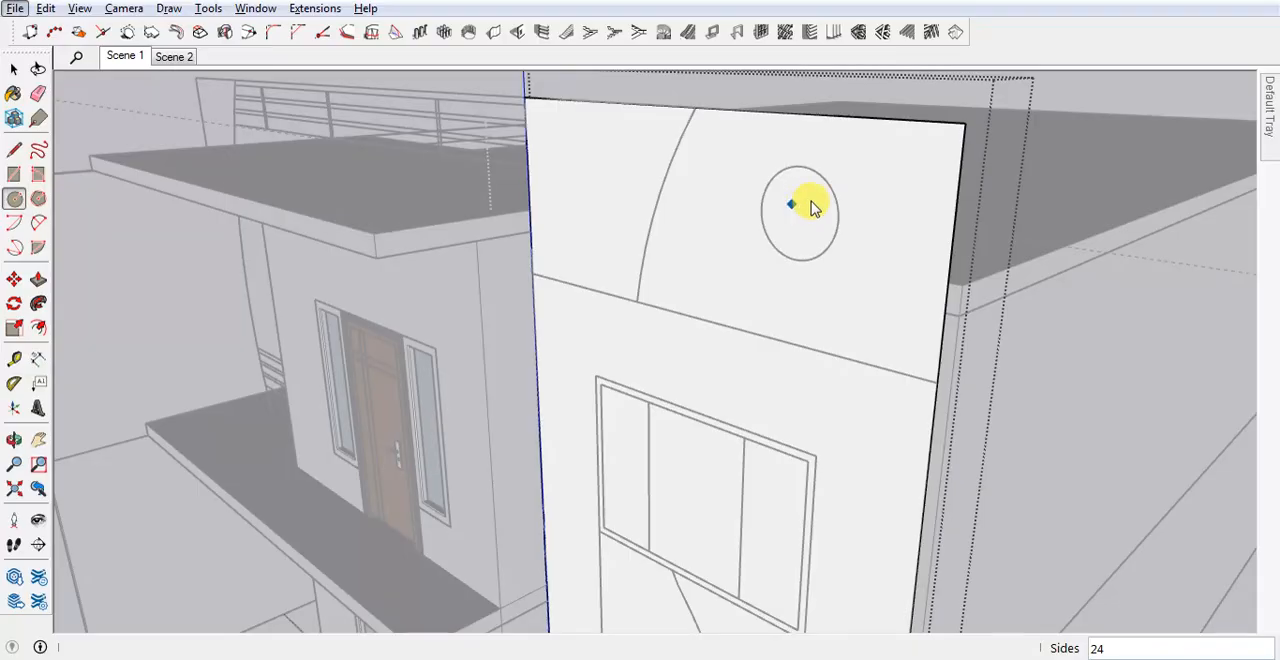
key("alt")
Place guides through the circle's centre, about 1' 7 15/16" below the panel's top edge and about 7' 6" from its left edge.
key("t")
left_click(815, 120)
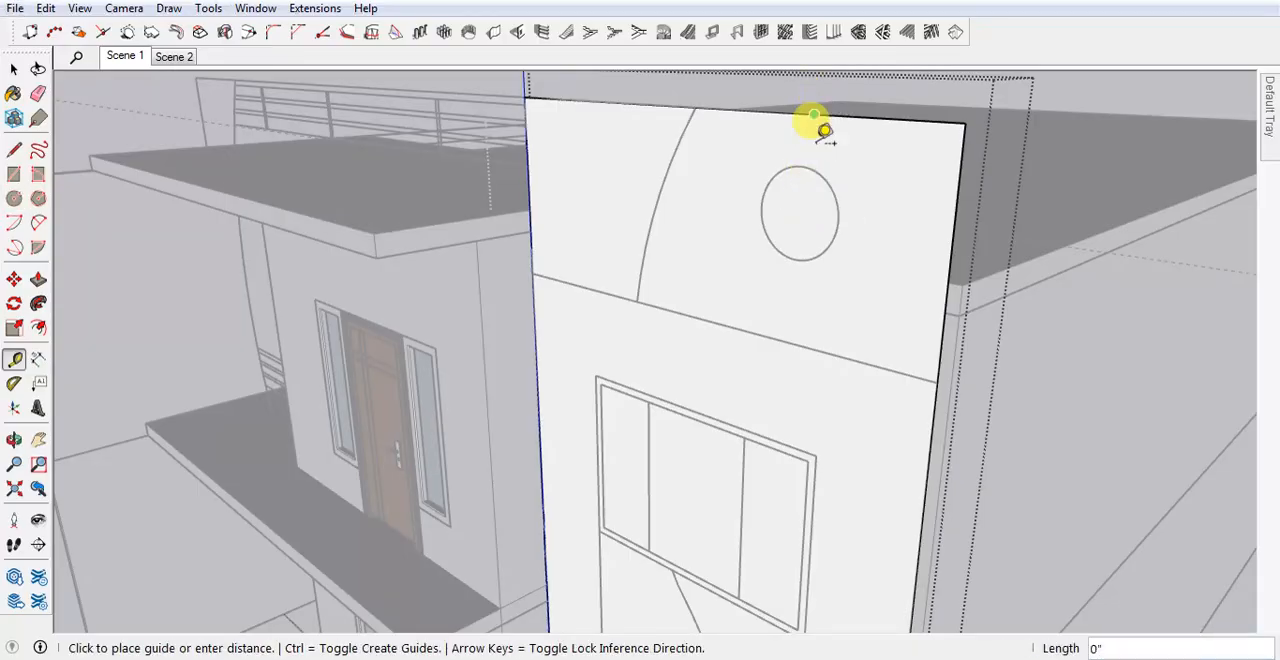
left_click(837, 218)
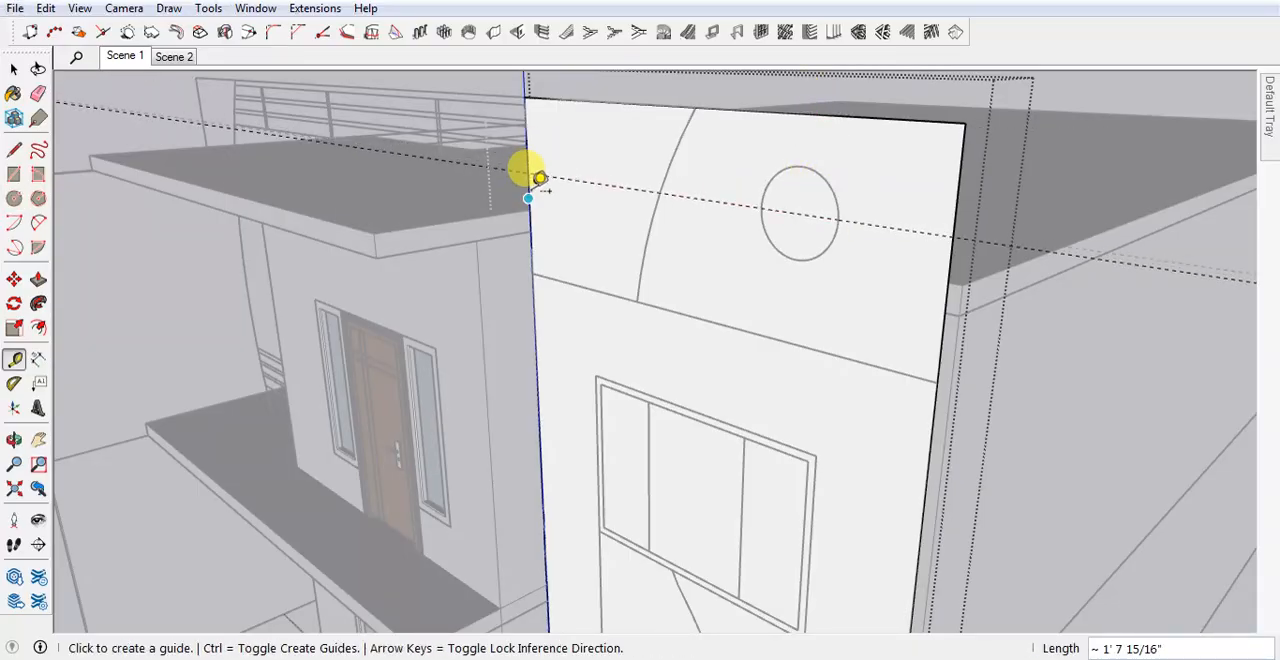
left_click(539, 180)
left_click(820, 203)
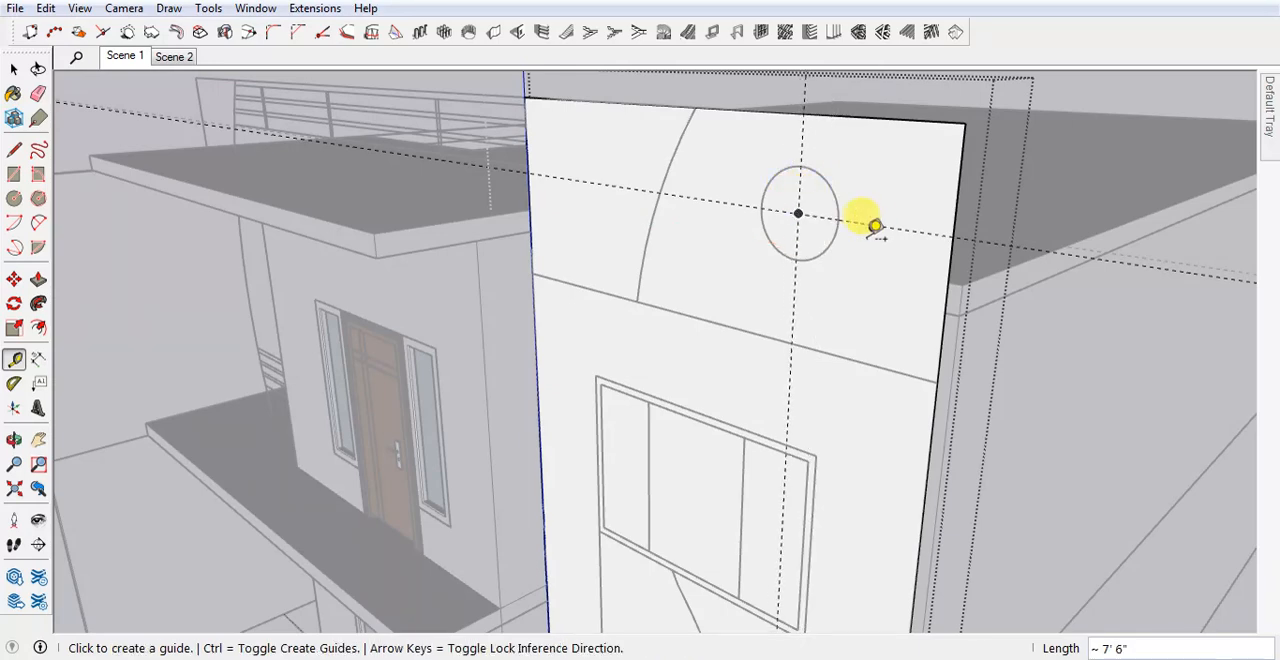
Draw a circle of about 9 5/8" radius at the guide intersection and delete its face to cut a round hole.
key("c")
left_click(798, 213)
left_click(803, 167)
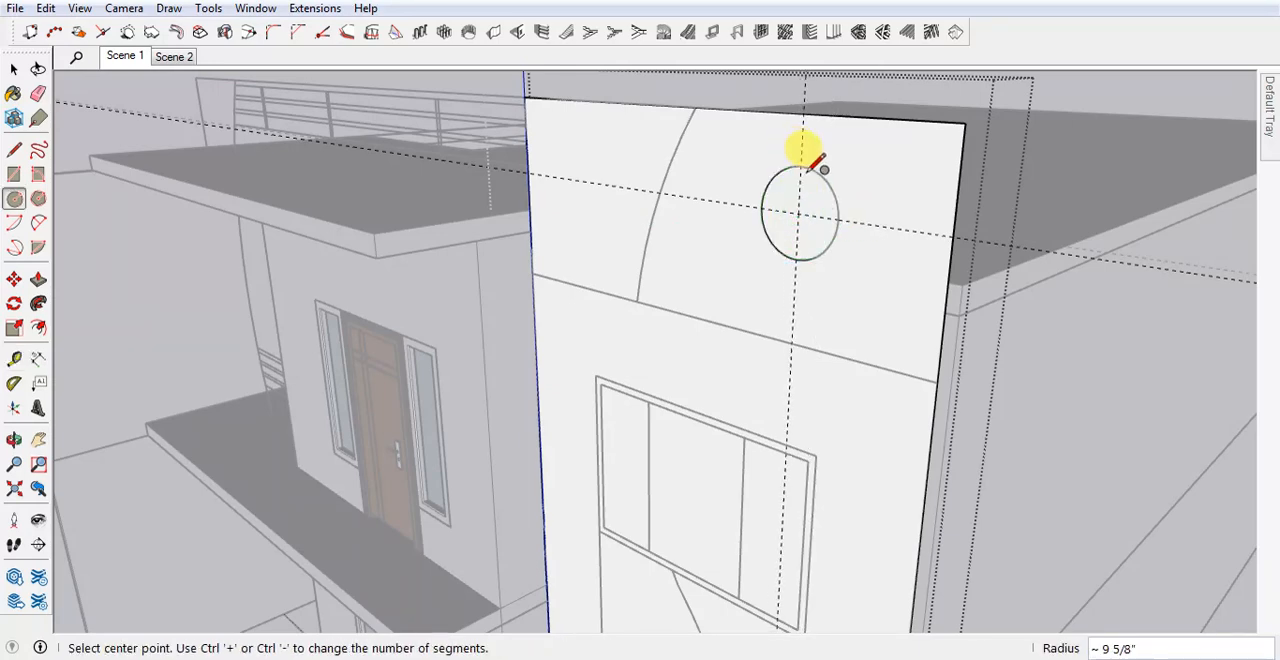
key("space")
left_click(815, 207)
key("Delete")
middle_click_drag(812, 197, 690, 293)
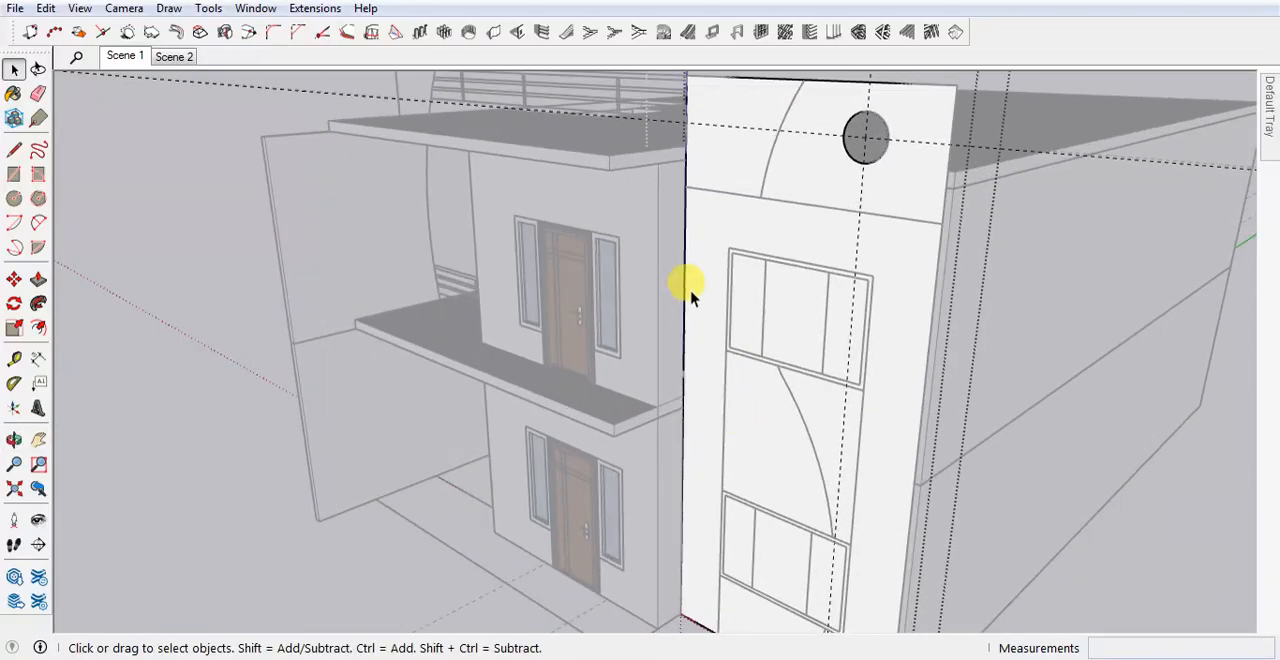
key("r")
scroll(733, 248, "up", 2)
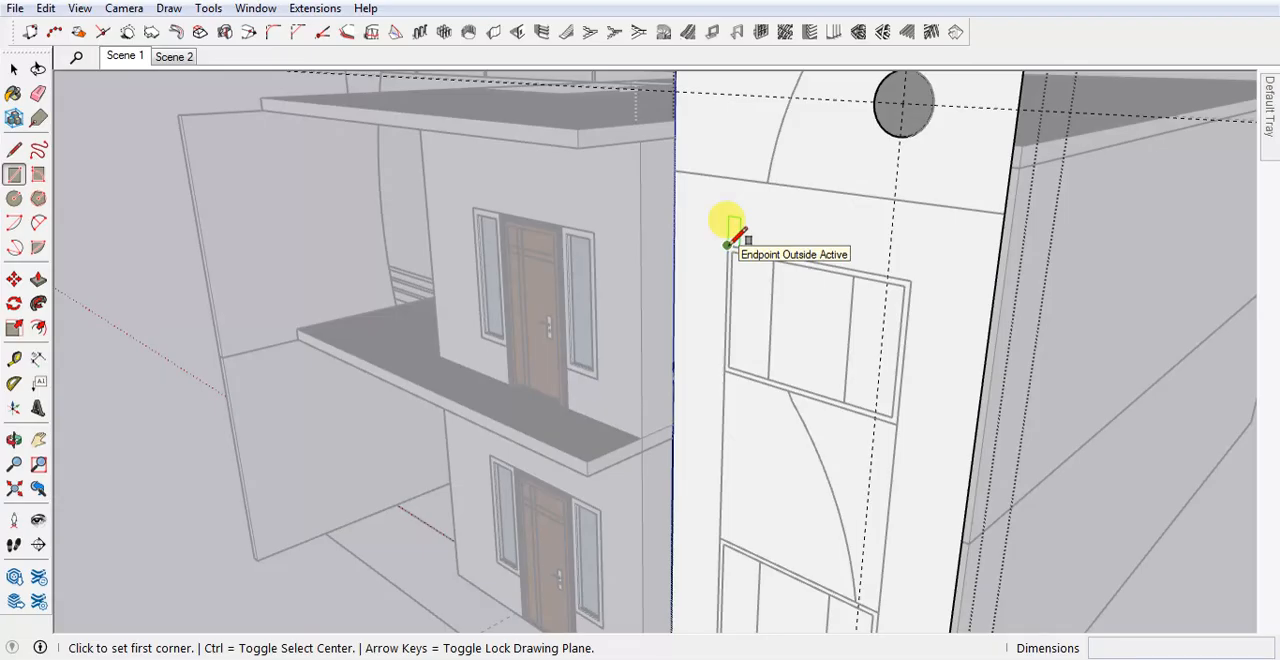
middle_click_drag(728, 243, 614, 320)
key("space")
Select the facade panel and the elevation drawing together and move them 6" back toward the front wall.
scroll(564, 318, "up", 2)
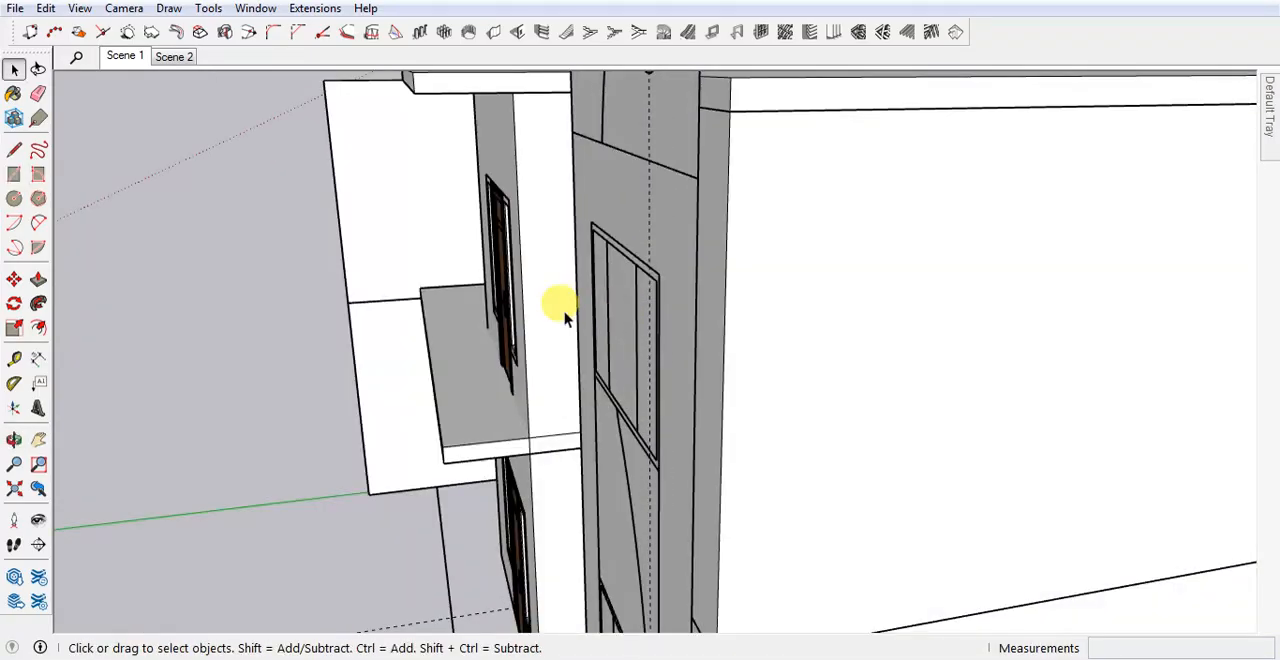
scroll(564, 318, "up", 1)
scroll(894, 326, "down", 3)
middle_click_drag(757, 307, 798, 118)
double_click(800, 110)
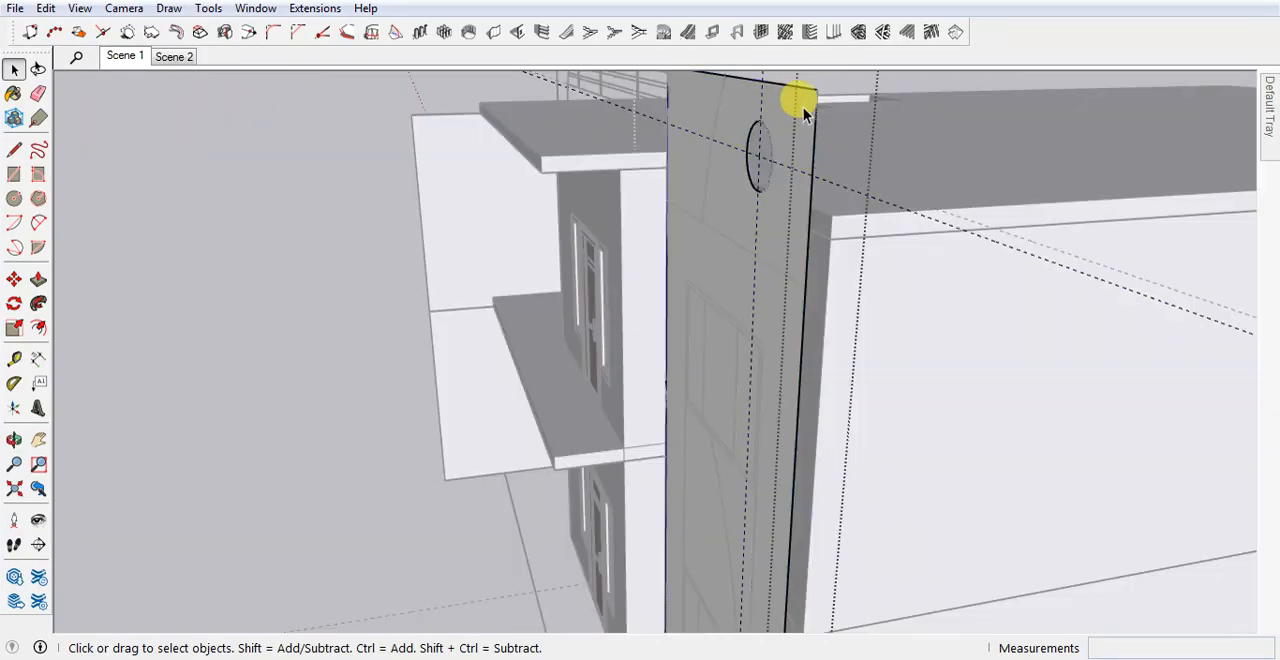
scroll(852, 280, "down", 3)
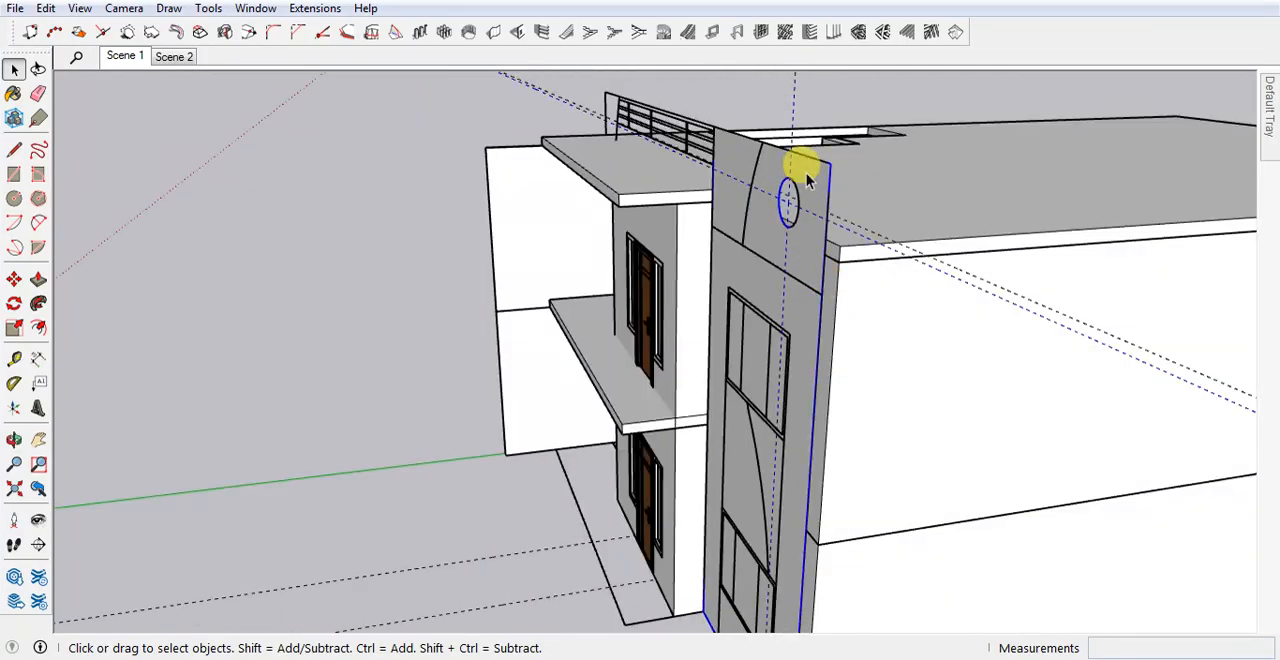
left_click(660, 121, "shift")
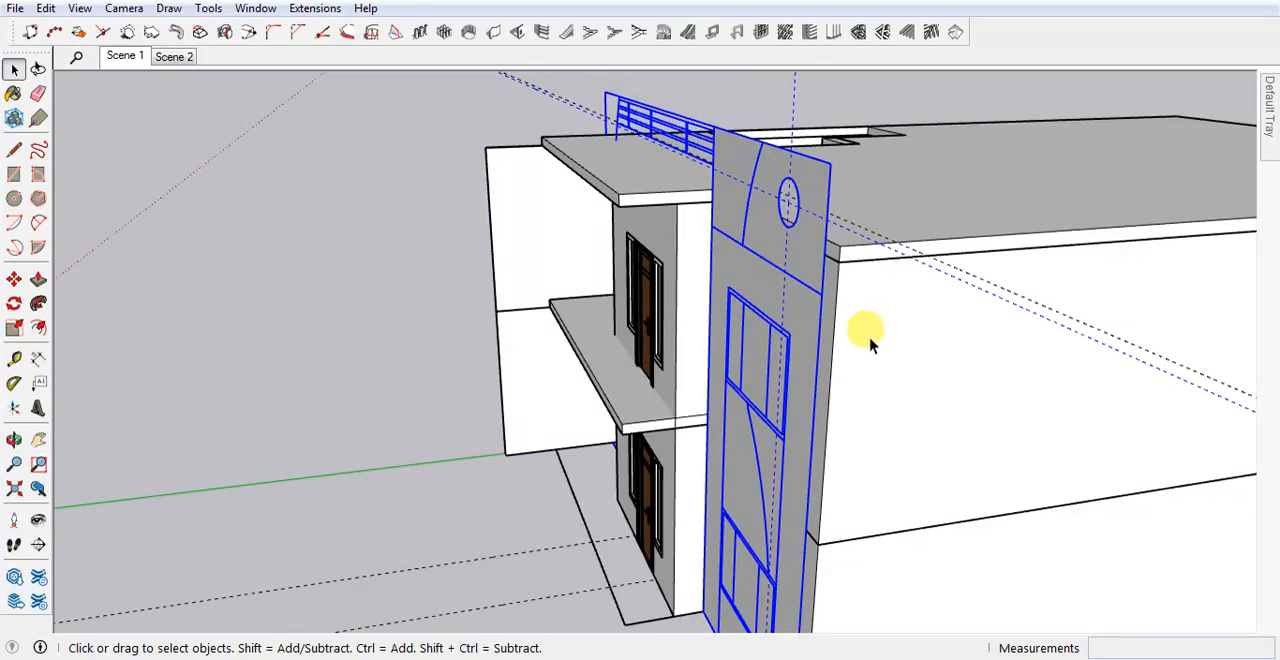
scroll(866, 340, "up", 5)
key("m")
left_click(836, 270)
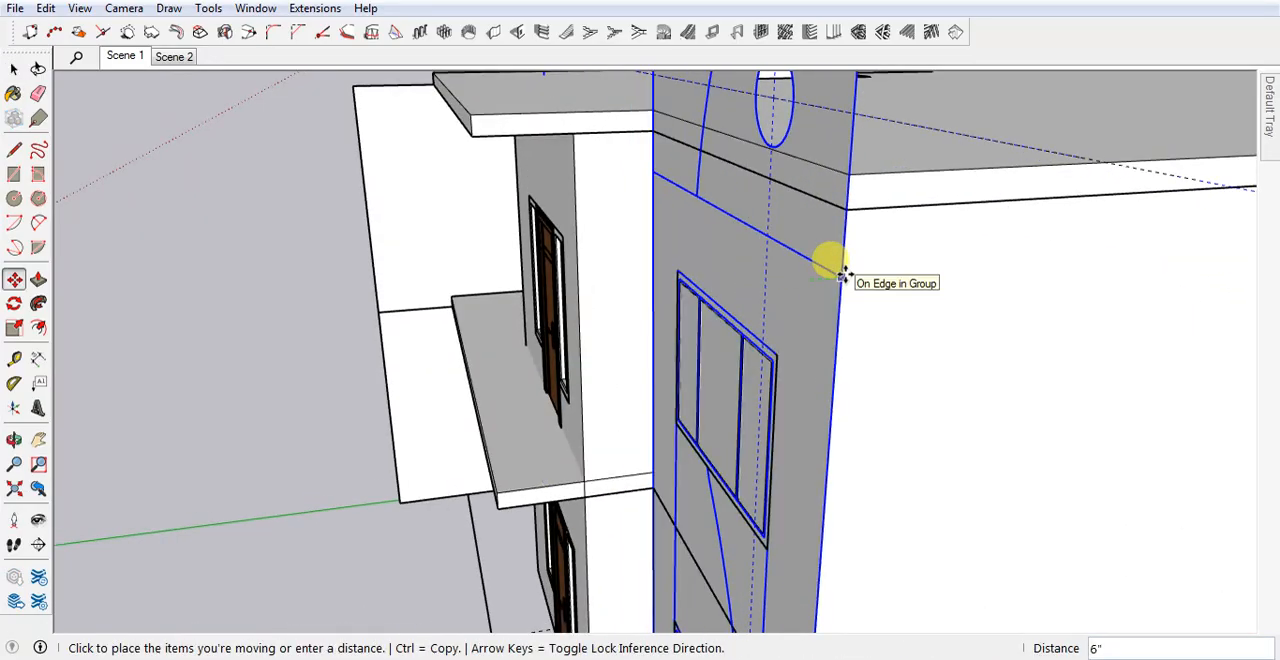
left_click(842, 275)
Open the facade panel group and draw a 6' by 4' rectangle over the upper window outline.
middle_click_drag(752, 328, 927, 355)
key("space")
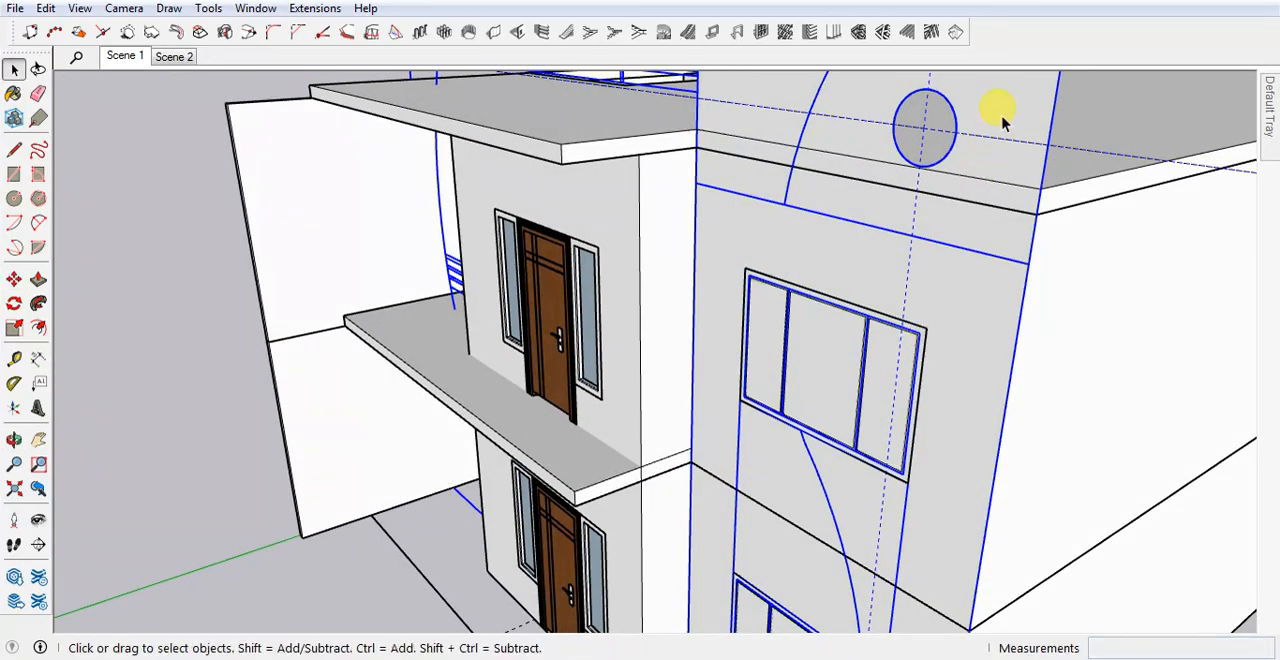
double_click(1025, 90)
key("r")
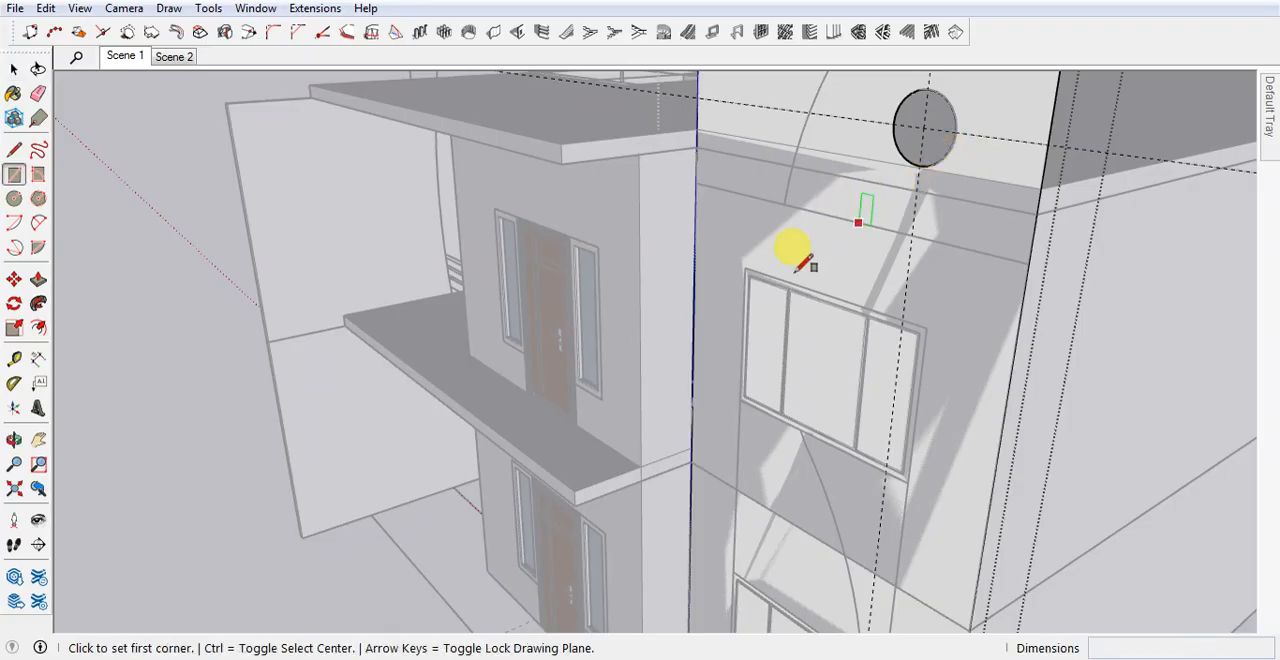
scroll(745, 265, "up", 2)
left_click(745, 267)
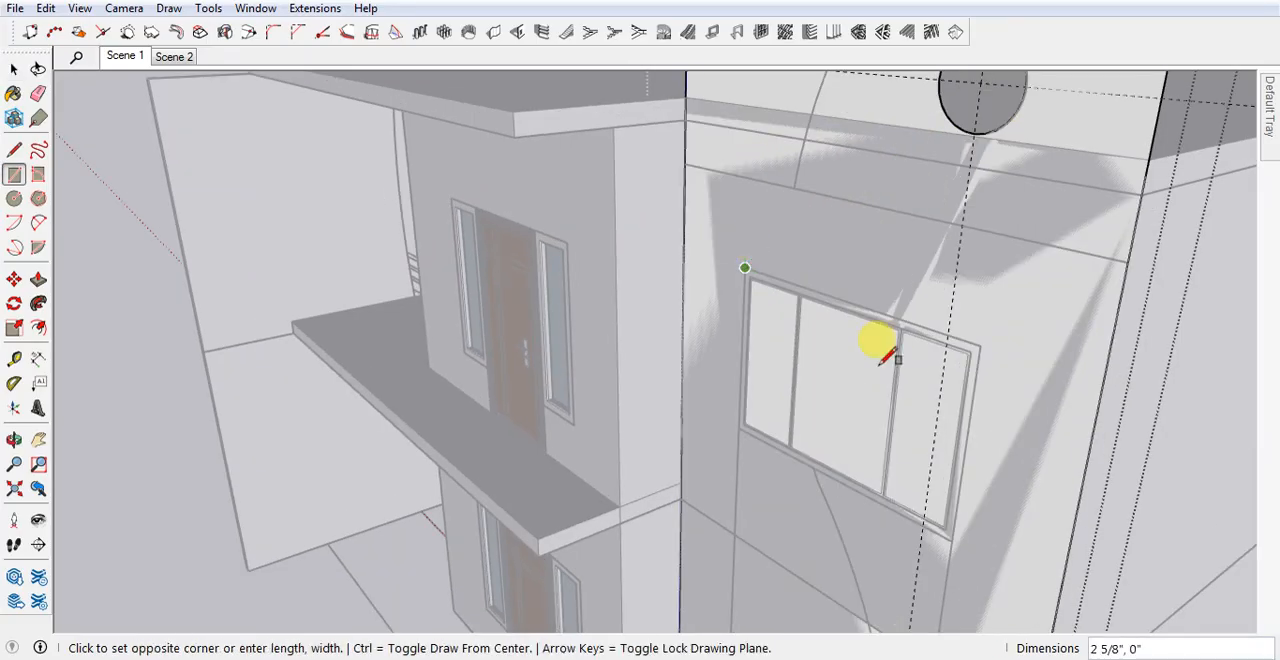
left_click(952, 540)
Draw a 6' by 4' rectangle on the panel over the lower window outline.
scroll(794, 150, "down", 4)
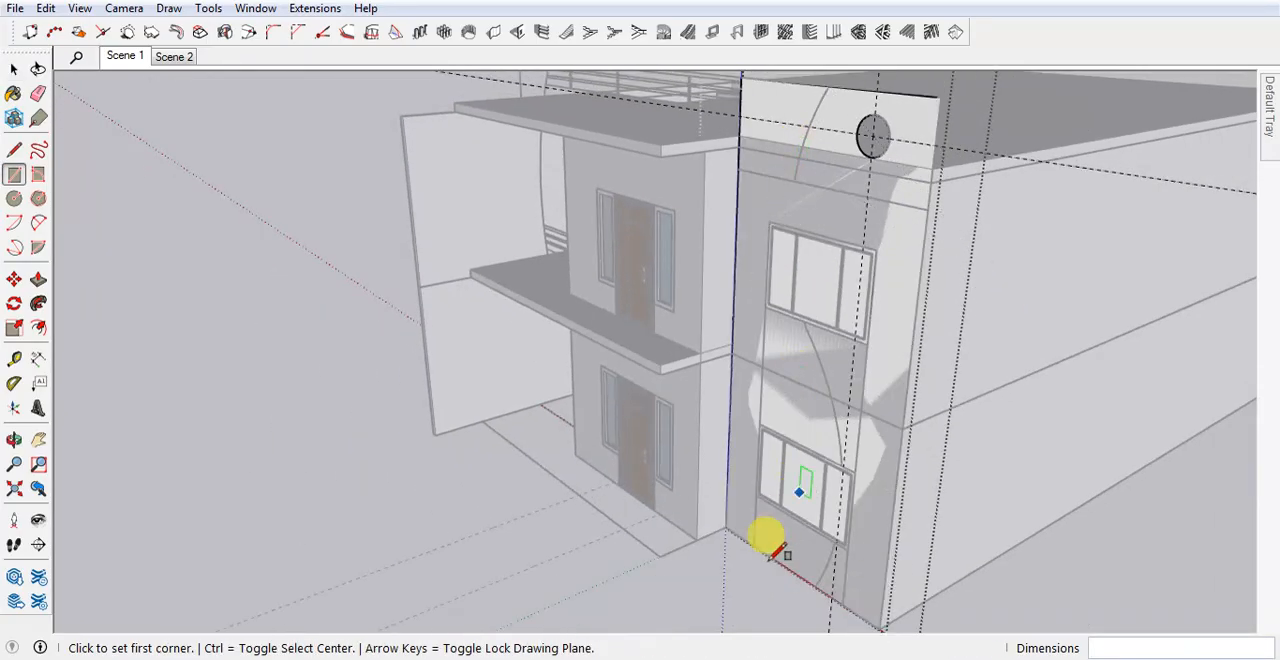
scroll(775, 510, "up", 4)
scroll(737, 274, "up", 3)
left_click(737, 251)
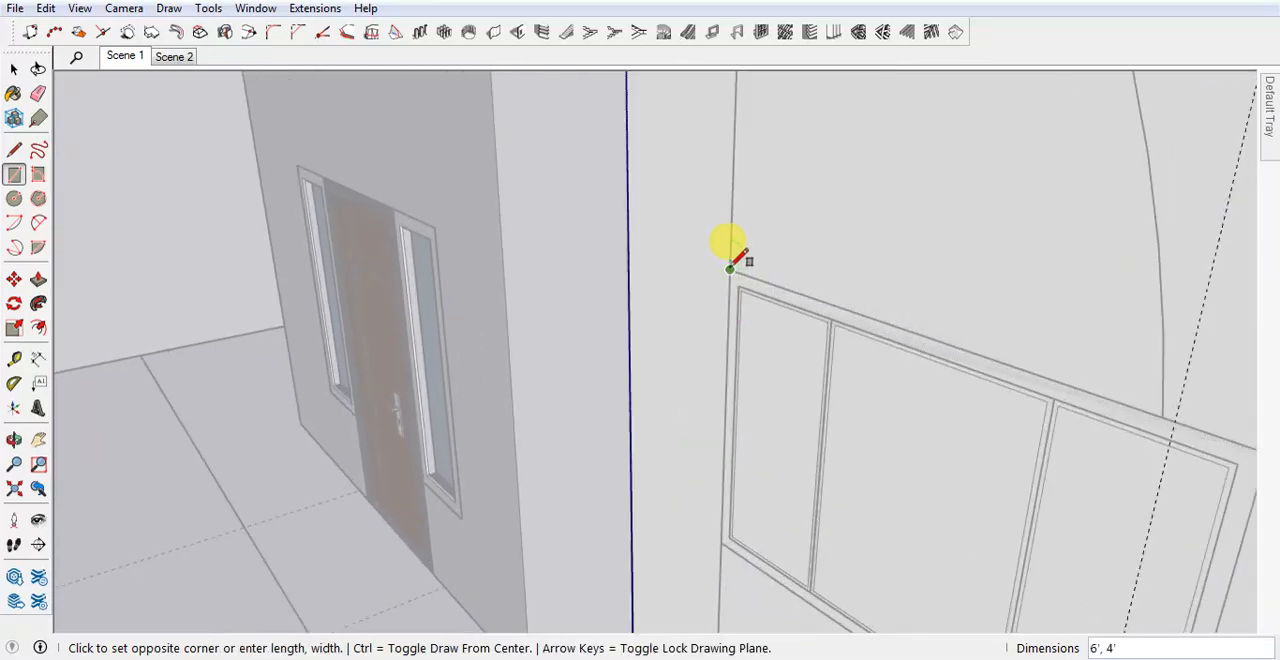
scroll(858, 432, "down", 2)
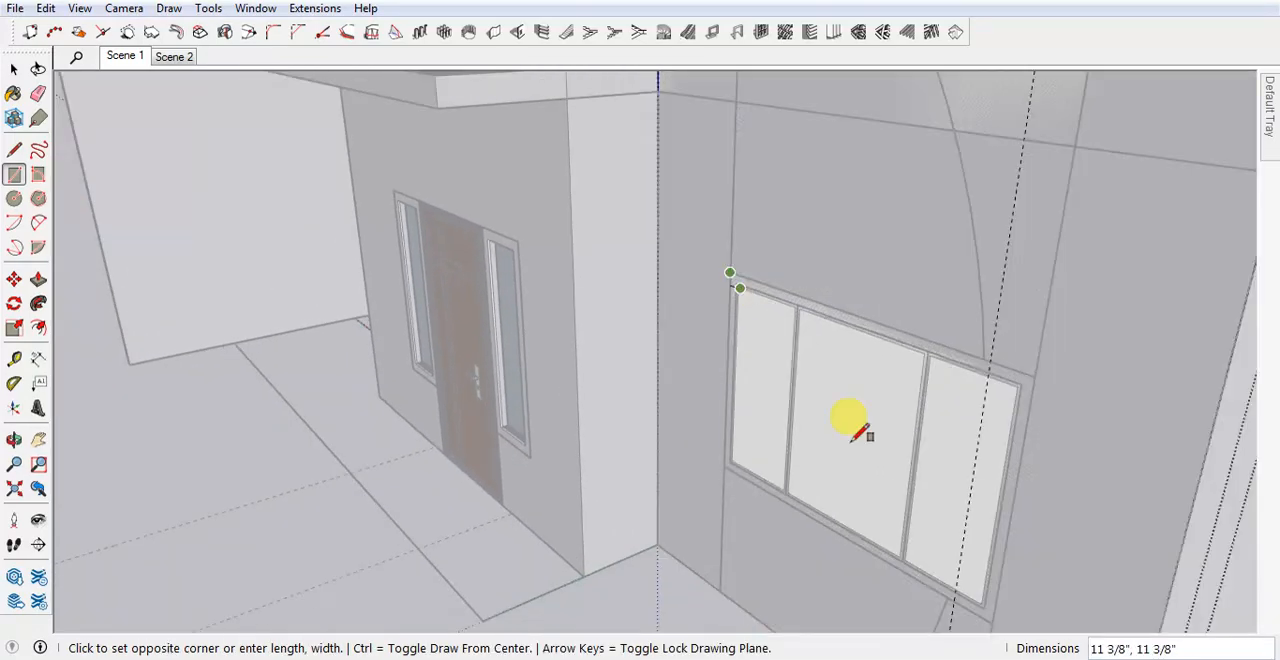
left_click(993, 621)
Delete the two rectangle faces to cut the lower and upper window openings, and close the panel group.
scroll(820, 480, "down", 5)
key("space")
left_click(822, 486)
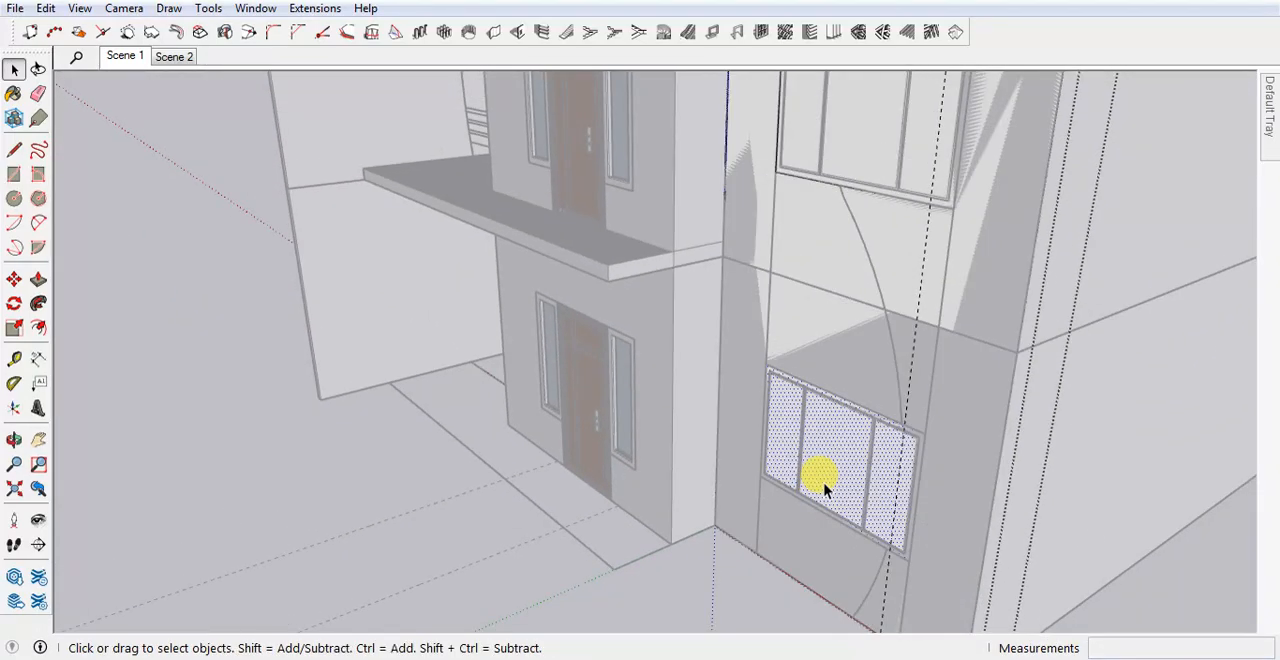
key("Delete")
scroll(815, 552, "down", 4)
left_click(841, 296)
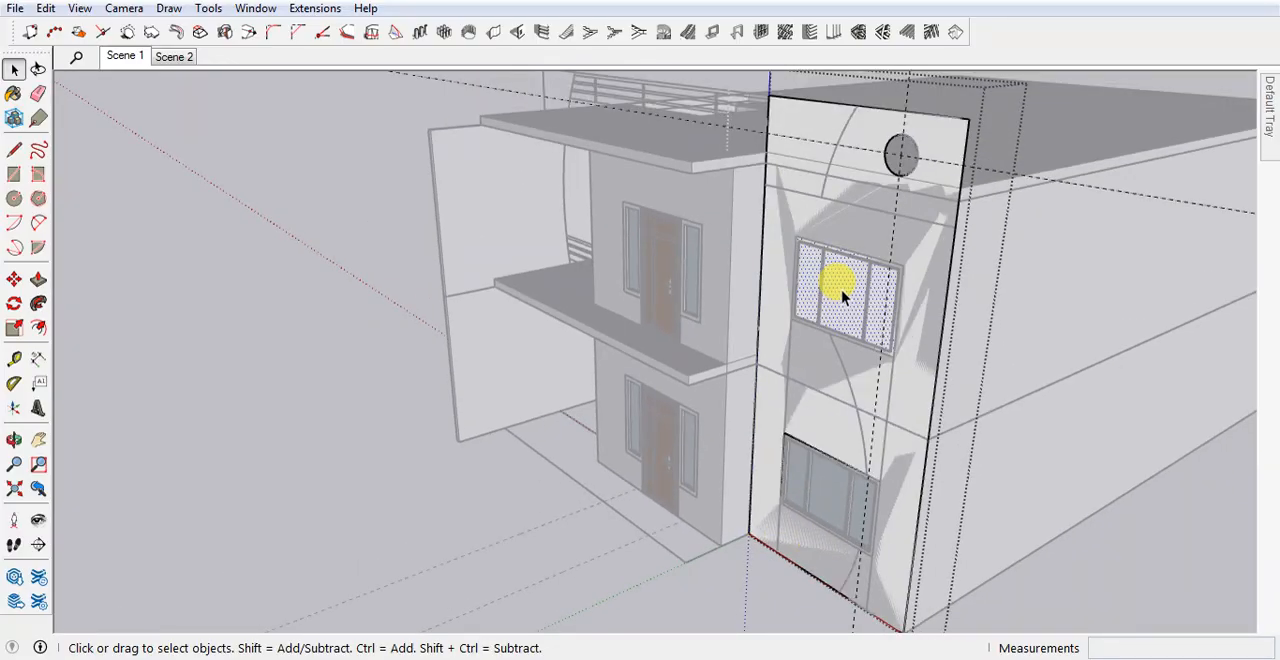
key("Delete")
key("Escape")
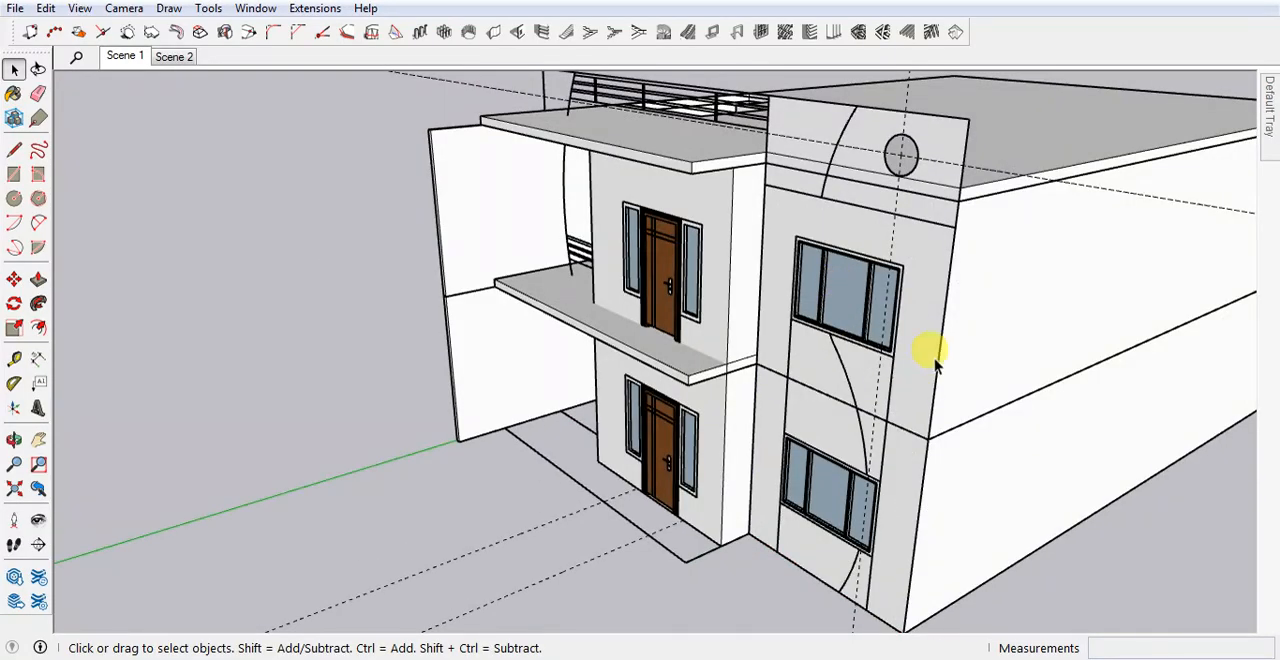
Reopen the facade panel group, Push/Pull its front face outward by 6", and close the group.
double_click(950, 287)
key("p")
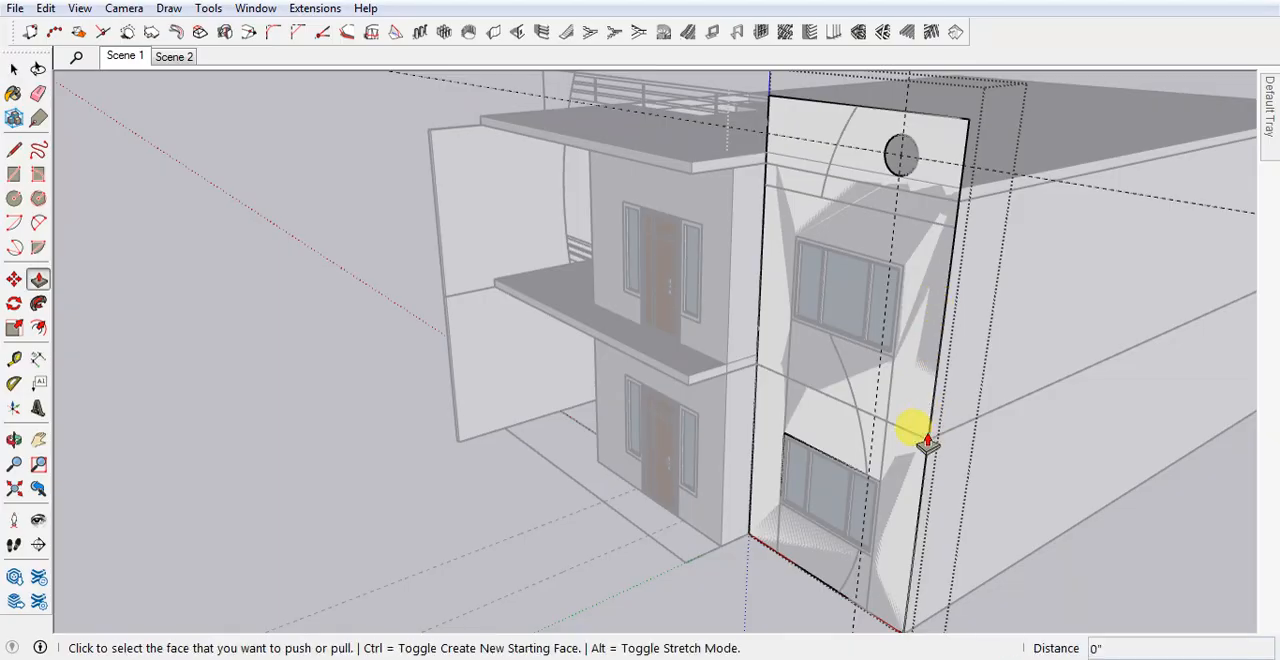
left_click(910, 425)
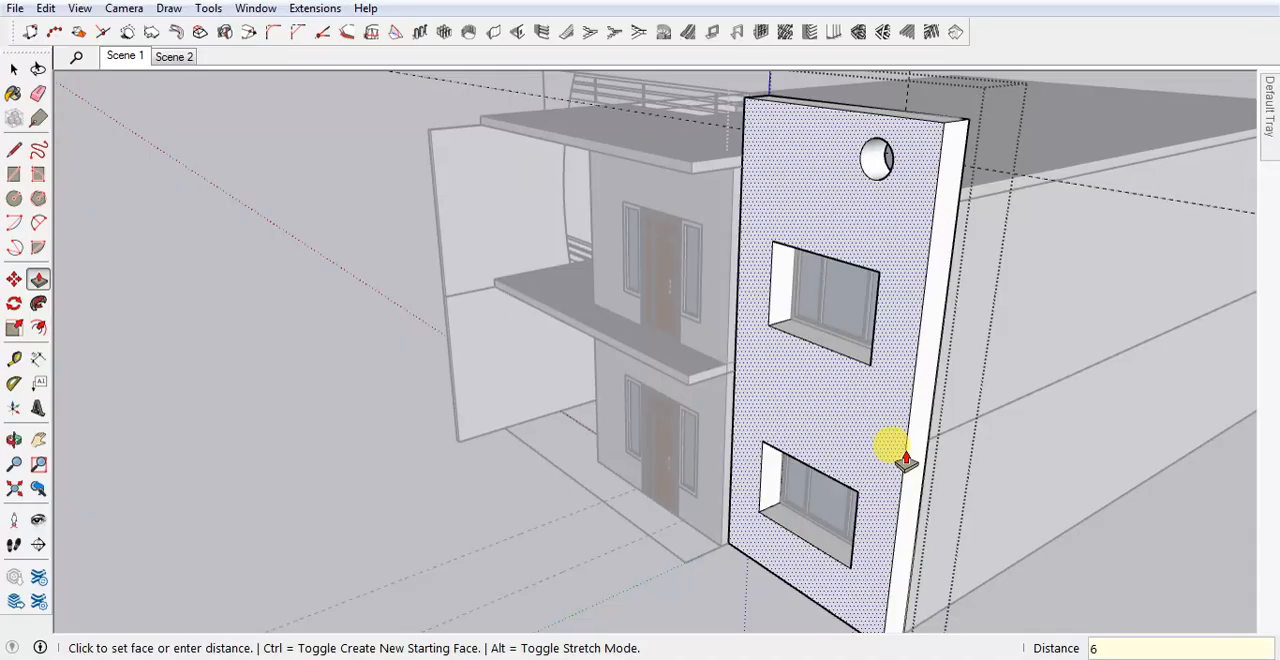
type("6")
key("Return")
key("space")
left_click(735, 500)
Move the elevation drawing forward from the panel's back top corner to its front top corner.
middle_click_drag(734, 520, 896, 283)
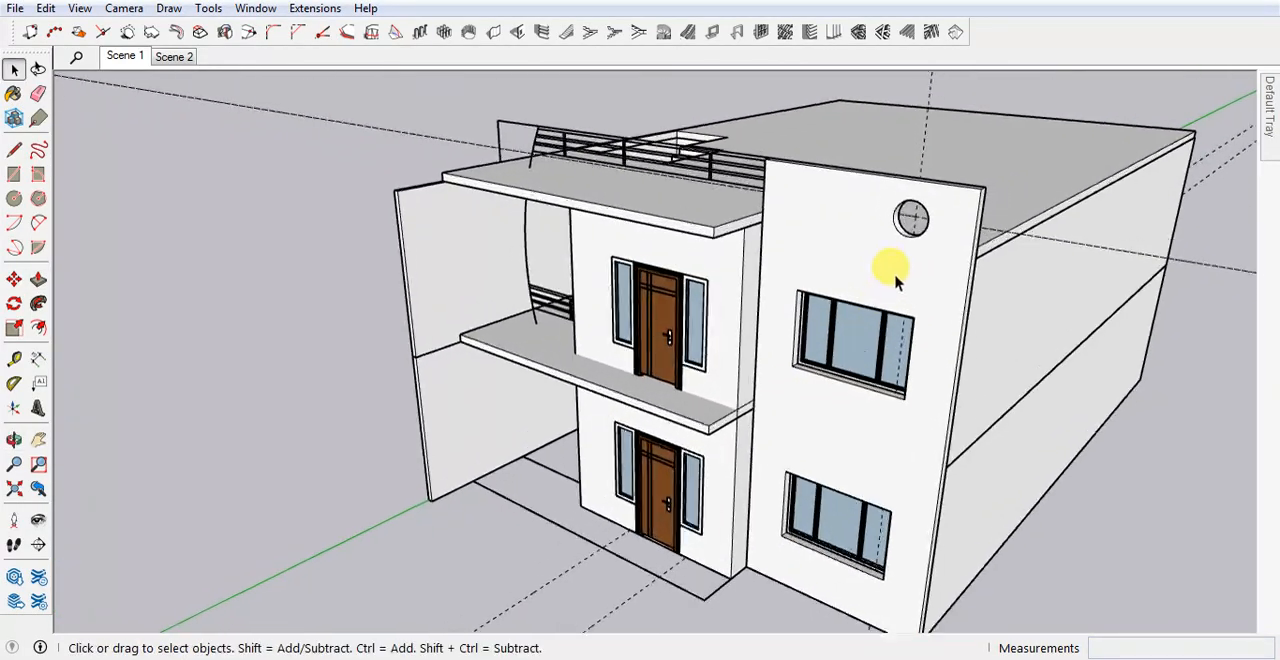
scroll(800, 230, "up", 5)
left_click(685, 243)
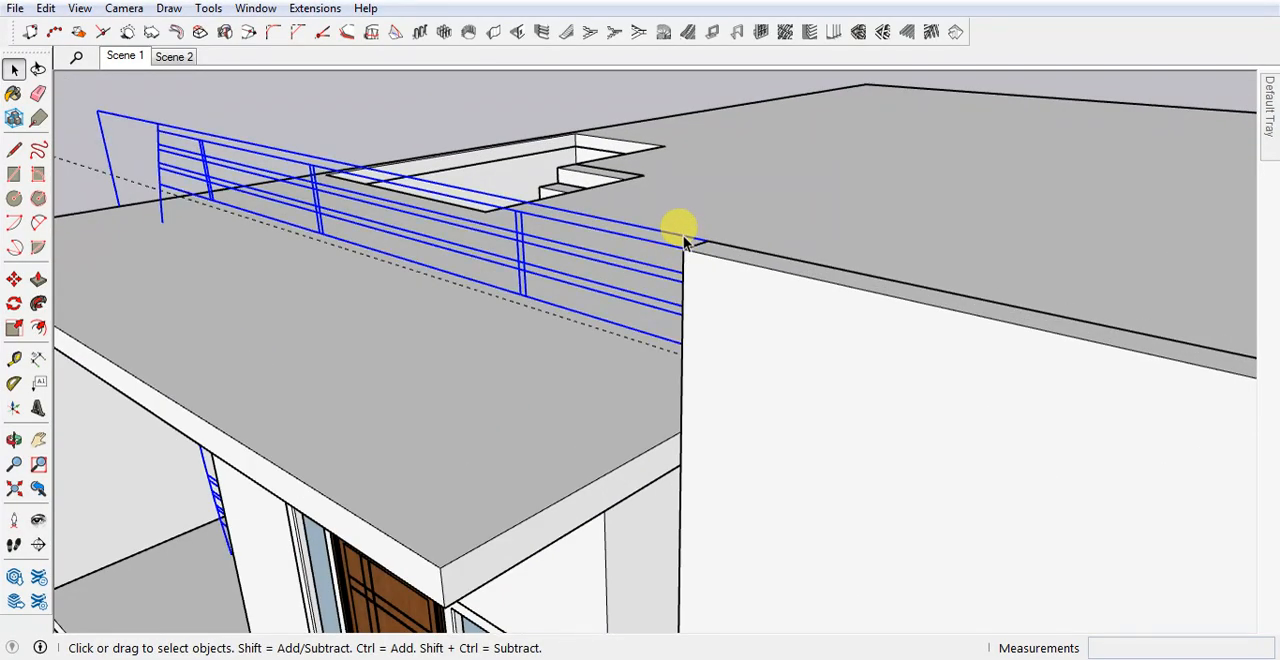
scroll(686, 243, "up", 1)
key("m")
left_click(686, 243)
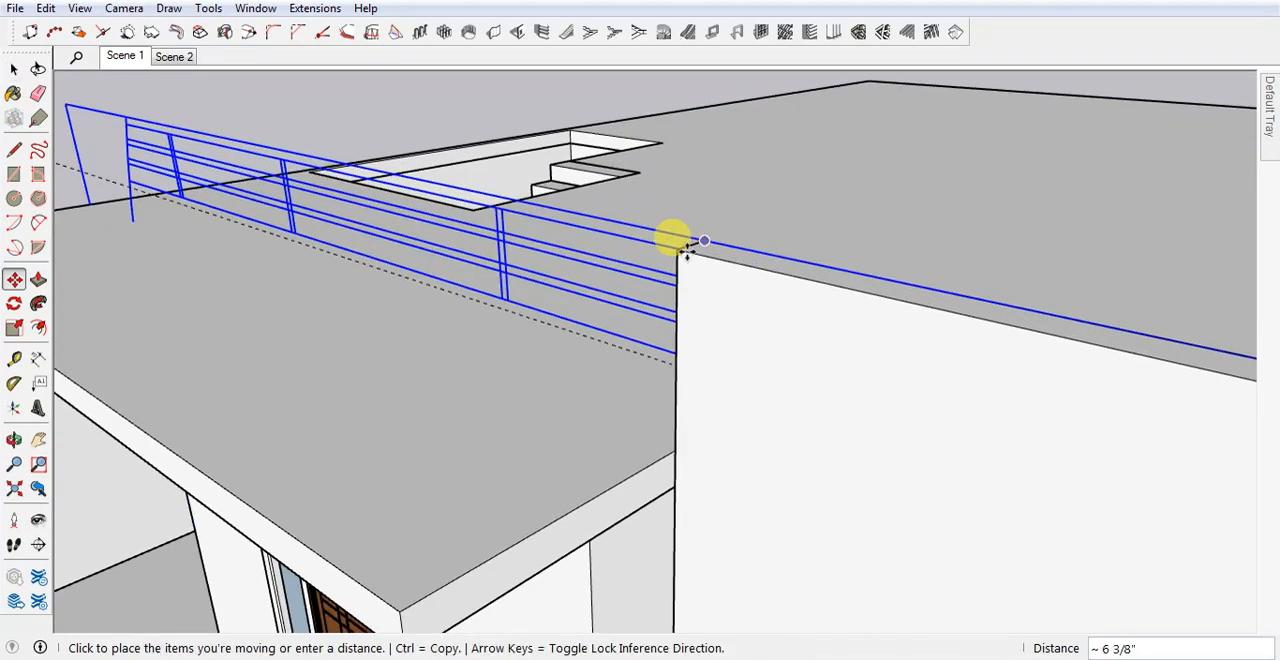
left_click(678, 250)
Examine how the facade panel and elevation drawing line up with the house, including in X-ray view.
scroll(723, 220, "down", 5)
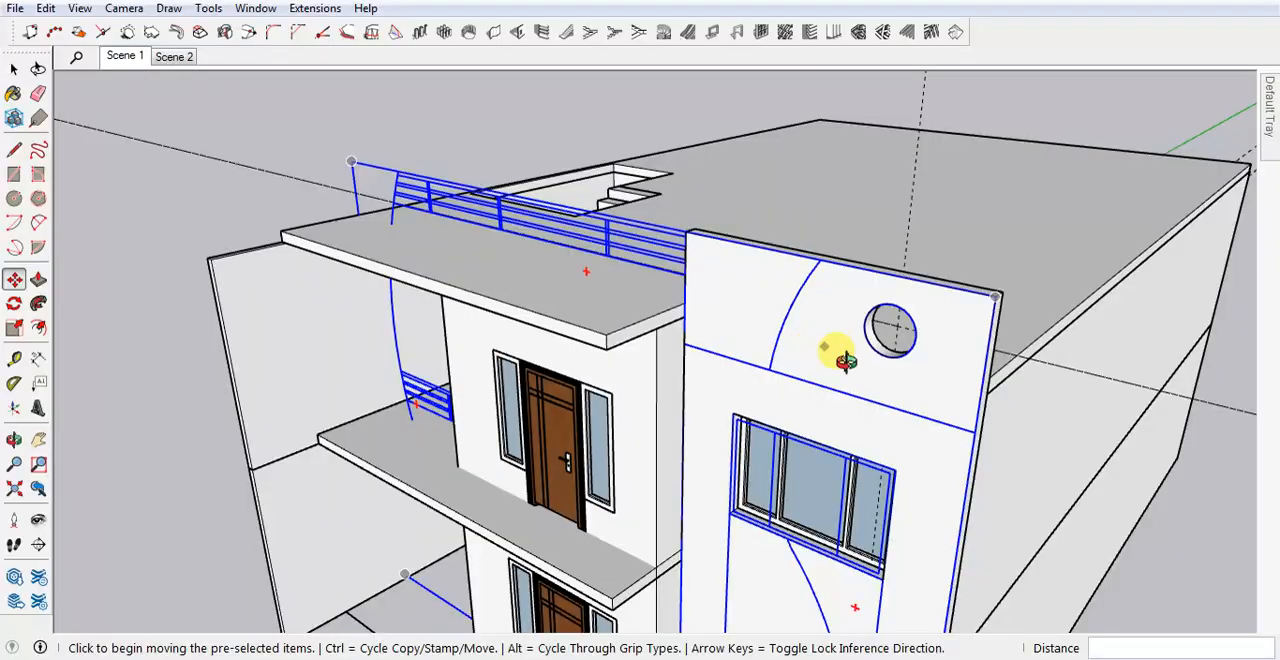
middle_click_drag(834, 349, 800, 362)
key("space")
middle_click_drag(788, 307, 830, 316)
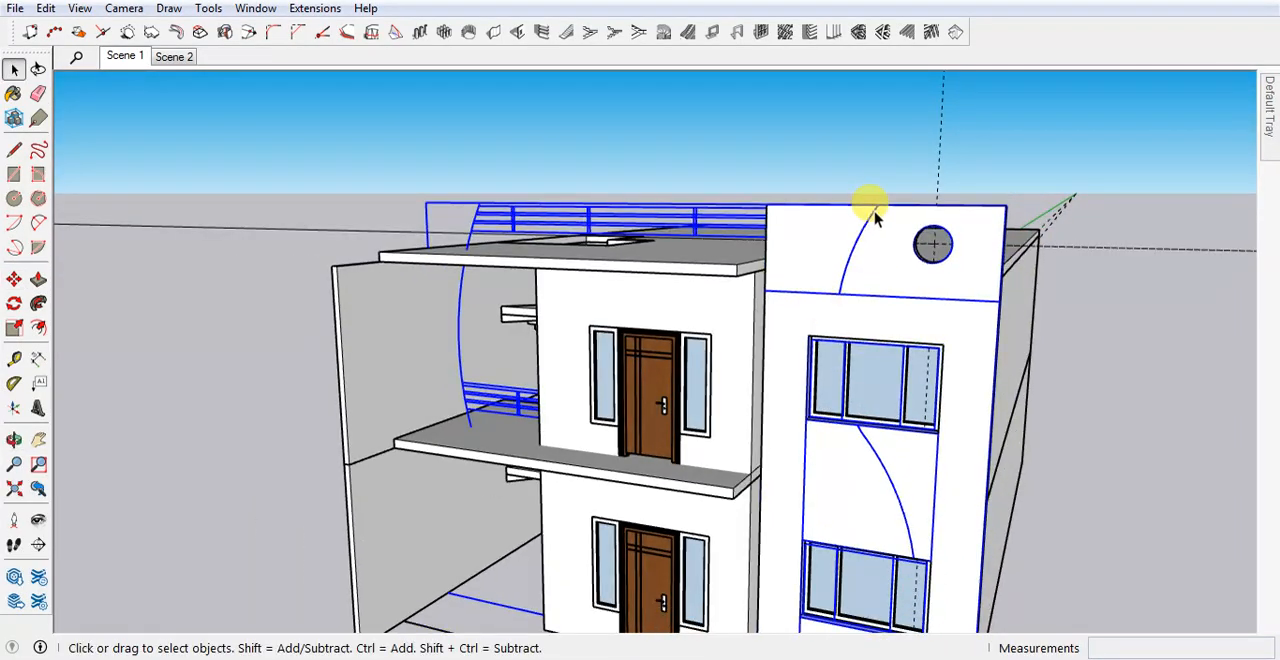
middle_click_drag(873, 218, 845, 270)
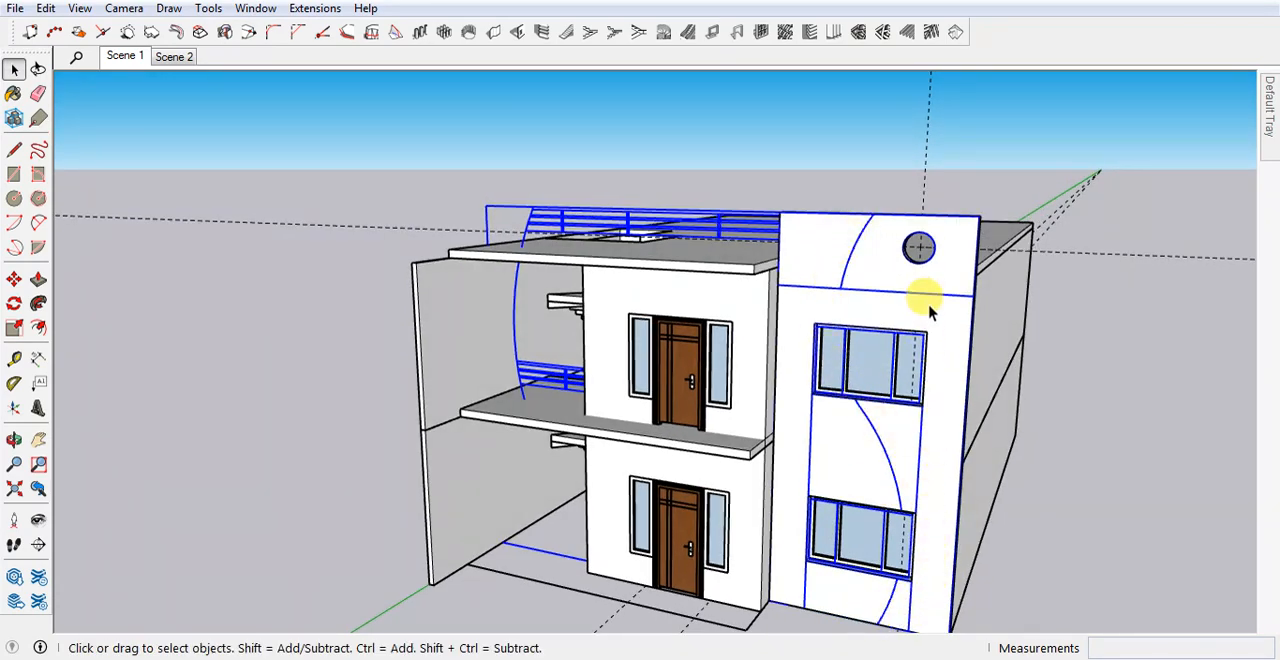
middle_click_drag(909, 341, 900, 346)
key("x")
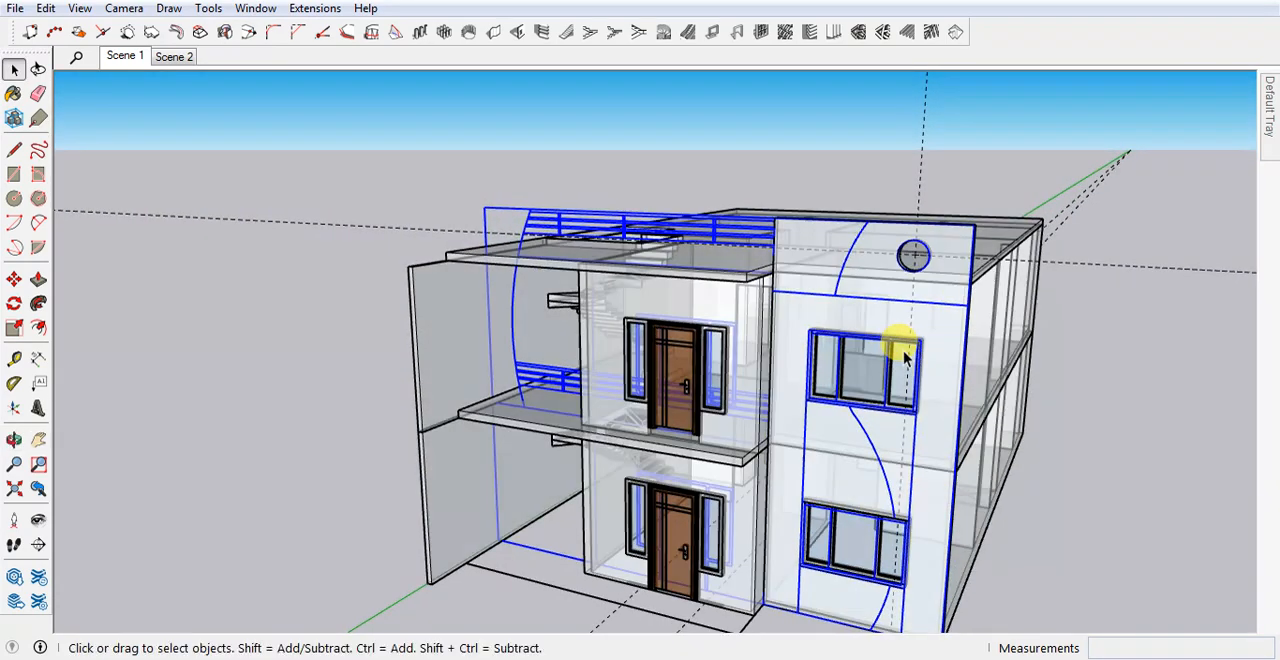
scroll(911, 402, "down", 1)
middle_click_drag(913, 410, 840, 290)
scroll(840, 290, "down", 1)
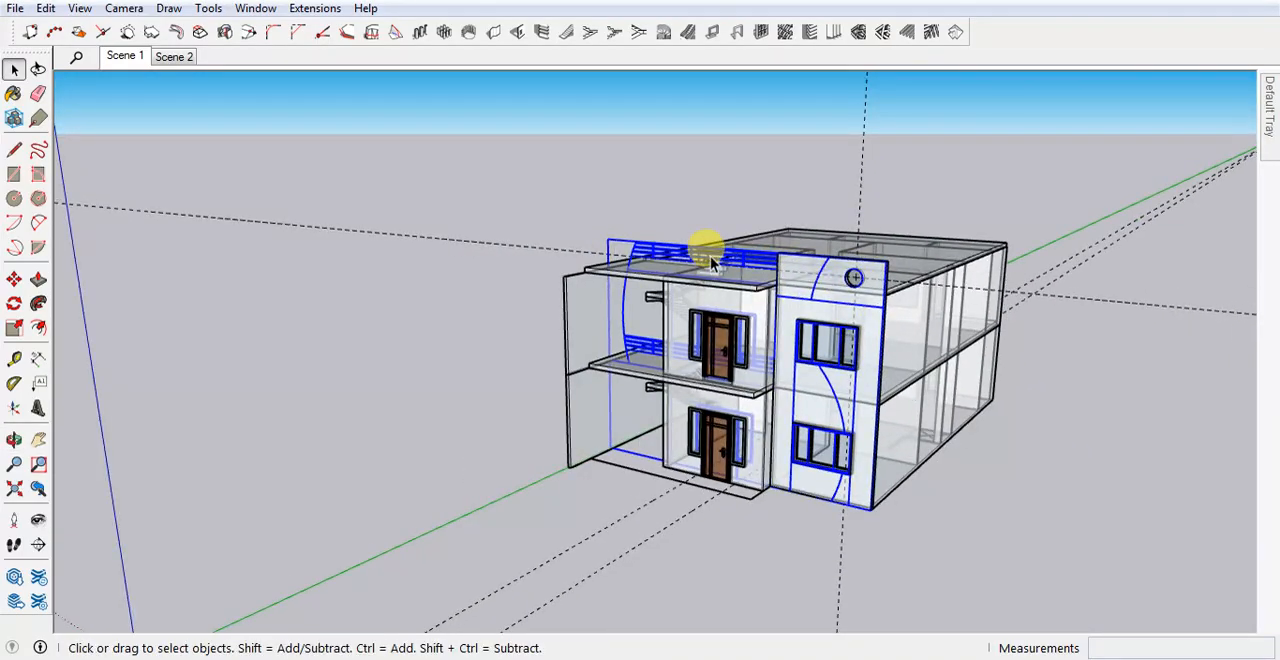
key("x")
key("m")
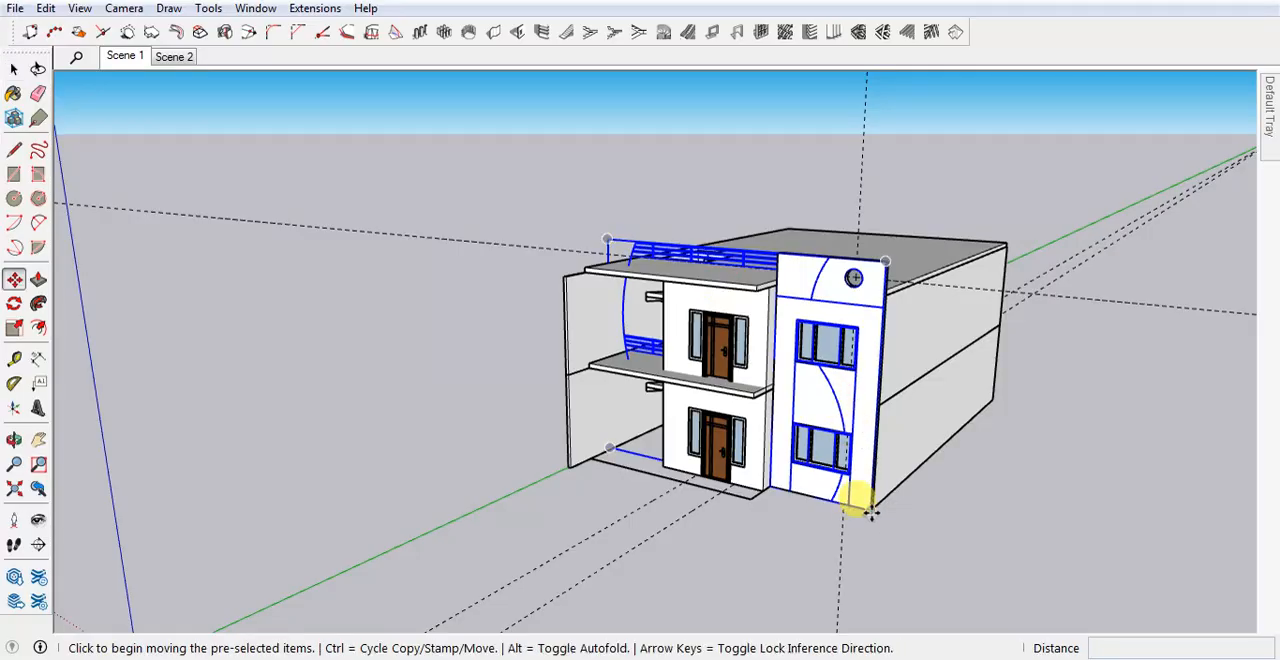
left_click(868, 506)
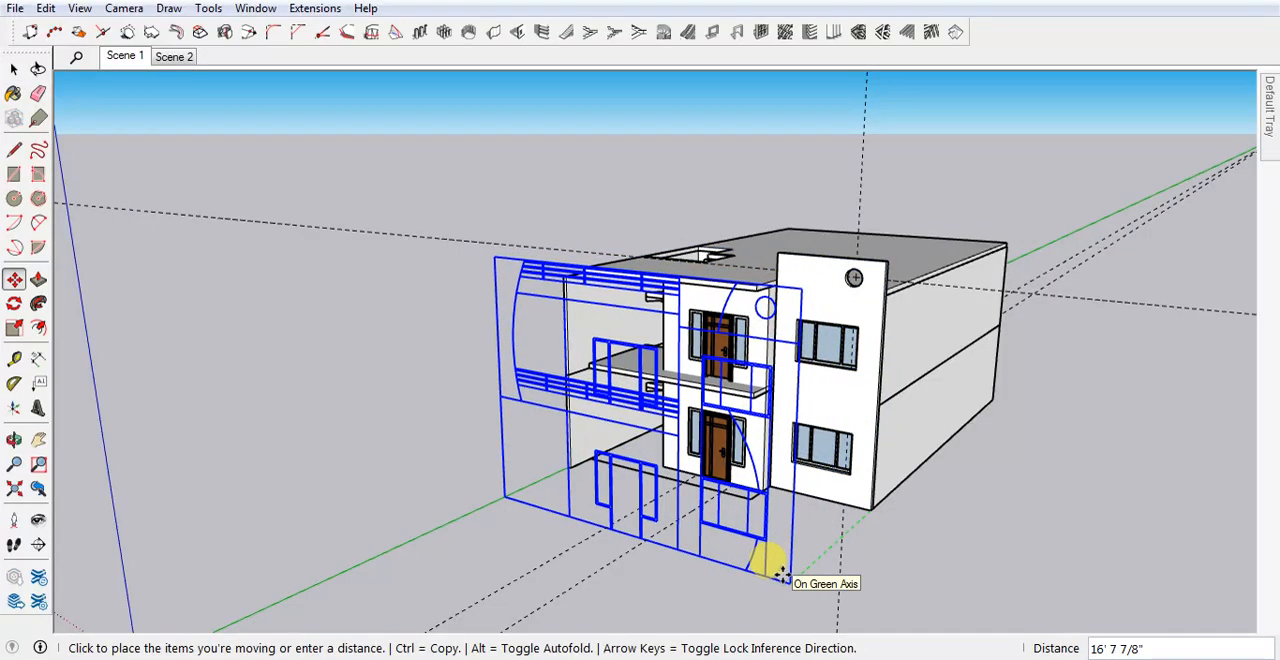
key("Escape")
scroll(766, 283, "up", 6)
key("ctrl+t")
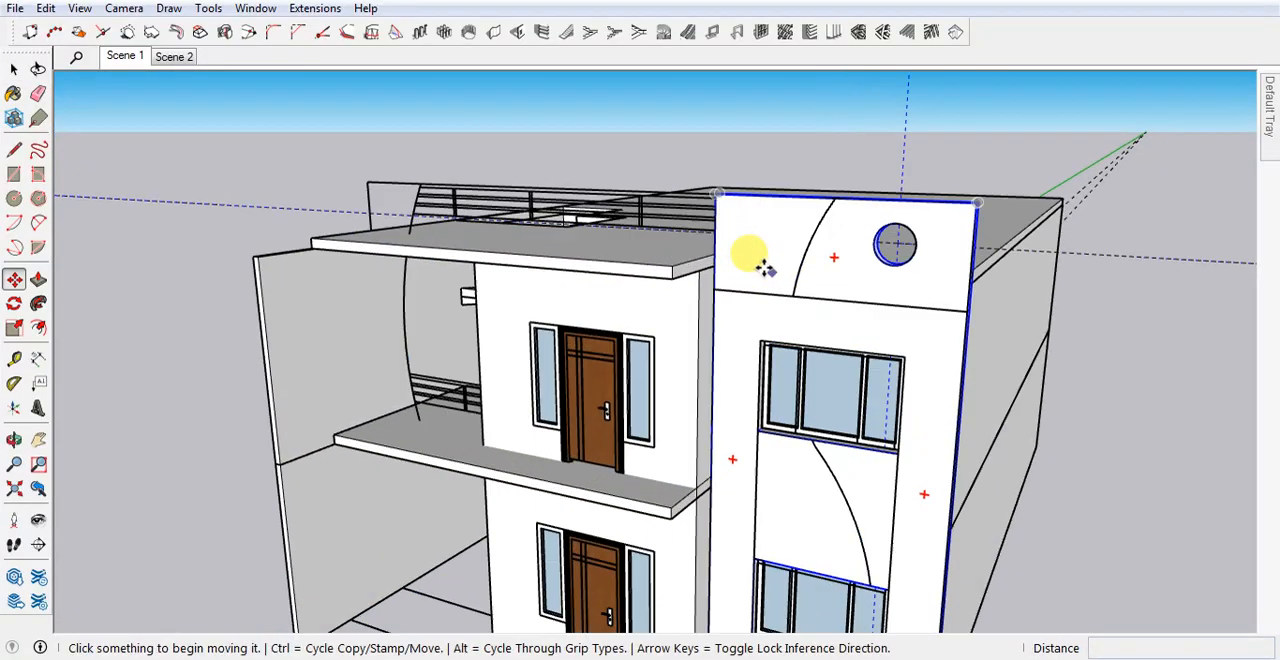
key("space")
scroll(766, 272, "down", 6)
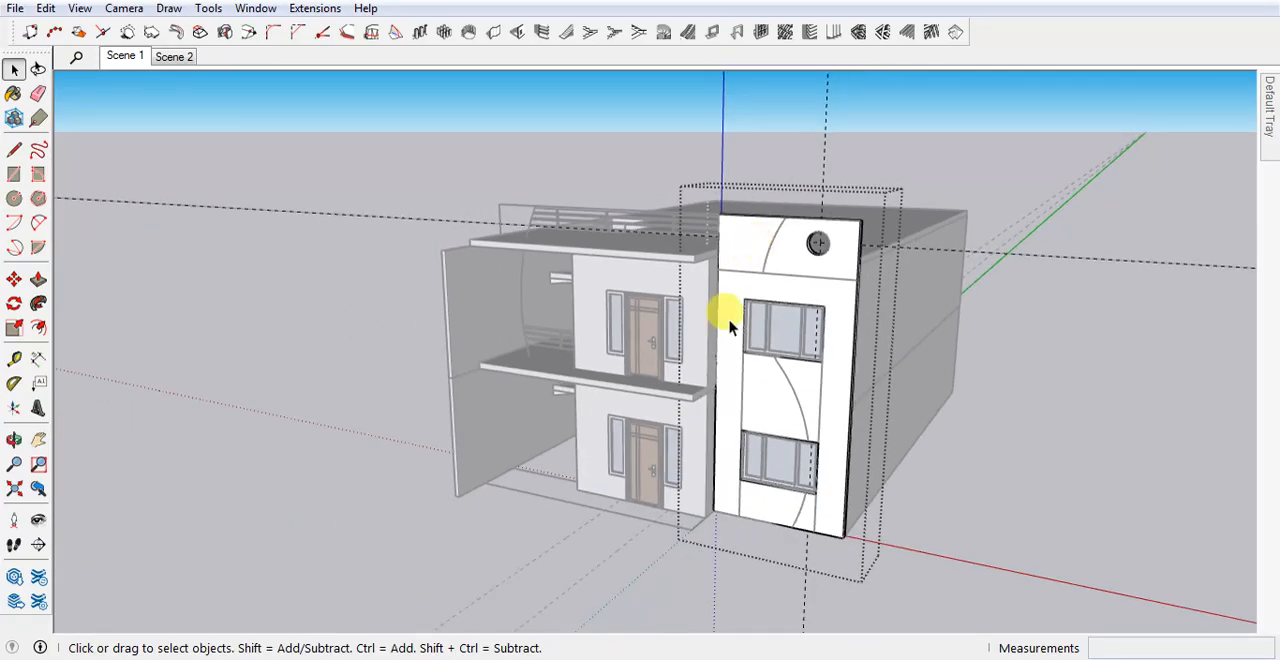
left_click(912, 573)
Copy the elevation drawing along the green axis to a spot well in front of the house.
left_click(702, 219)
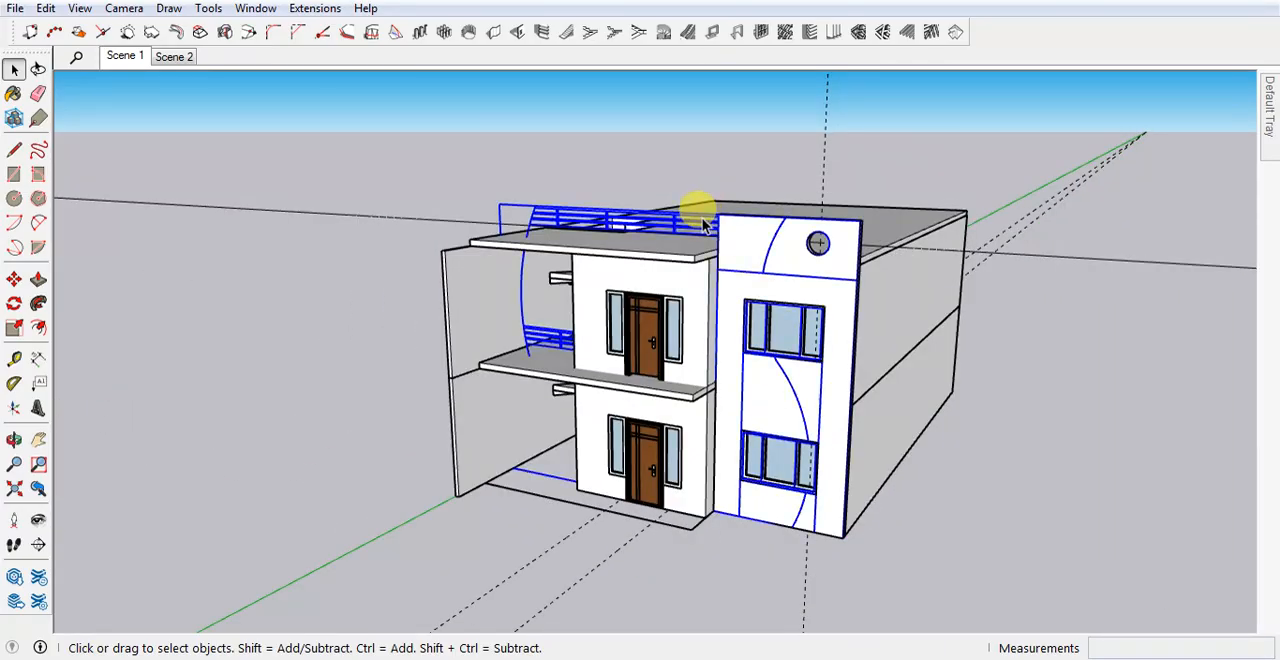
key("m")
key("ctrl")
scroll(786, 437, "down", 3)
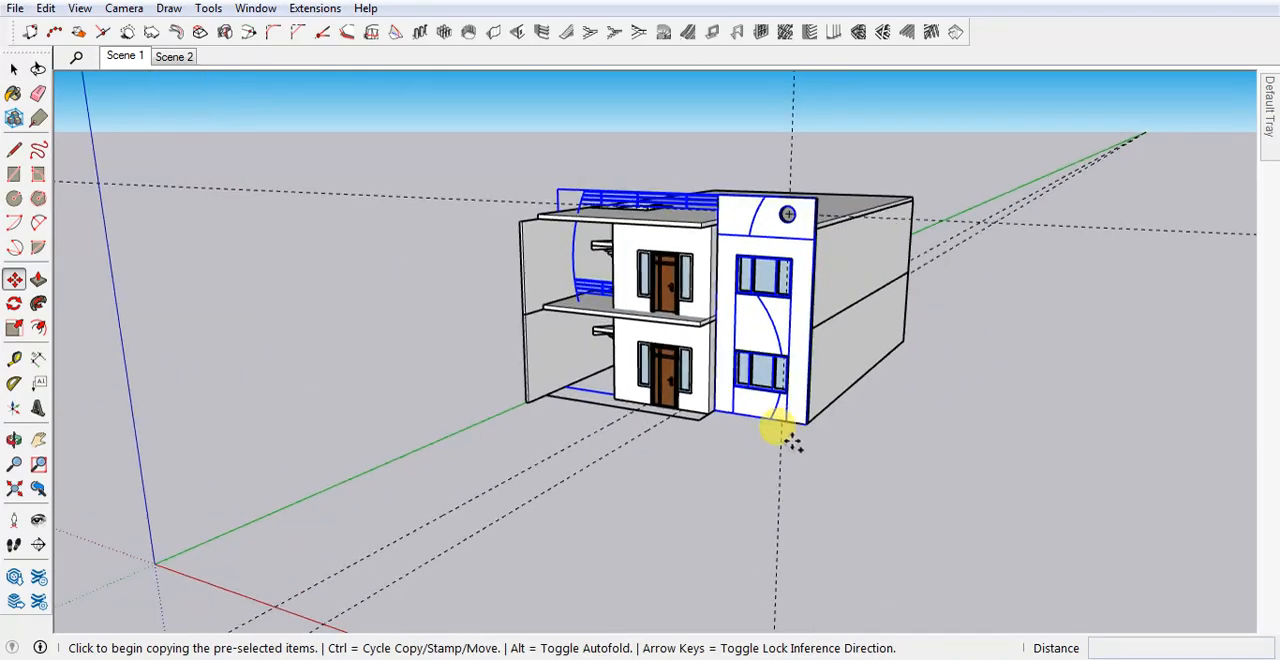
left_click(806, 427)
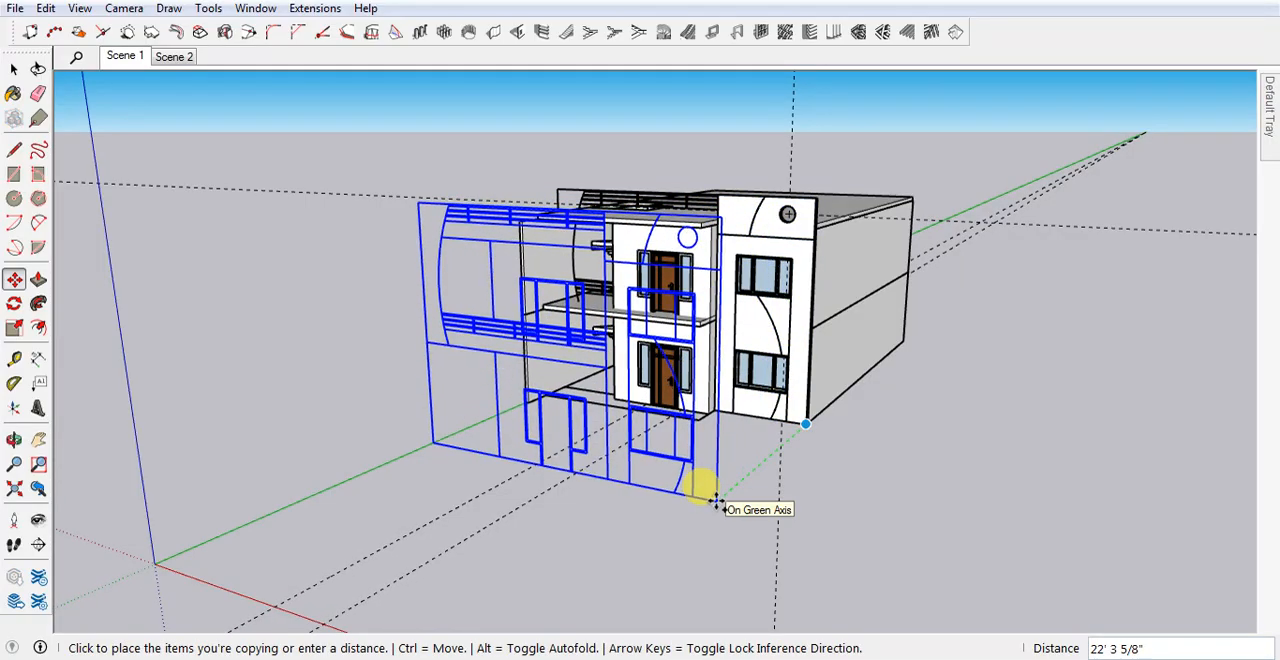
left_click(697, 527)
key("space")
scroll(740, 355, "up", 3)
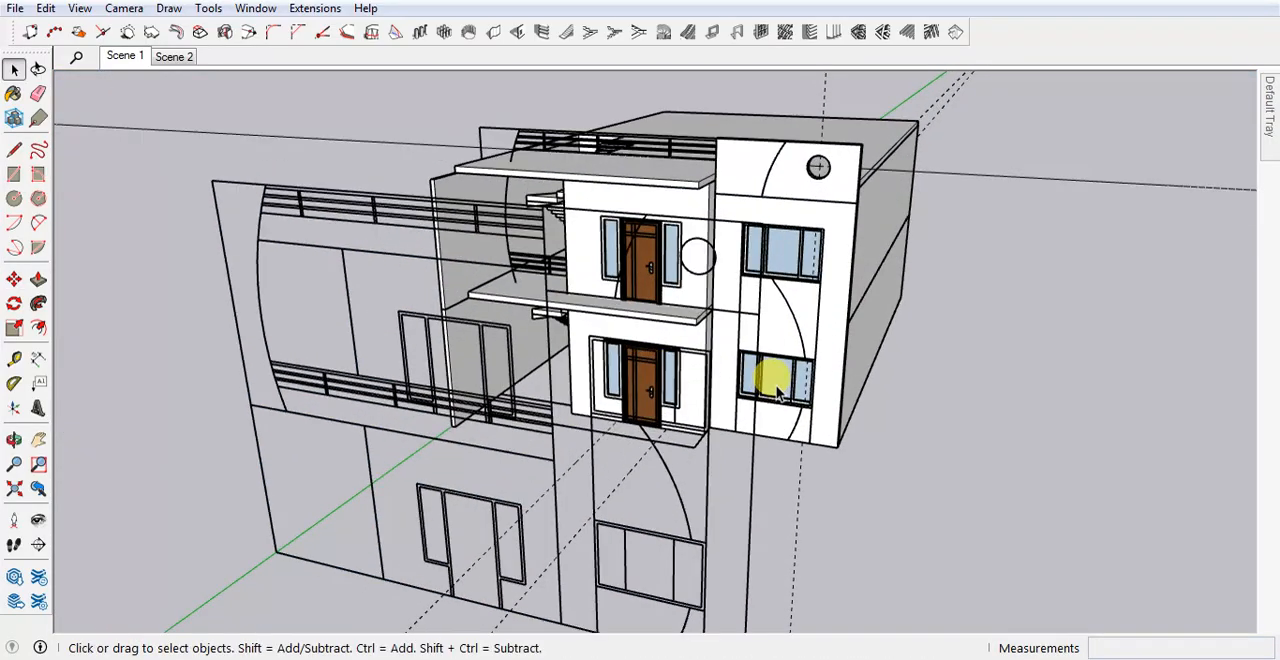
scroll(785, 155, "up", 3)
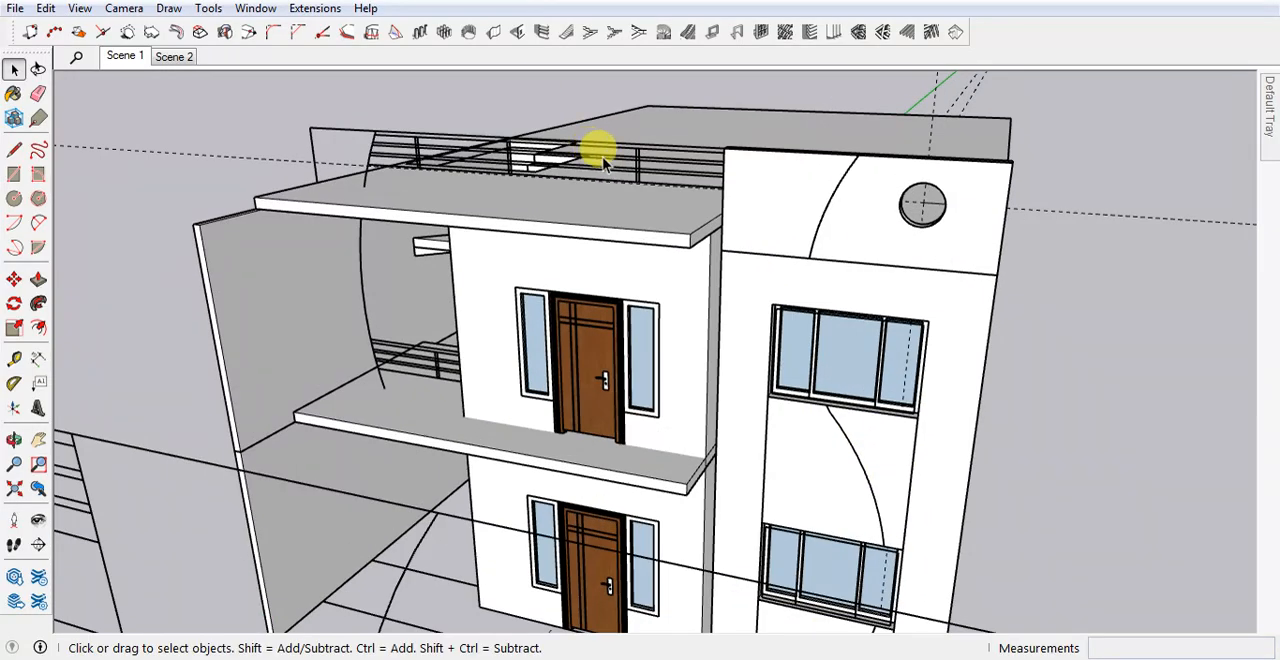
left_click(600, 149)
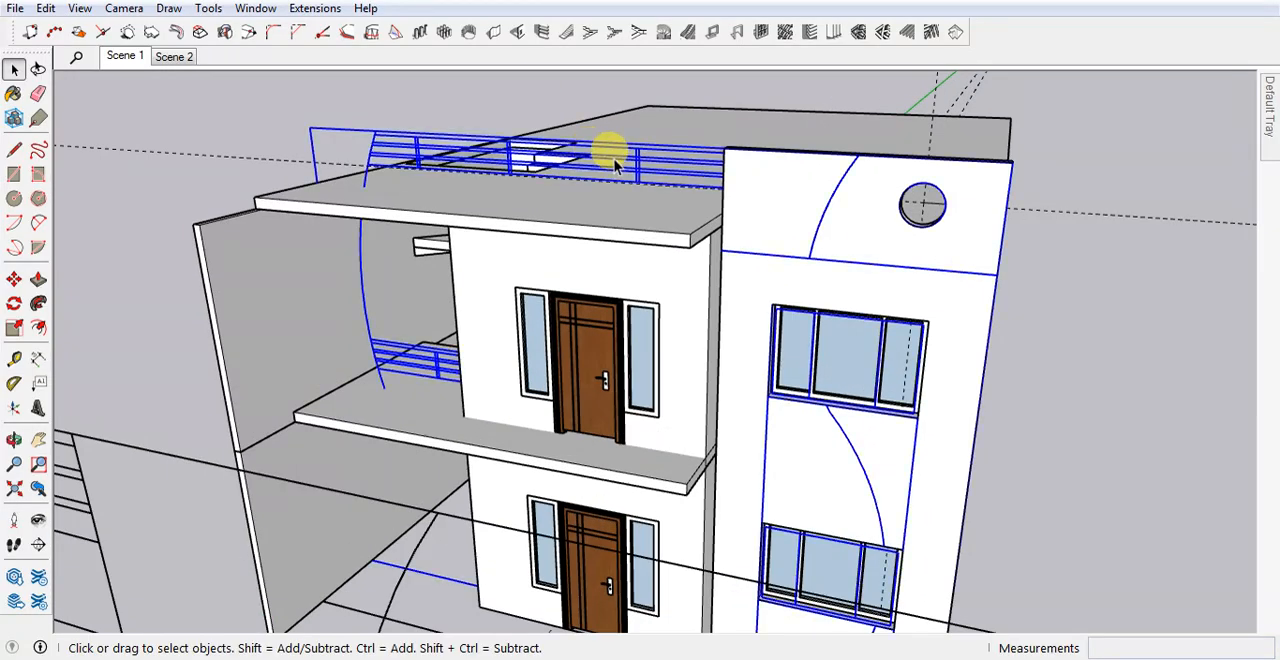
middle_click_drag(600, 149, 738, 146)
left_click(714, 104)
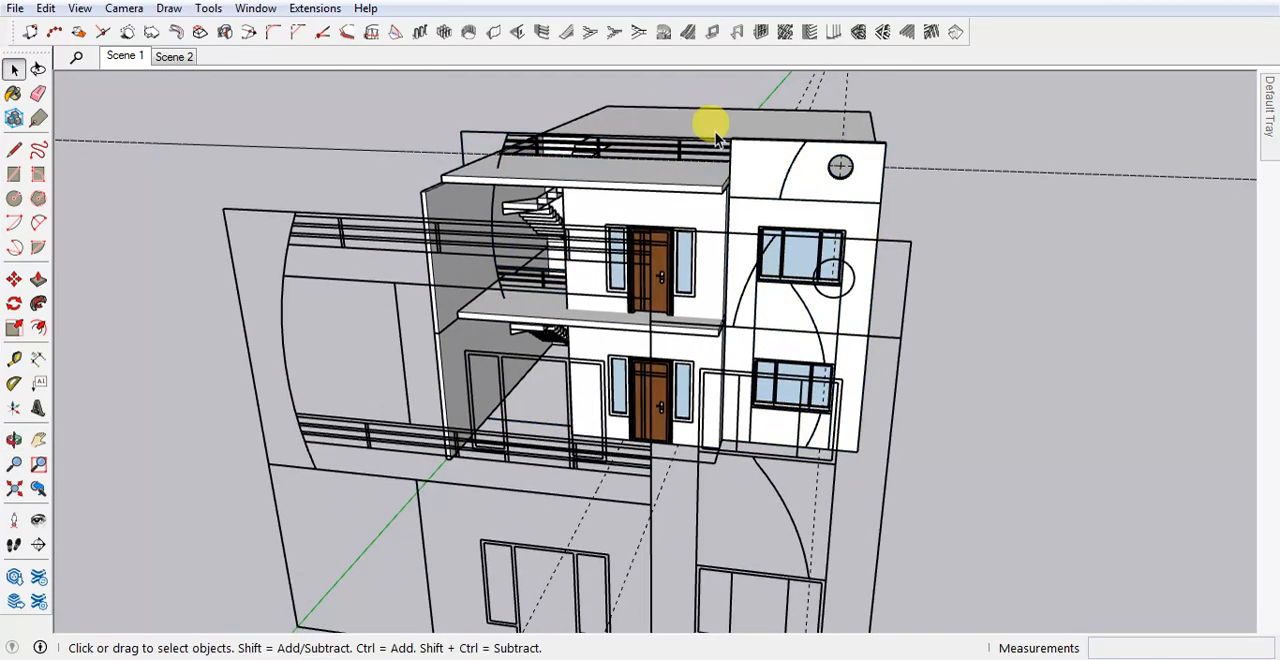
Delete the roof slab, the upper-storey walls and door, and the elevation drawing copy in front of the house.
left_click(714, 127)
key("Delete")
left_click(673, 207)
key("Delete")
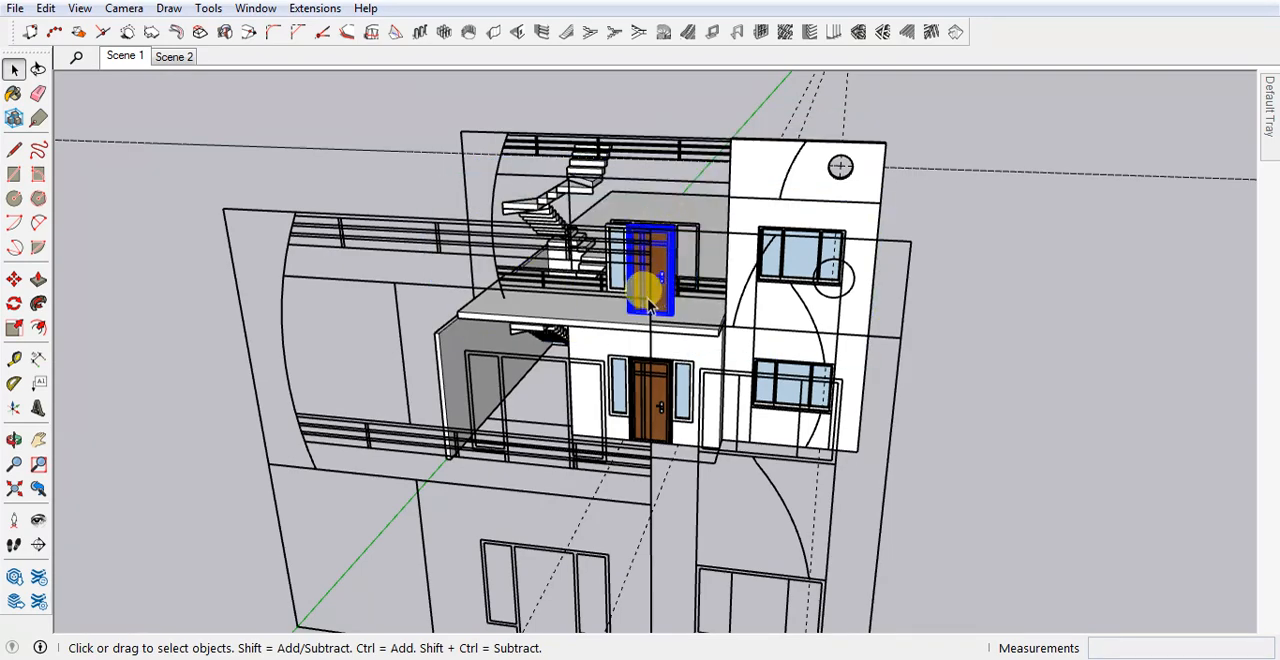
left_click(343, 251)
key("Delete")
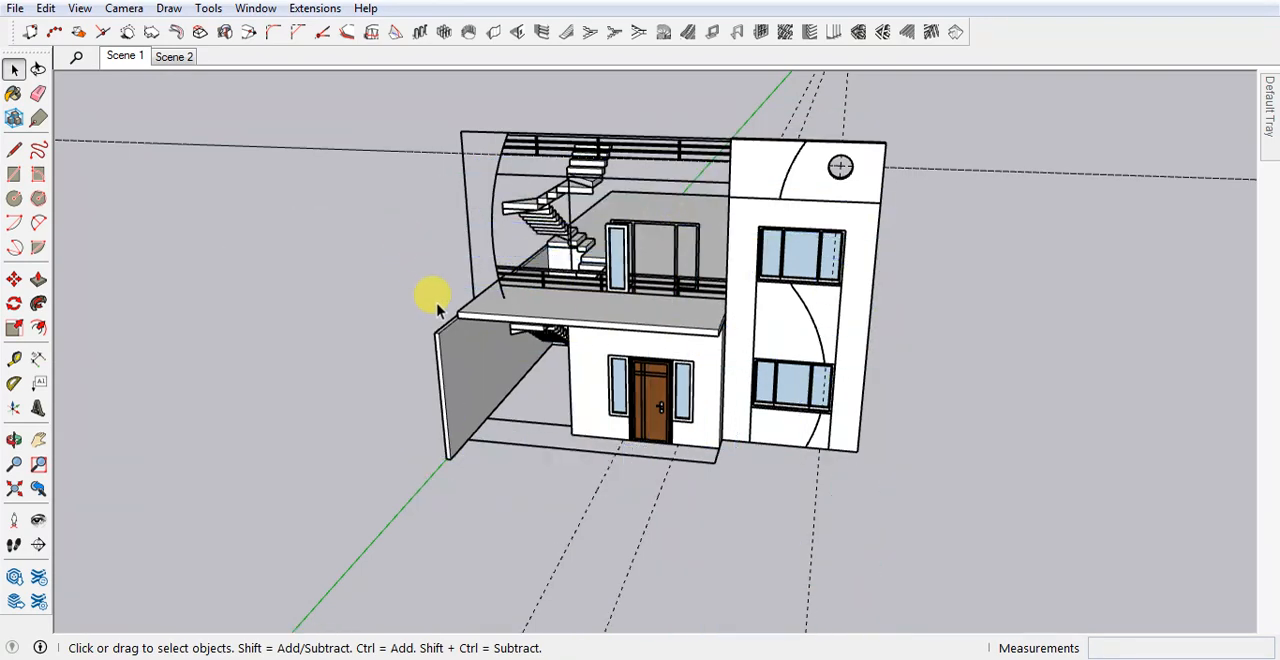
Delete the slab between the two storeys and the ground-floor walls.
left_click(500, 309)
key("Delete")
left_click(585, 362)
key("Delete")
Delete the ground-floor door with its side windows and the remaining upper-floor side window.
left_click(676, 426)
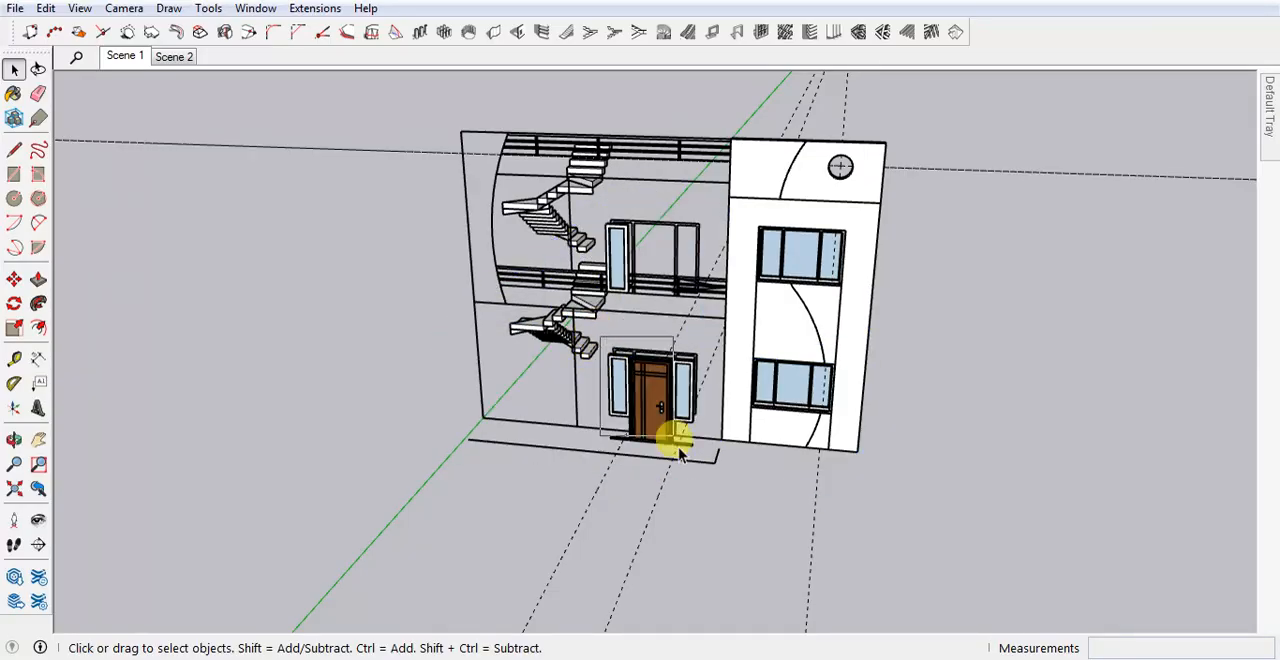
key("Delete")
left_click_drag(600, 210, 717, 312)
key("Delete")
Delete the lower and upper staircases behind the elevation drawing.
left_click(537, 330)
key("Delete")
left_click(531, 200)
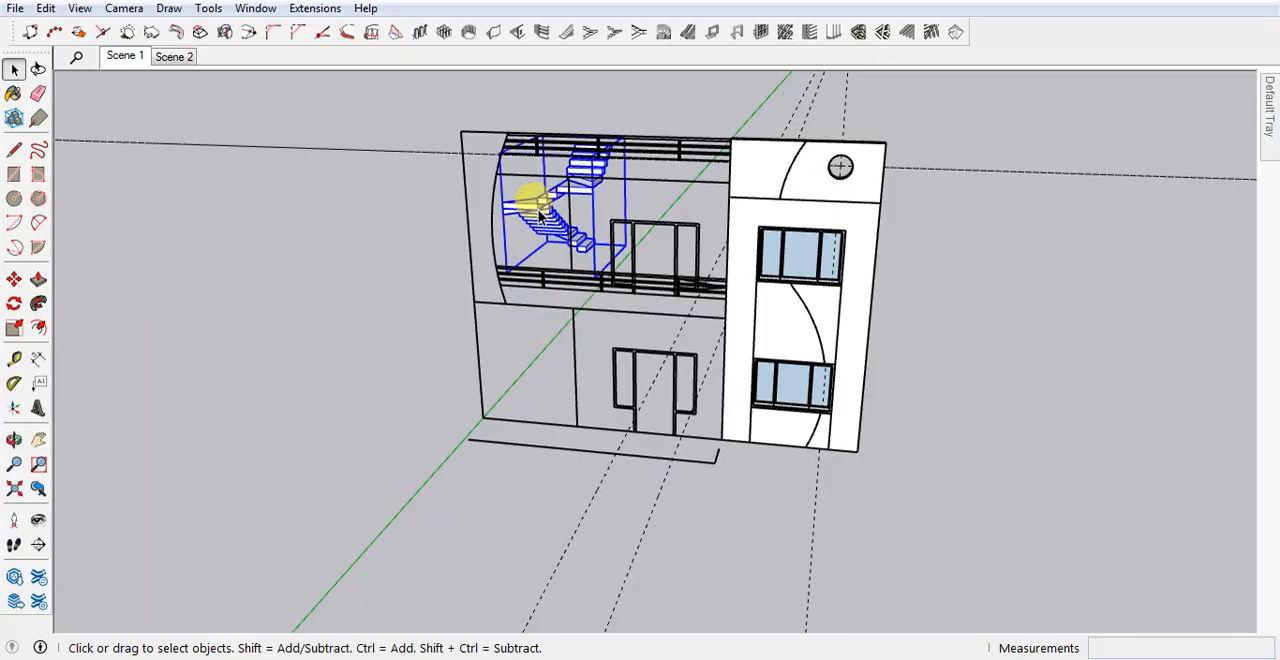
key("Delete")
Delete the remaining staircase behind the elevation drawing and the loose base lines in front of it.
middle_click_drag(531, 200, 636, 369)
left_click_drag(636, 369, 717, 409)
key("Delete")
mouse_move(654, 391)
middle_mouse_down()
mouse_move(493, 412)
mouse_move(800, 423)
middle_mouse_up()
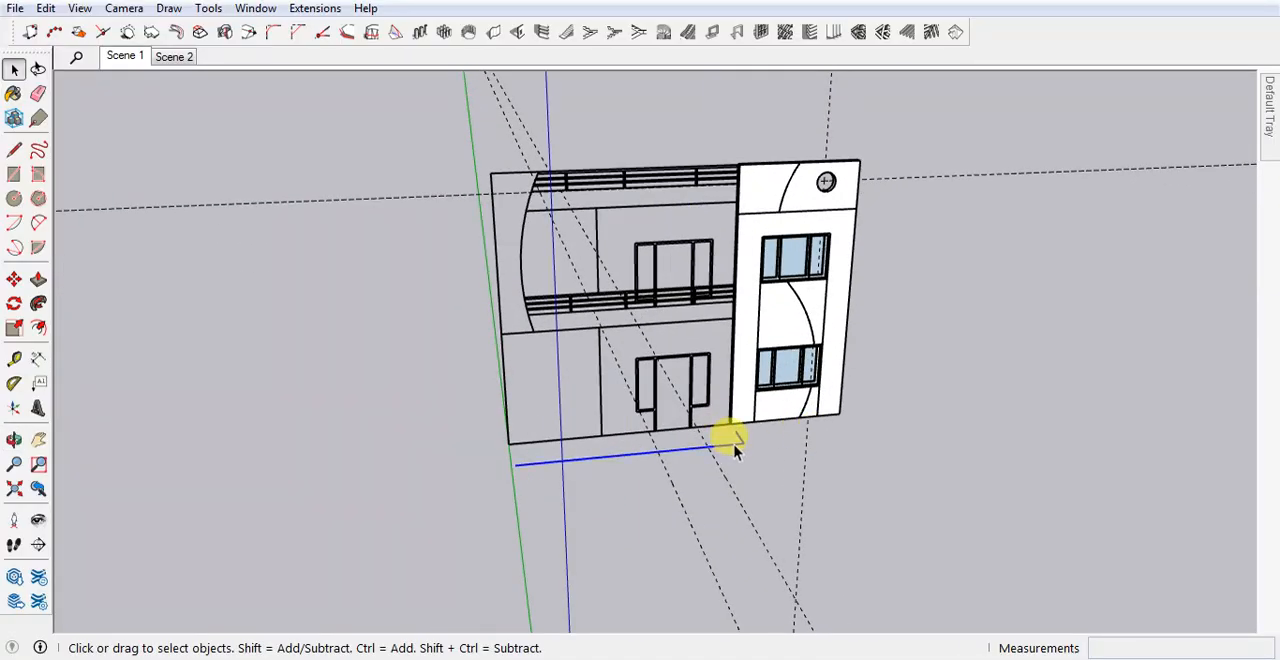
key("Delete")
Delete all construction guides from the model.
scroll(725, 508, "down", 3)
middle_click_drag(725, 510, 640, 475)
left_click(47, 8)
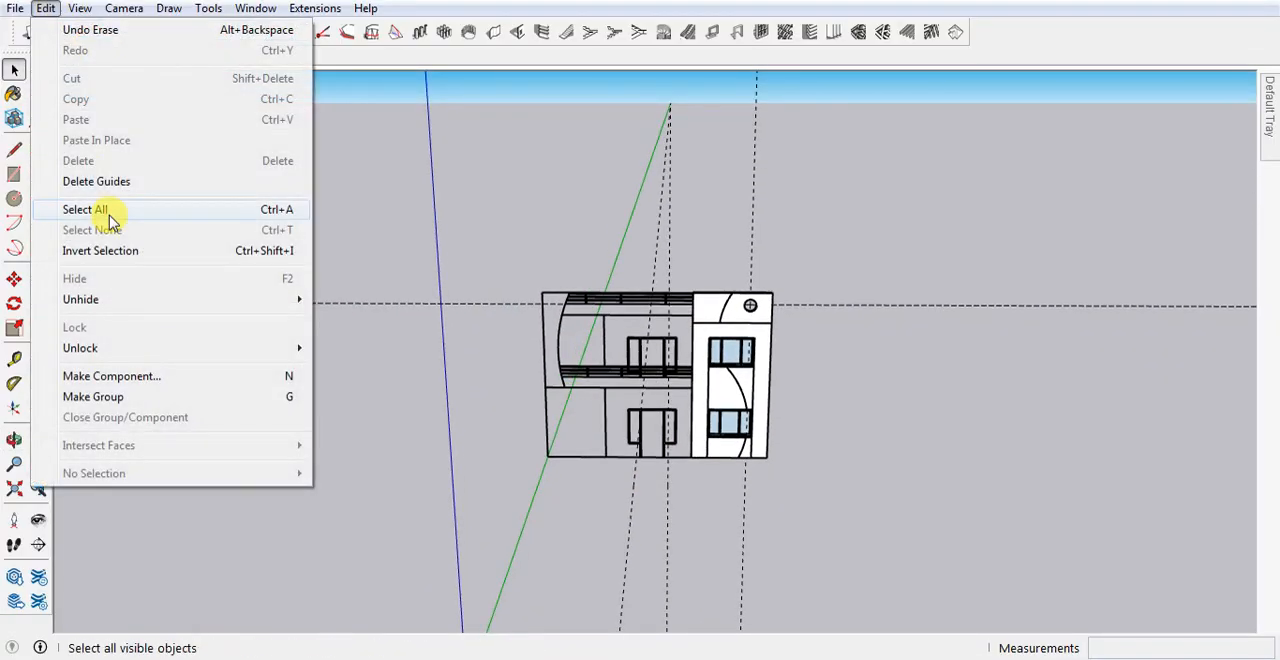
left_click(103, 181)
scroll(718, 432, "up", 3)
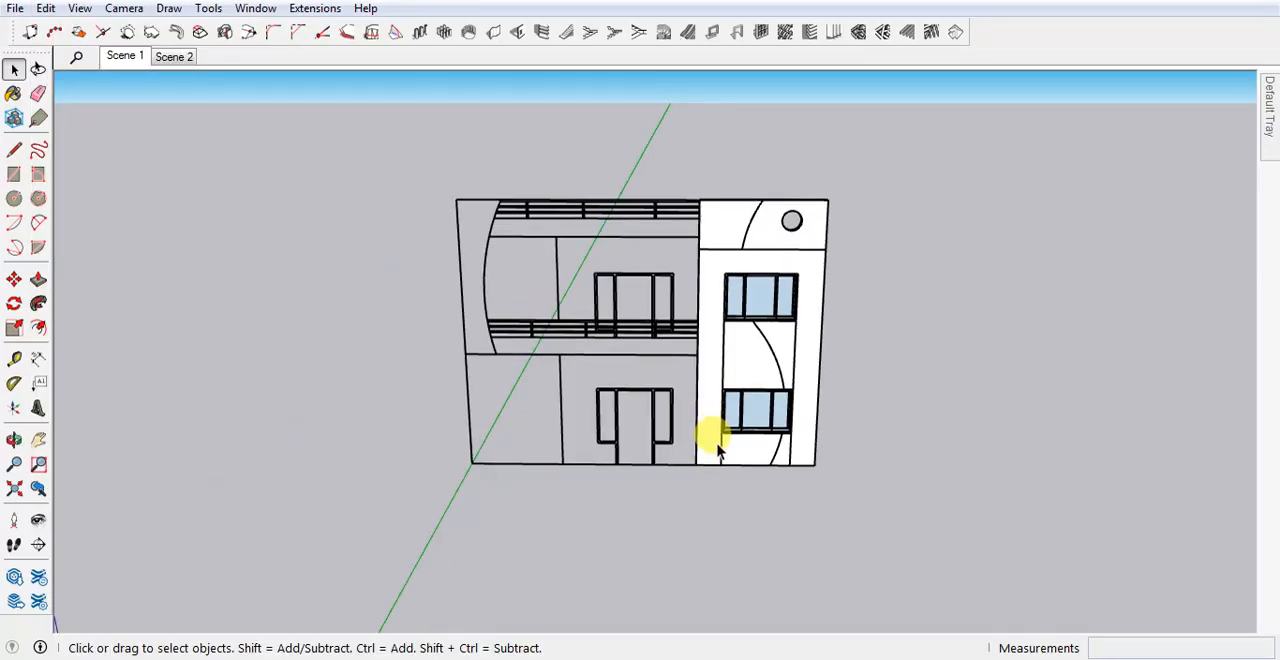
Explode the elevation drawing group and cut its linework out of the model.
triple_click(655, 450)
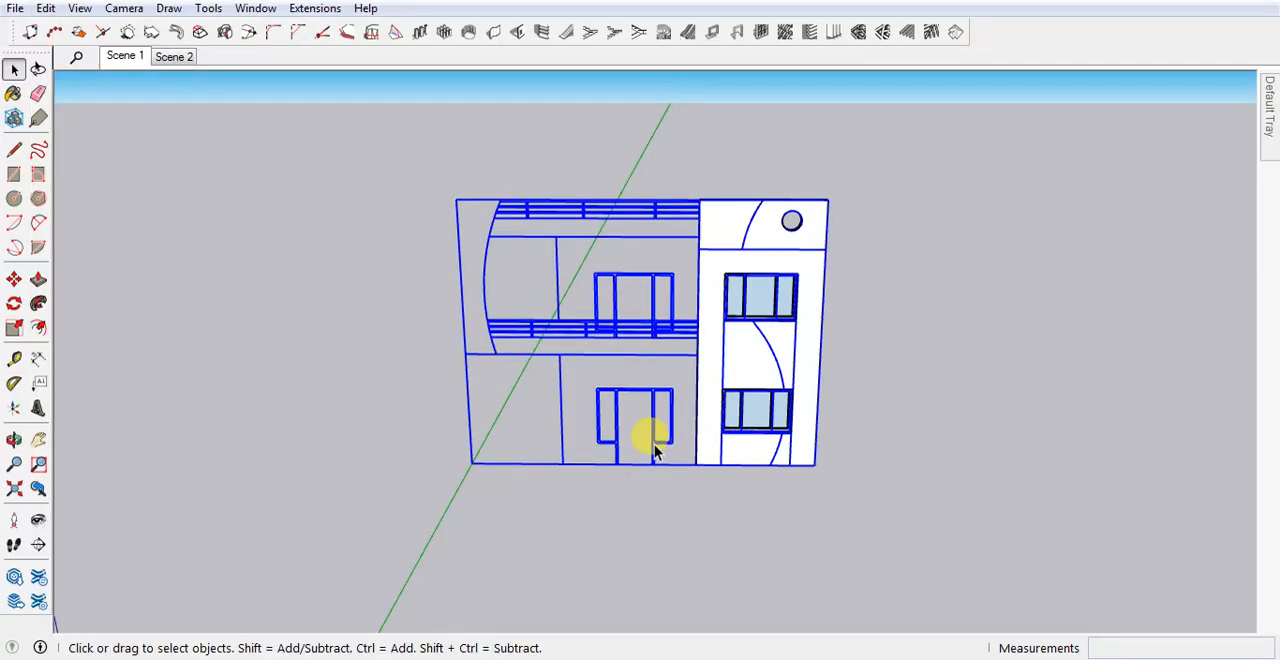
right_click(655, 450)
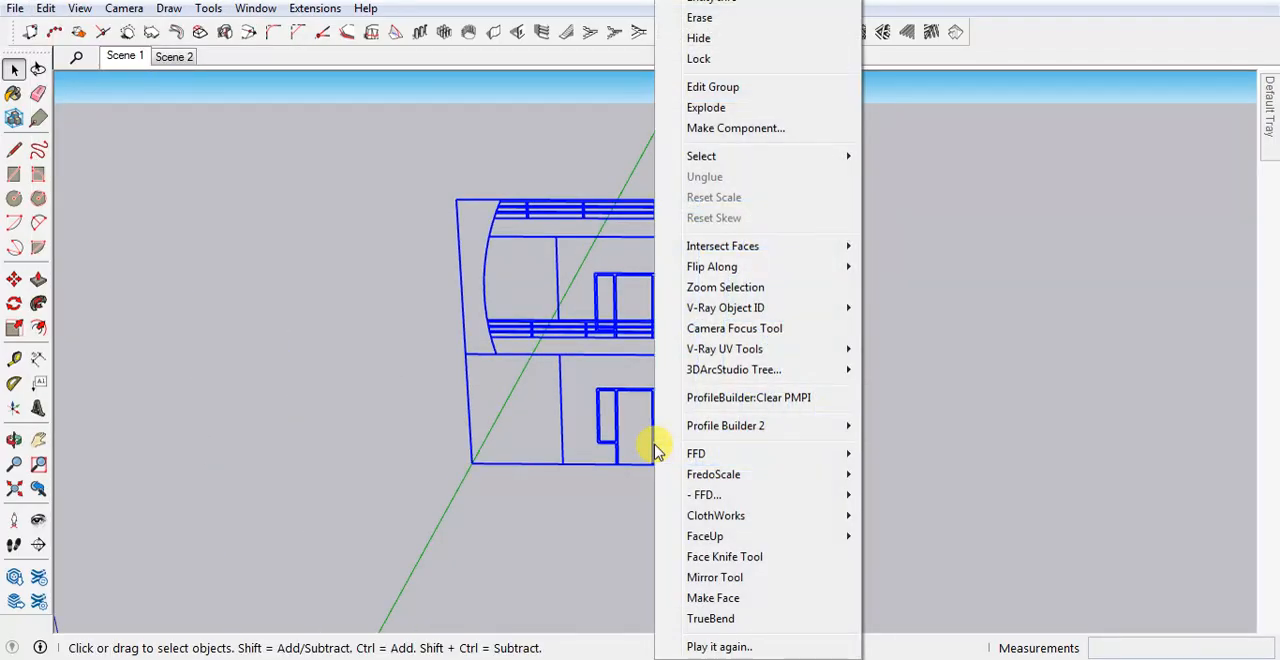
left_click(545, 237)
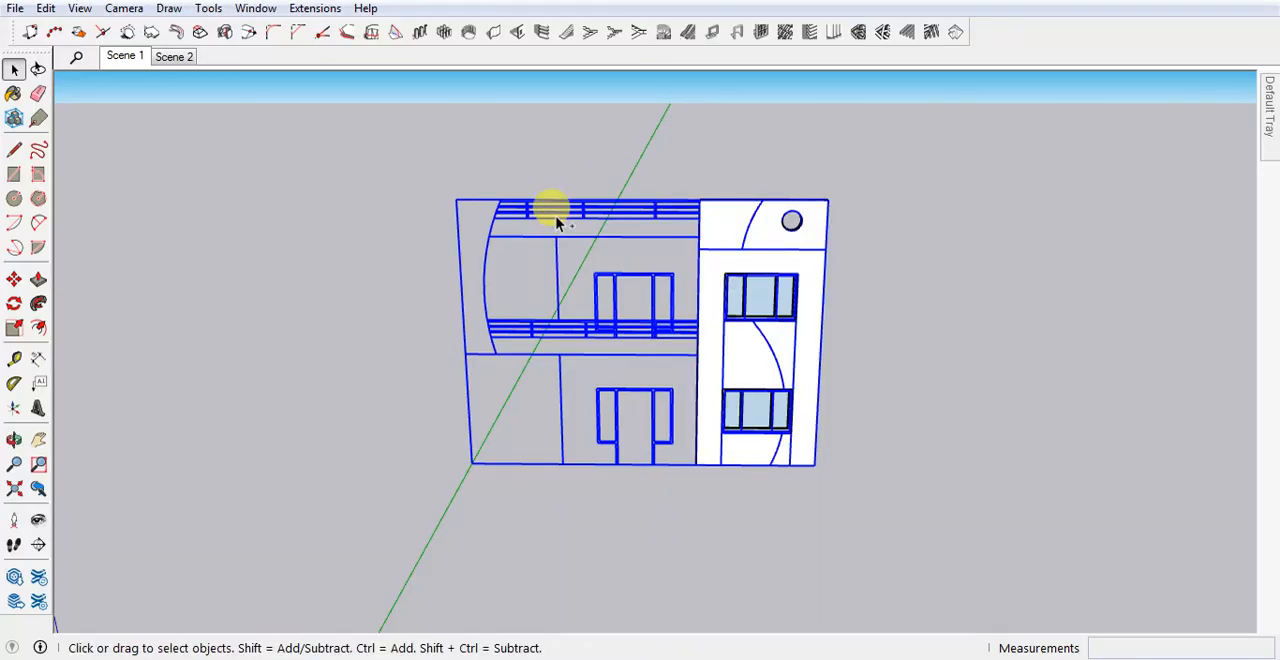
right_click(557, 222)
left_click(605, 110)
key("Delete")
Paste the elevation linework in place inside the right-hand facade panel group.
double_click(735, 245)
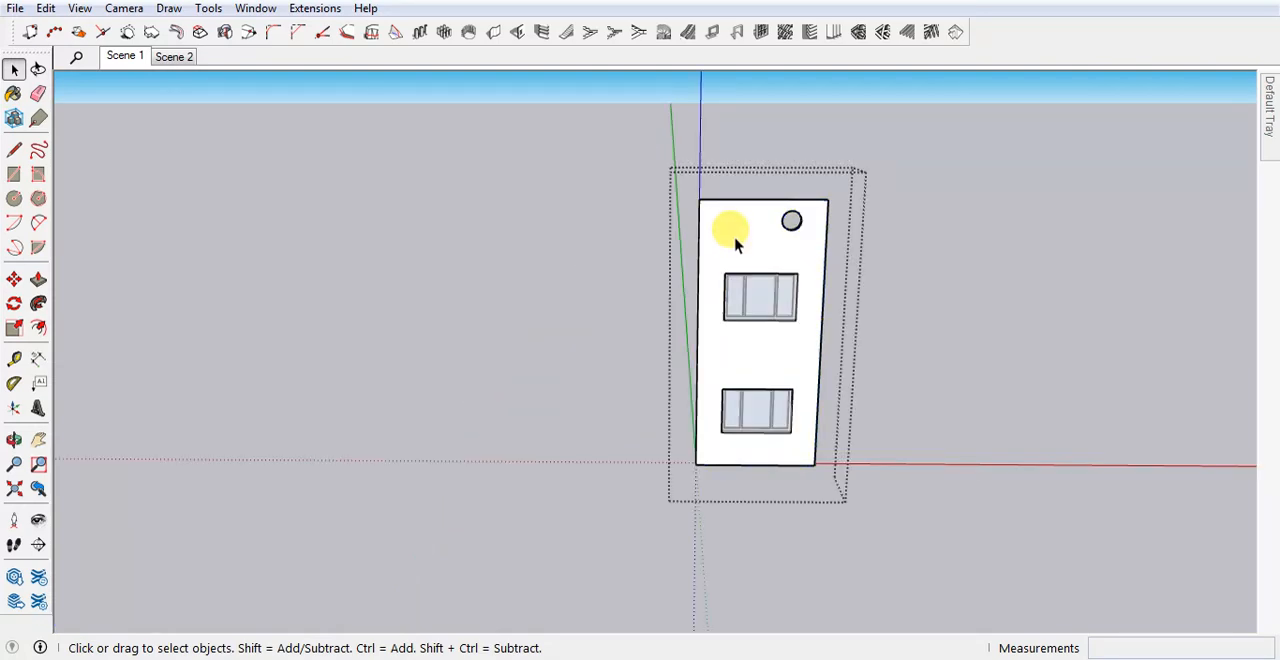
left_click(46, 8)
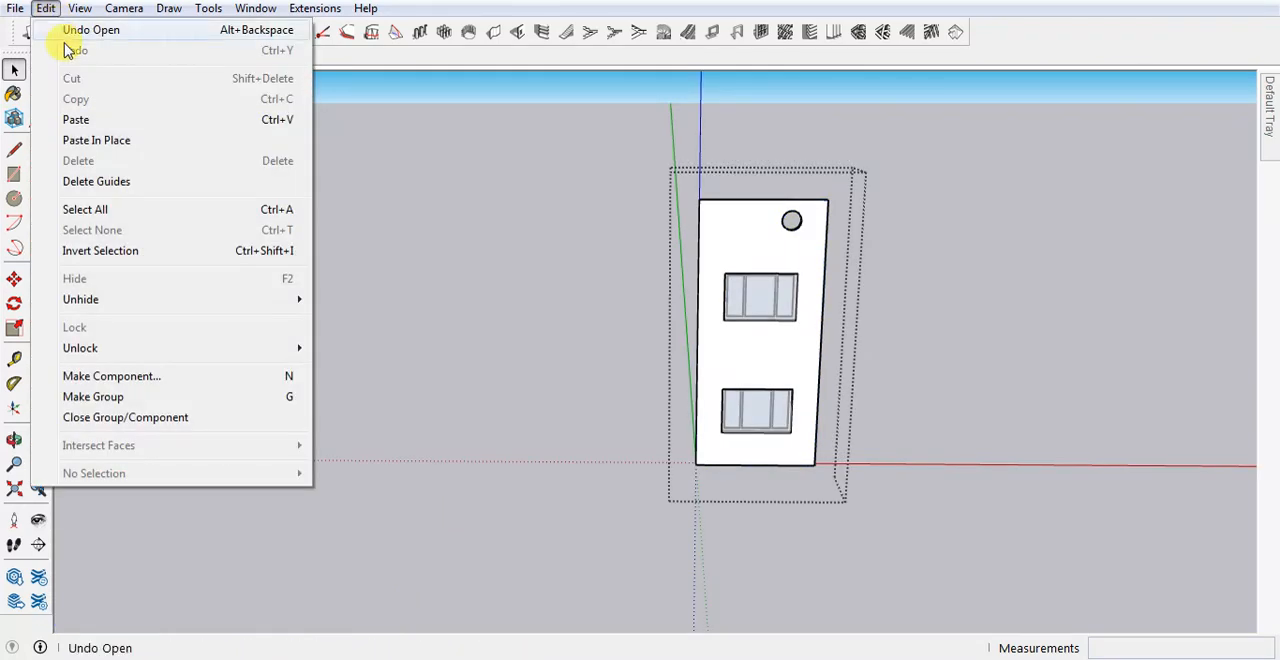
left_click(93, 143)
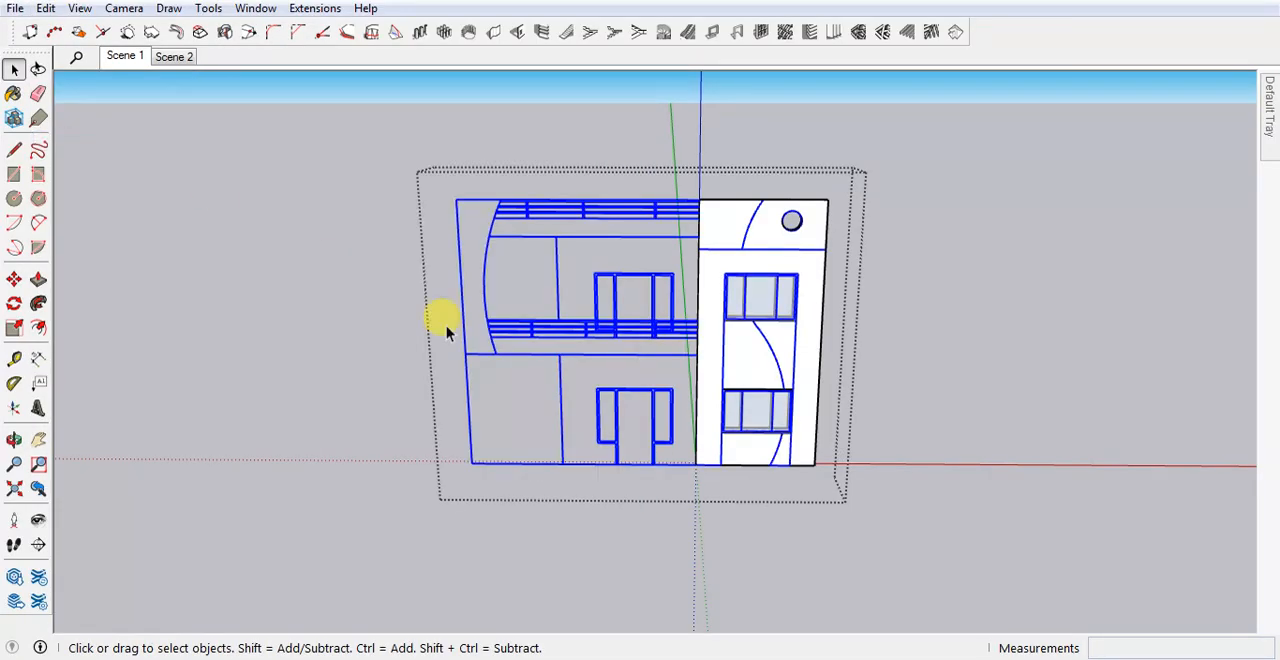
left_click(845, 500)
left_click(620, 212)
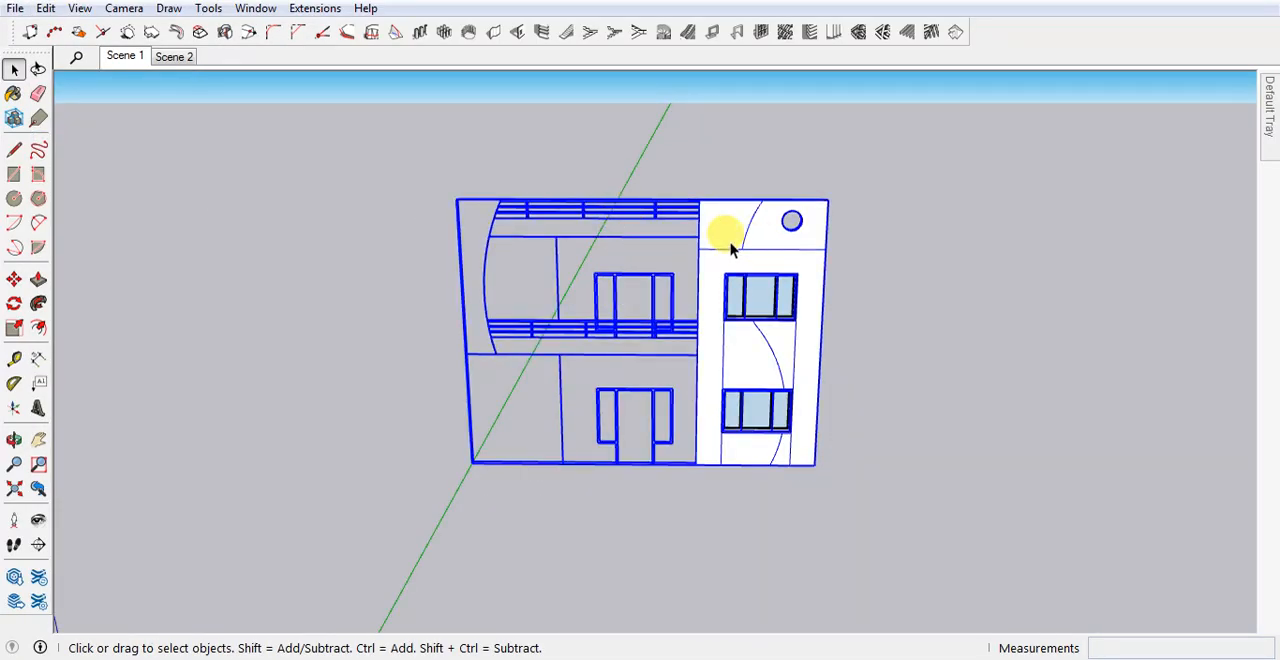
Delete all elevation linework beside the panel within its group, including the leftover railing and floor lines.
double_click(729, 243)
left_click_drag(385, 157, 681, 511)
key("Delete")
scroll(676, 221, "up", 4)
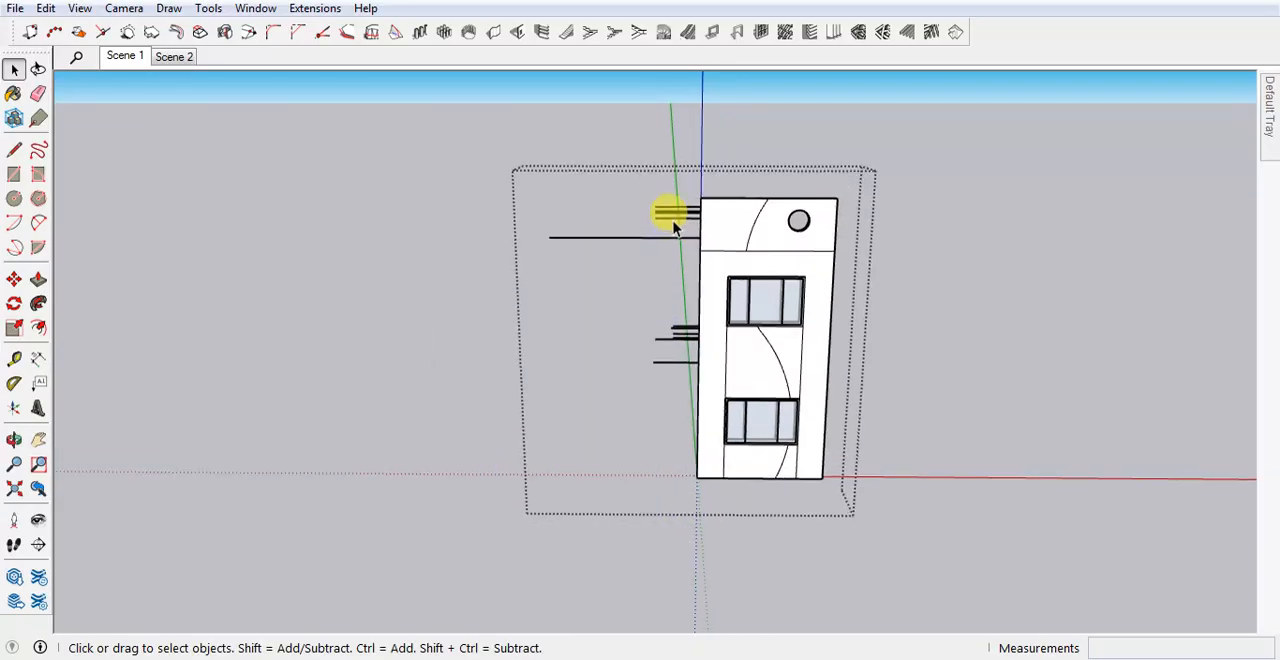
left_click_drag(672, 172, 637, 382)
key("Delete")
Erase the vertical division lines below the right-hand edges of both windows on the panel face.
middle_click_drag(552, 403, 663, 294)
middle_click_drag(603, 415, 441, 285)
middle_click_drag(793, 188, 630, 495)
left_click(636, 495)
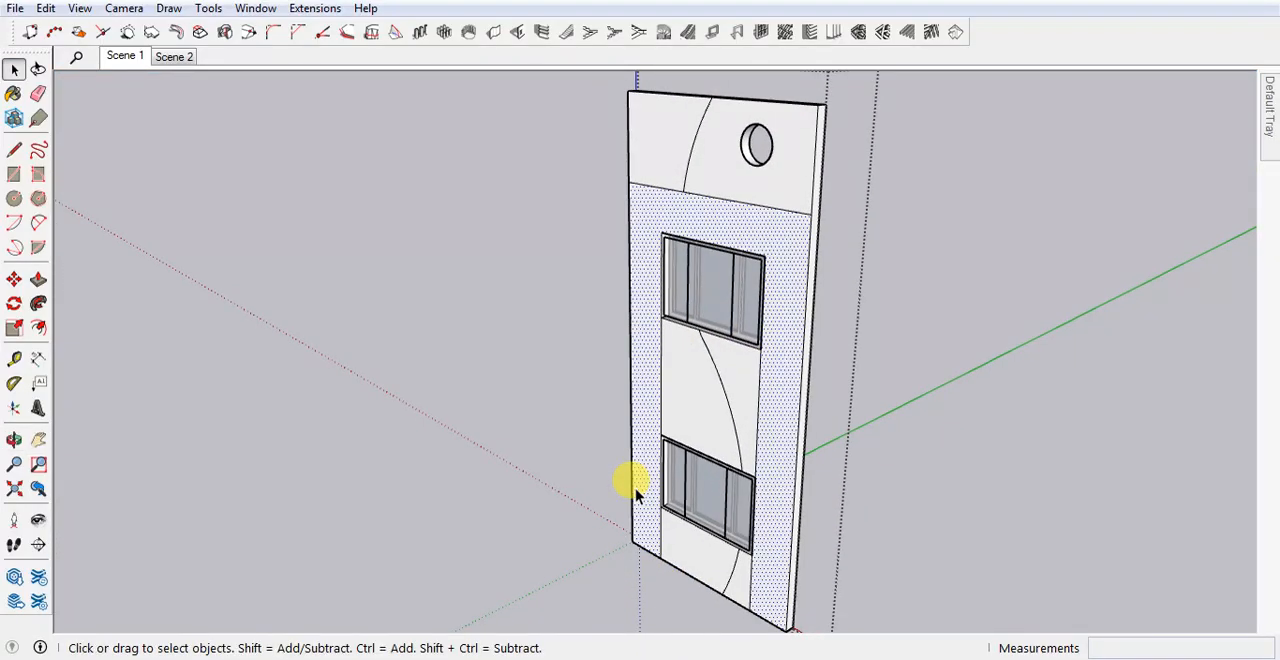
left_click(700, 388)
left_click(745, 388)
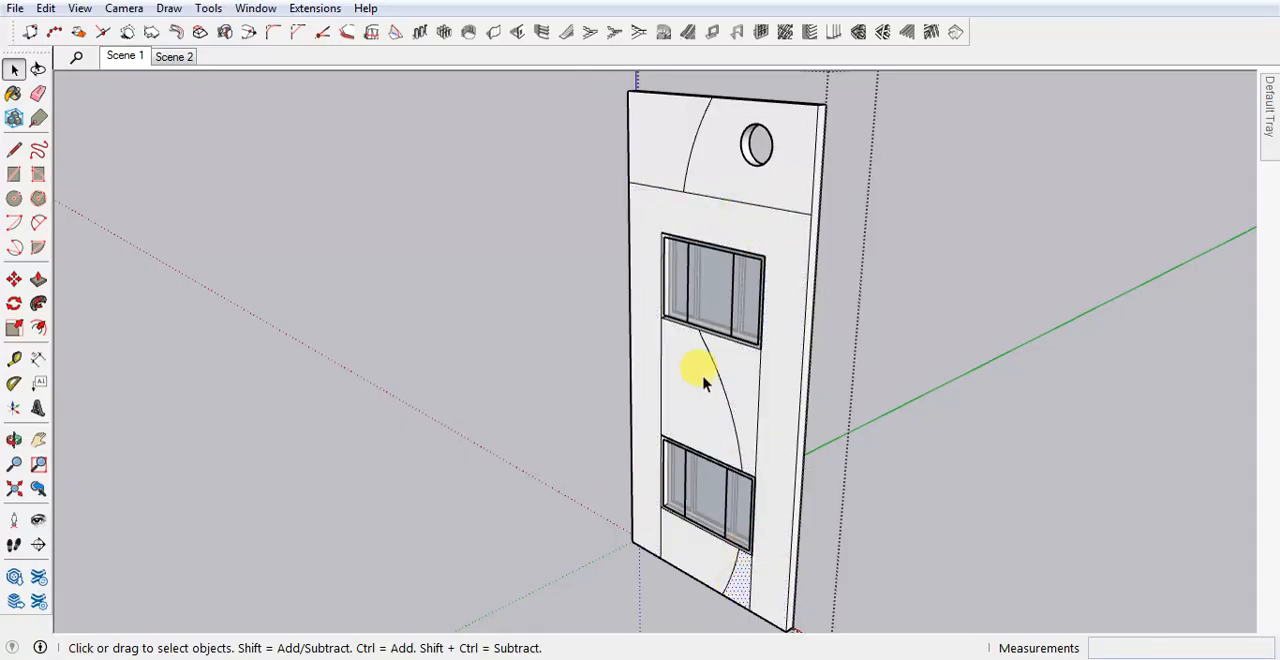
middle_click_drag(703, 382, 782, 421)
mouse_move(789, 432)
middle_mouse_down()
mouse_move(800, 408)
mouse_move(779, 369)
mouse_move(843, 349)
mouse_move(814, 337)
middle_mouse_up()
key("e")
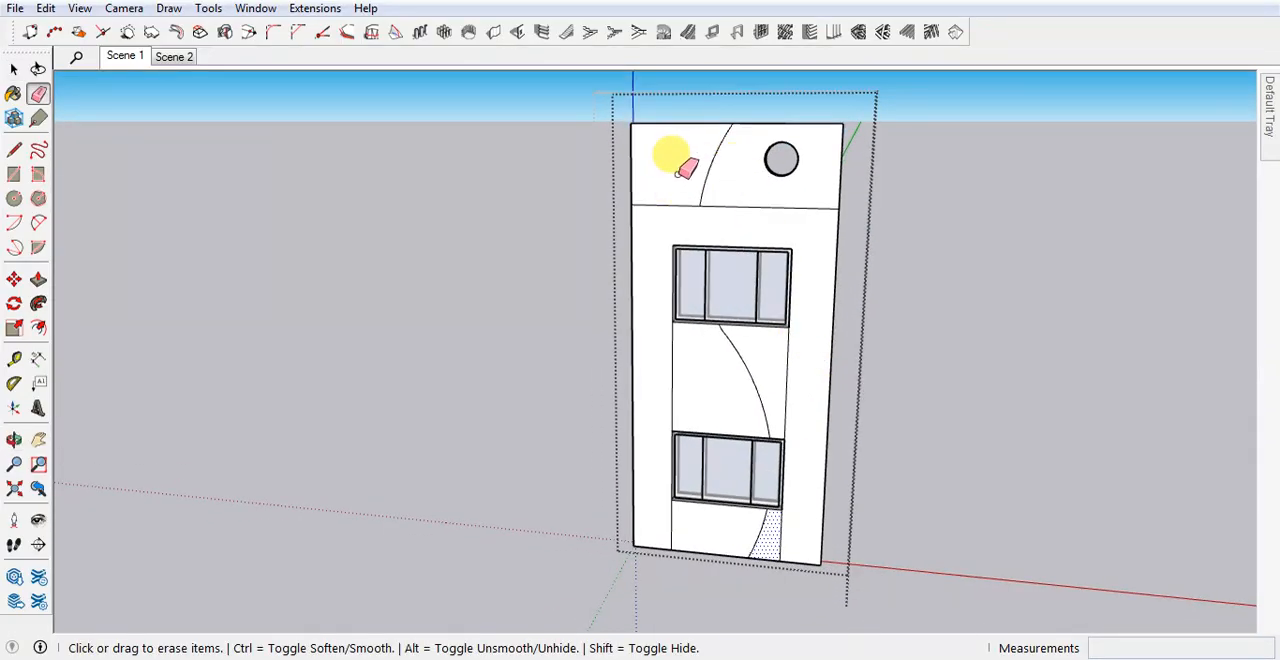
scroll(771, 537, "up", 1)
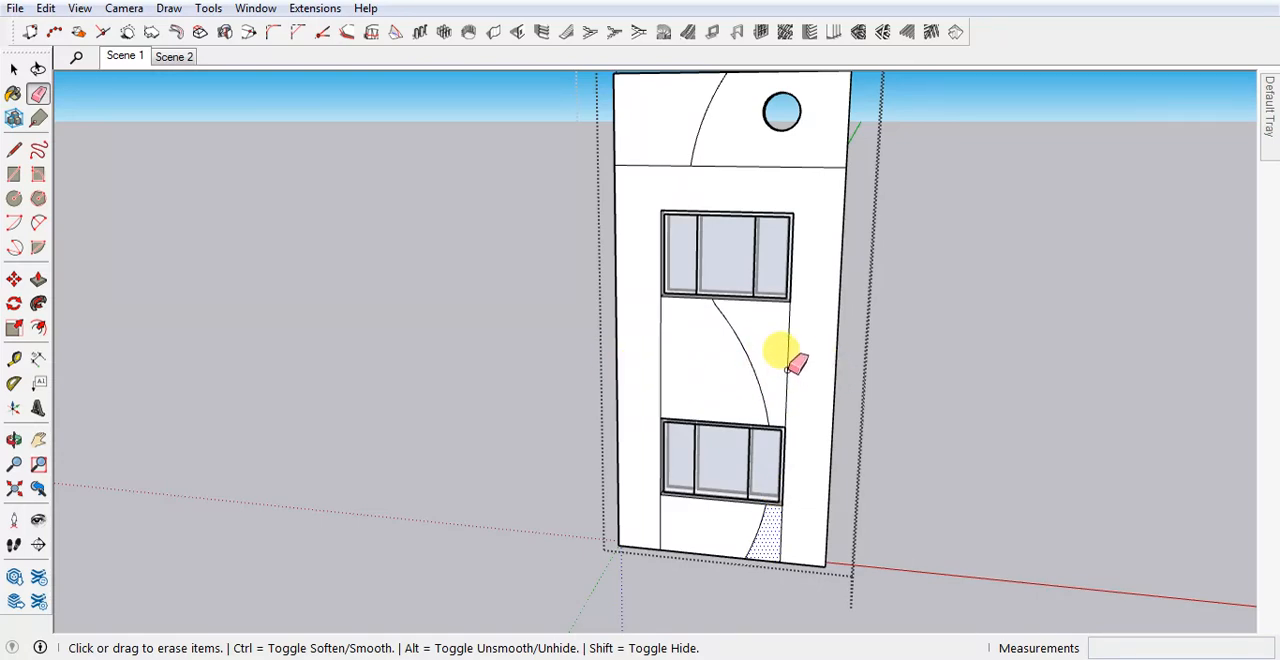
left_click(788, 369)
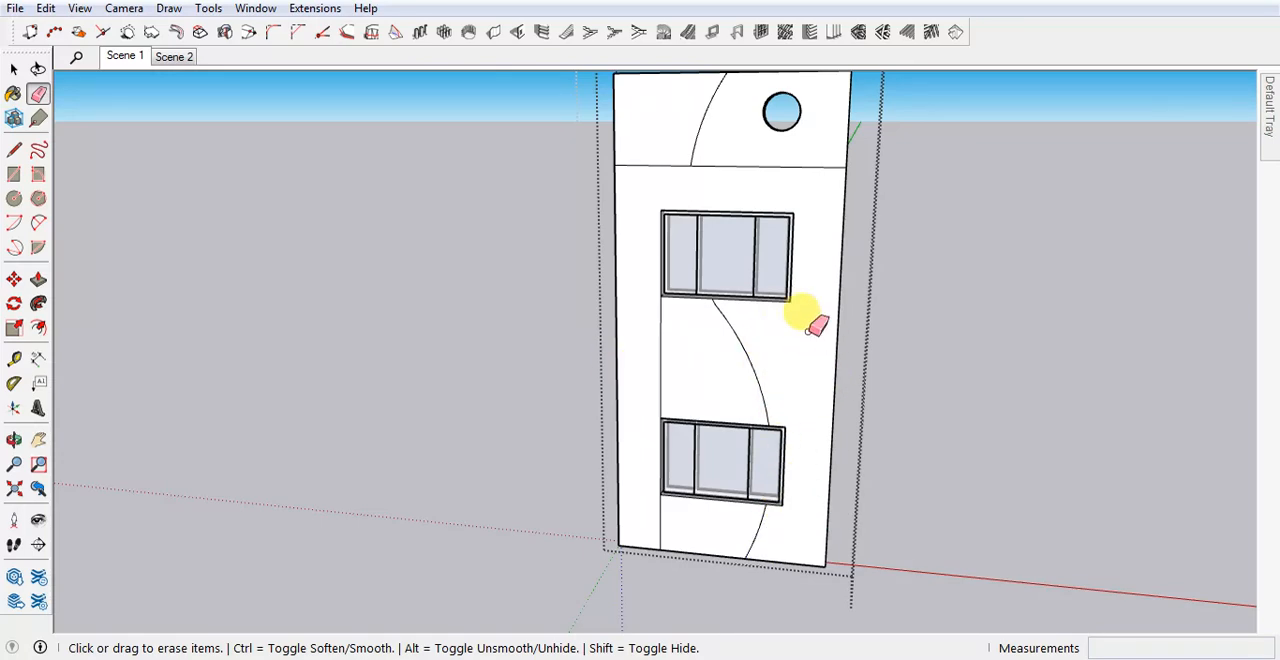
key("space")
scroll(688, 160, "up", 1)
scroll(686, 205, "down", 1)
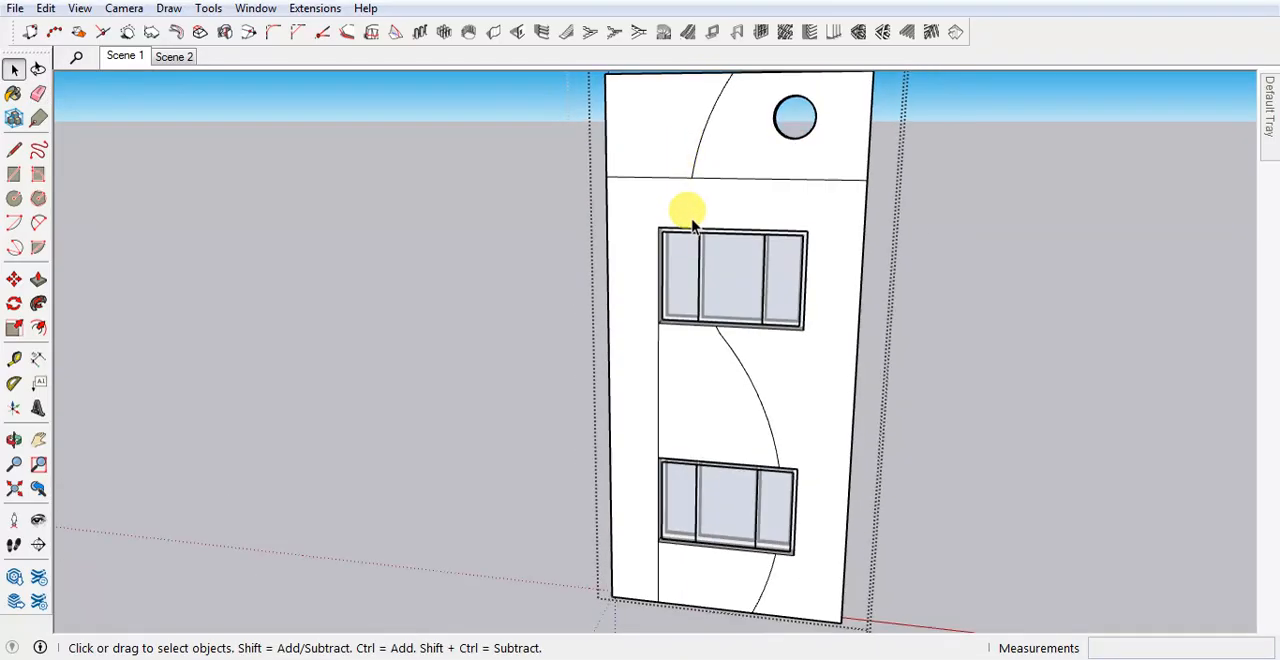
scroll(699, 170, "up", 3)
scroll(690, 230, "down", 5)
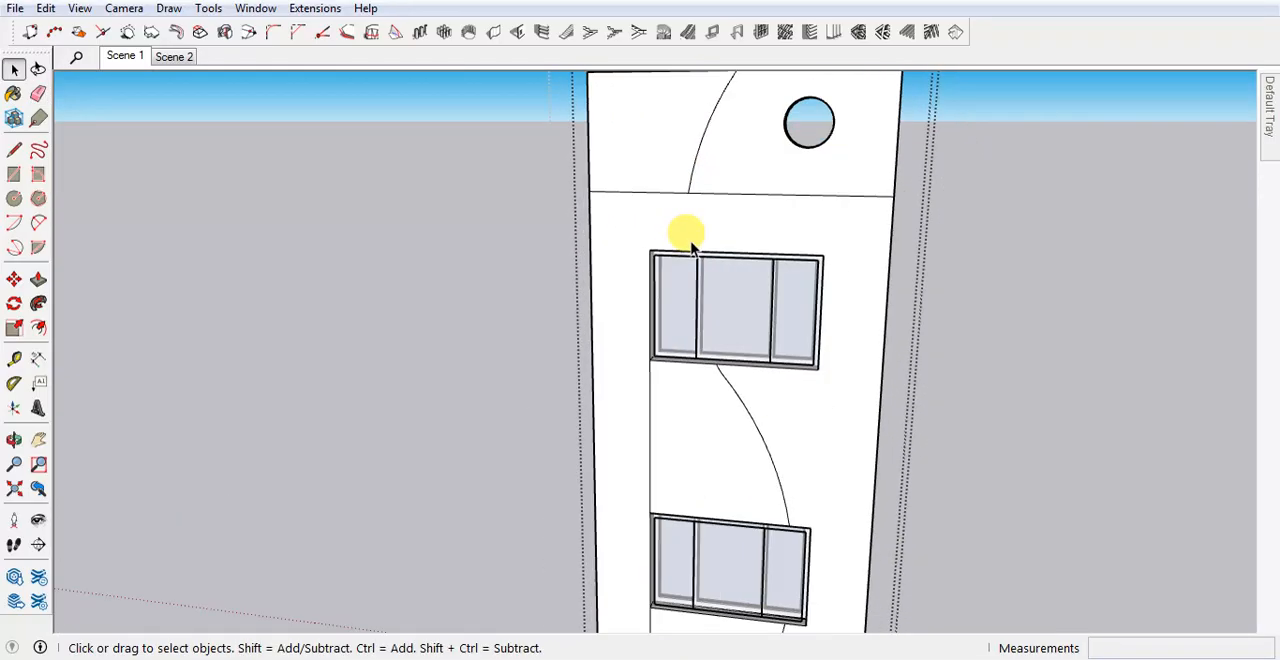
scroll(689, 206, "up", 3)
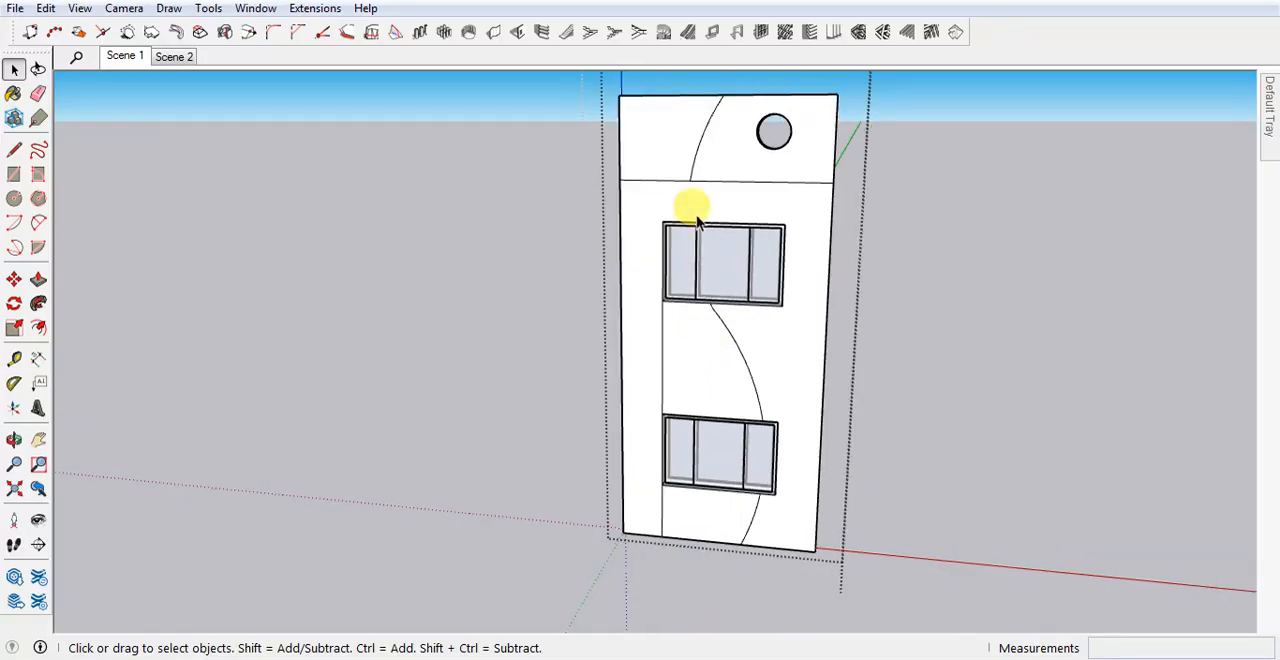
scroll(693, 192, "up", 2)
key("a")
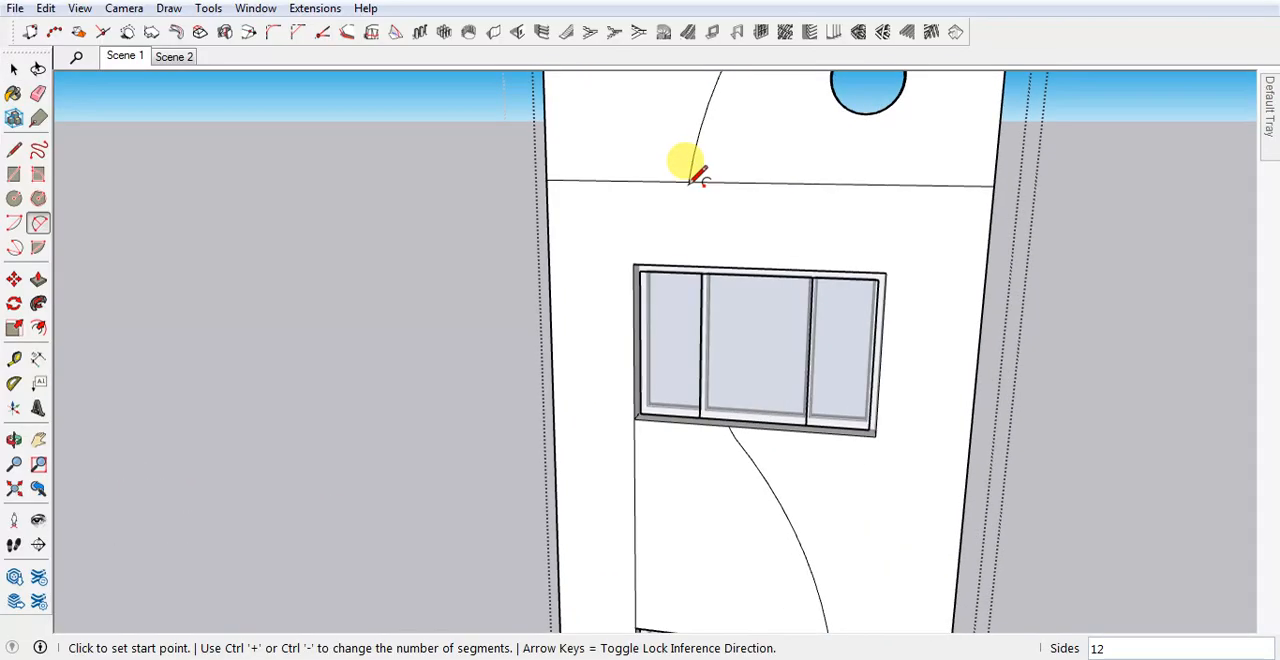
left_click(689, 183)
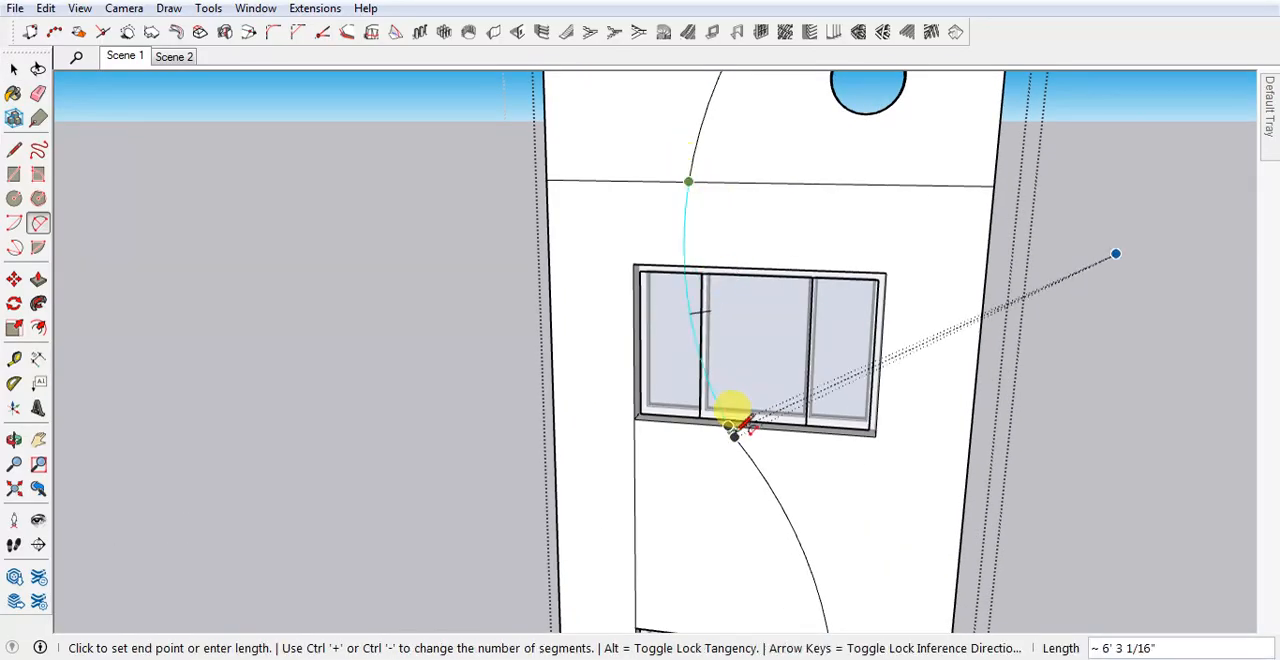
key("space")
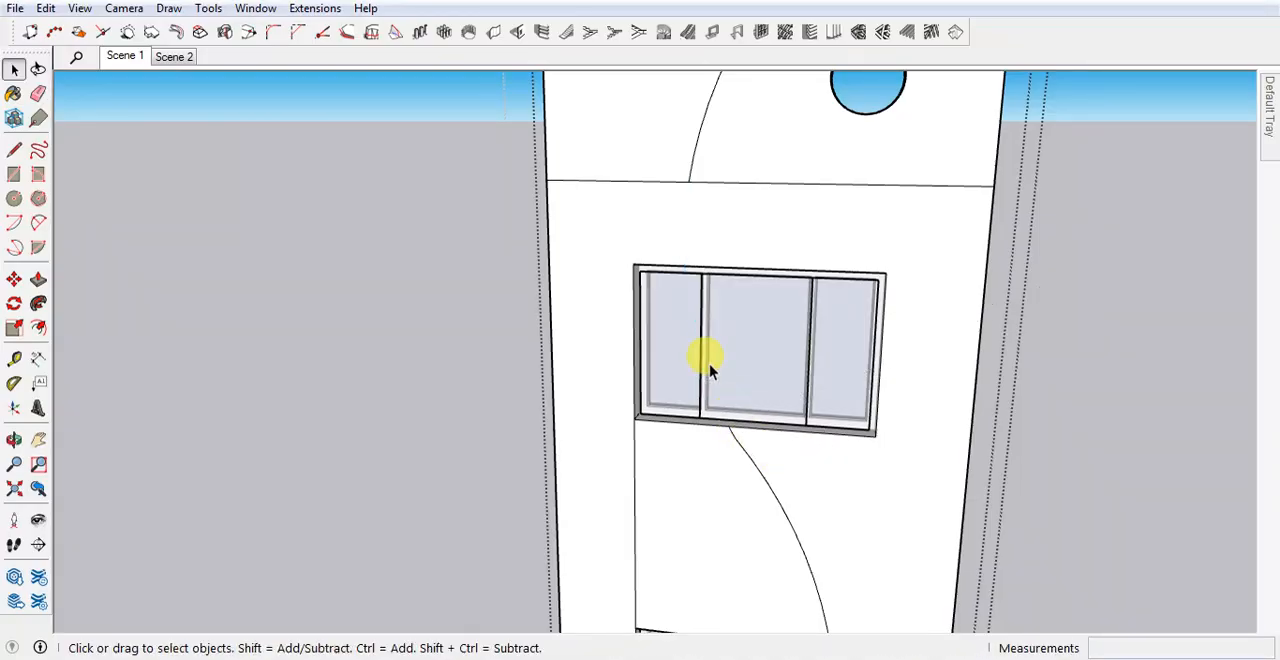
Draw a two-point arc across the upper window, joining the upper curve's lower end to the start of the curve below the window.
key("a")
left_click(689, 182)
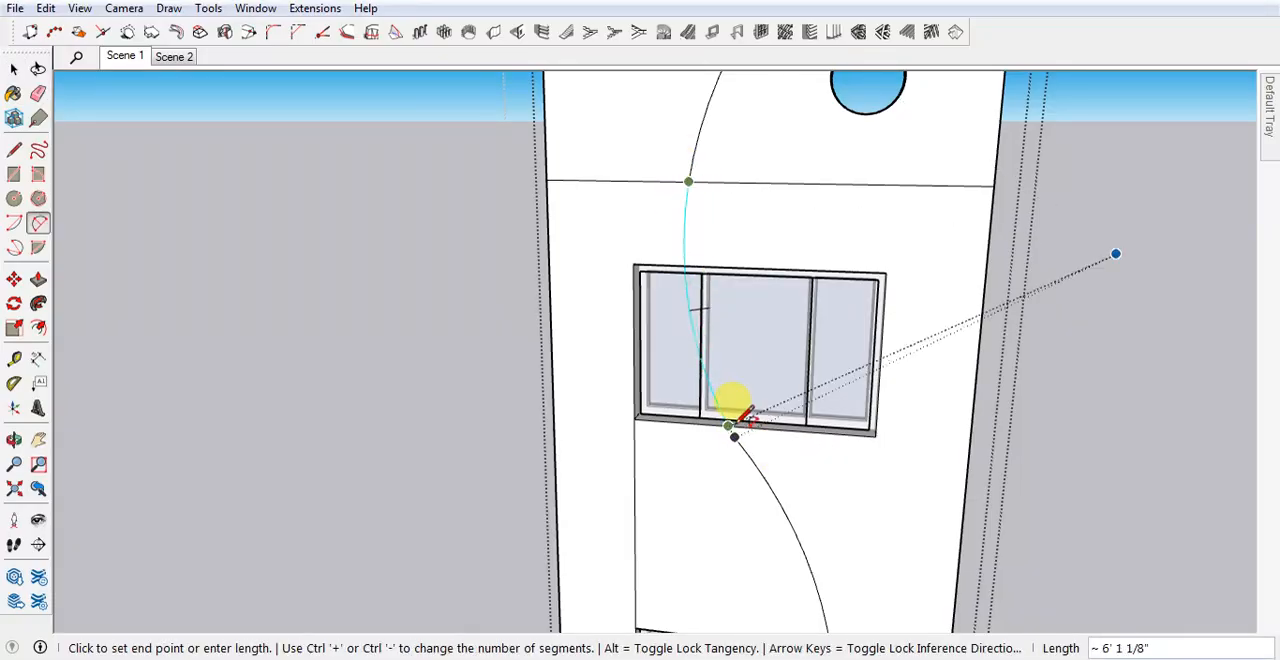
left_click(730, 424)
left_click(740, 414)
key("space")
Erase the arc segment crossing the upper window and delete the face covering its glazing.
key("e")
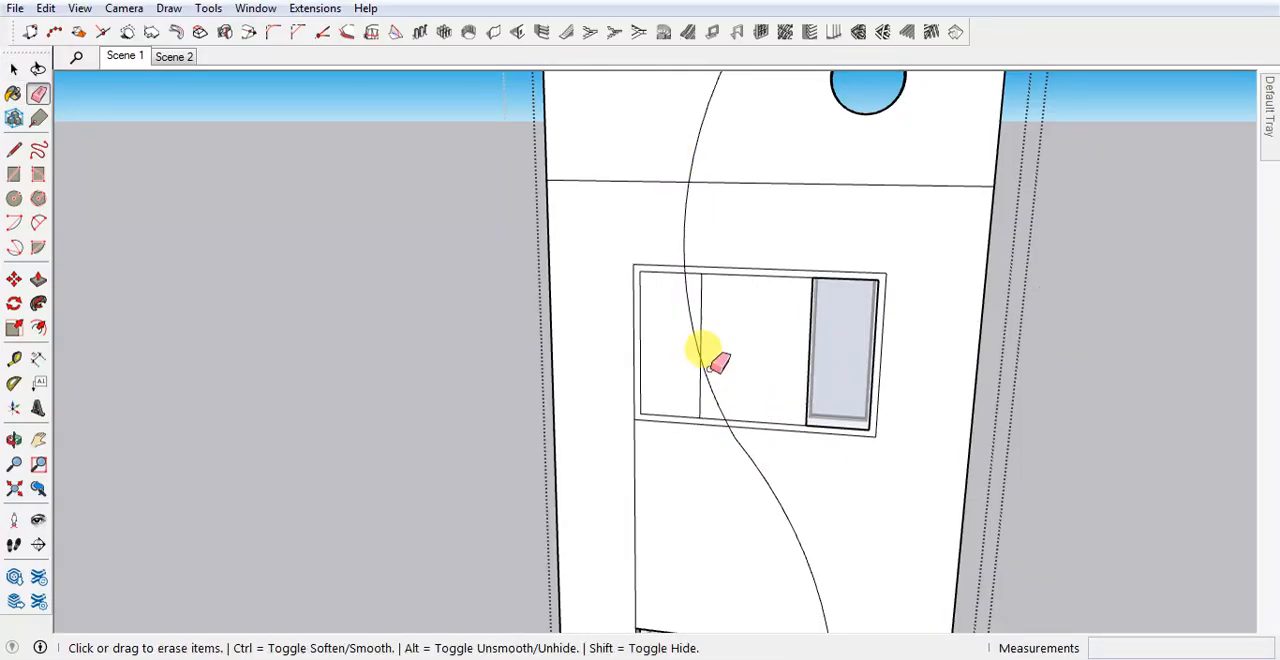
left_click_drag(733, 380, 700, 323)
key("space")
left_click(729, 358)
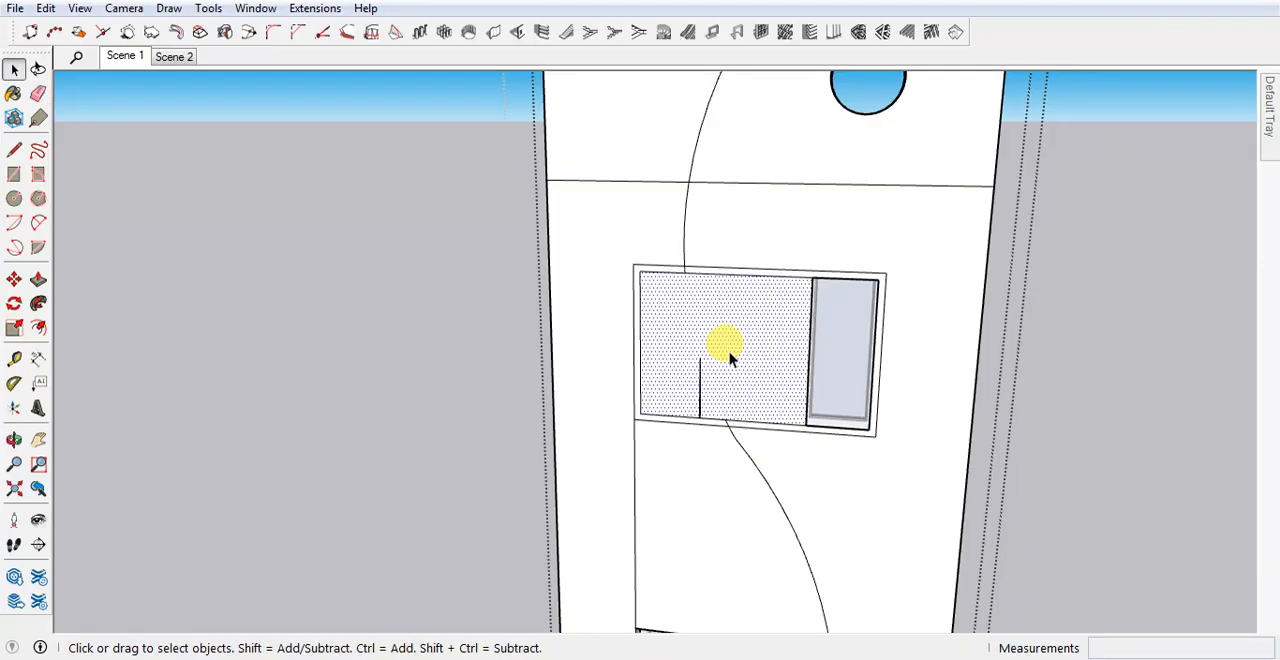
key("Delete")
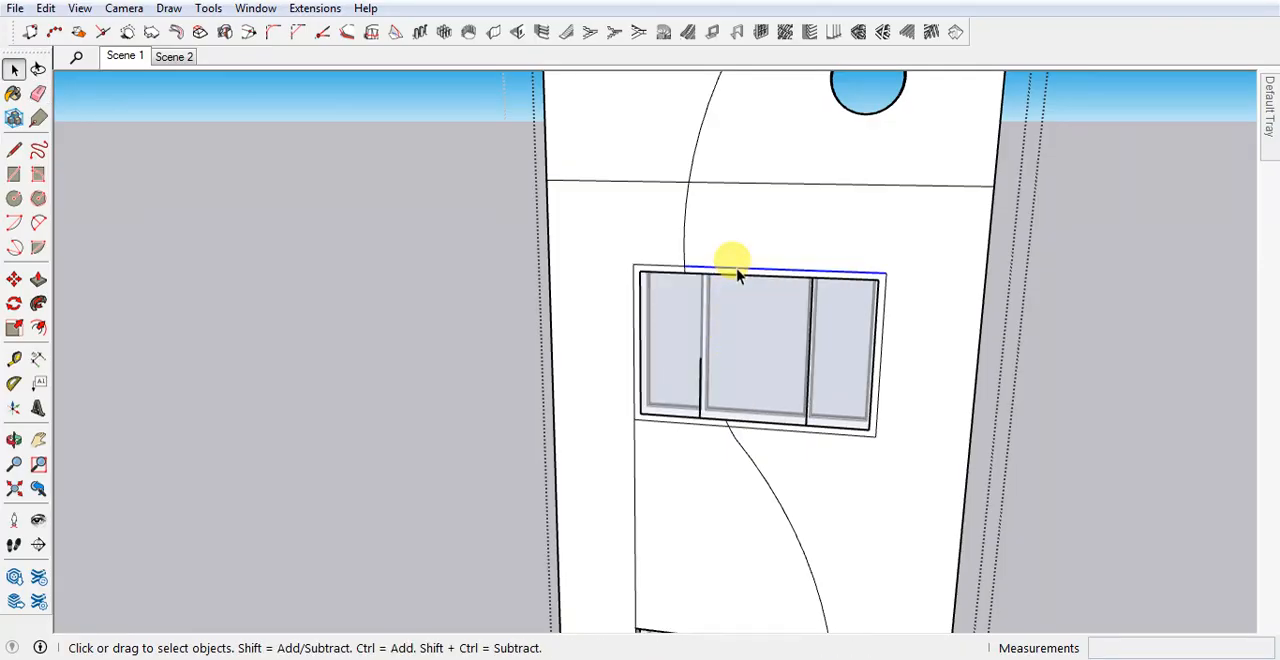
Delete the leftover border faces and frame lines in the upper window opening.
scroll(735, 278, "up", 5)
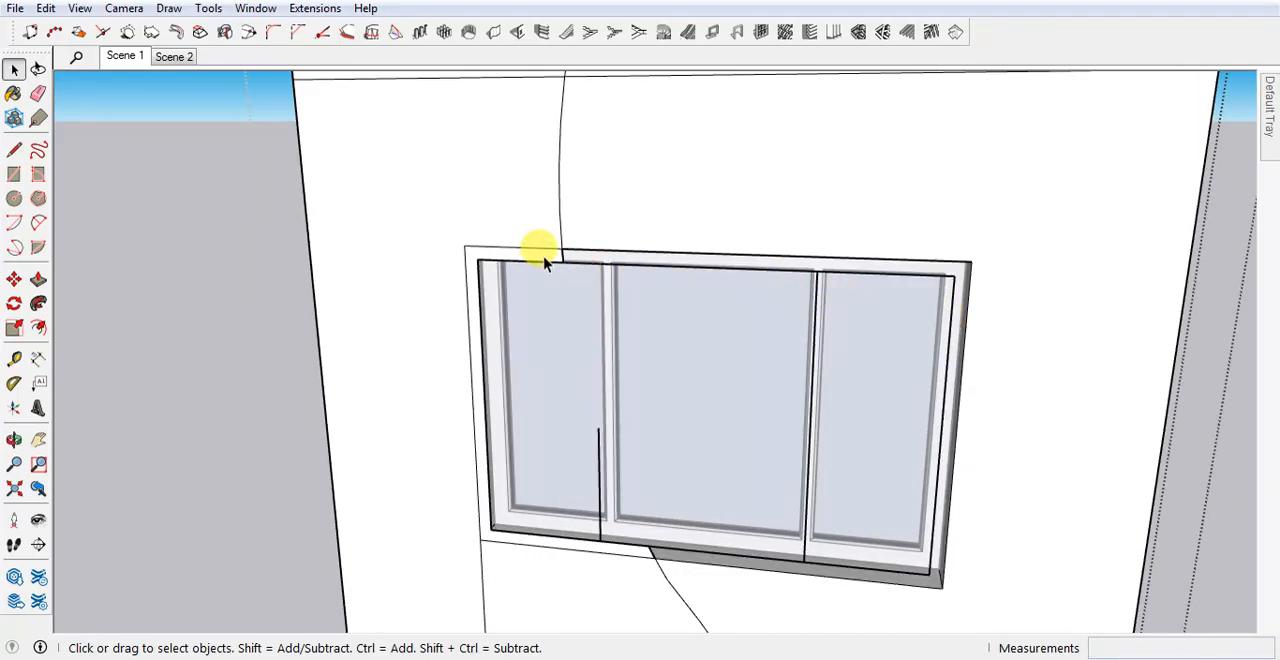
scroll(545, 262, "down", 8)
scroll(535, 440, "up", 5)
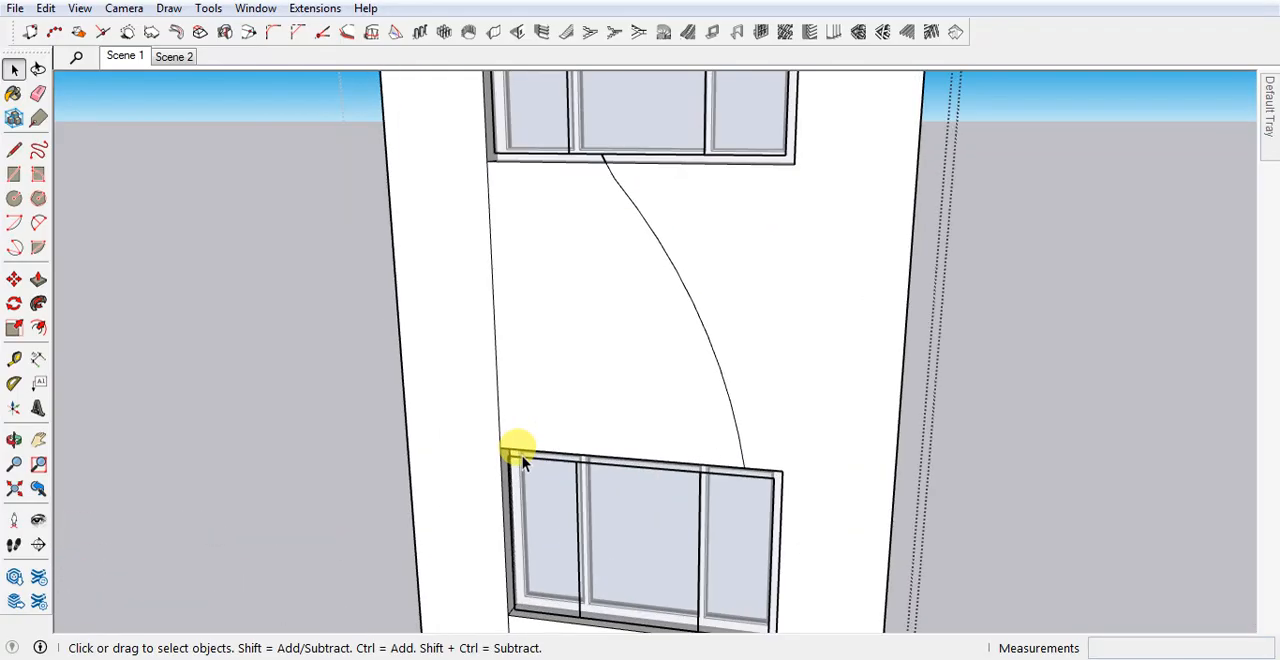
scroll(530, 500, "down", 5)
scroll(560, 314, "up", 6)
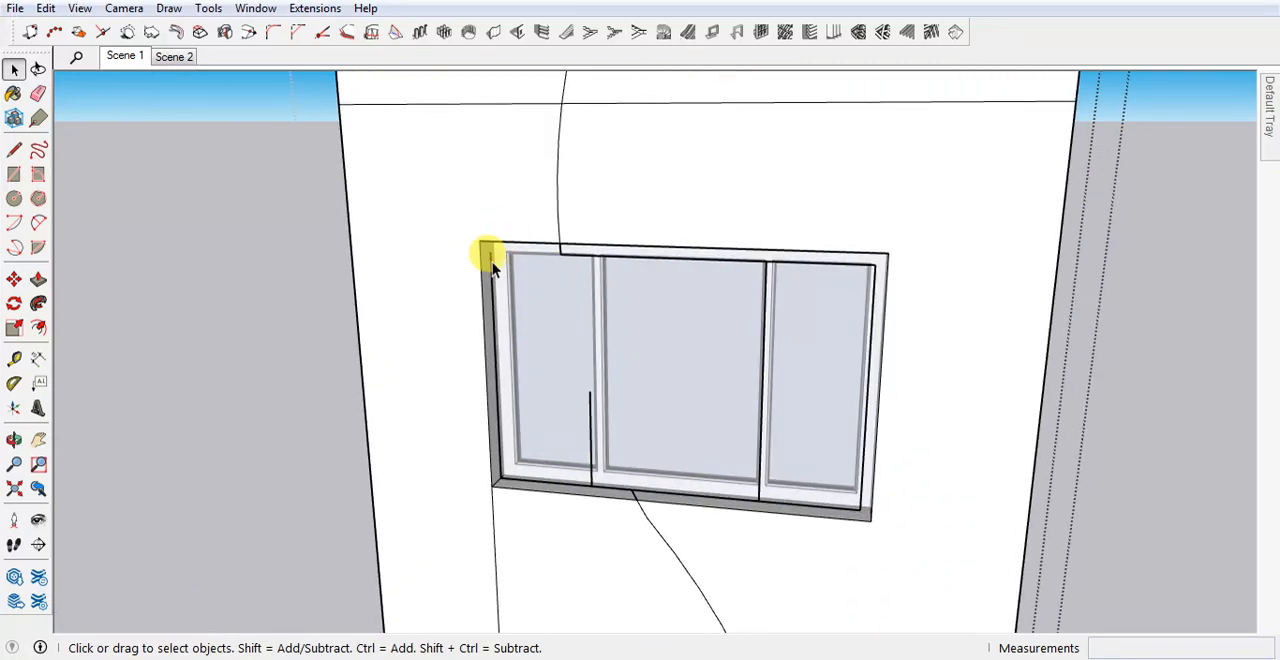
triple_click(491, 265)
left_click(491, 265)
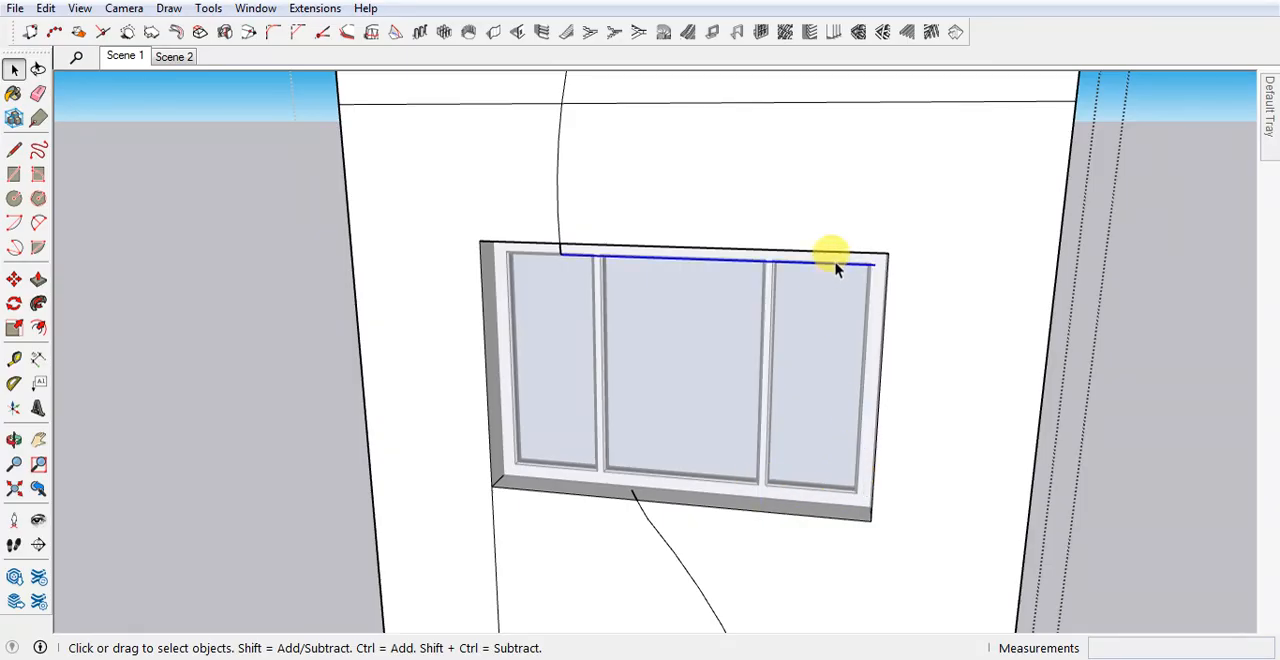
key("Delete")
scroll(560, 290, "down", 6)
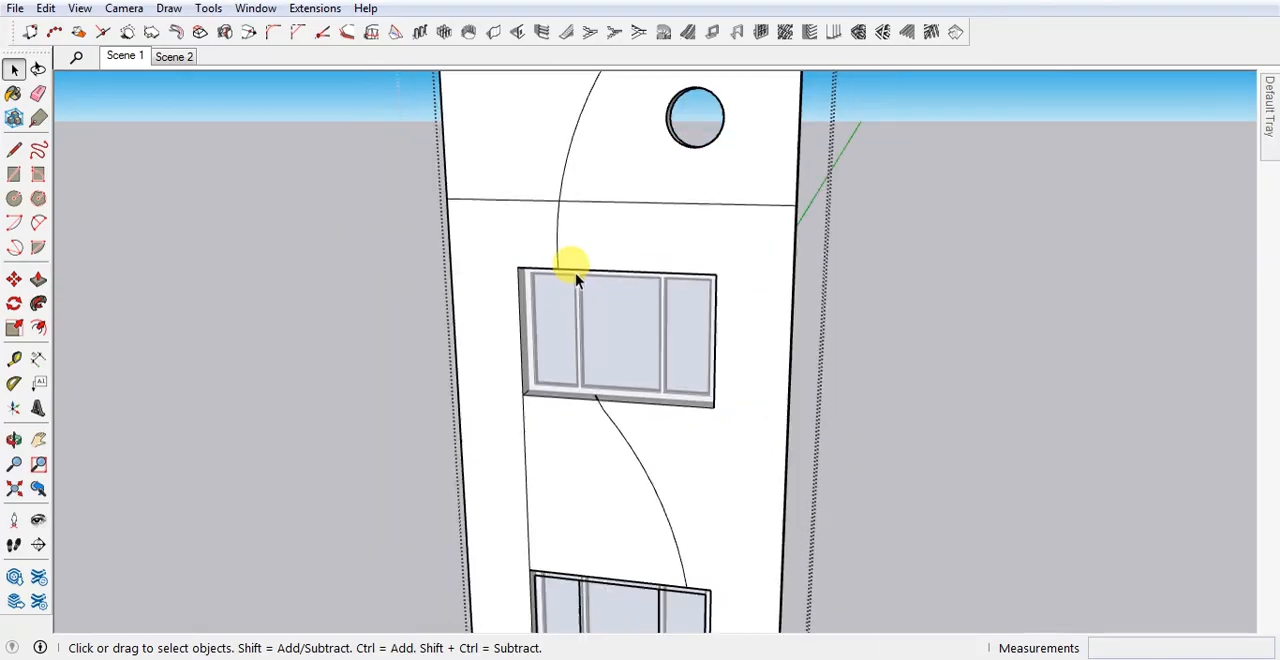
Delete the leftover frame and mullion lines in the lower window opening.
scroll(560, 520, "up", 6)
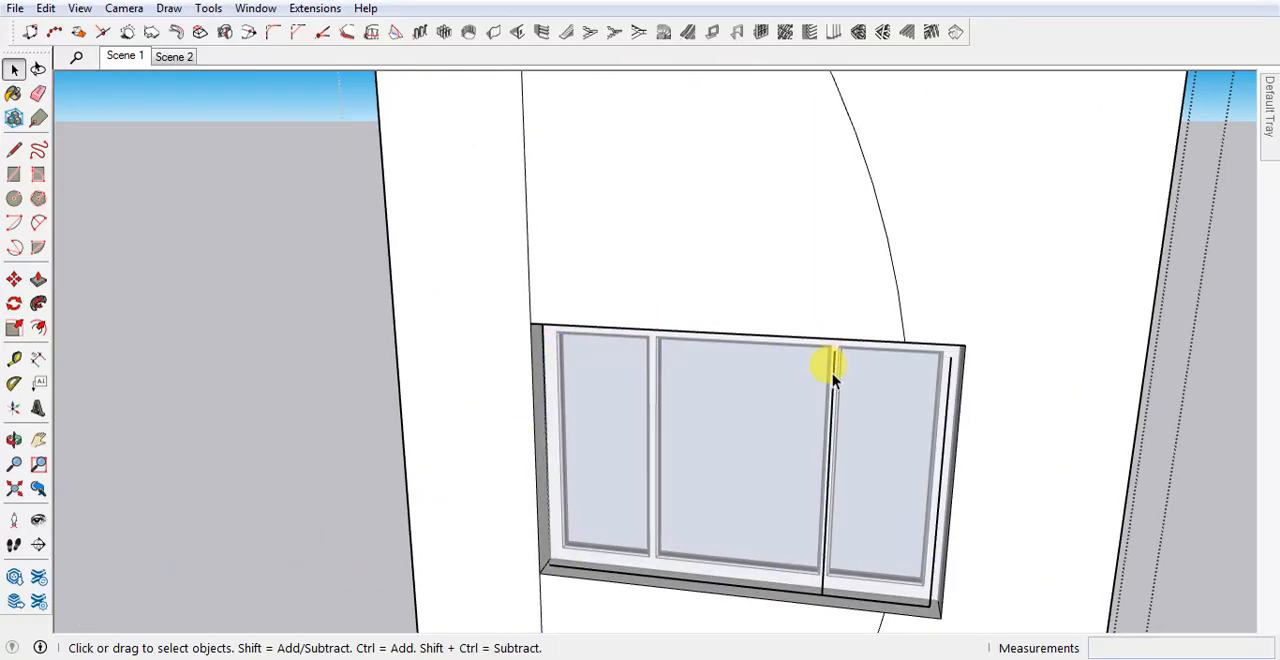
left_click(794, 594)
key("Delete")
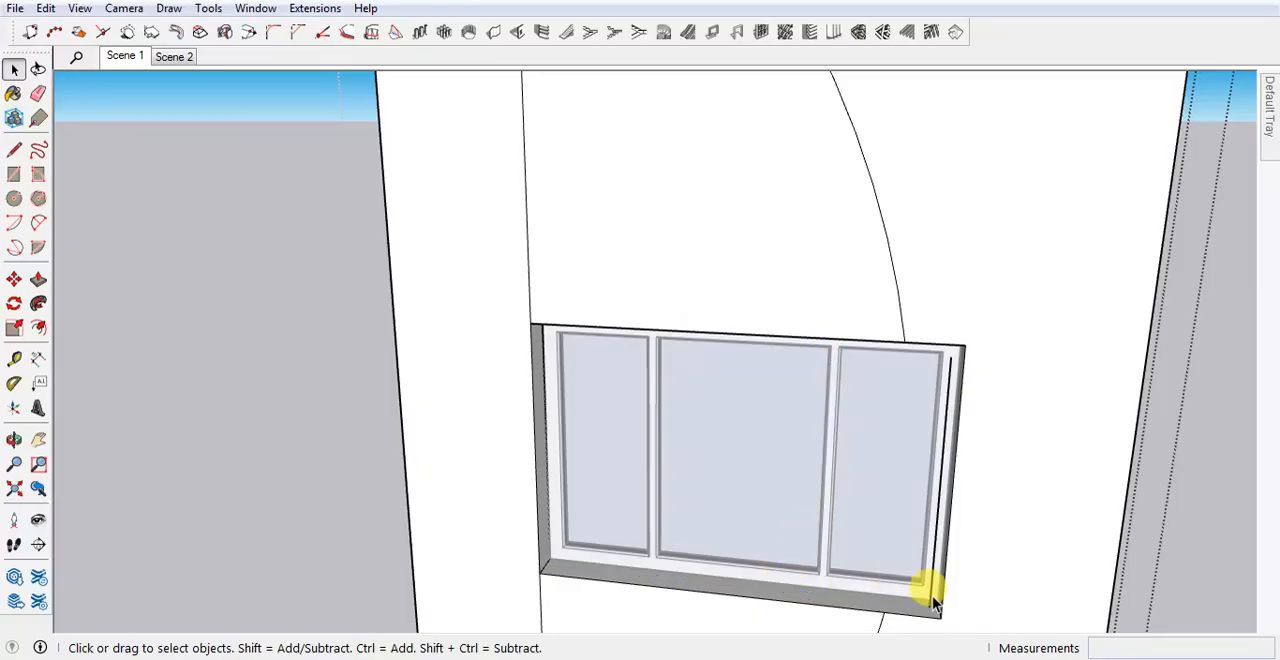
scroll(696, 519, "down", 5)
scroll(690, 330, "up", 7)
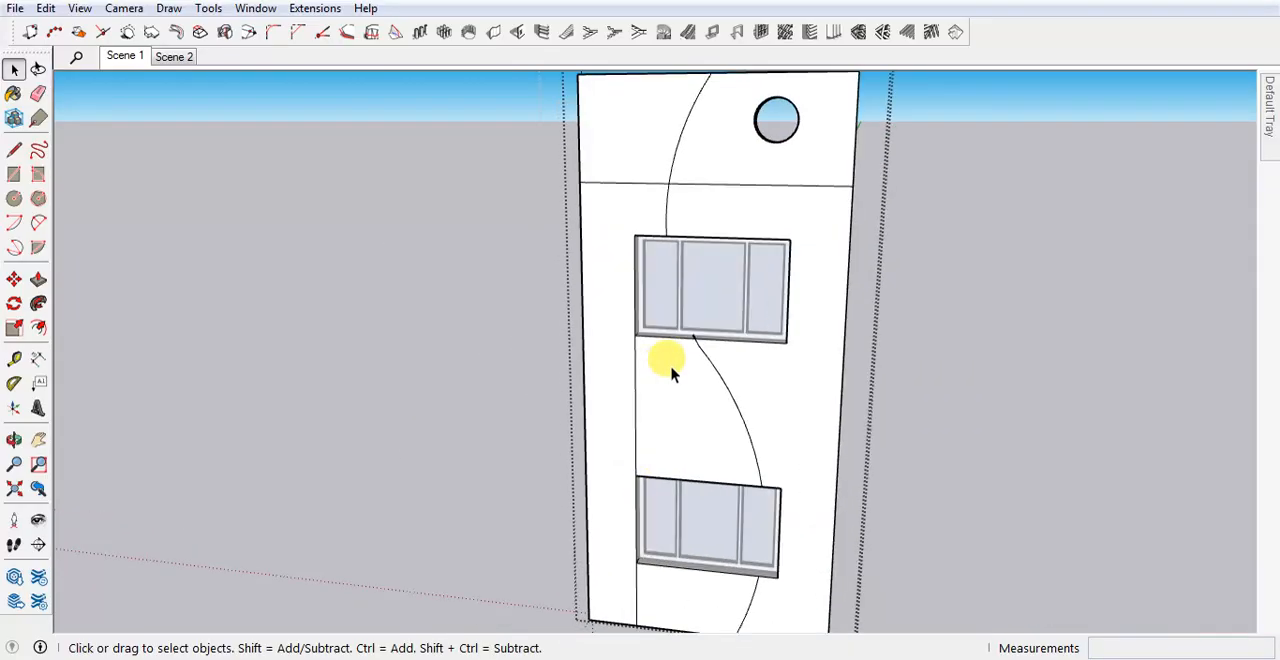
scroll(697, 320, "down", 6)
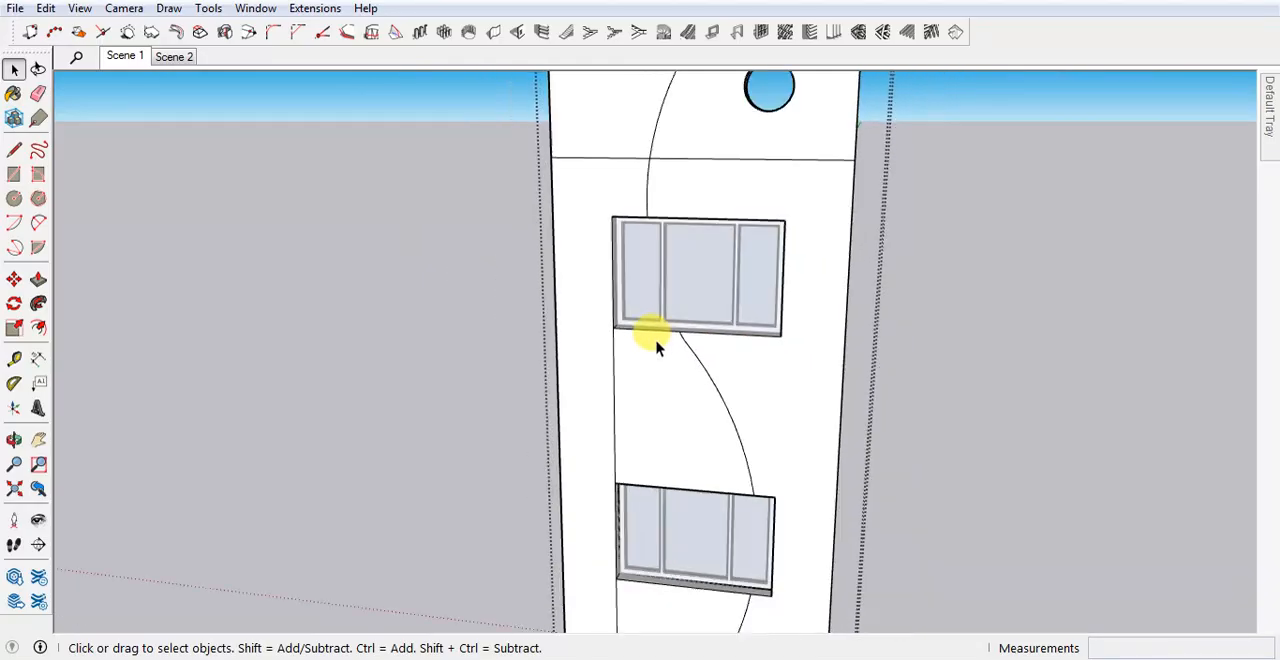
Erase the leftover vertical line below the windows' left edges and the part of the horizontal line right of the upper curve.
key("e")
left_click_drag(634, 406, 618, 410)
key("space")
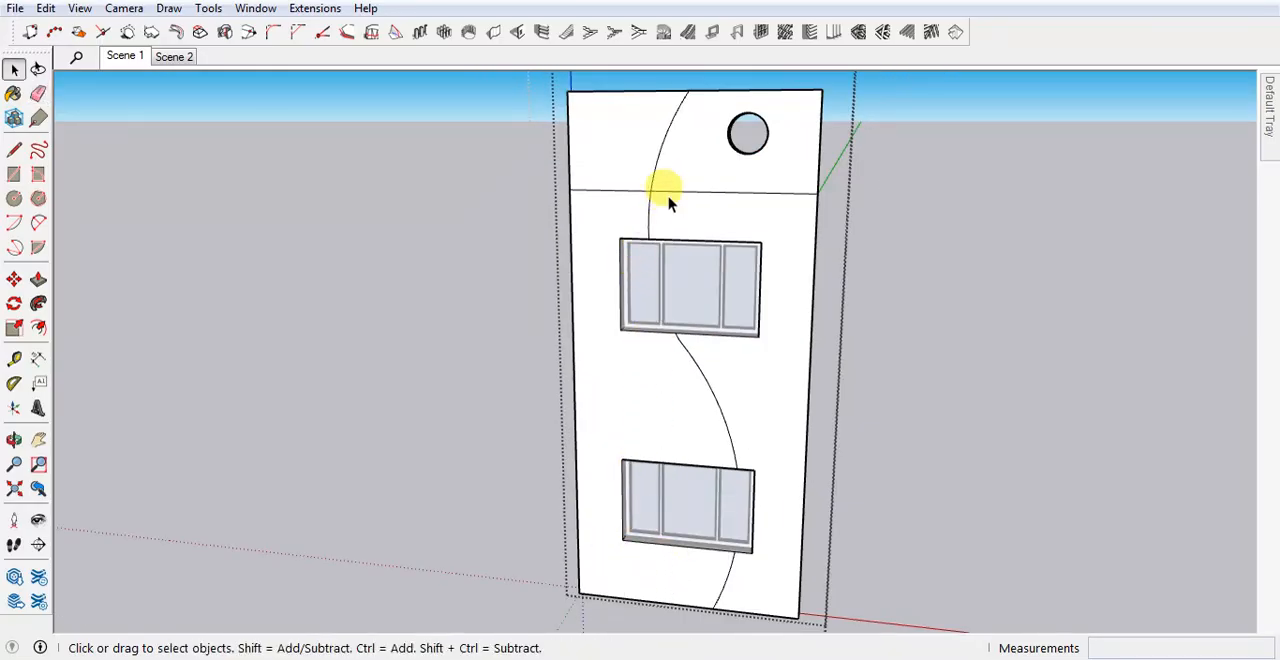
key("e")
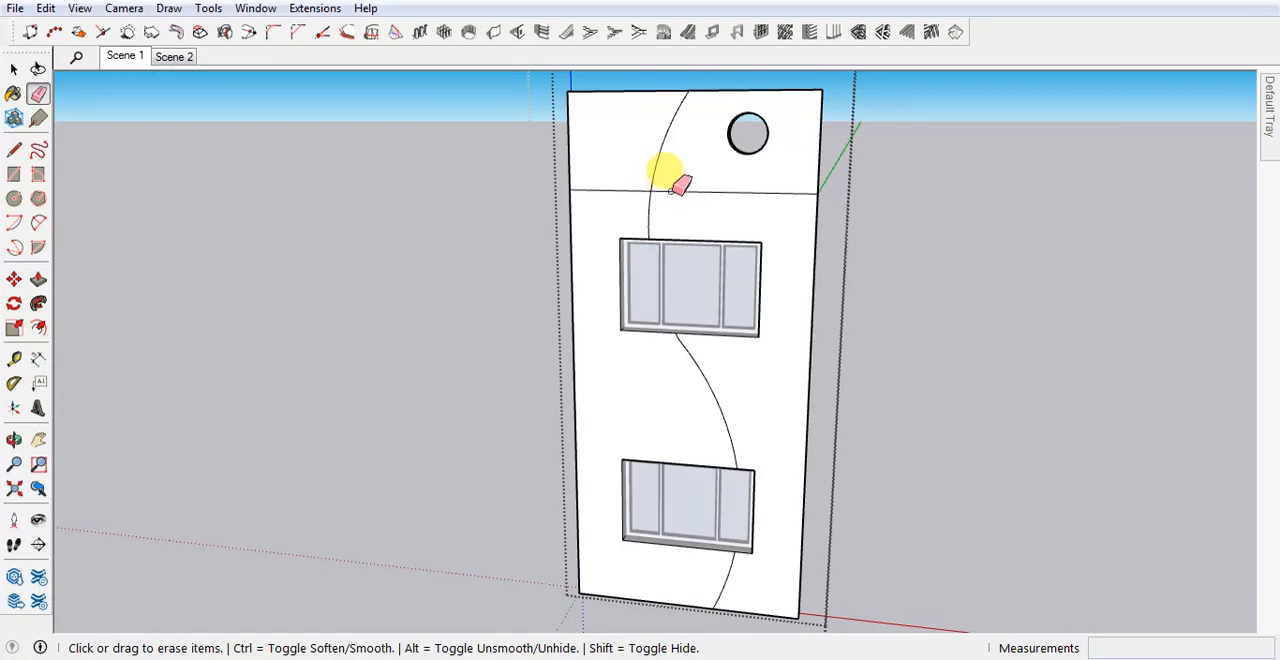
key("space")
middle_click_drag(654, 203, 694, 200)
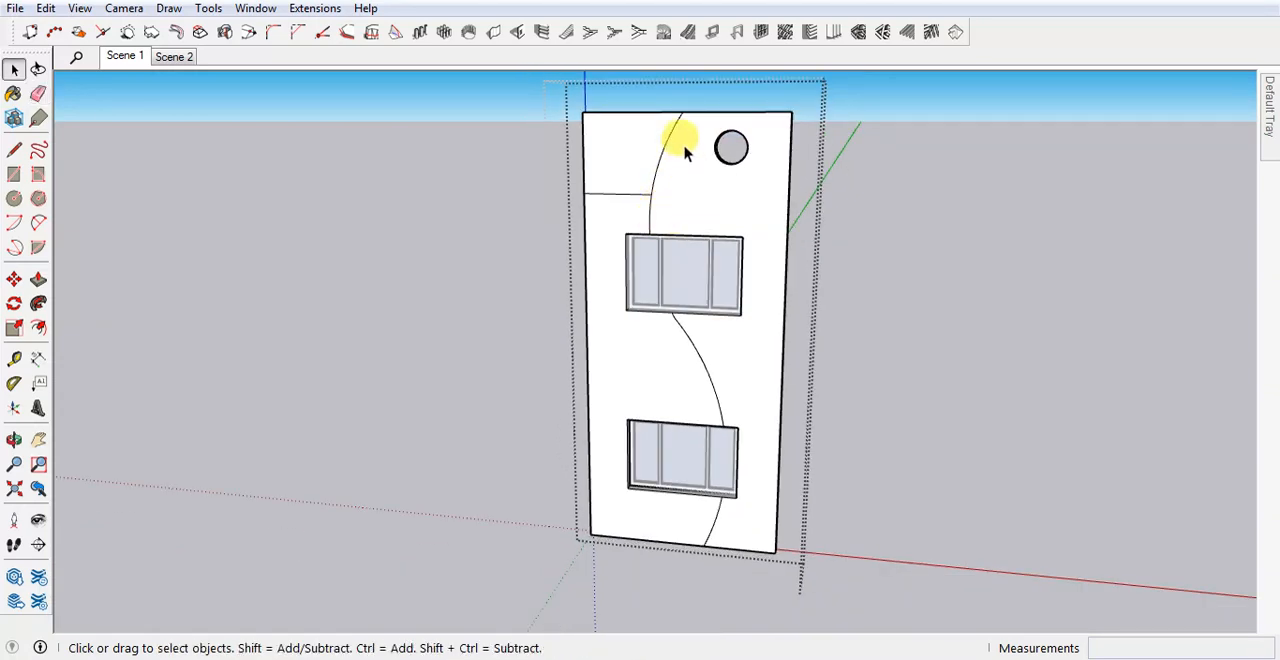
Push/Pull the panel face on the right side of the curve outward by 3.
mouse_move(745, 430)
middle_mouse_down()
mouse_move(714, 434)
mouse_move(735, 415)
middle_mouse_up()
key("p")
left_click(688, 245)
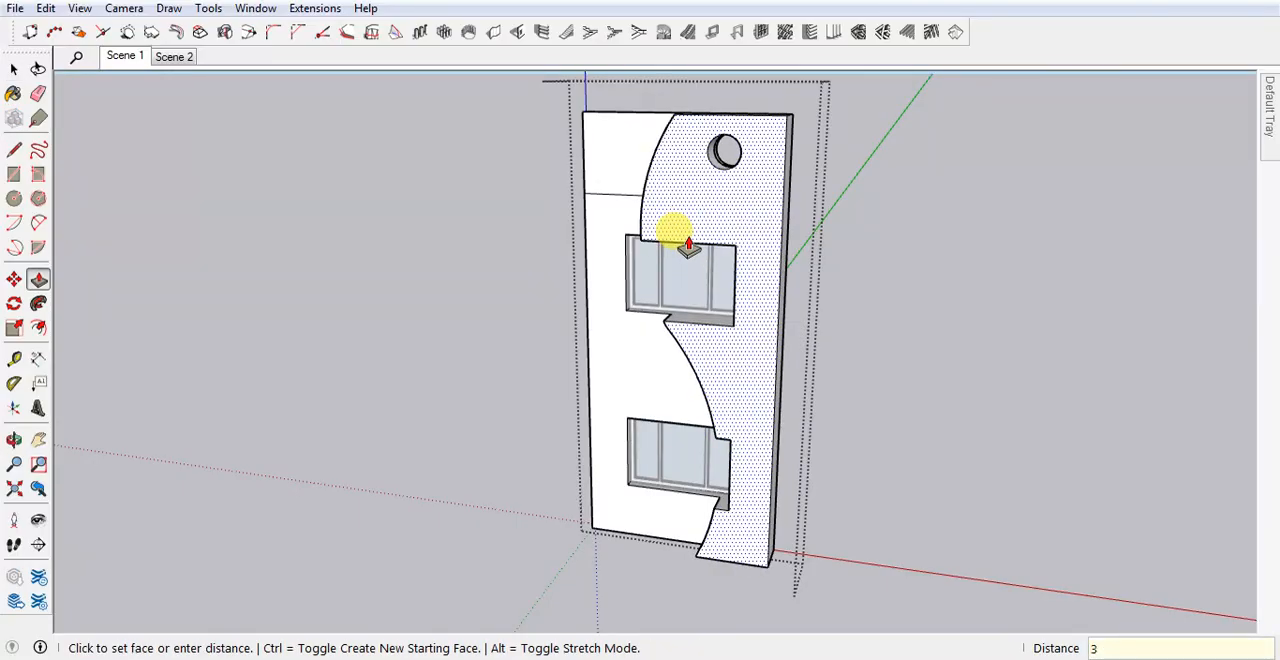
key("Return")
middle_click_drag(625, 310, 940, 398)
key("space")
Erase the remaining horizontal line left of the upper curve and its short leftover edge on the raised side, and close the panel group.
scroll(611, 192, "up", 1)
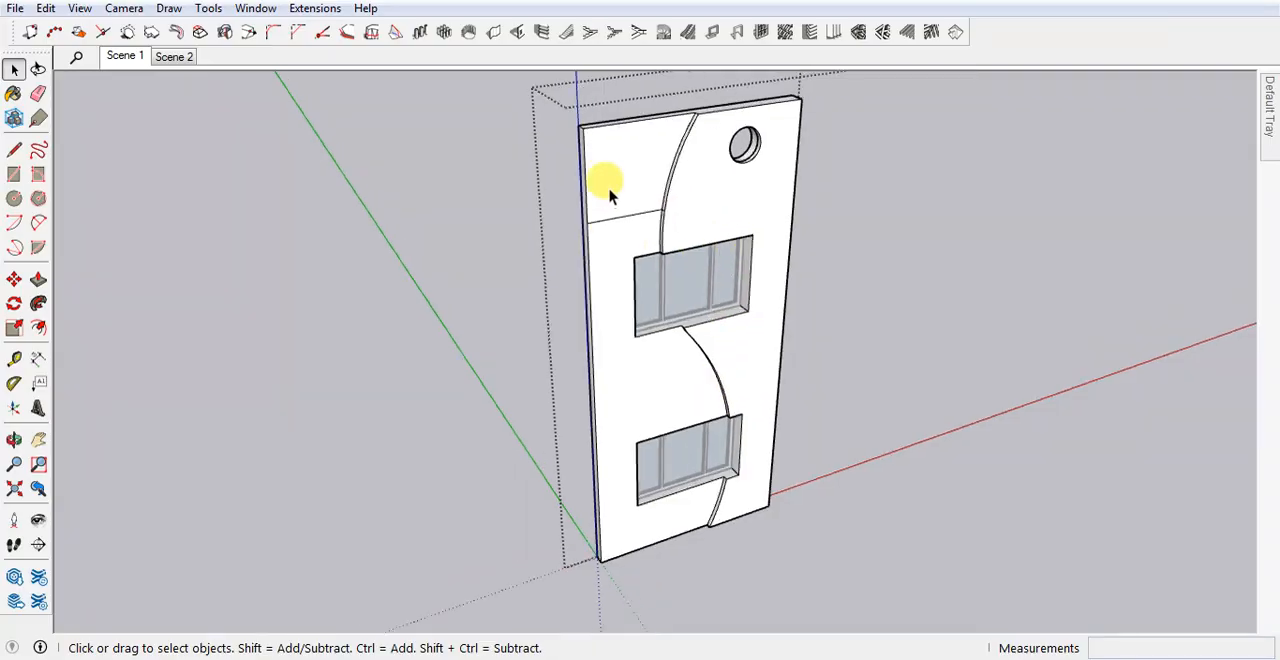
middle_click_drag(611, 192, 663, 160)
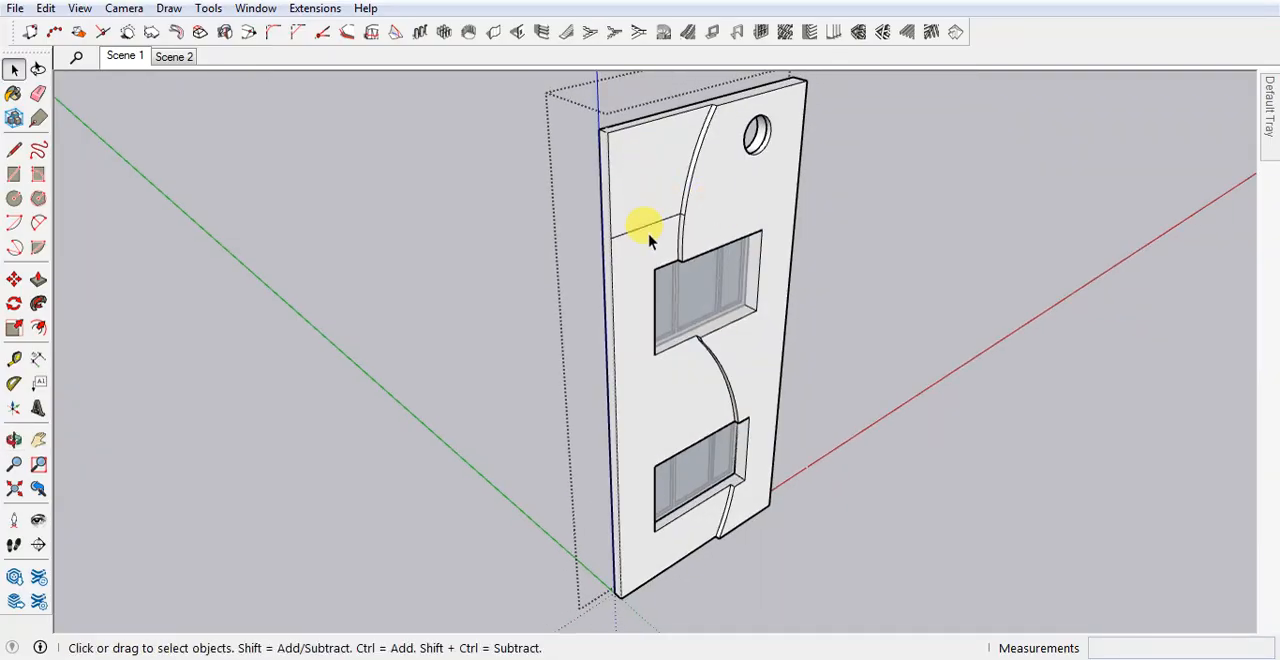
key("e")
scroll(662, 215, "up", 4)
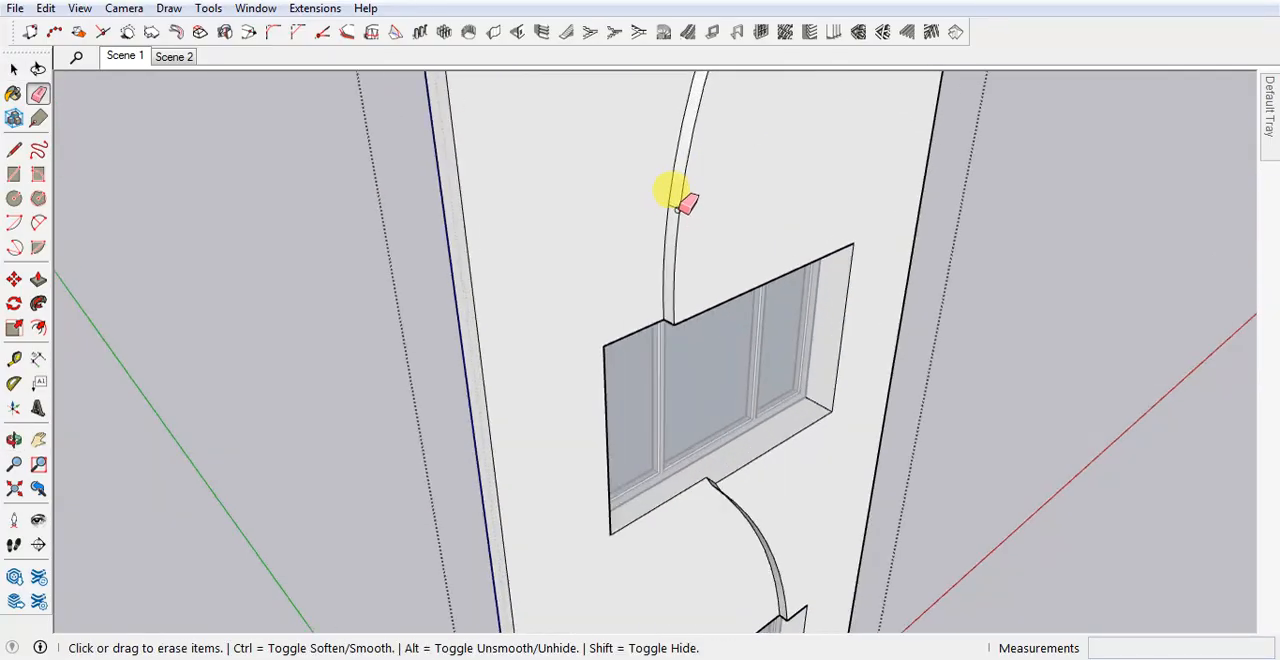
scroll(590, 218, "down", 1)
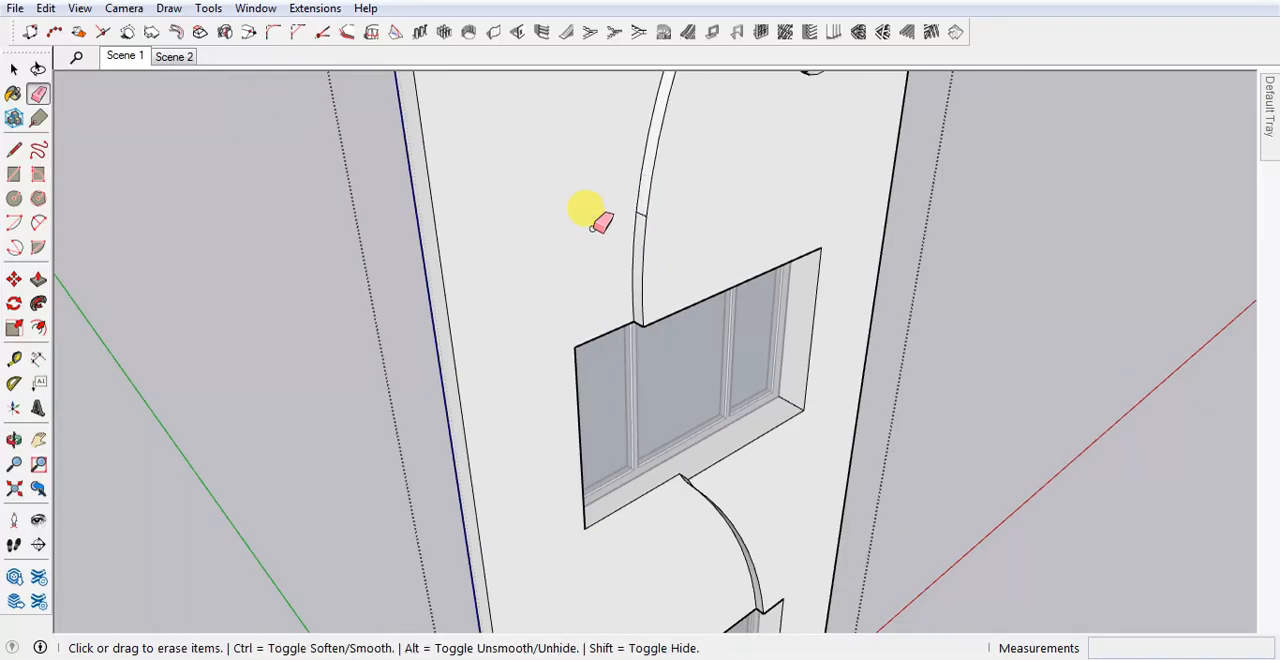
scroll(598, 222, "down", 8)
key("space")
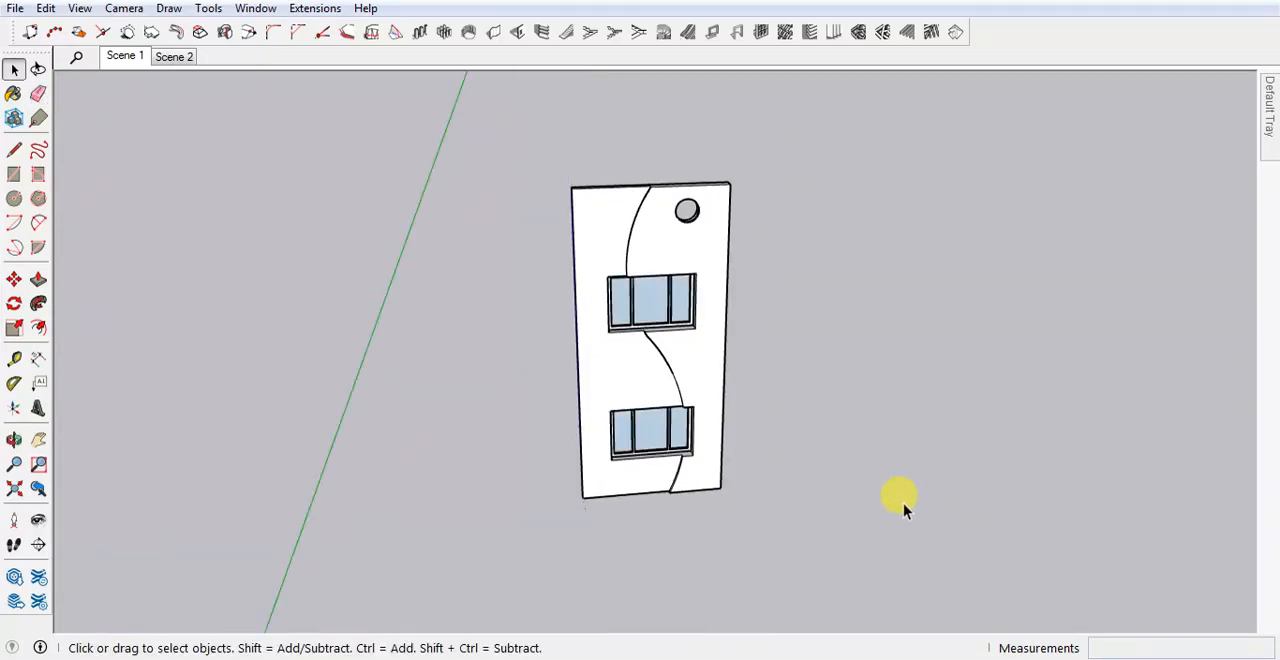
Restore the Scene 1 view and examine the facade panel against the complete house.
middle_click_drag(903, 503, 735, 460)
left_click(174, 56)
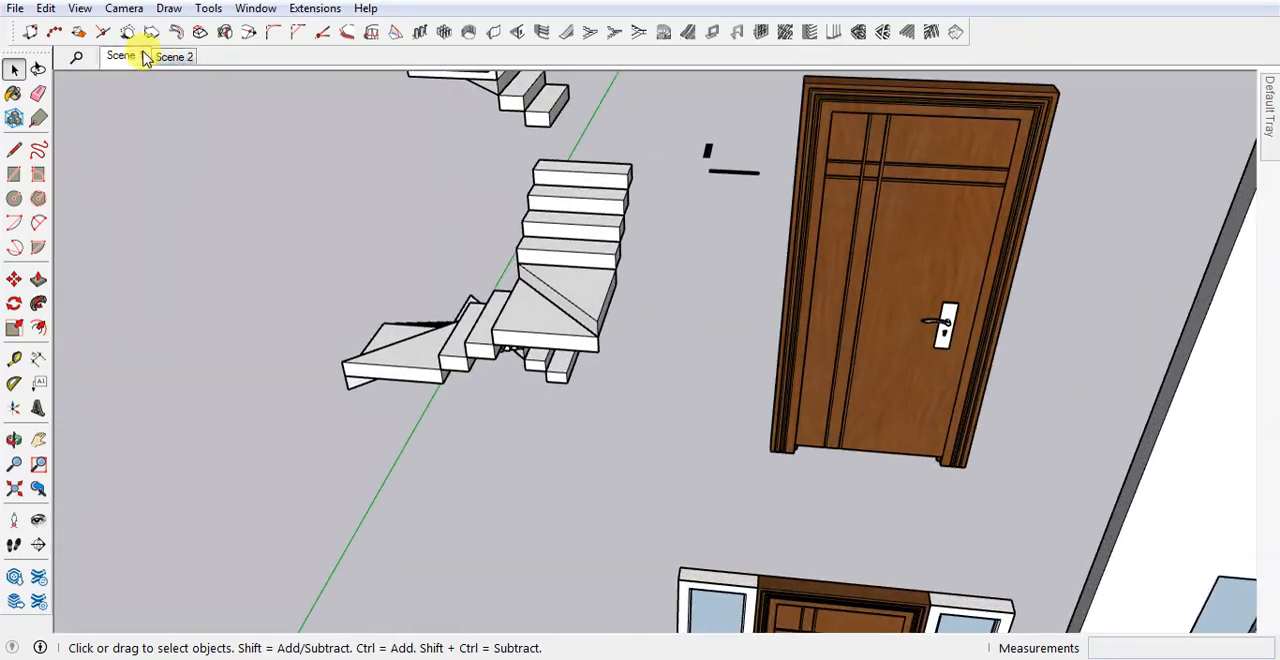
left_click(125, 56)
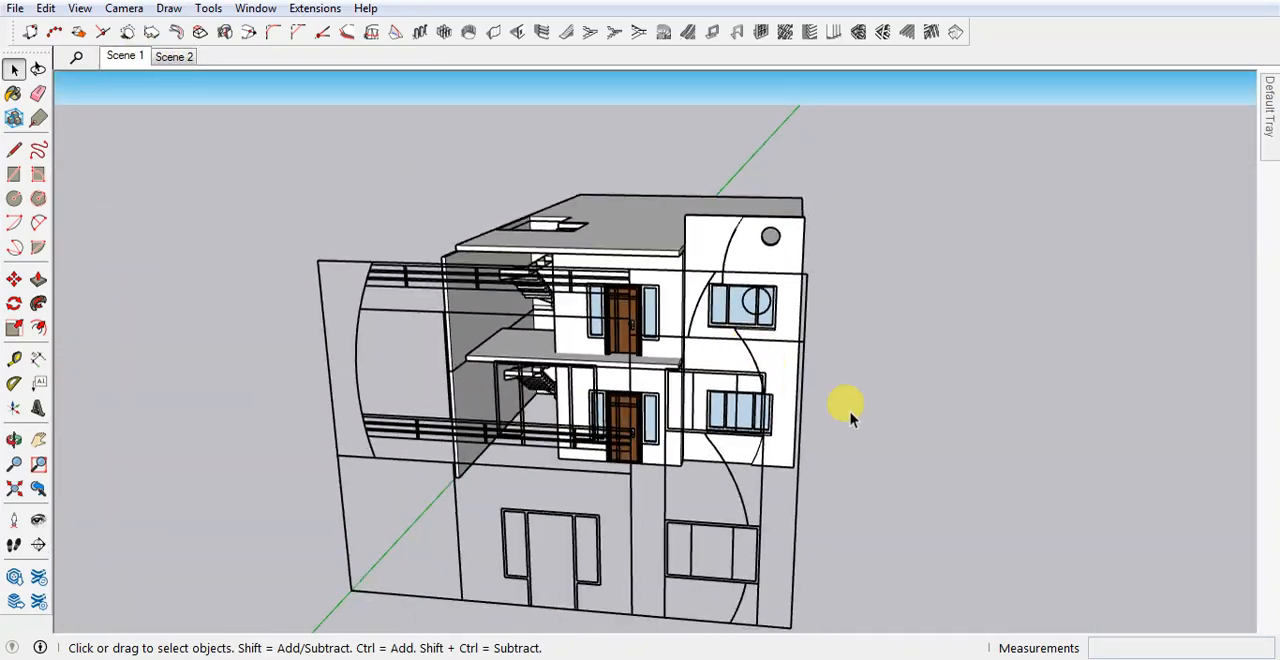
middle_click_drag(850, 418, 651, 302)
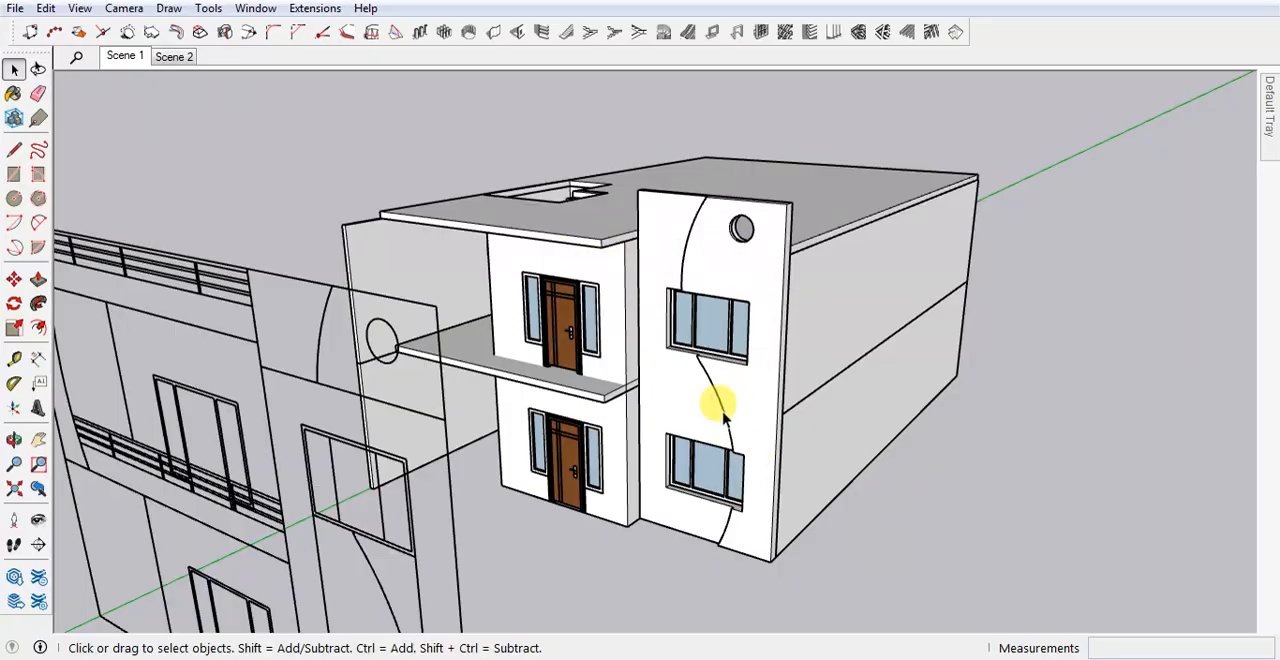
middle_click_drag(533, 340, 803, 315)
middle_click_drag(757, 375, 343, 423)
Move the elevation drawing back onto the house, snapping its bottom-edge division point to the entrance wall's bottom corner.
left_click(591, 540)
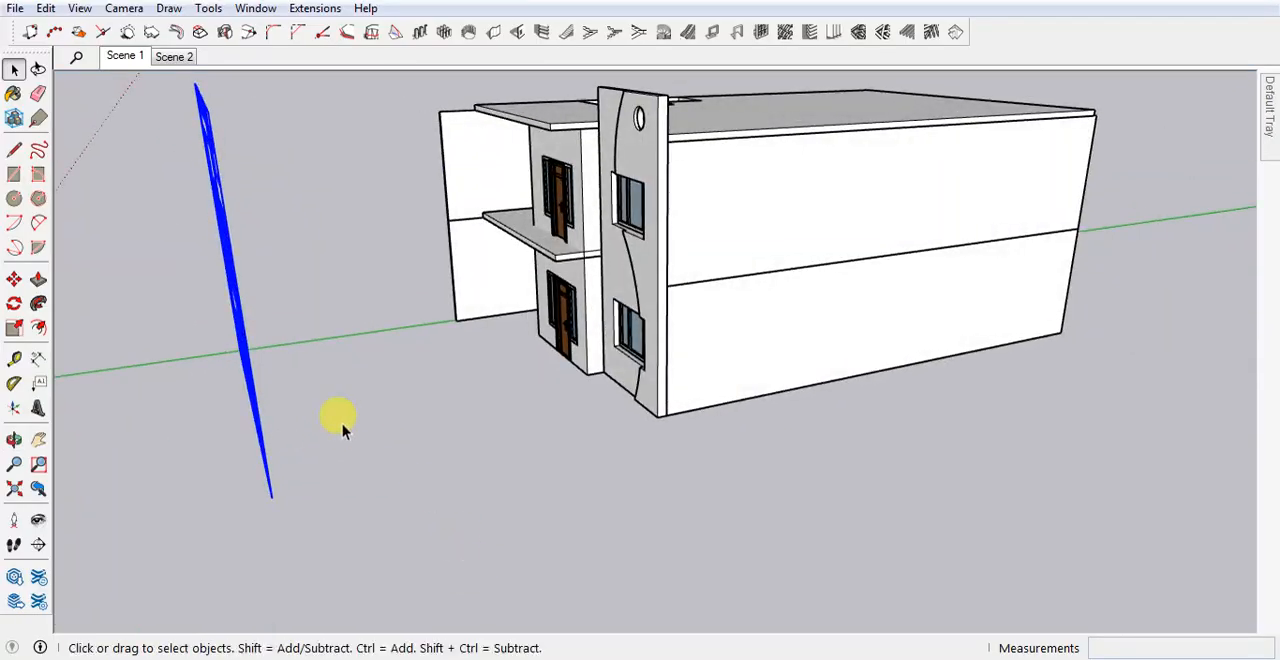
middle_click_drag(300, 380, 537, 429)
key("m")
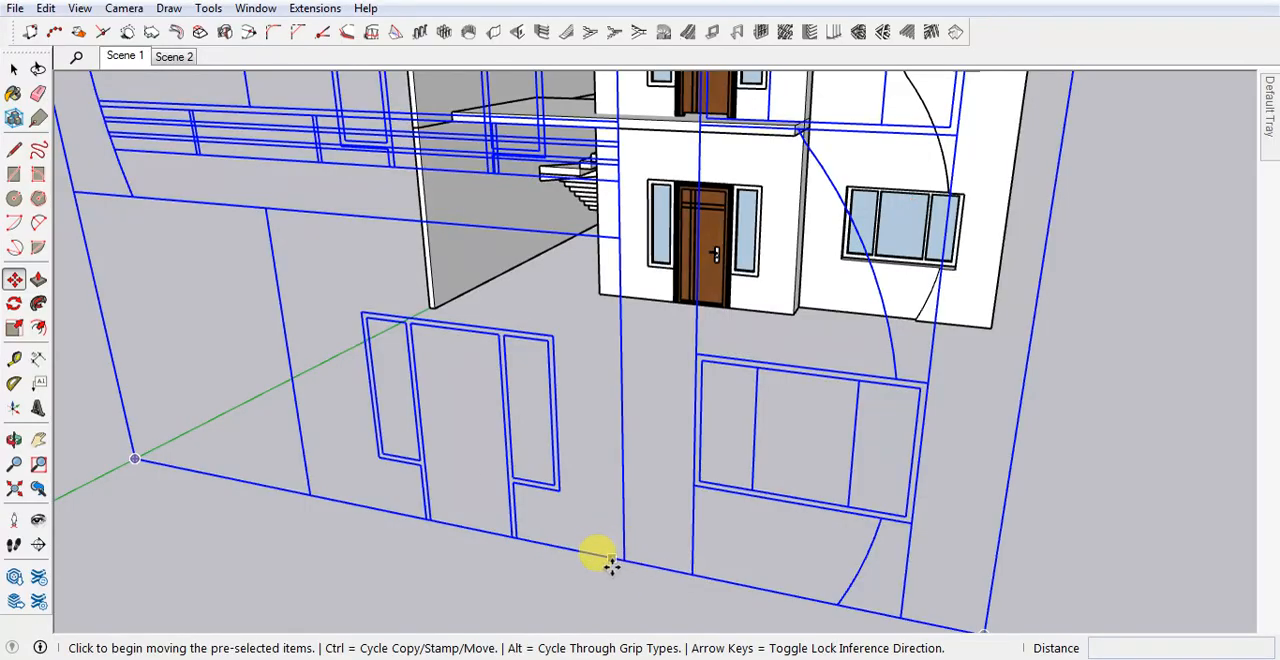
left_click(622, 560)
scroll(787, 304, "up", 4)
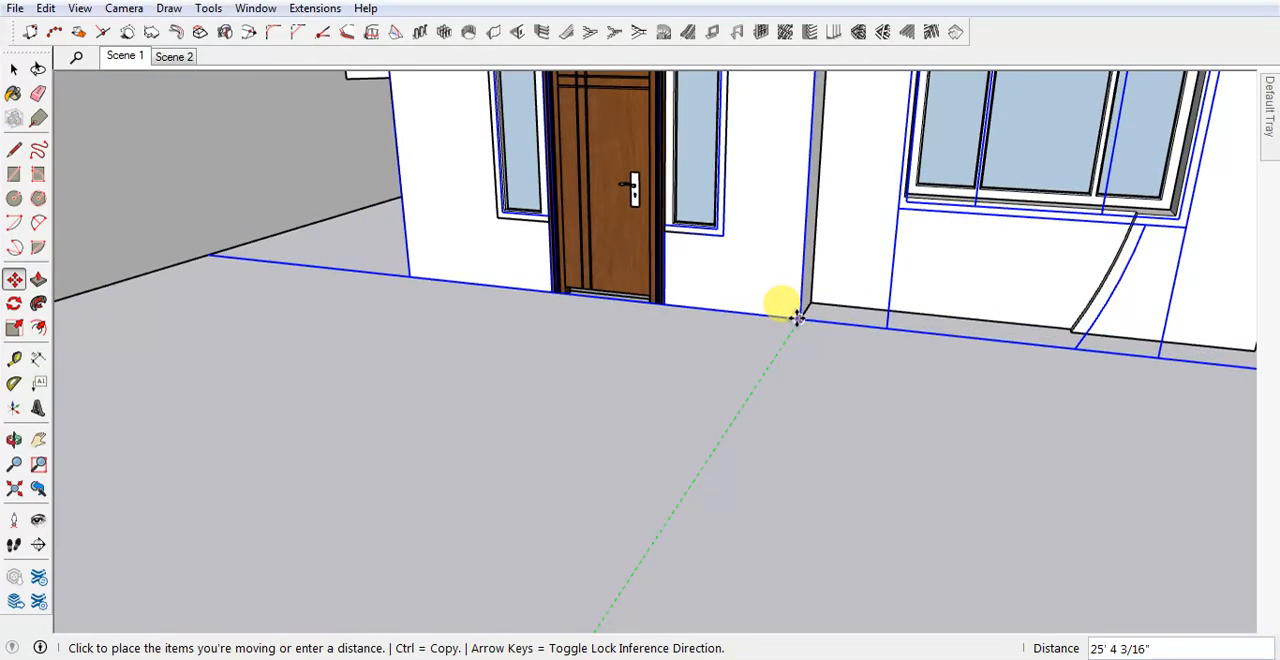
left_click(797, 316)
scroll(762, 488, "down", 1)
scroll(760, 492, "down", 4)
middle_click_drag(703, 526, 468, 239)
key("space")
Examine how the elevation drawing lines up with the left side wall, balcony slabs and stairs.
scroll(750, 345, "up", 3)
scroll(771, 334, "down", 2)
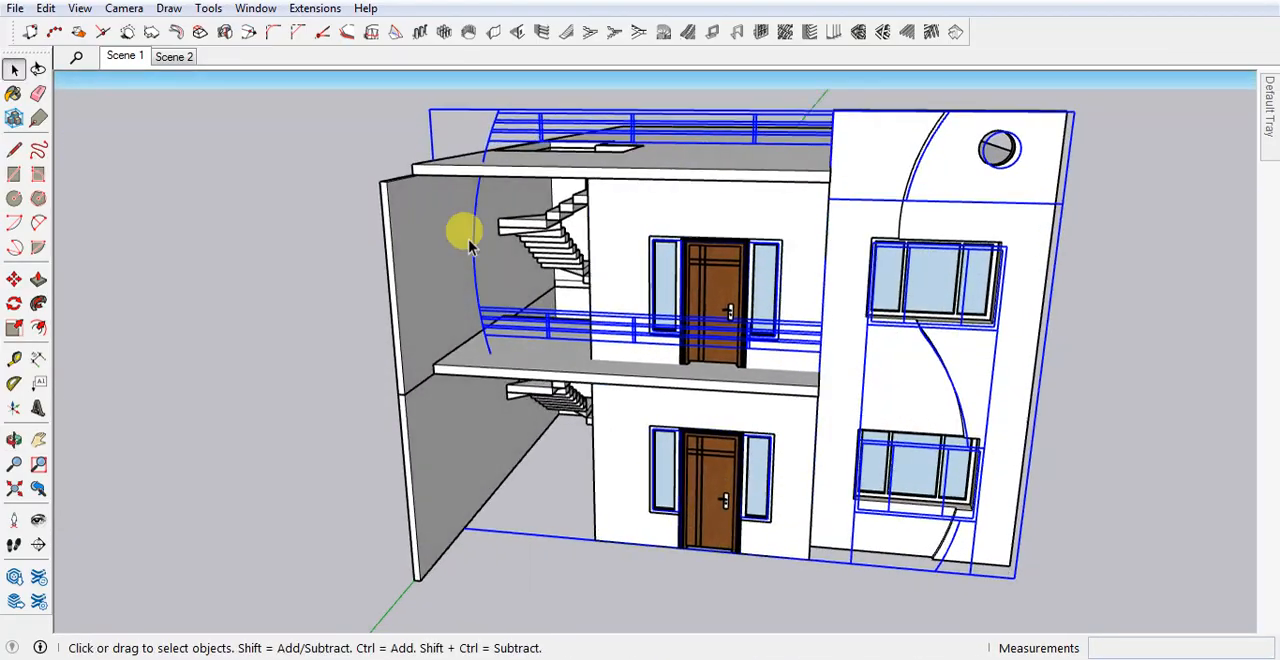
scroll(438, 318, "down", 3)
middle_click_drag(406, 377, 617, 343)
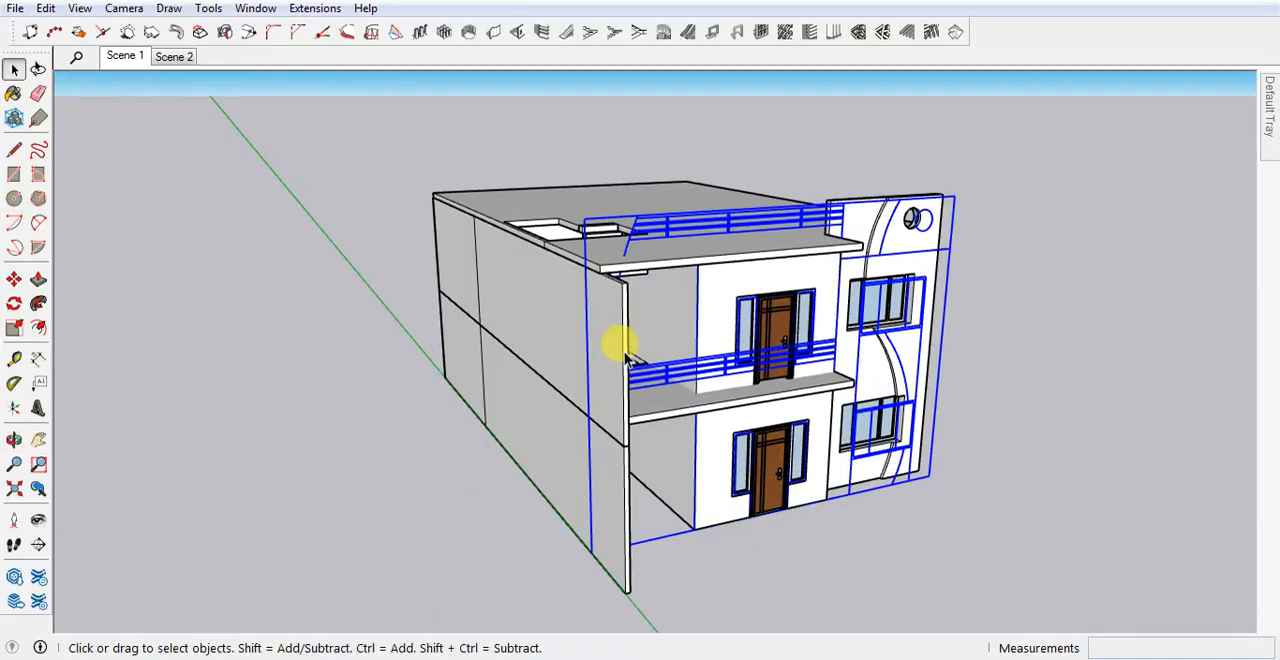
scroll(633, 222, "up", 3)
scroll(849, 449, "down", 3)
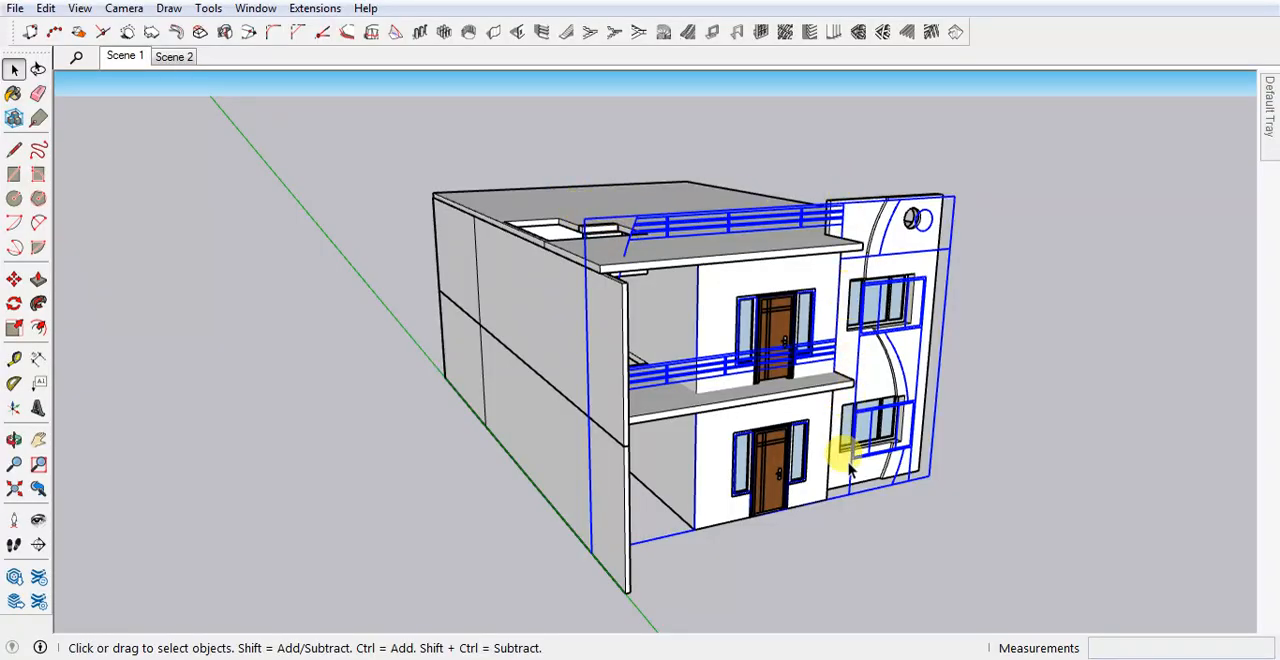
middle_click_drag(613, 499, 509, 277)
scroll(560, 201, "up", 3)
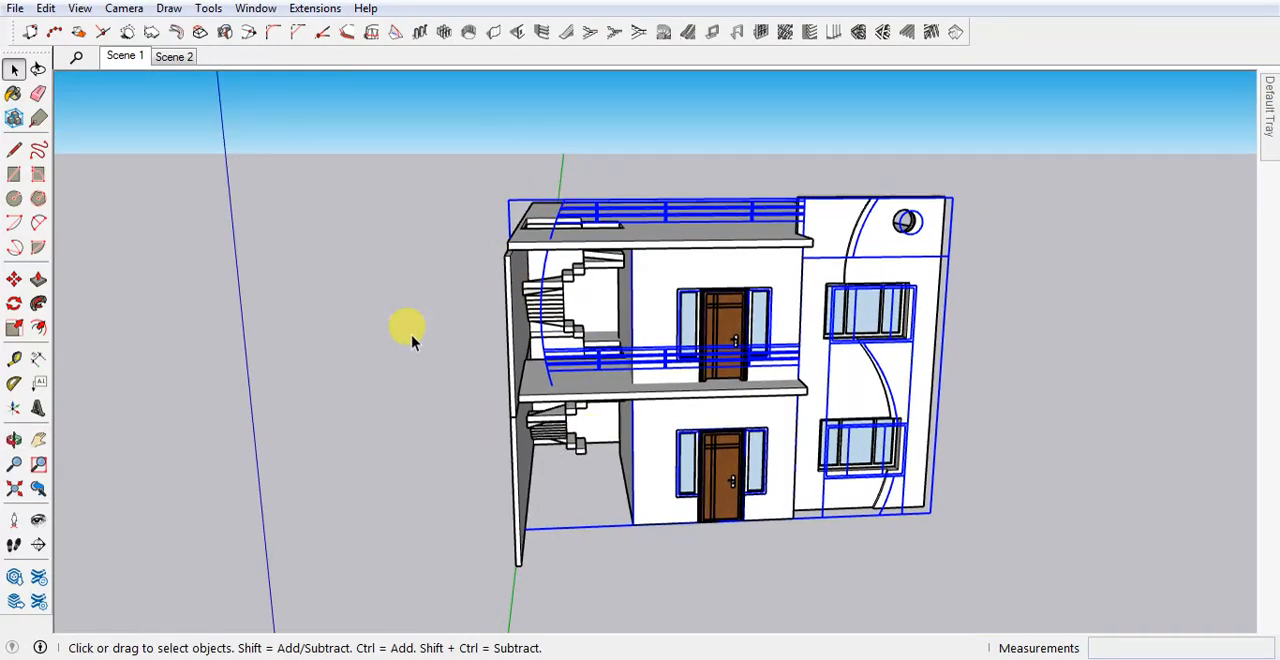
scroll(525, 361, "down", 3)
middle_click_drag(525, 361, 633, 310)
scroll(633, 310, "up", 3)
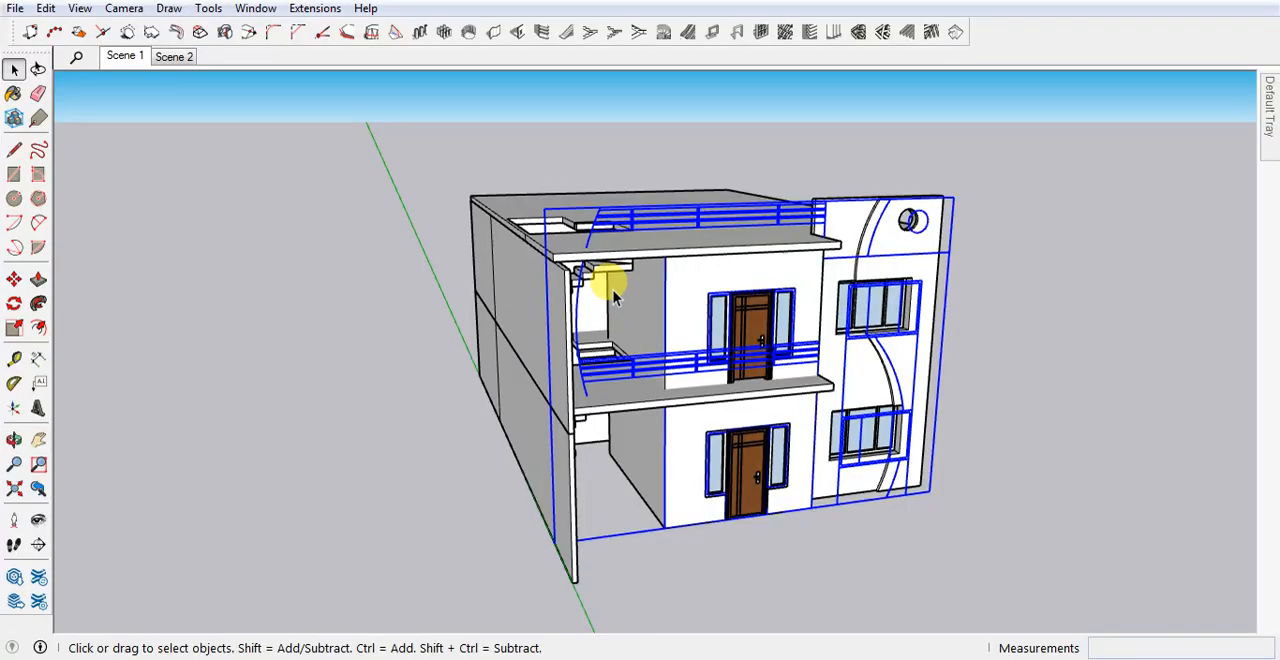
Select the roof slab above the upper floor, recall Scene 2 and delete the slab.
left_click(623, 240)
left_click(178, 57)
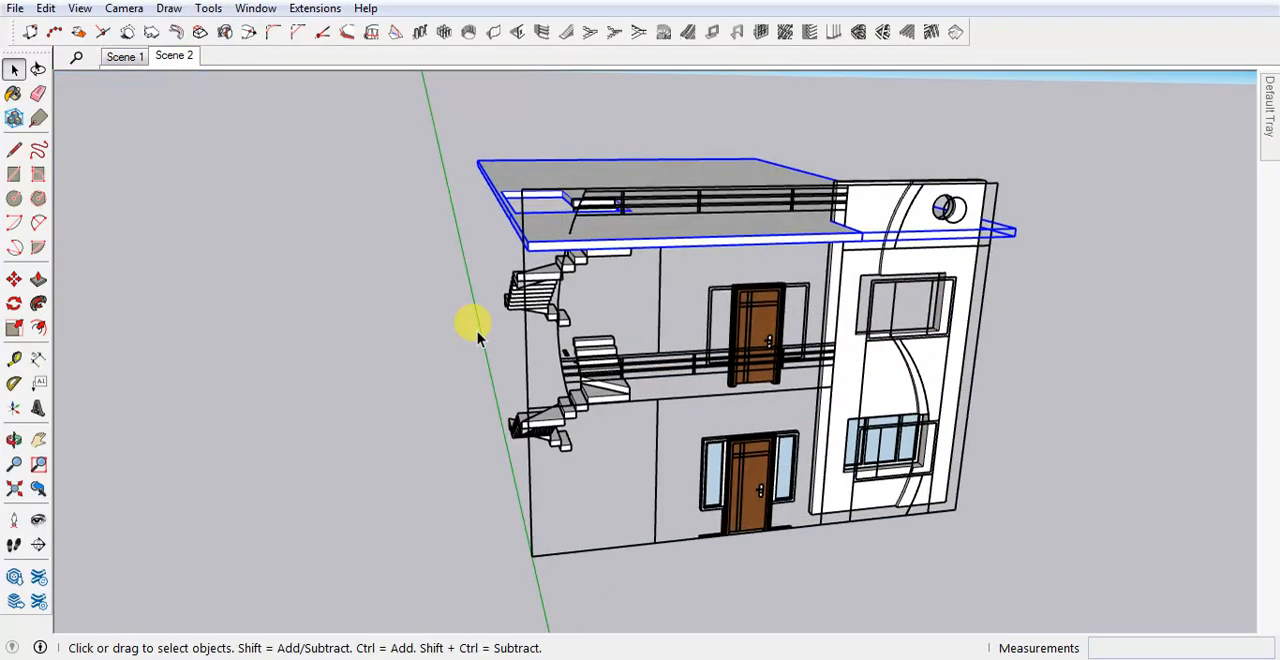
scroll(474, 325, "up", 5)
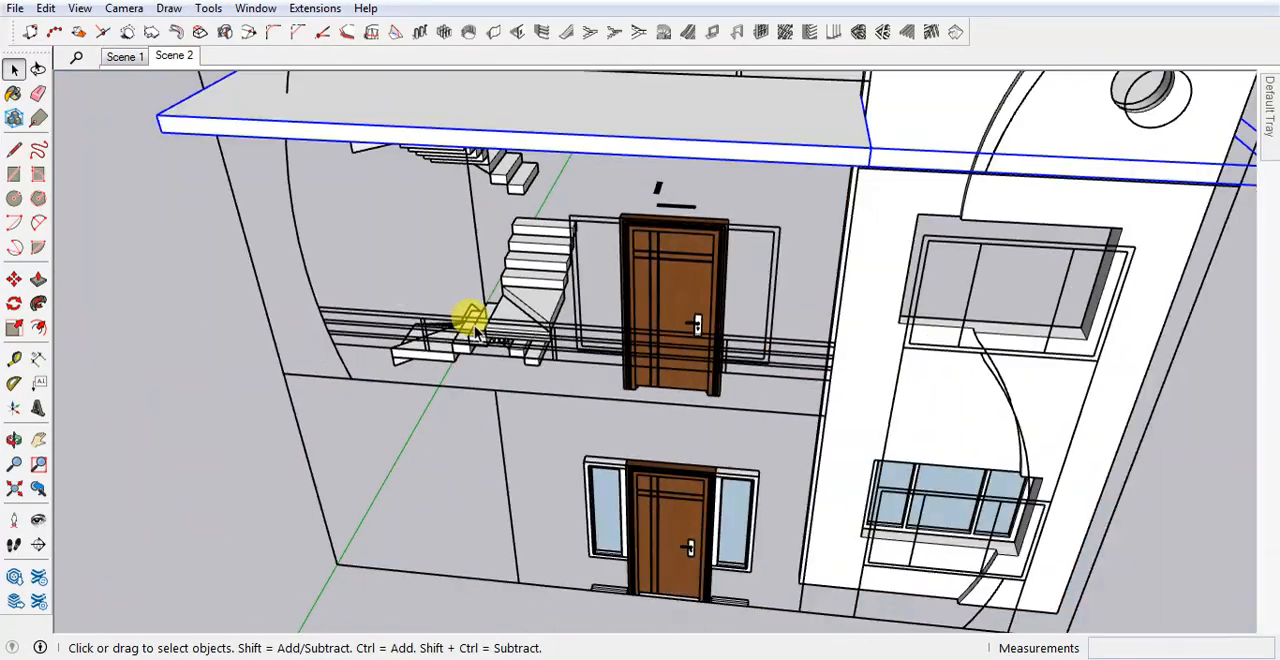
scroll(474, 325, "down", 5)
middle_click_drag(474, 325, 435, 205)
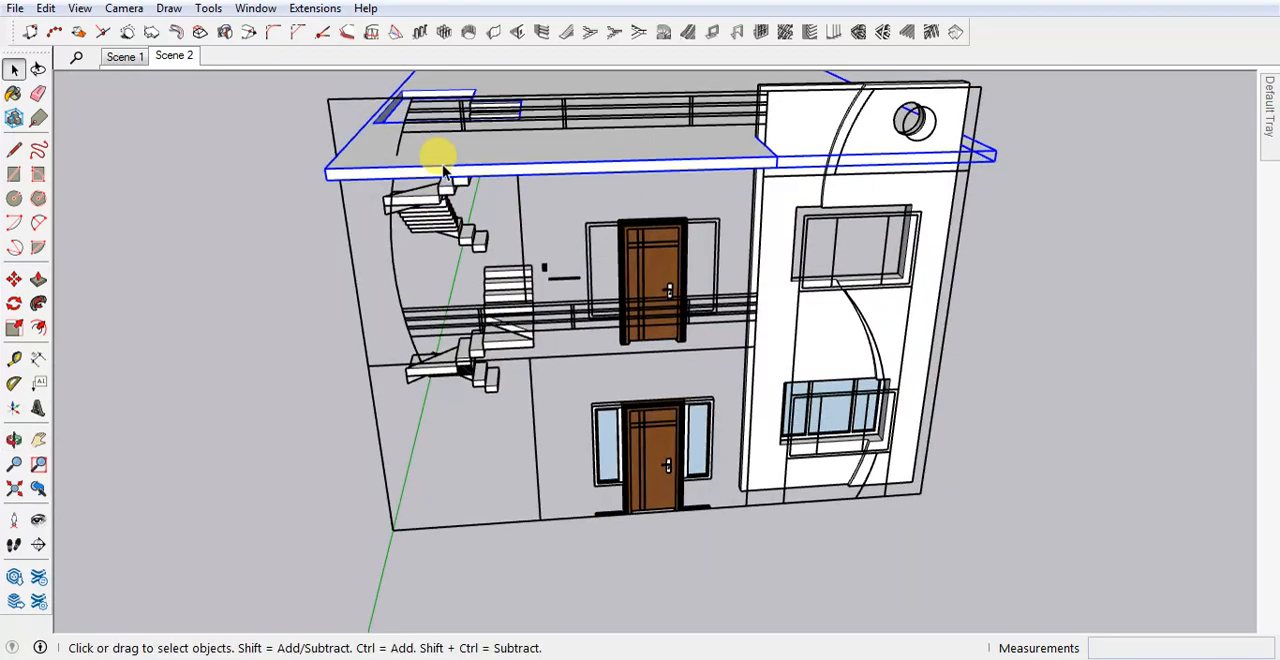
key("Delete")
scroll(585, 395, "down", 3)
Draw a rectangle about 3' 7 3/8" by 13' from the left curve's top end to the upper floor line on the elevation's outer edge.
middle_click_drag(560, 403, 449, 223)
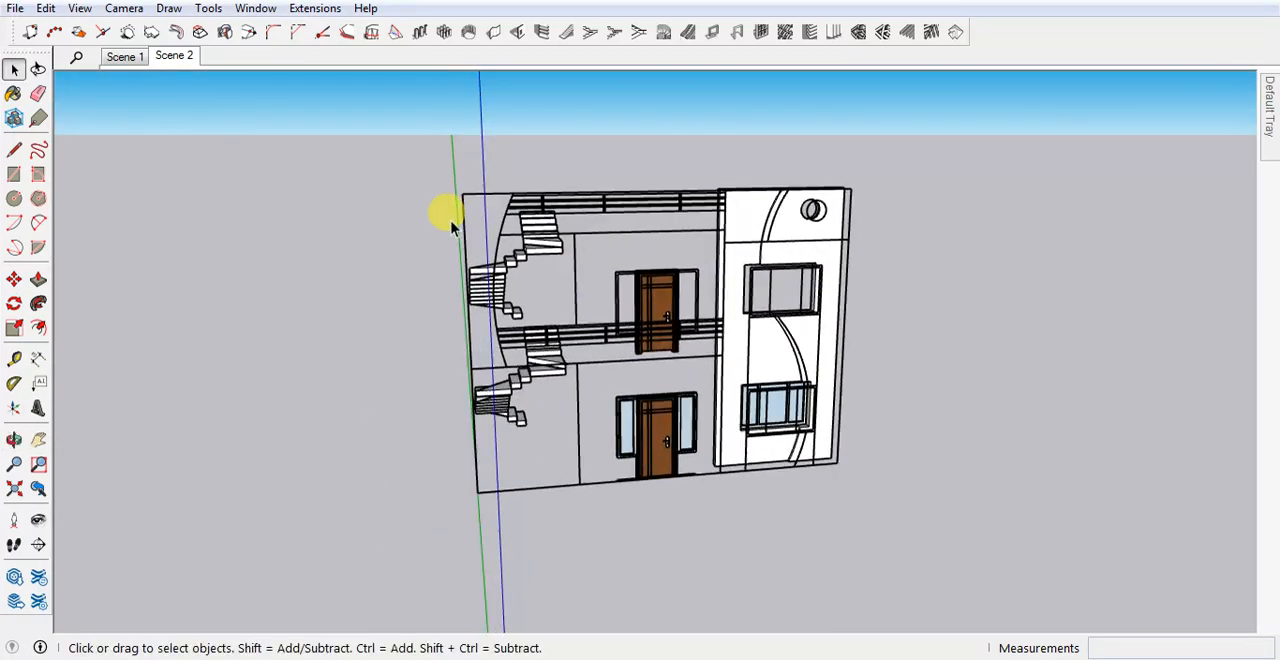
scroll(450, 223, "up", 1)
scroll(458, 220, "up", 3)
key("r")
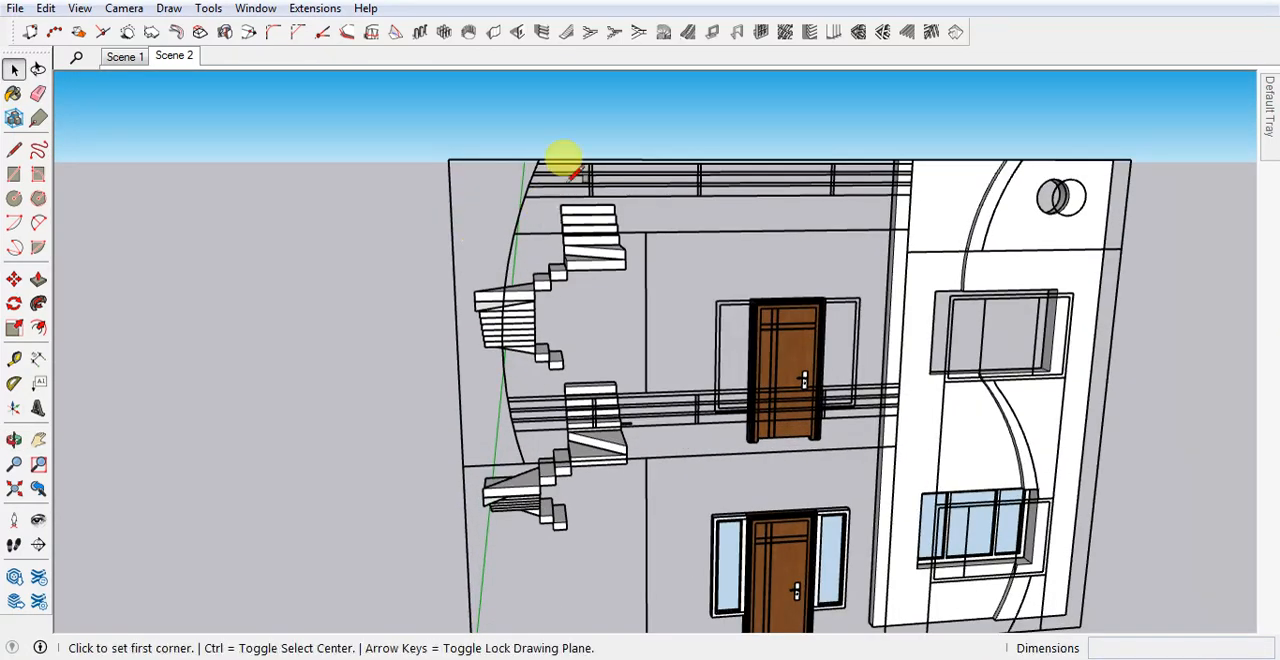
scroll(527, 150, "up", 2)
left_click(523, 155)
scroll(523, 155, "down", 2)
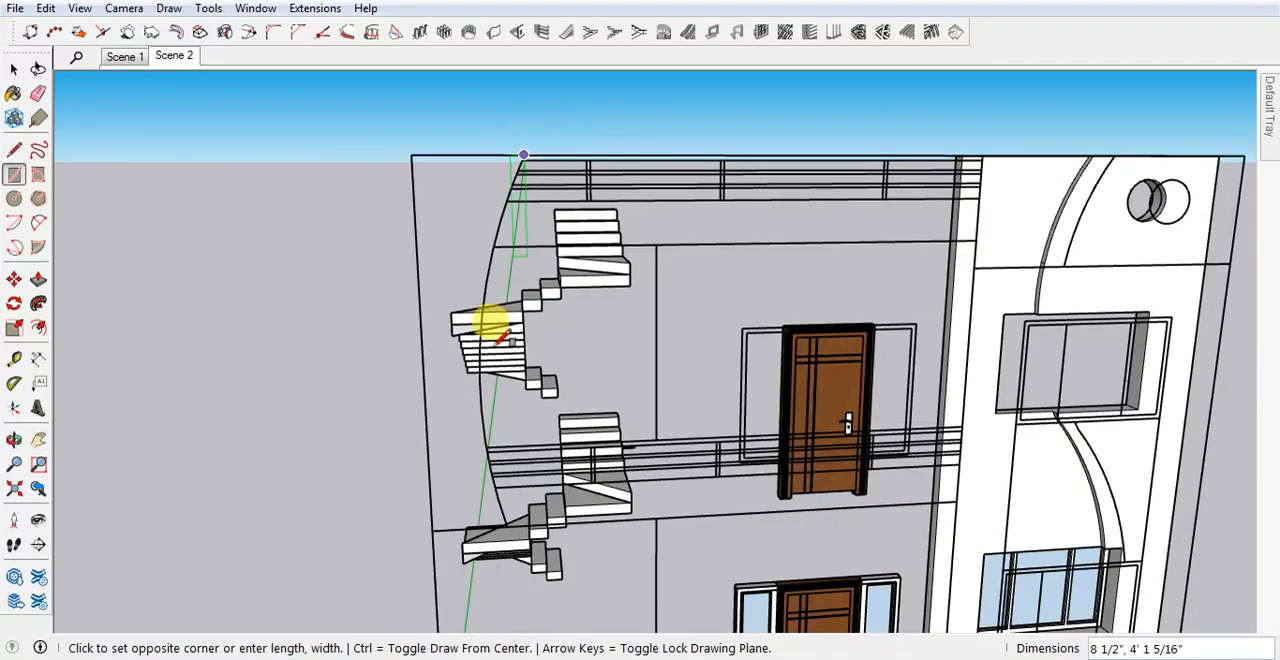
left_click(432, 530)
middle_click_drag(432, 530, 528, 357)
key("space")
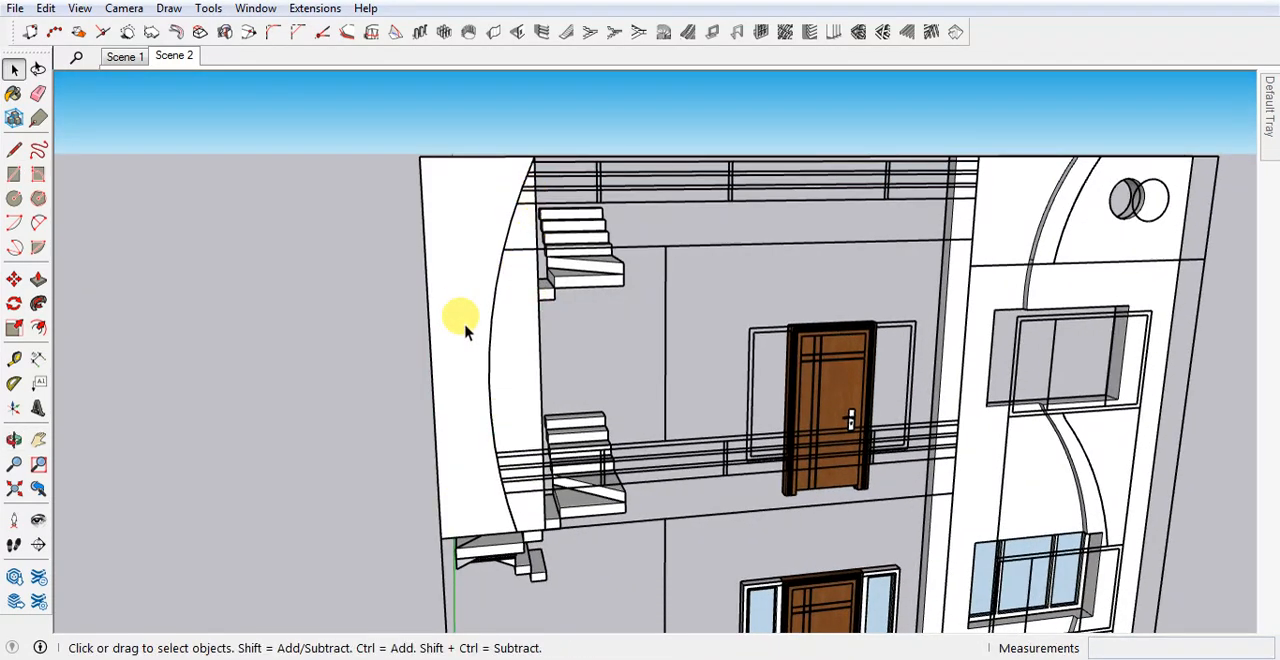
Copy the left curved line from inside the elevation drawing group and paste it in place on the new rectangle.
left_click(492, 396)
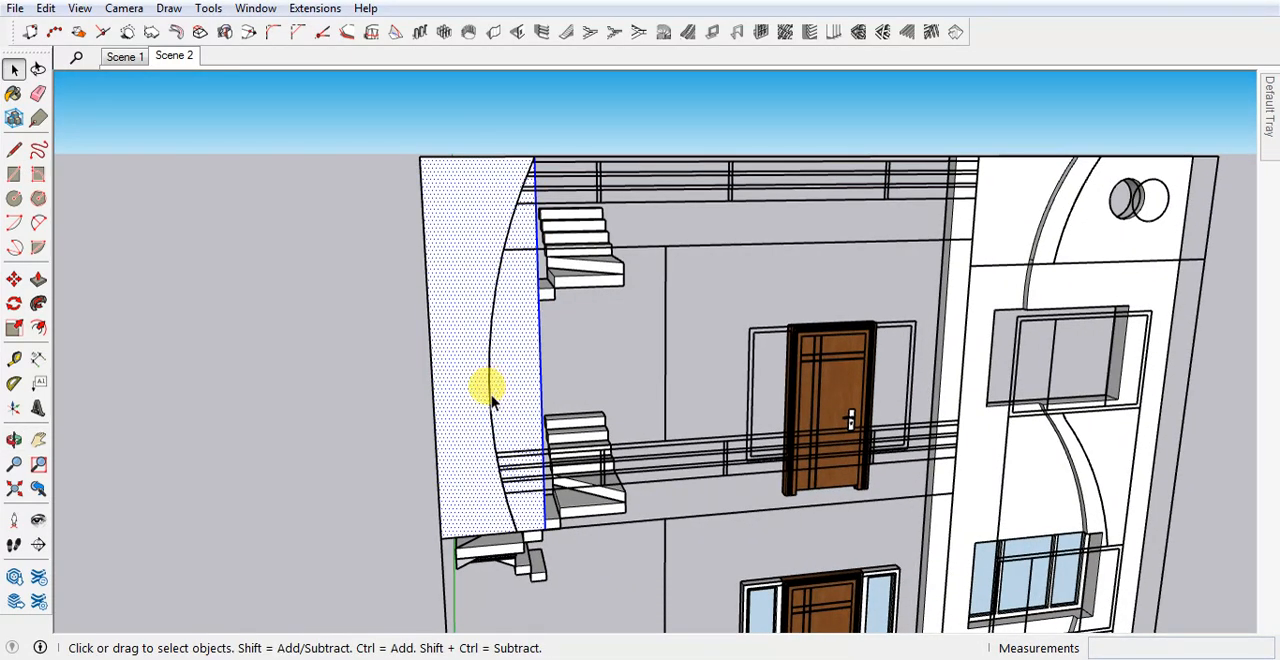
double_click(630, 246)
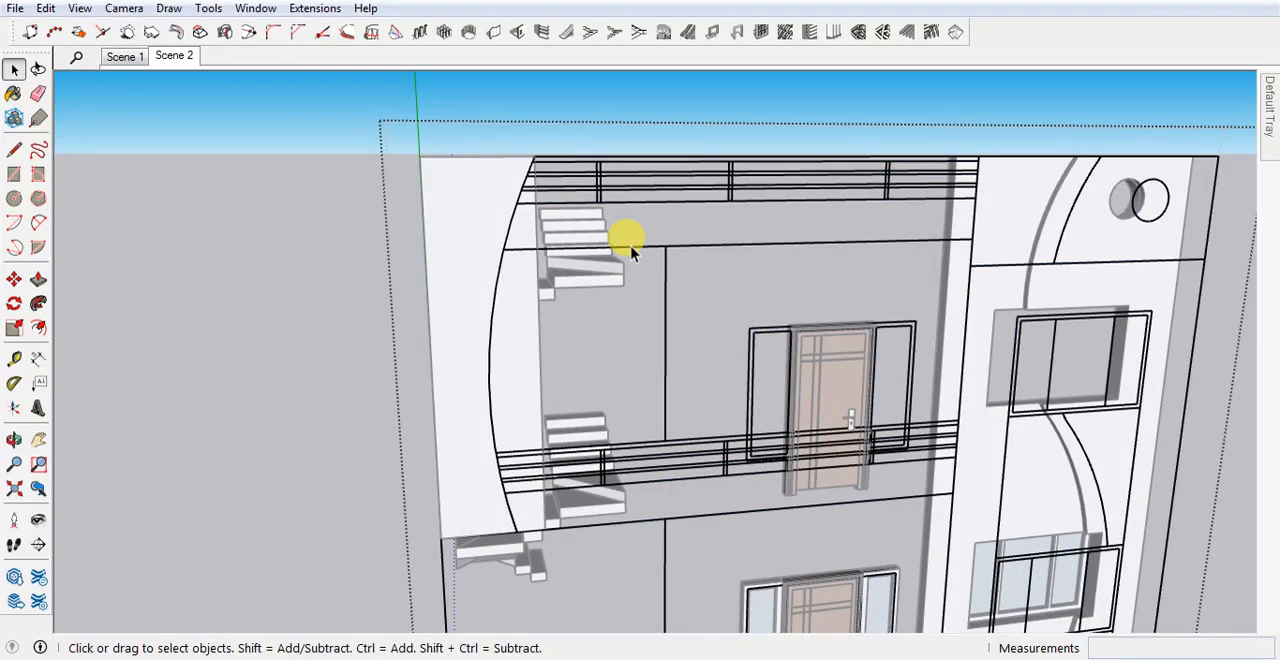
left_click(491, 357)
left_click_drag(490, 433, 538, 558, "ctrl")
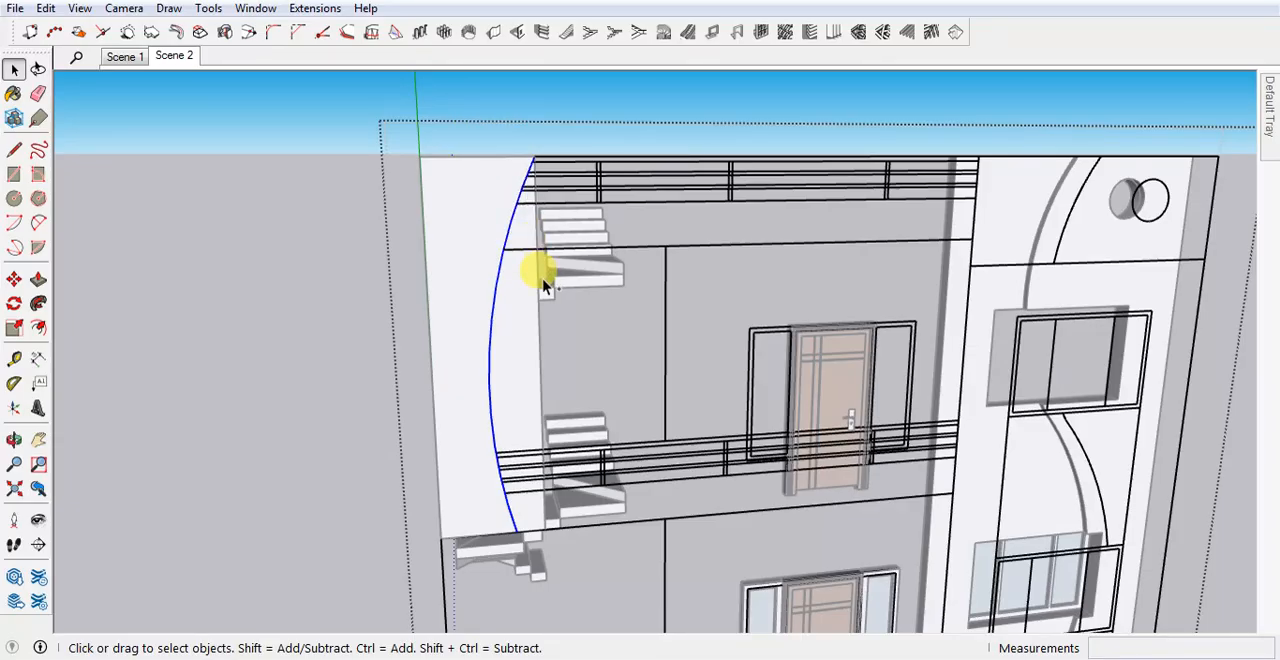
left_click(189, 396)
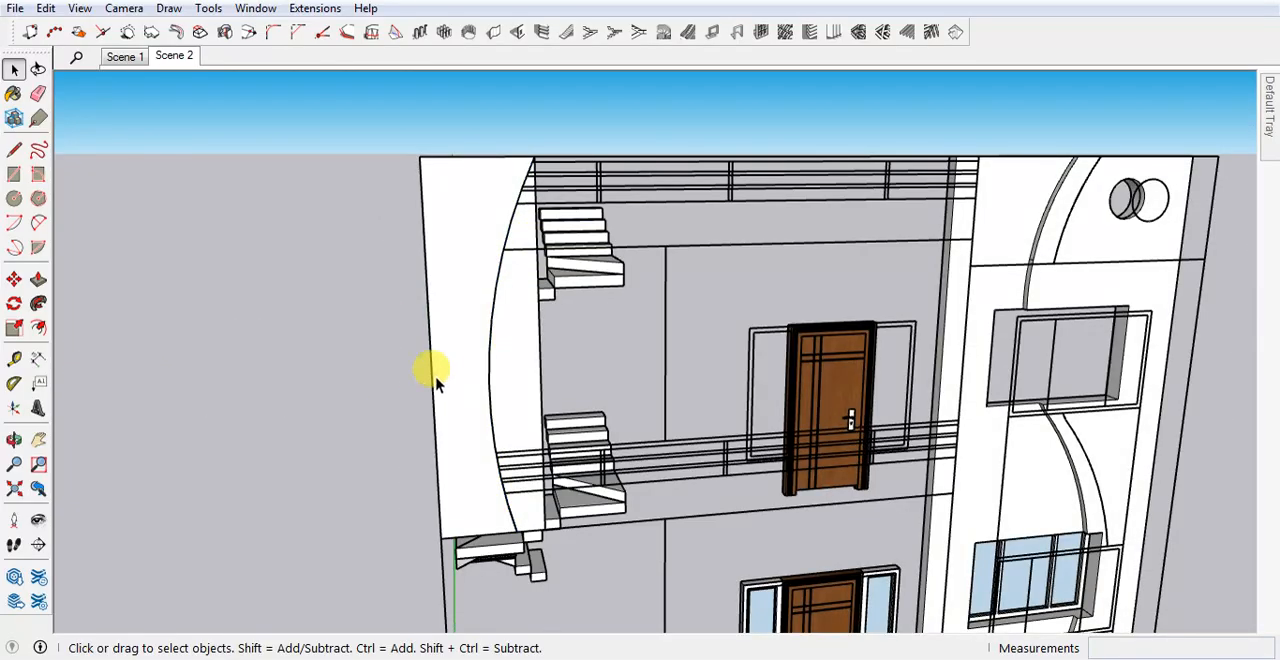
left_click(452, 352)
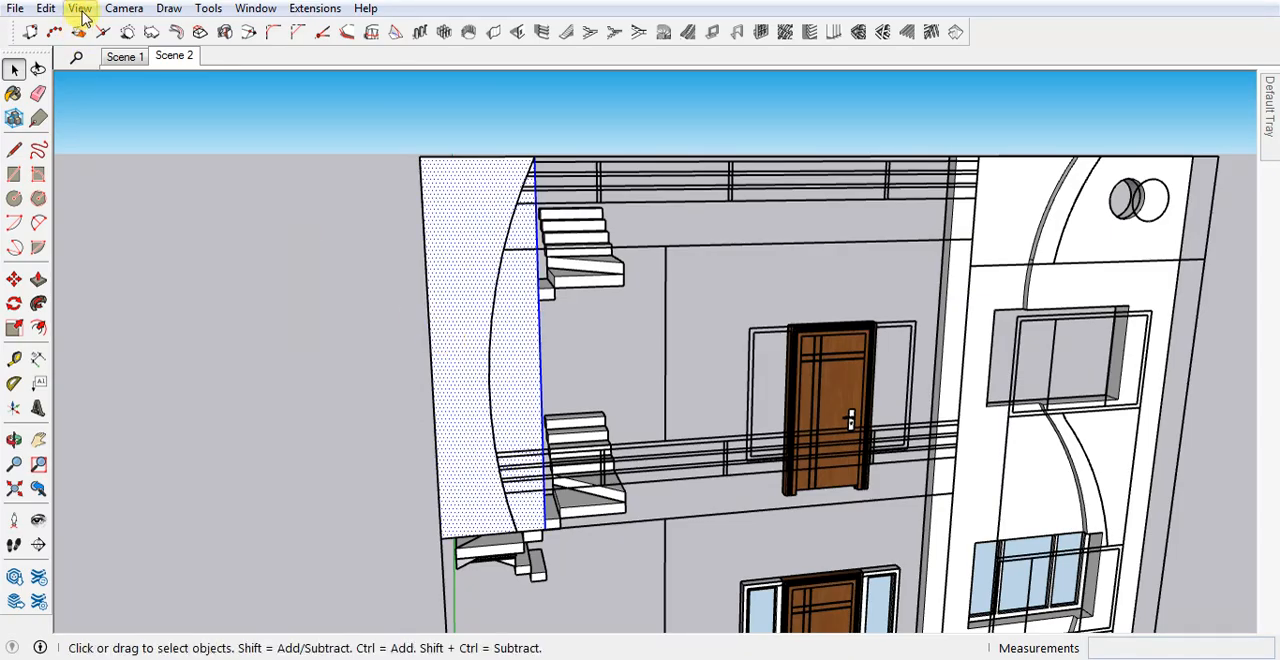
left_click(46, 8)
left_click(90, 139)
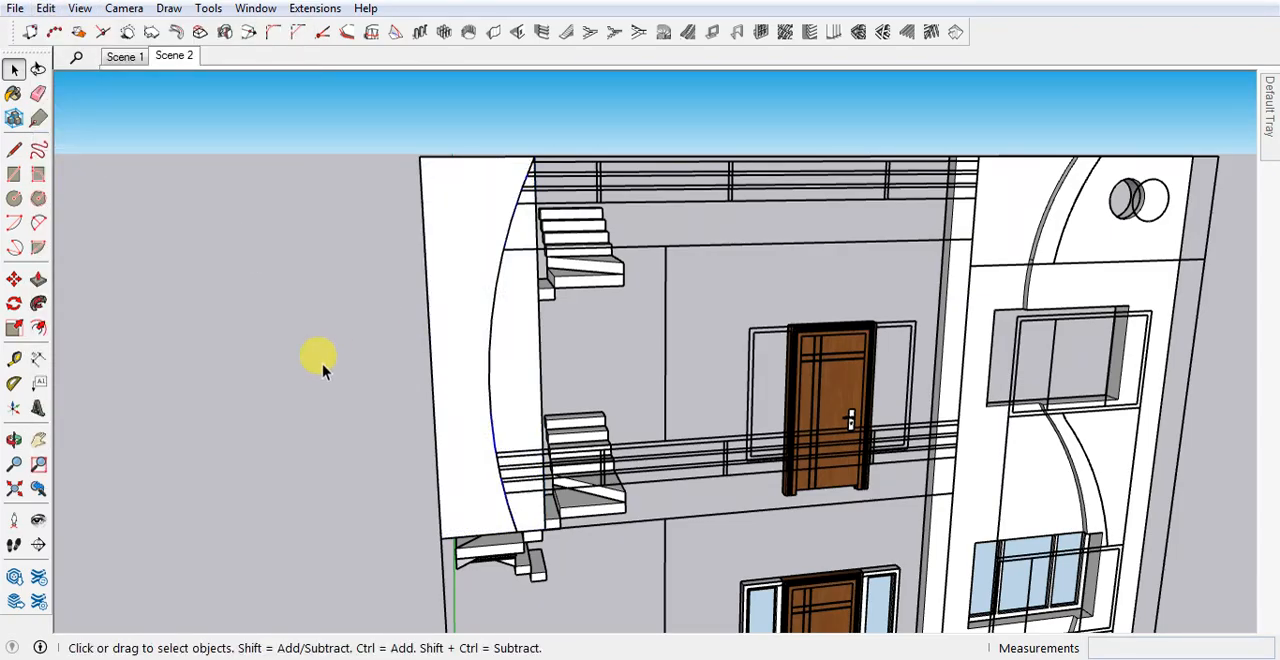
Remove the face and straight edge on the inner side of the curve and group the remaining curved panel.
triple_click(464, 371)
double_click(525, 372)
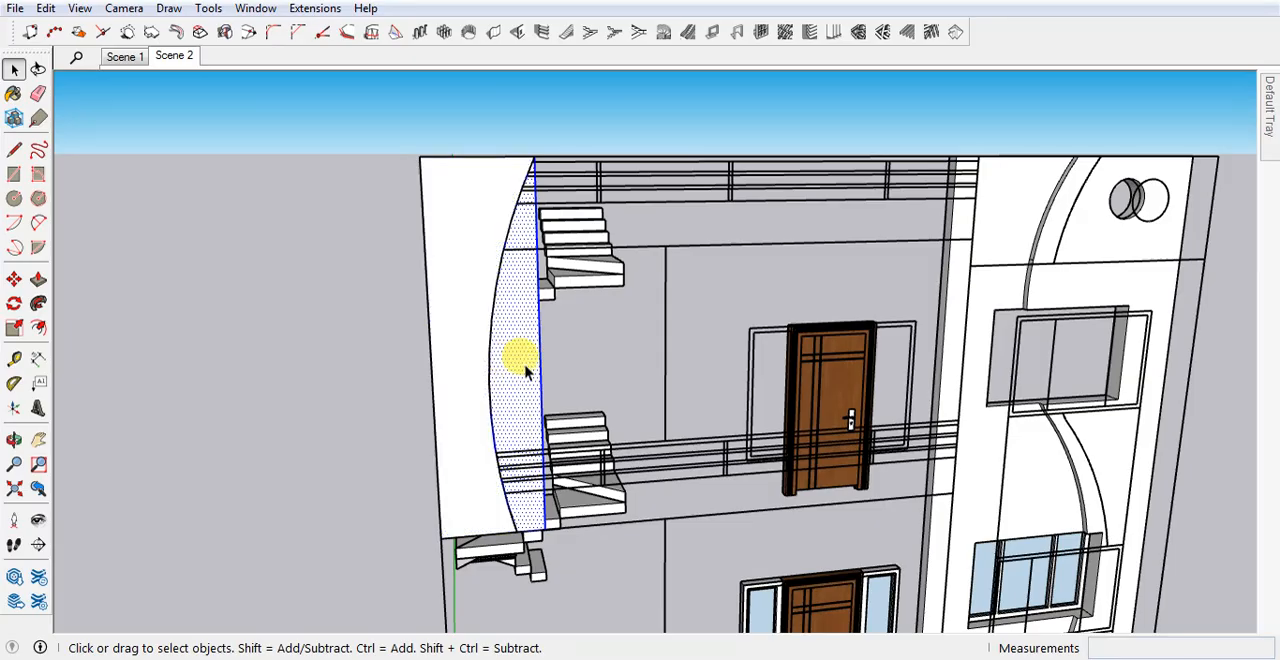
left_click(539, 352)
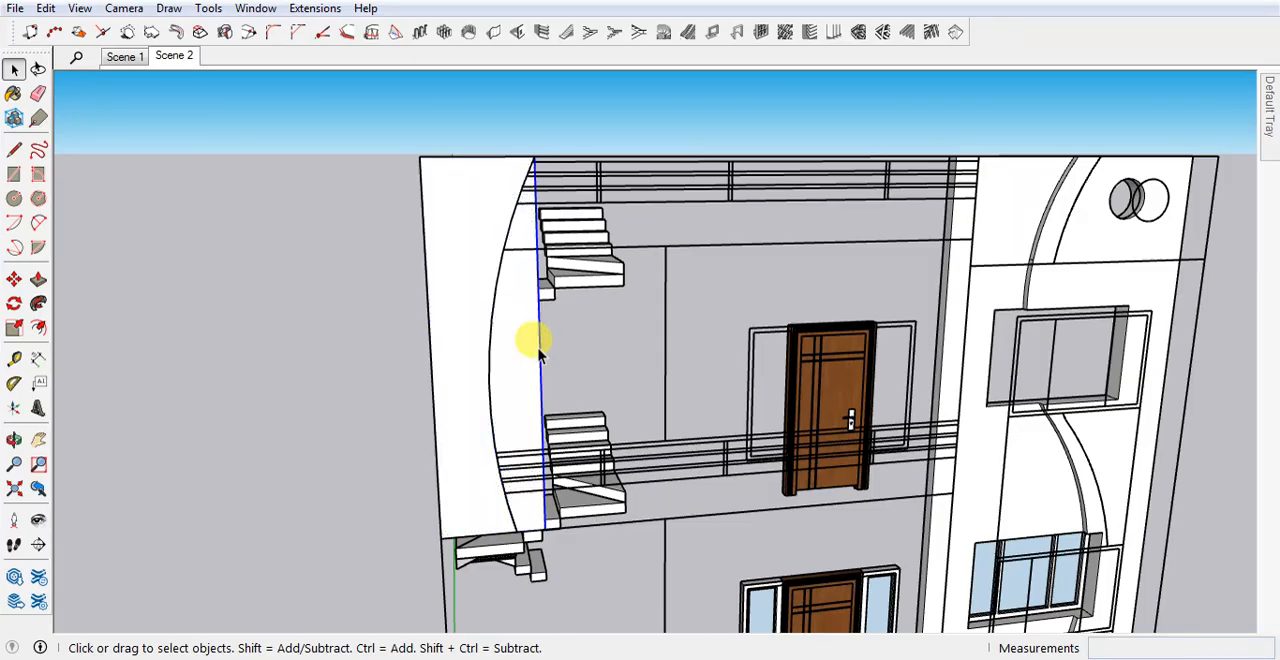
key("Delete")
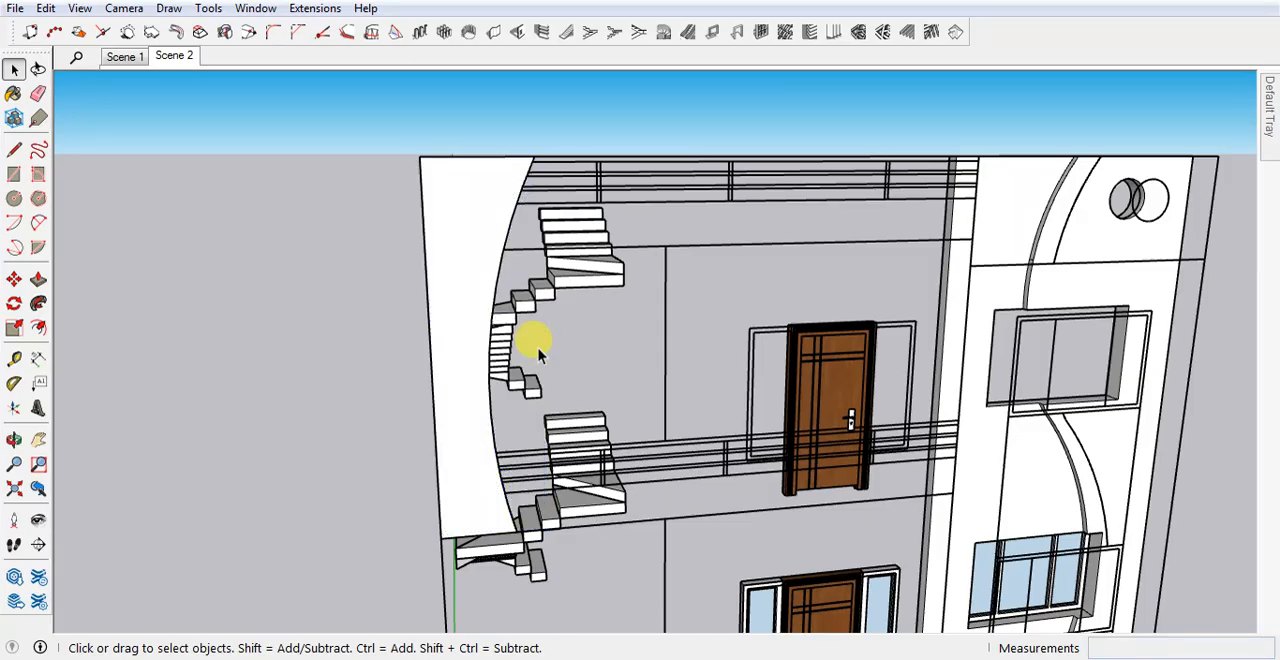
left_click(465, 398)
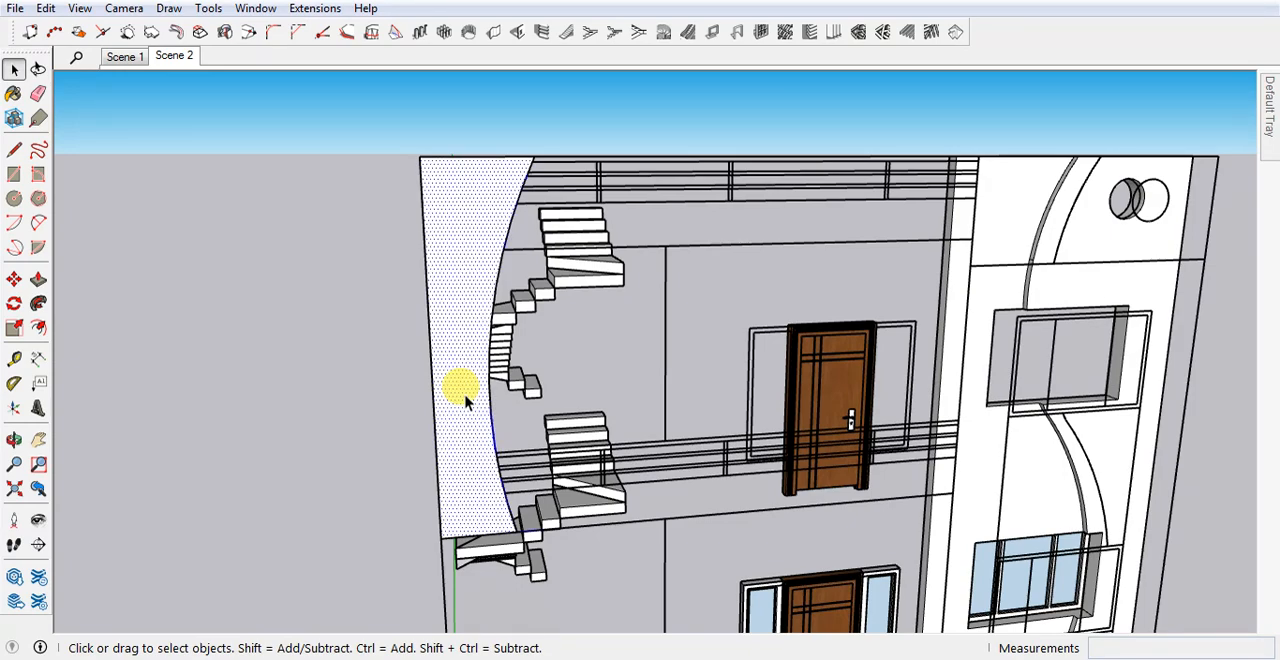
key("ctrl+g")
Inside the curved panel's group, draw a rectangle about 19' 8" by 1' 6" from its outer foot corner along the balcony slab.
scroll(465, 398, "down", 3)
middle_click_drag(499, 293, 402, 310)
scroll(437, 322, "up", 2)
middle_click_drag(554, 474, 515, 472)
scroll(515, 472, "up", 2)
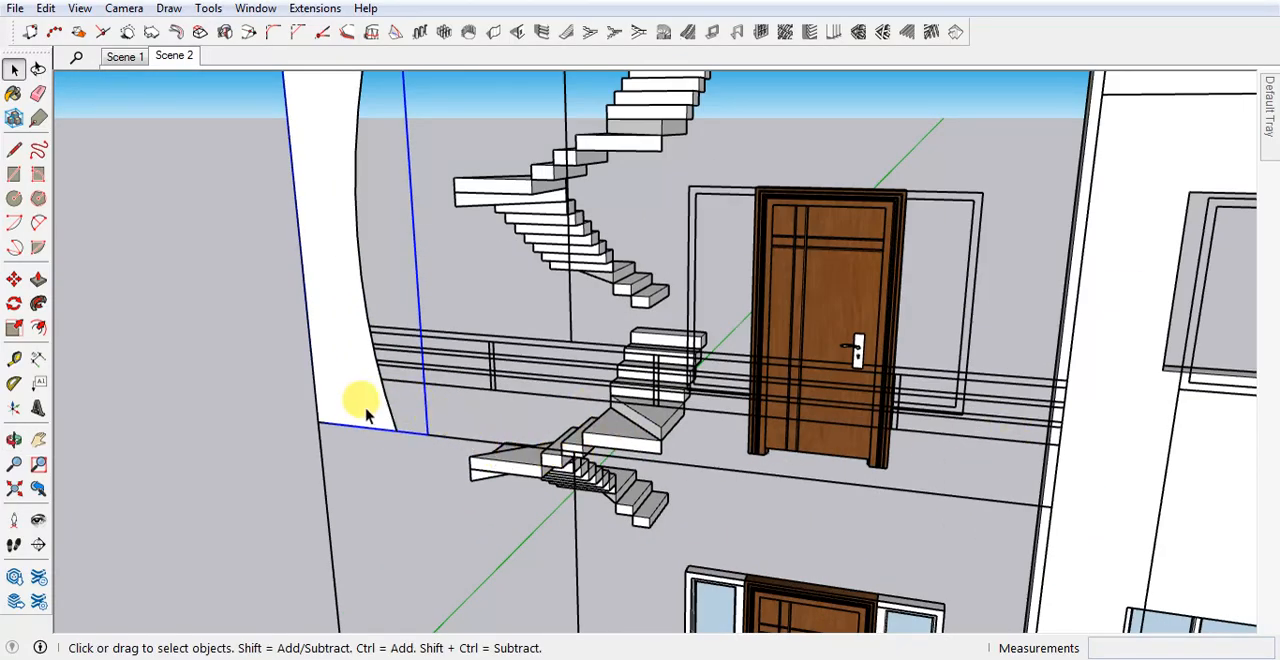
double_click(325, 398)
key("r")
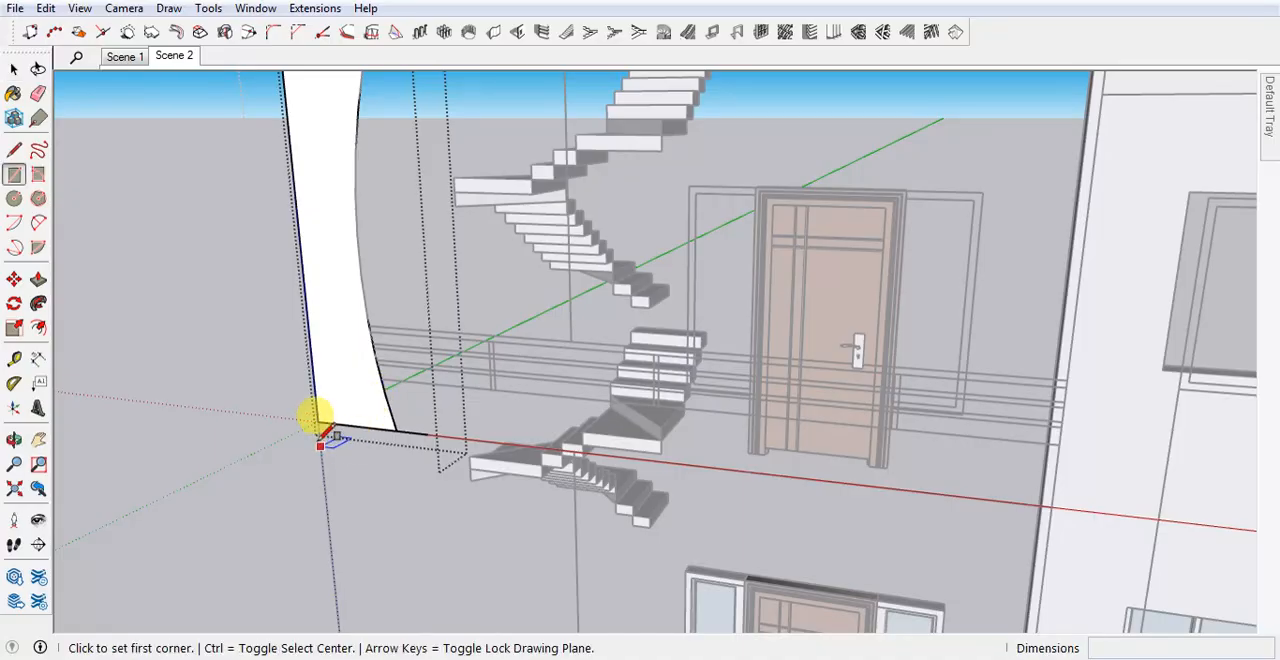
left_click(318, 420)
scroll(1040, 428, "up", 3)
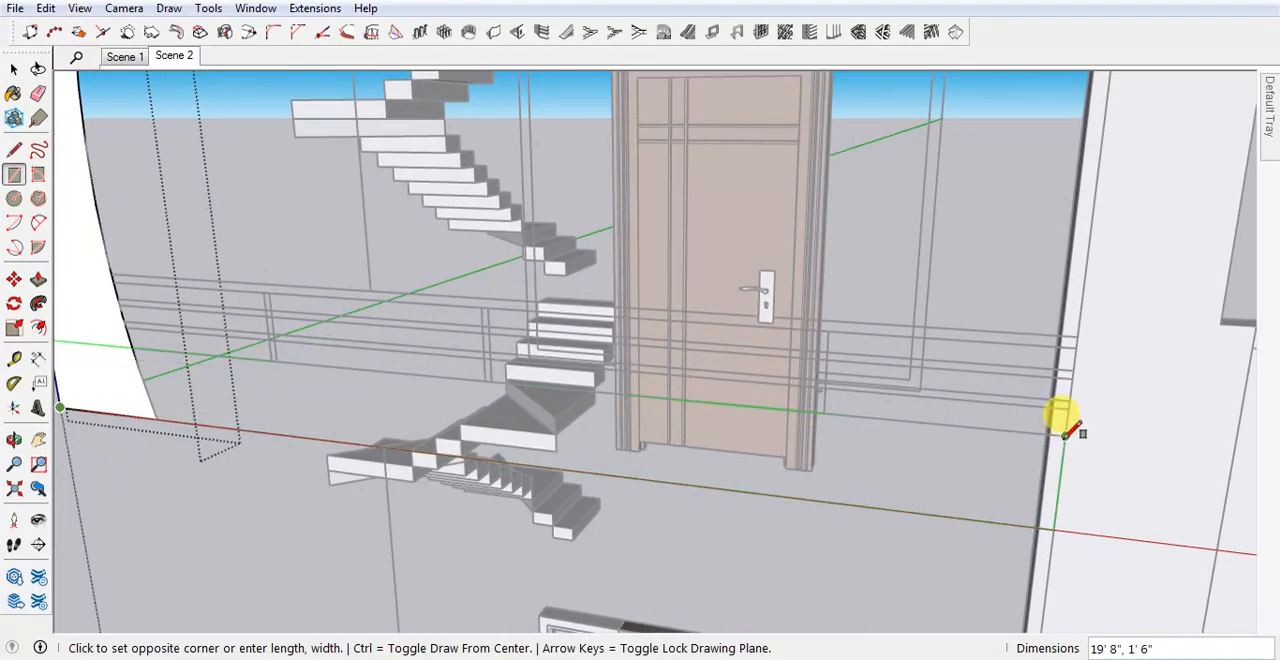
left_click(1065, 432)
Draw the lowest railing line from the curved panel to the opposite wall, following the elevation drawing.
middle_click_drag(1063, 425, 822, 472)
scroll(357, 380, "up", 5)
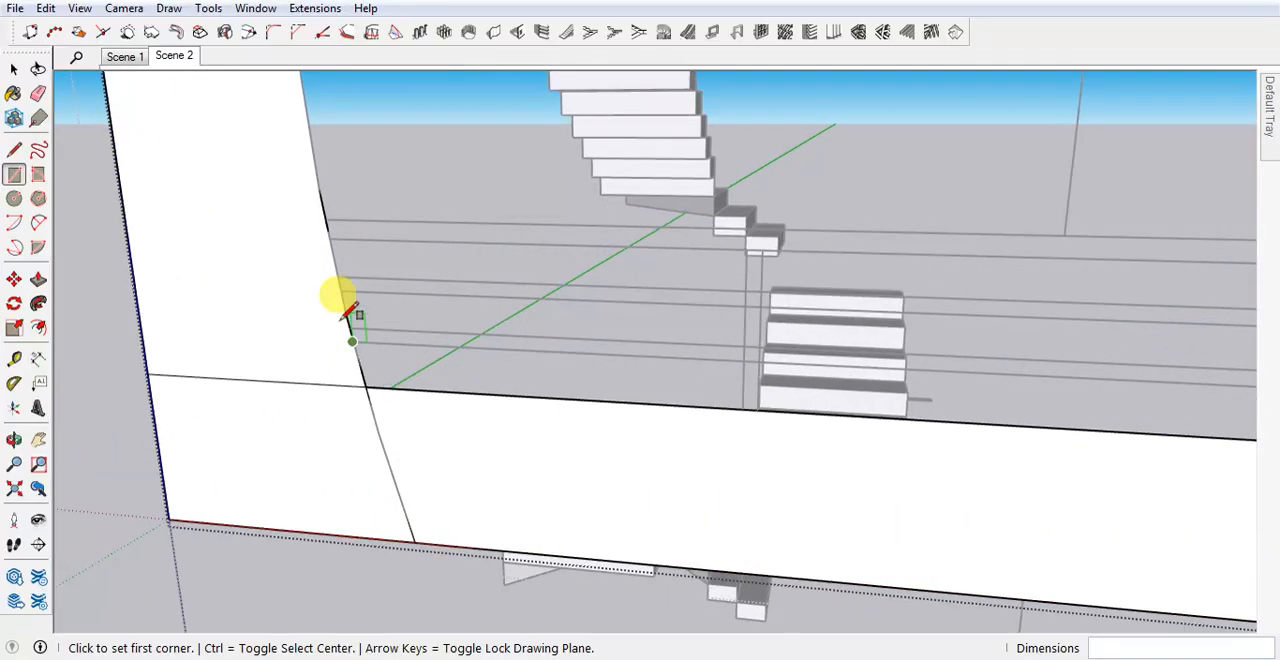
scroll(277, 391, "down", 4)
scroll(749, 397, "up", 7)
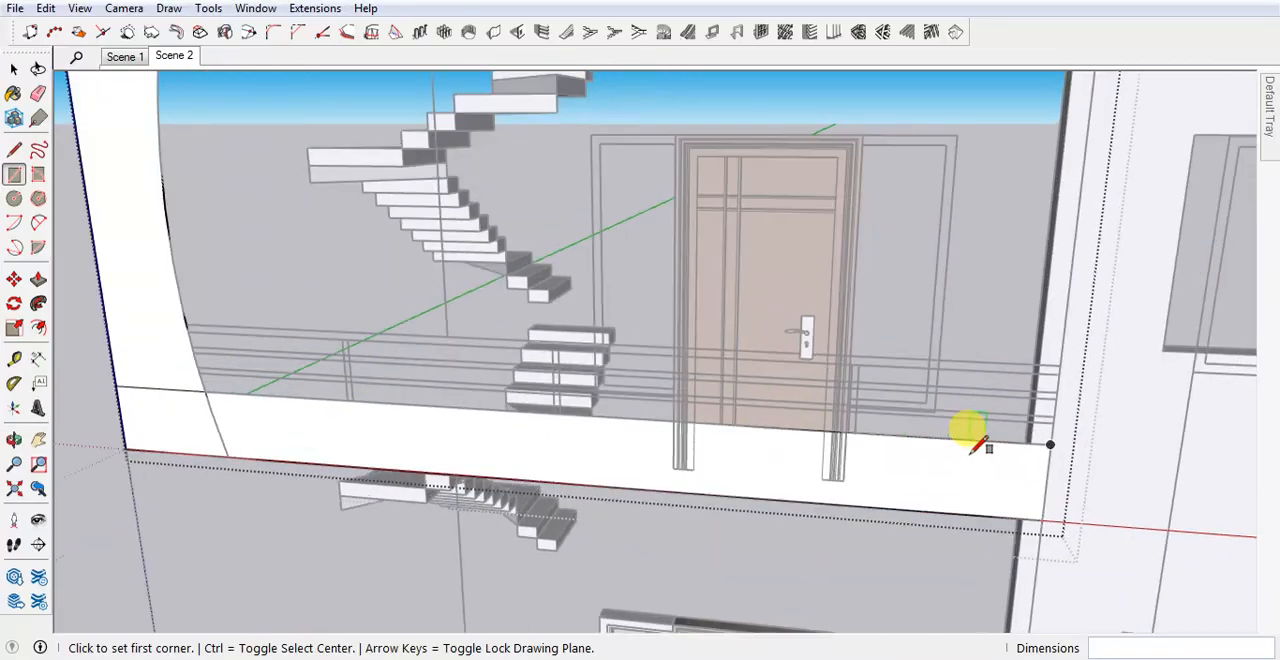
scroll(1058, 424, "down", 4)
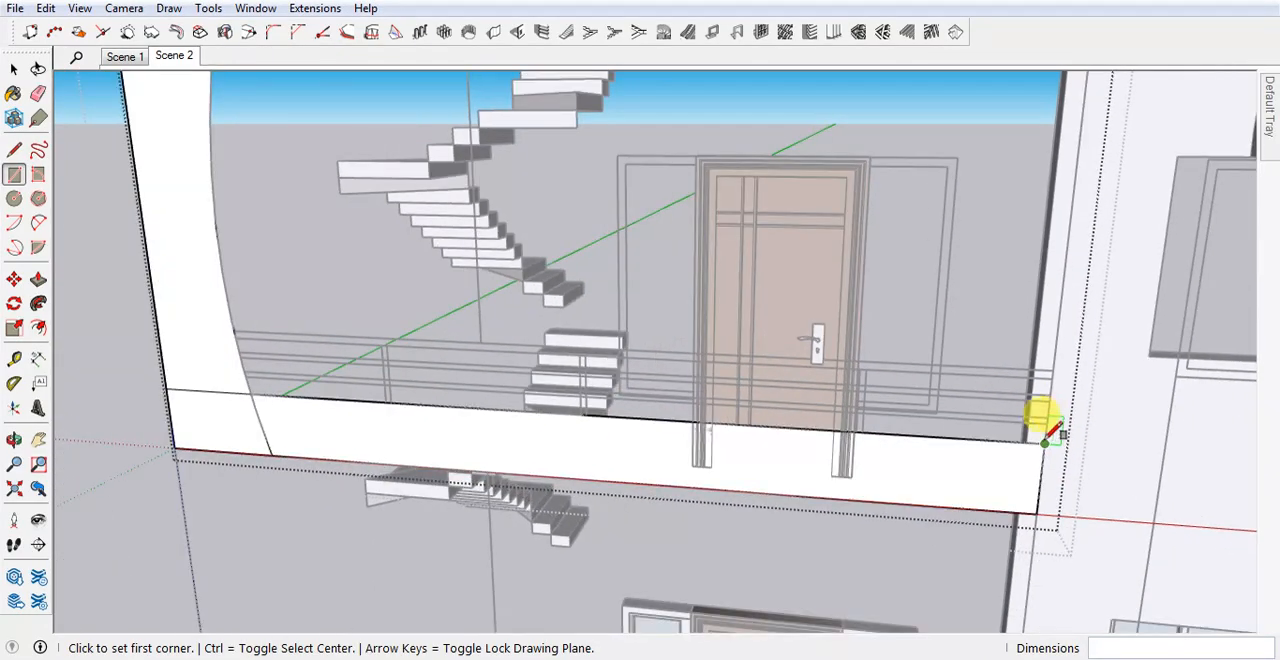
scroll(471, 366, "up", 2)
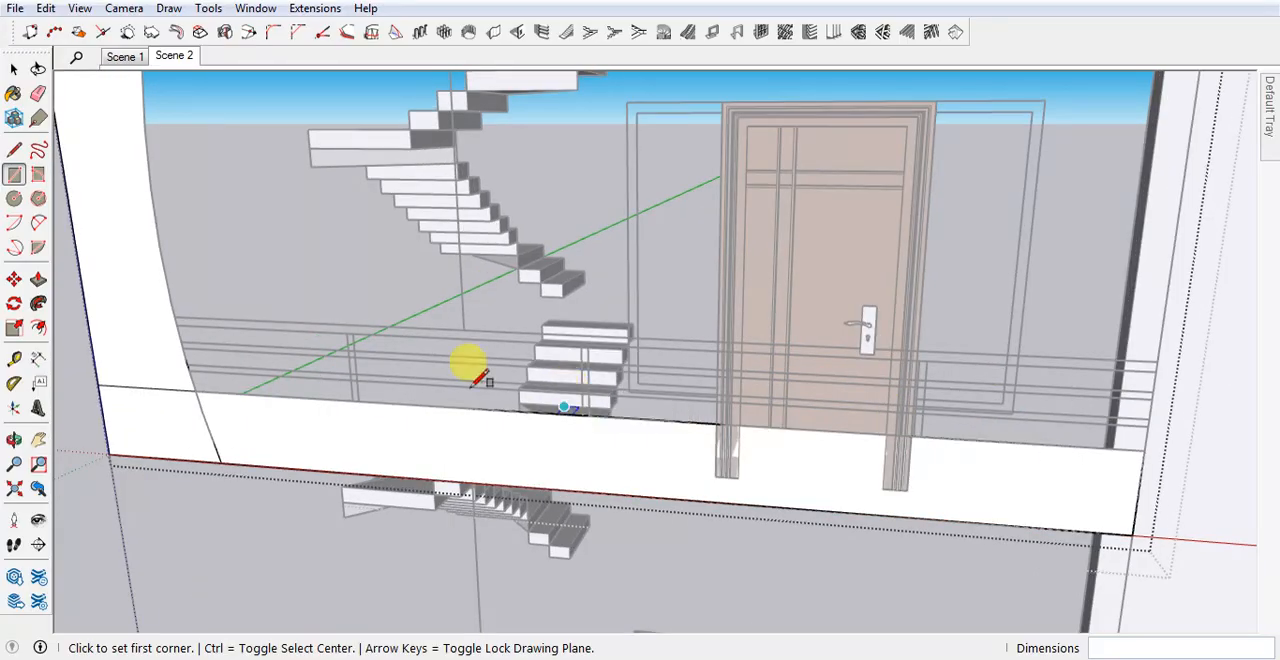
key("l")
scroll(214, 357, "up", 3)
left_click(179, 367)
scroll(200, 362, "down", 1)
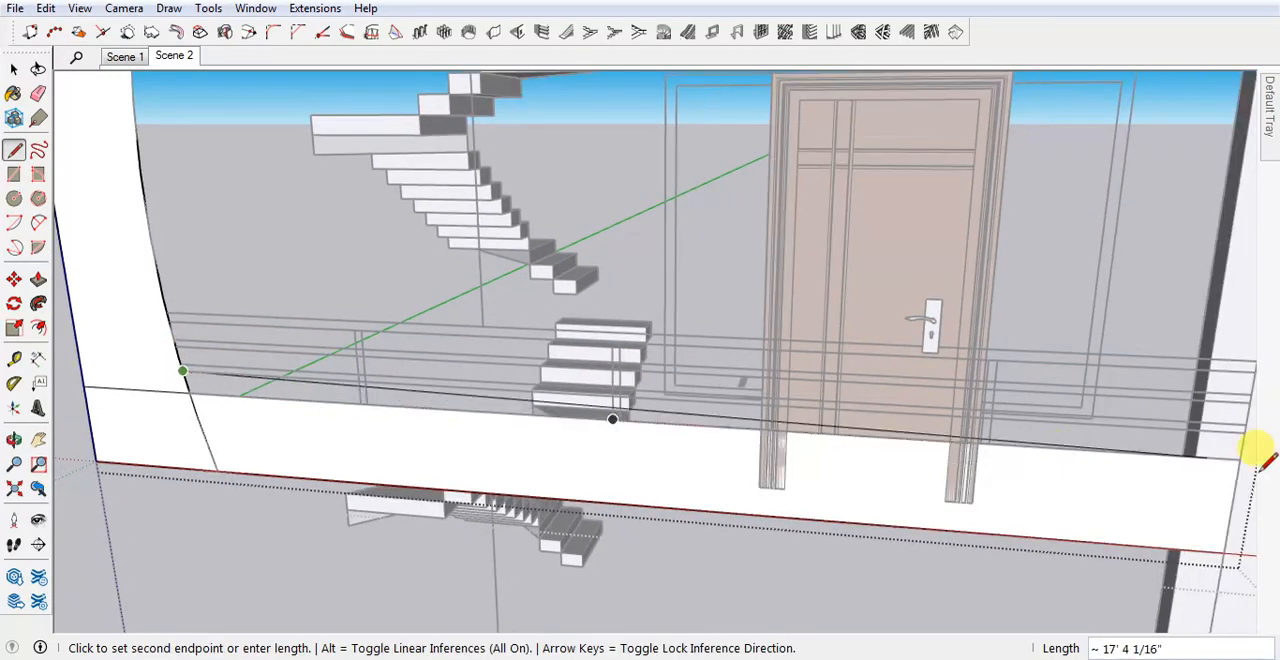
left_click(1244, 430)
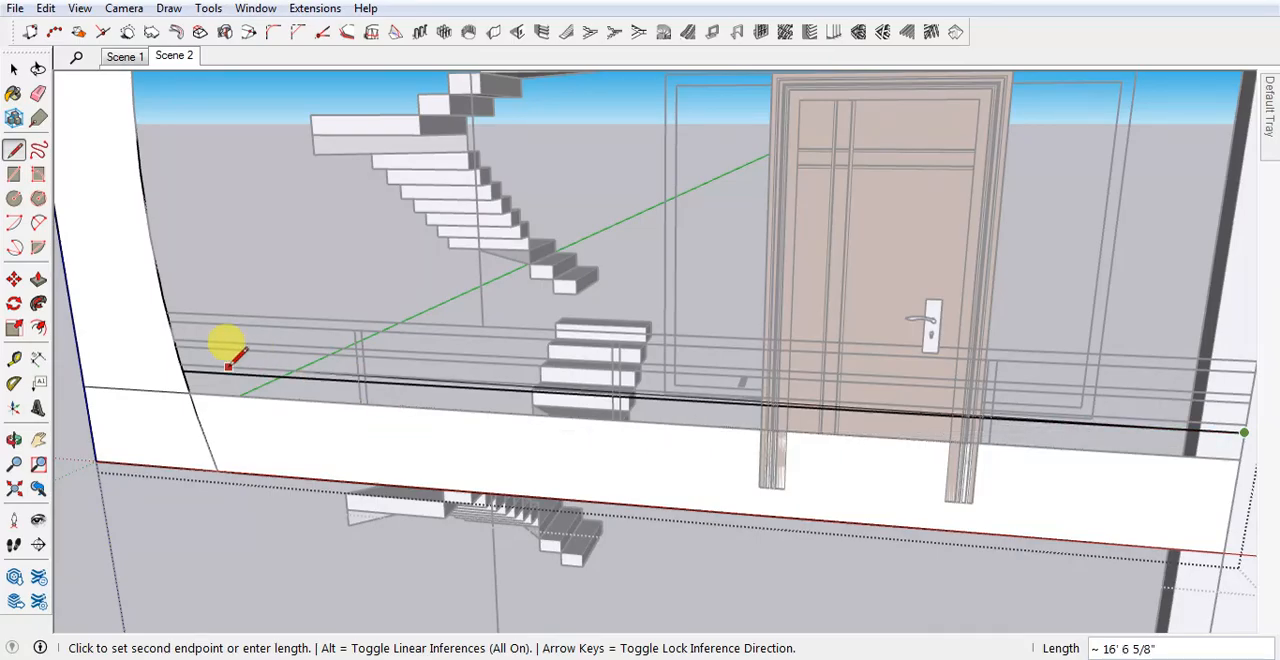
Draw the middle and upper railing lines from the curve to the opposite wall on the elevation drawing.
key("space")
key("l")
left_click(178, 355)
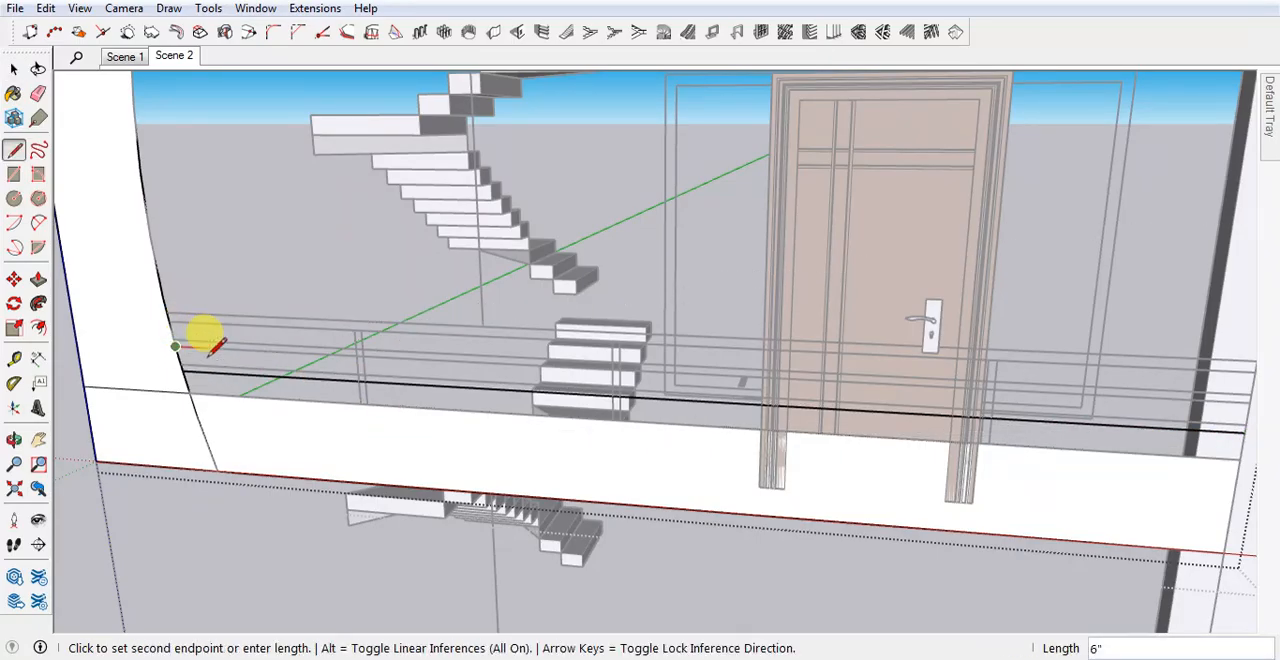
scroll(200, 355, "down", 1)
left_click(1053, 397)
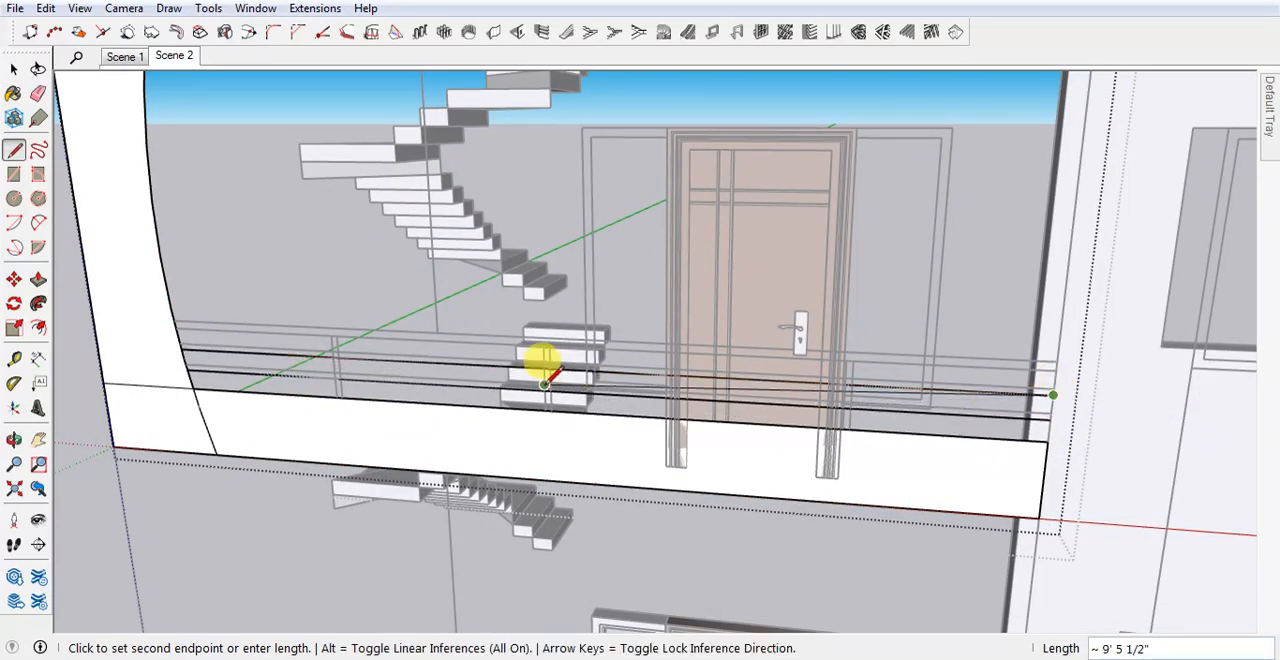
key("Escape")
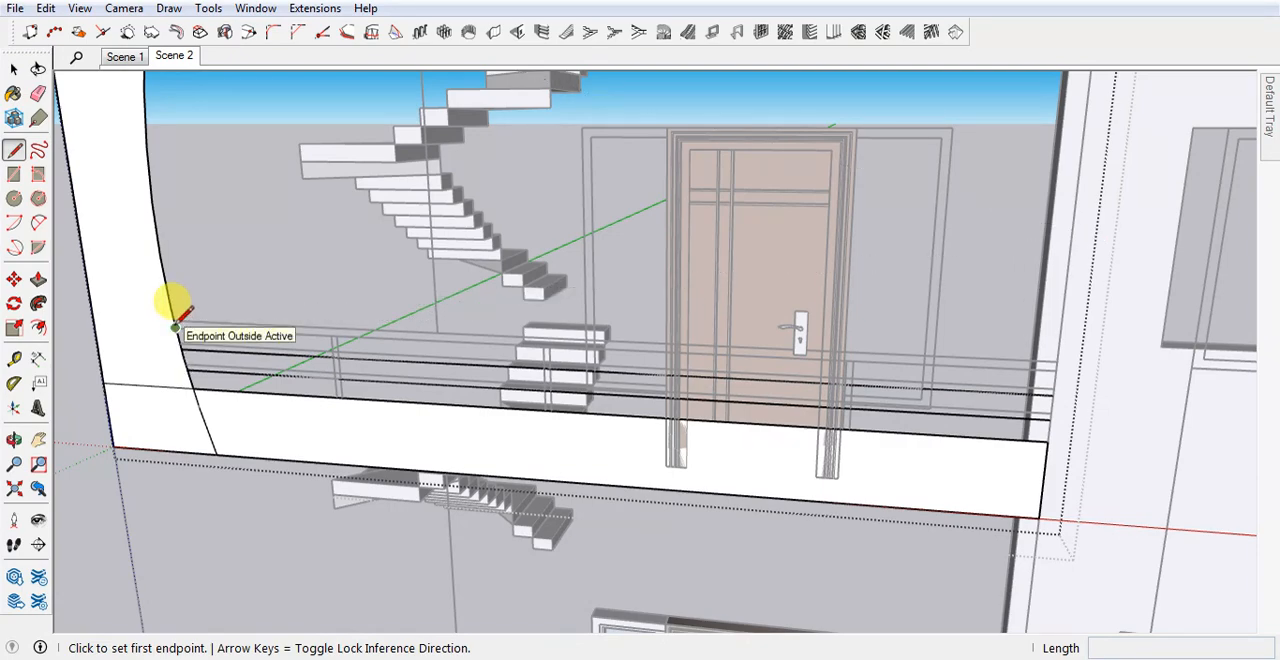
left_click(175, 327)
left_click(1056, 370)
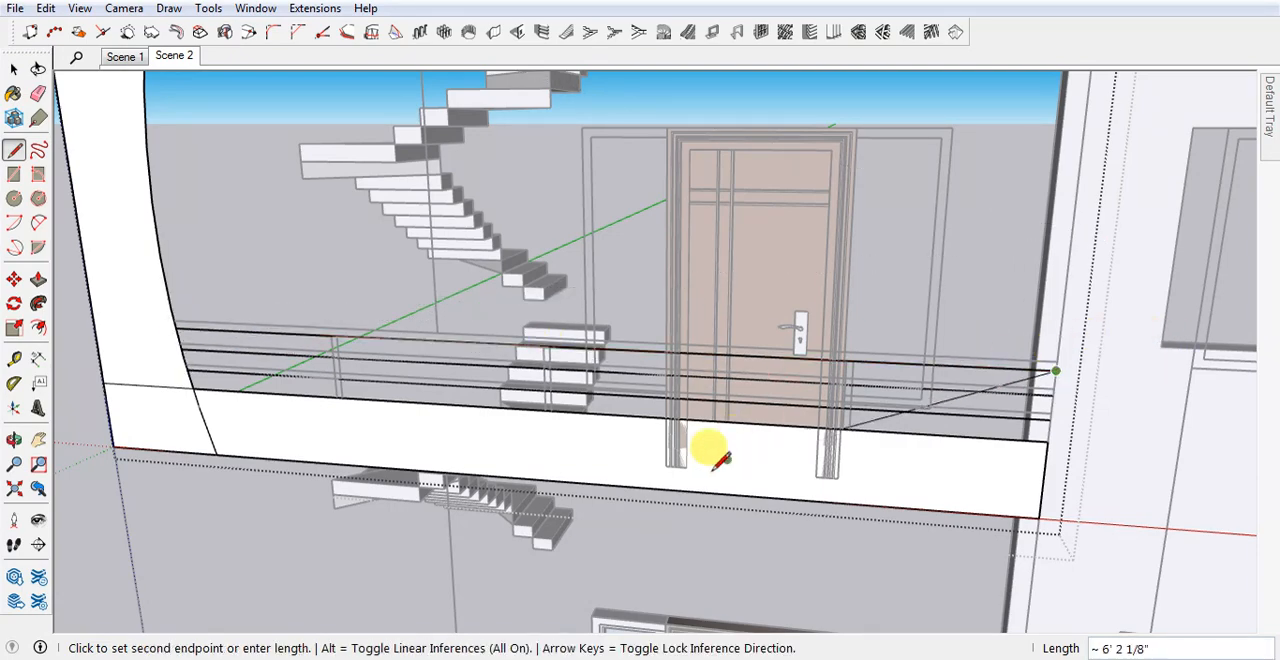
Select the three railing lines together and cut them from the panel group.
key("space")
scroll(718, 450, "down", 2)
left_click(821, 392)
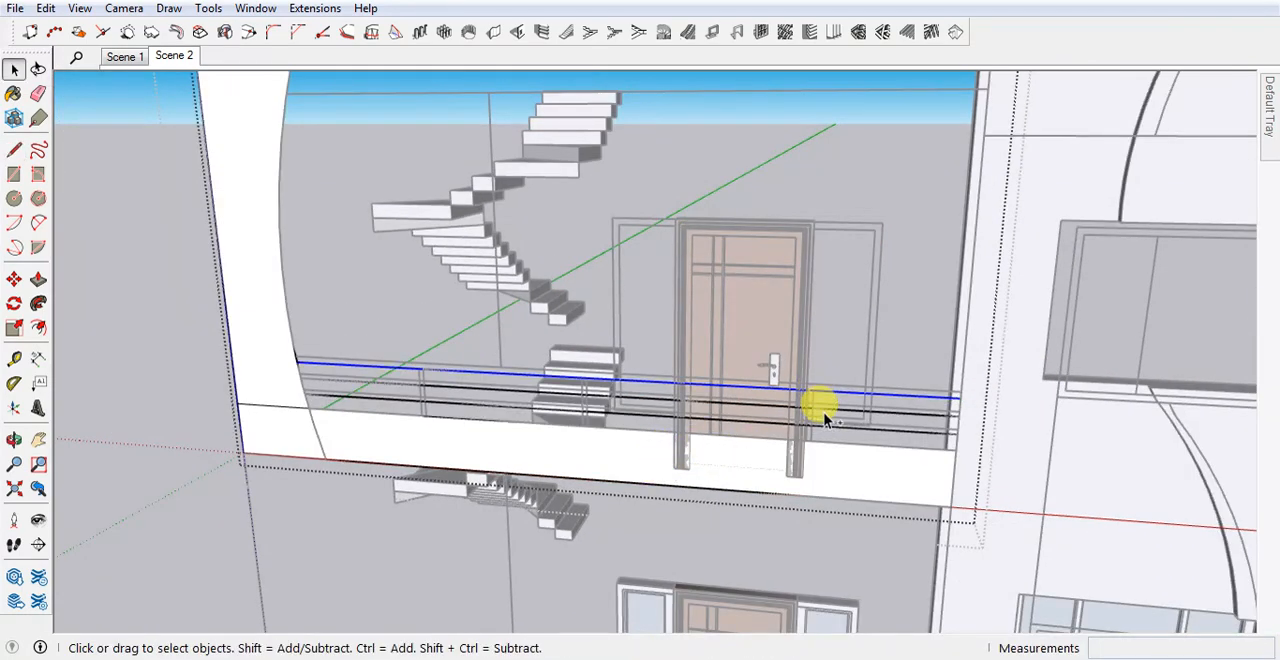
left_click(829, 410, "ctrl")
left_click(831, 428, "ctrl")
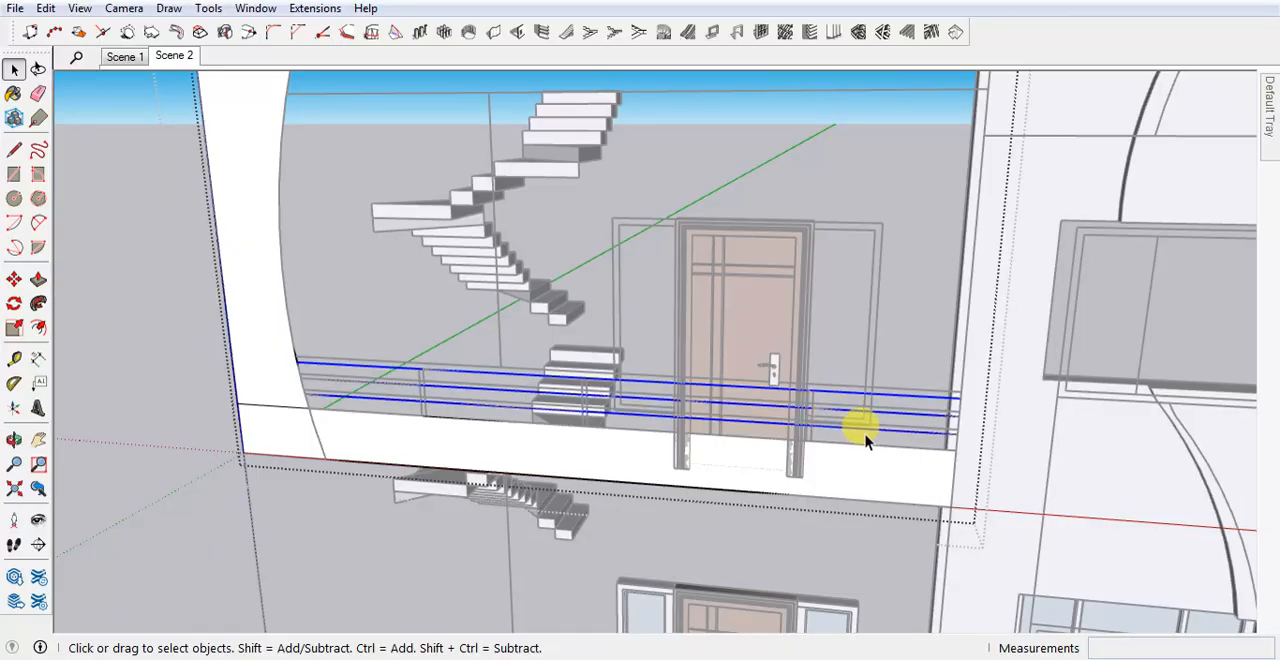
left_click(866, 441)
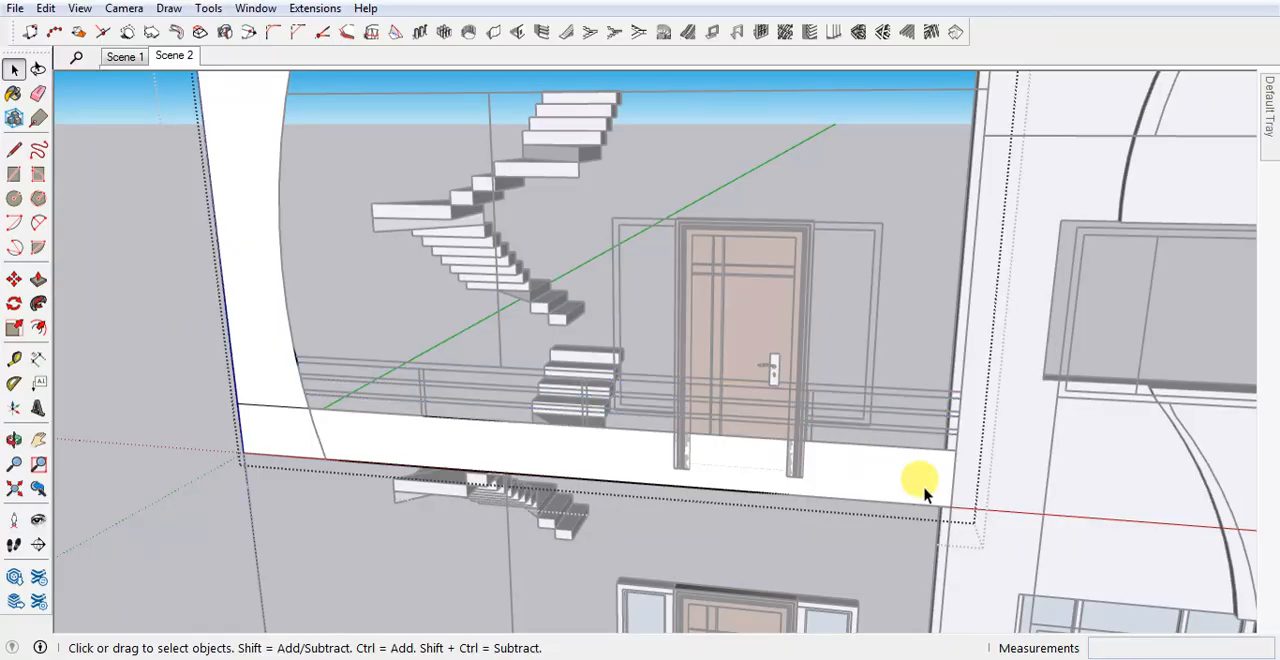
Erase the short edge separating the foot of the curved panel from the balcony band.
scroll(531, 490, "down", 2)
left_click(289, 490)
double_click(322, 447)
scroll(305, 443, "up", 3)
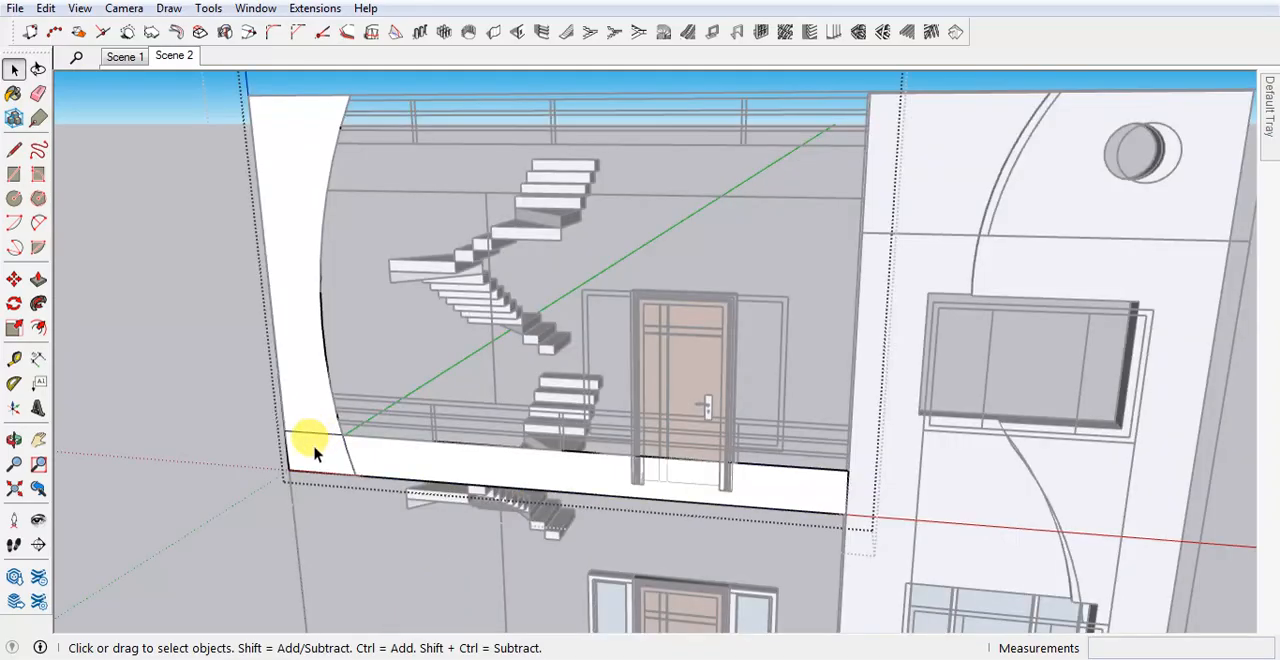
key("e")
scroll(400, 455, "down", 3)
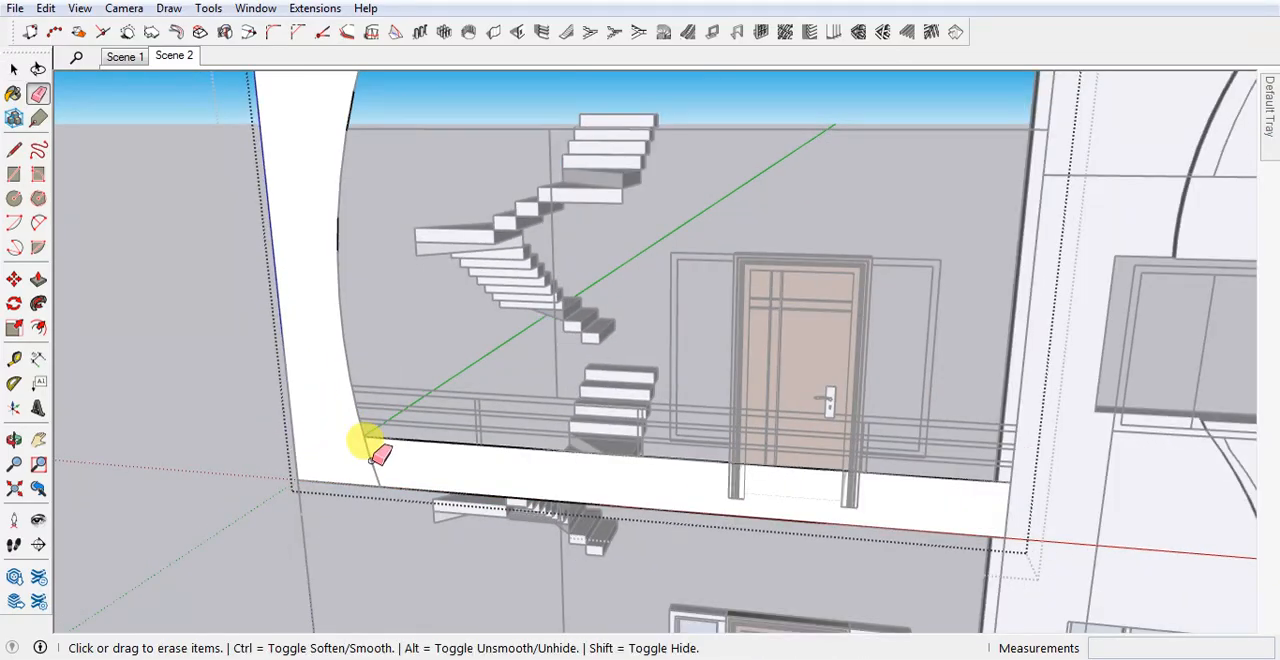
Leave the panel group and paste the three railing lines in place outside it.
key("space")
left_click(262, 468)
scroll(533, 535, "down", 2)
scroll(533, 535, "up", 2)
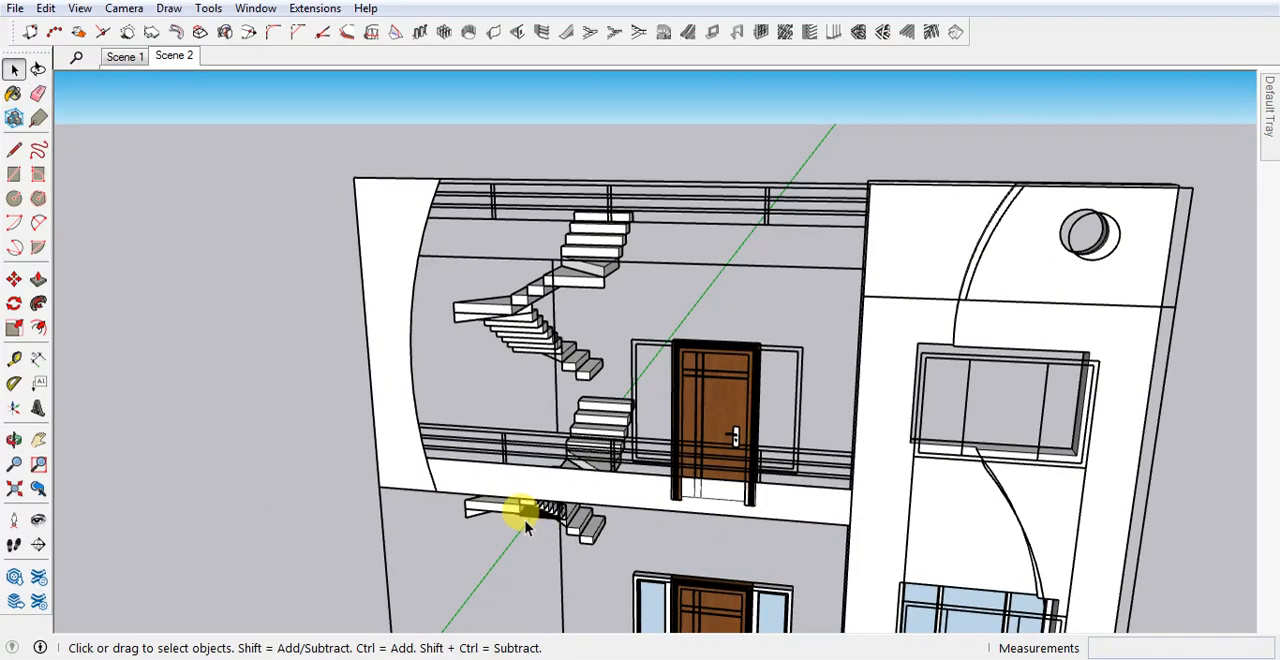
left_click(45, 9)
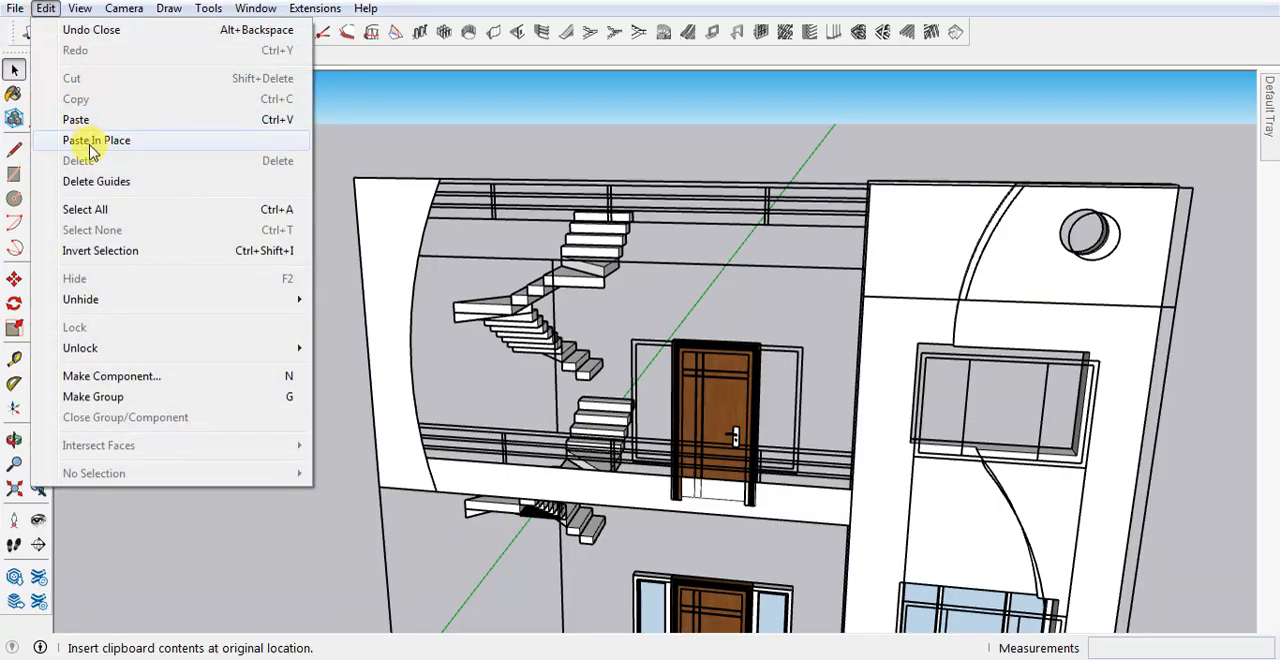
left_click(98, 142)
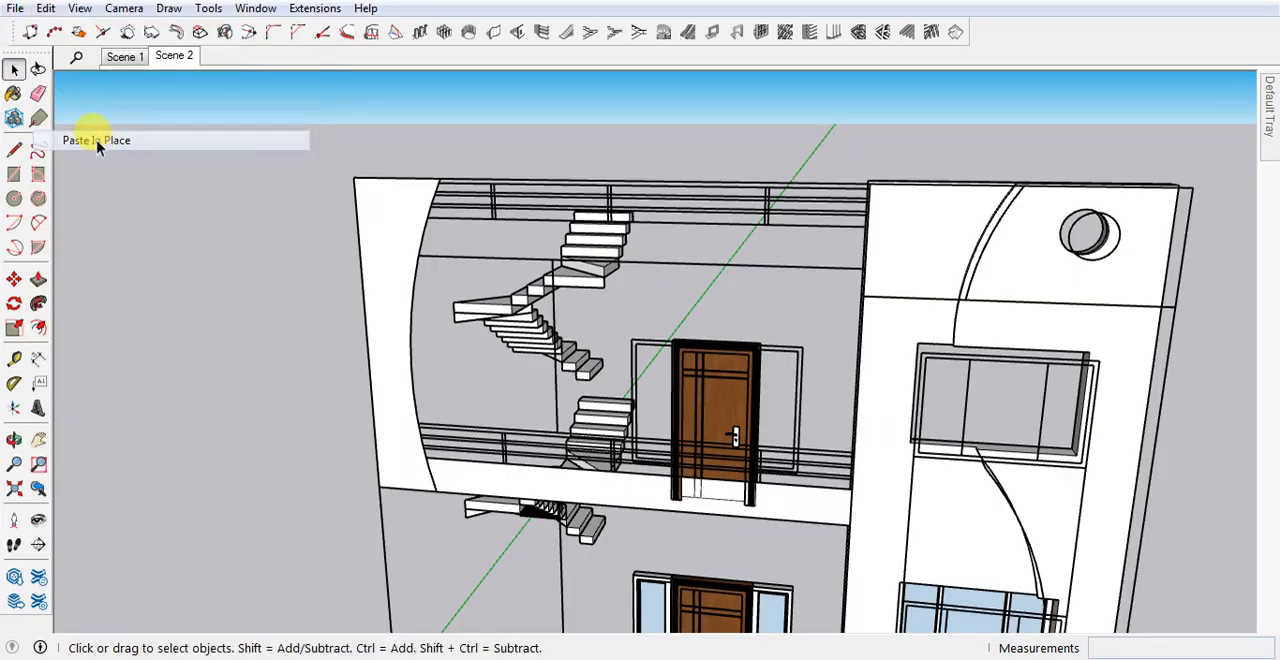
Clear the curved panel, elevation drawing, staircases and upper door from view around the railing lines.
scroll(776, 572, "up", 2)
scroll(619, 470, "up", 2)
scroll(619, 470, "down", 3)
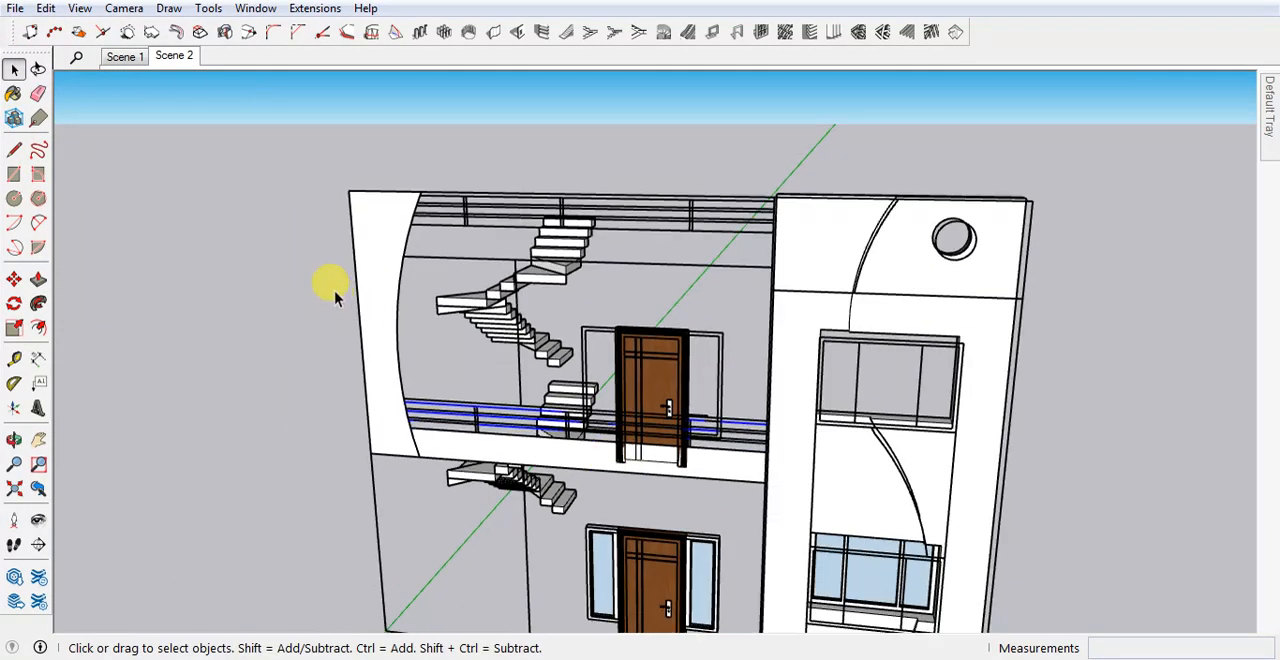
left_click(369, 255)
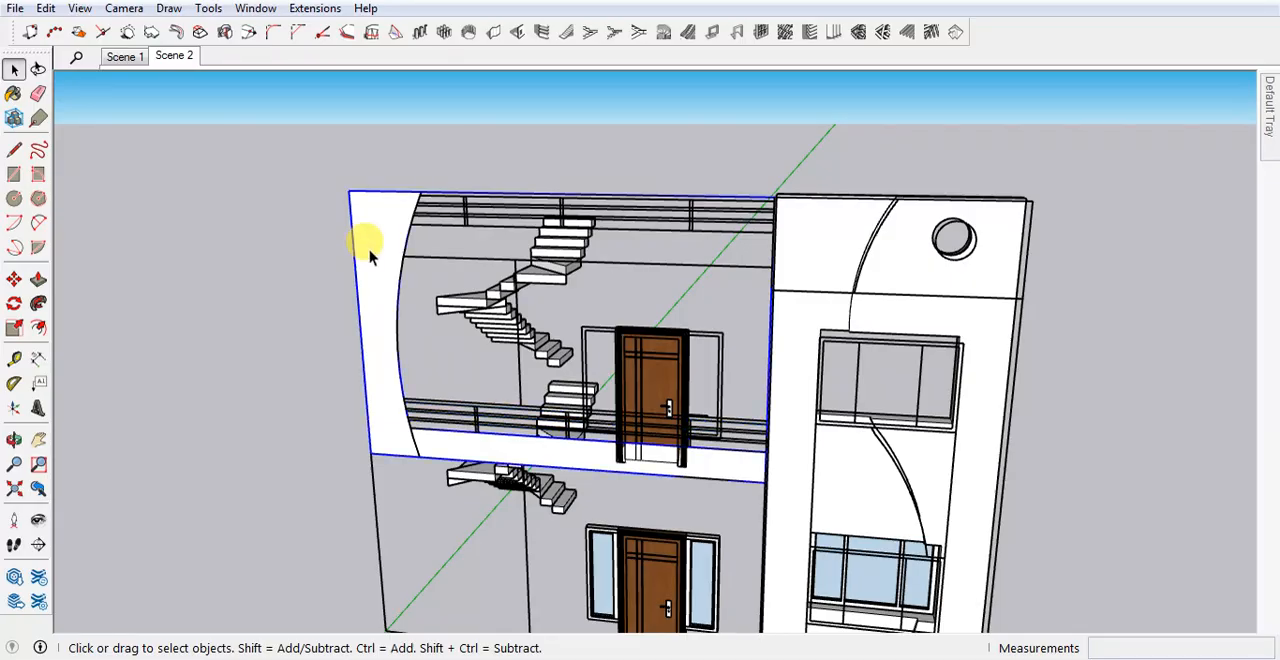
left_click(394, 337)
key("Delete")
middle_click_drag(481, 422, 511, 468)
left_click(603, 352)
key("Delete")
left_click(563, 378)
key("Delete")
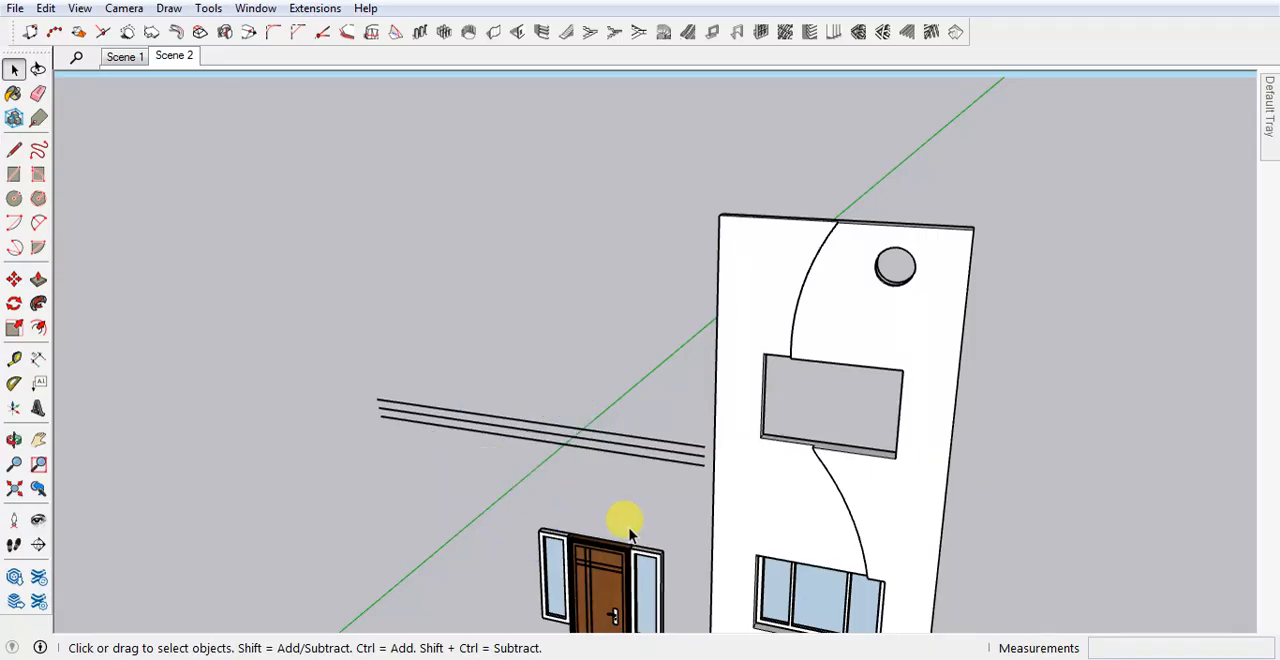
Clear the lower door, raised facade wall and lower windows from view.
left_click(620, 540)
key("Delete")
left_click(771, 486)
key("Delete")
left_click(655, 585)
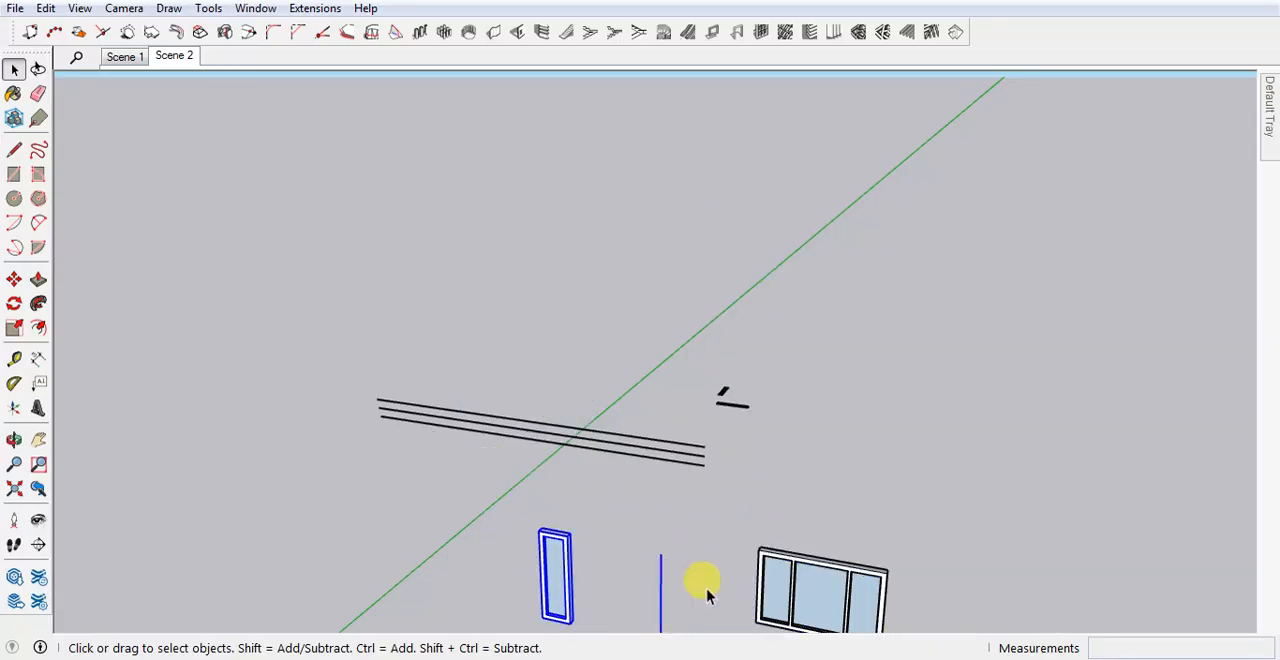
key("Delete")
left_click(775, 560)
key("Delete")
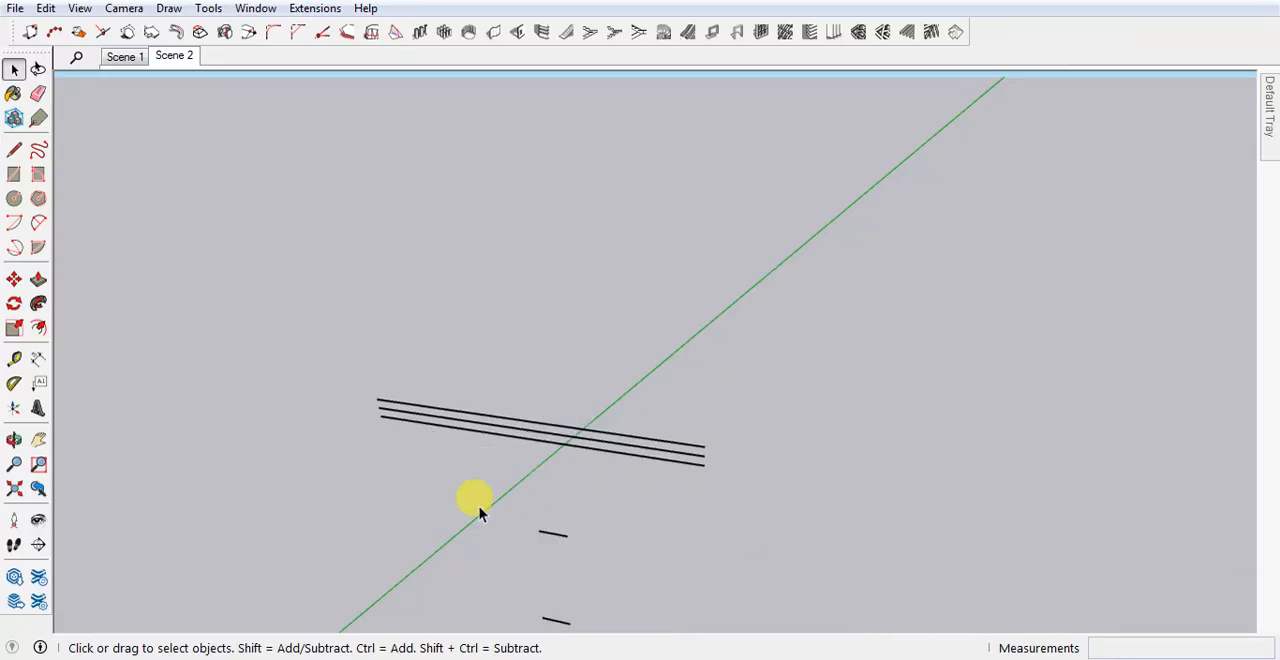
Clear the remaining stray pieces below the railing so that only the three railing lines are left in view.
scroll(480, 506, "down", 1)
left_click_drag(508, 506, 650, 630)
scroll(632, 522, "down", 1)
key("Delete")
left_click_drag(577, 571, 780, 631)
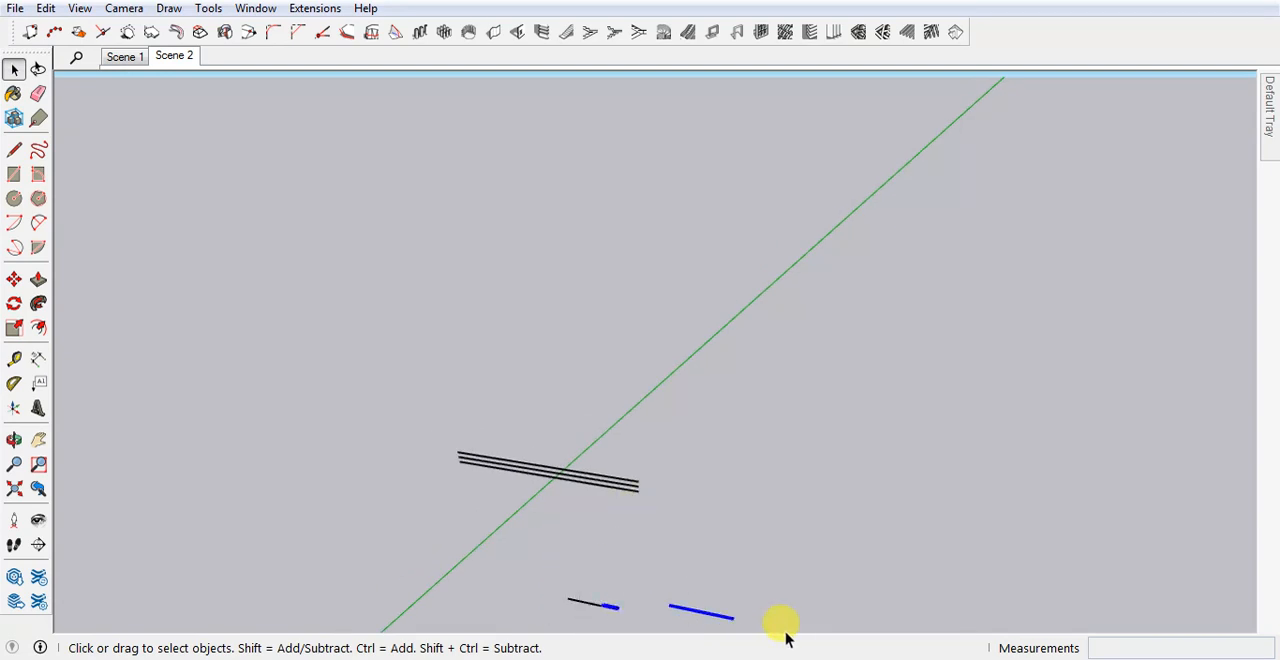
key("Delete")
left_click_drag(600, 594, 530, 611)
key("Delete")
scroll(572, 538, "up", 4)
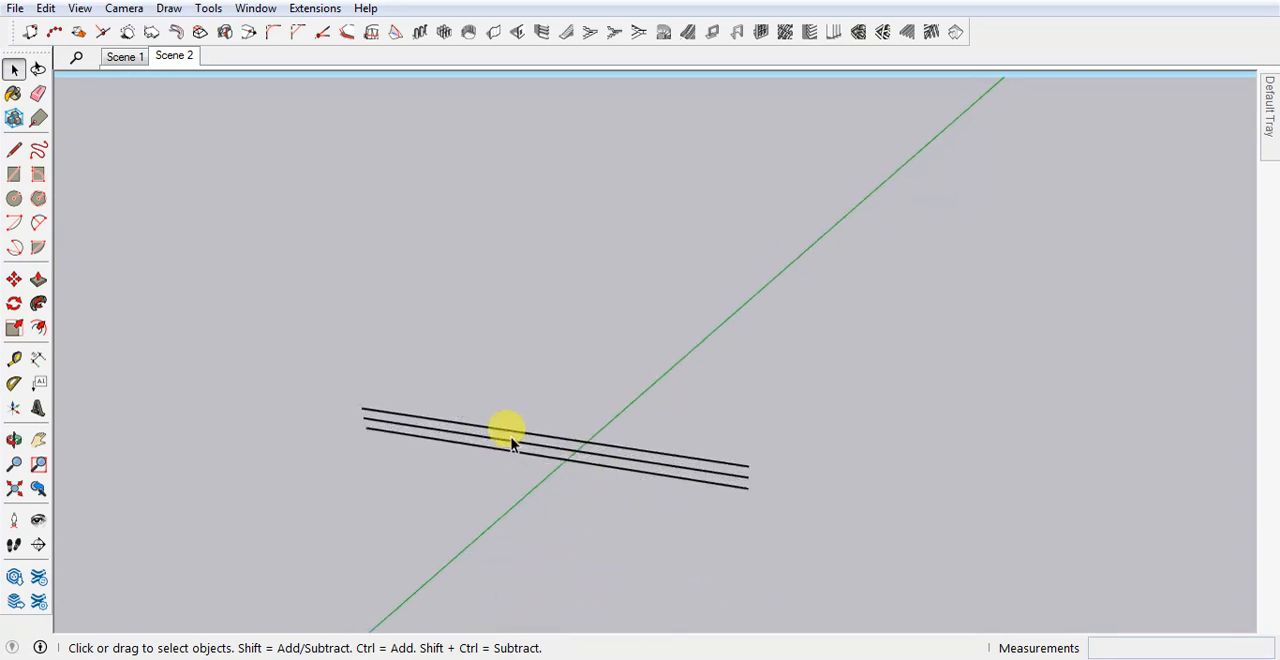
Copy the three railing lines about 6' 3 5/8" back along the green axis.
scroll(510, 443, "up", 1)
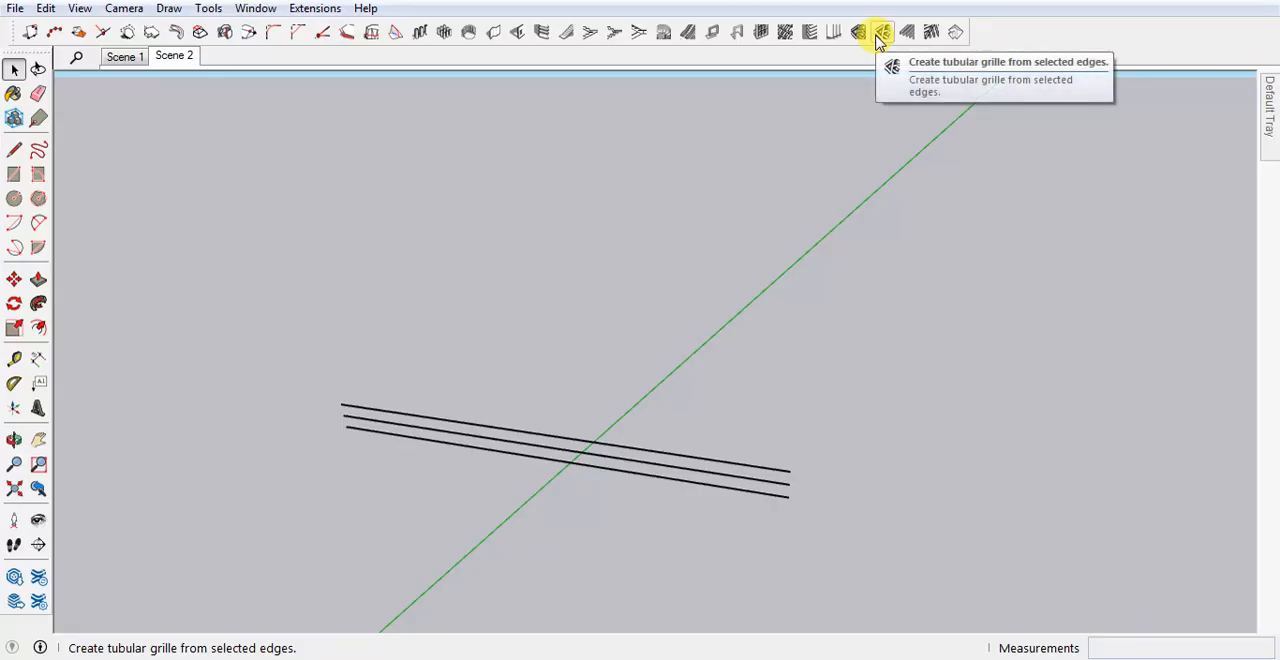
scroll(750, 490, "up", 3)
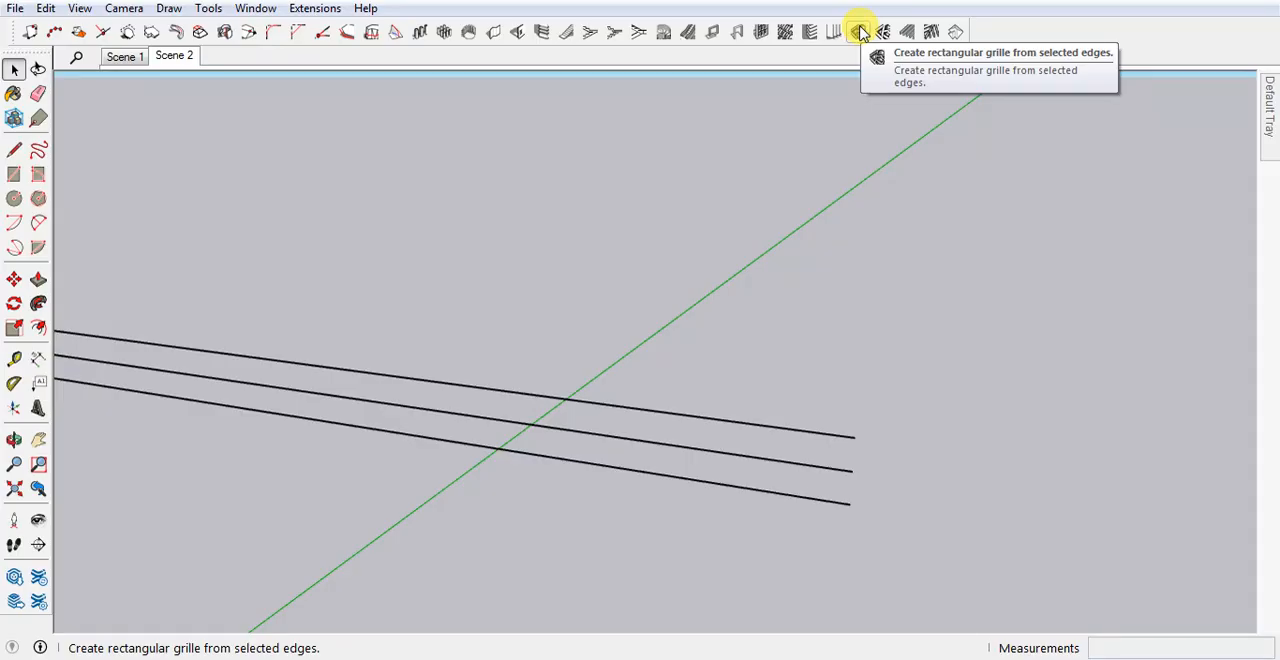
scroll(830, 480, "down", 3)
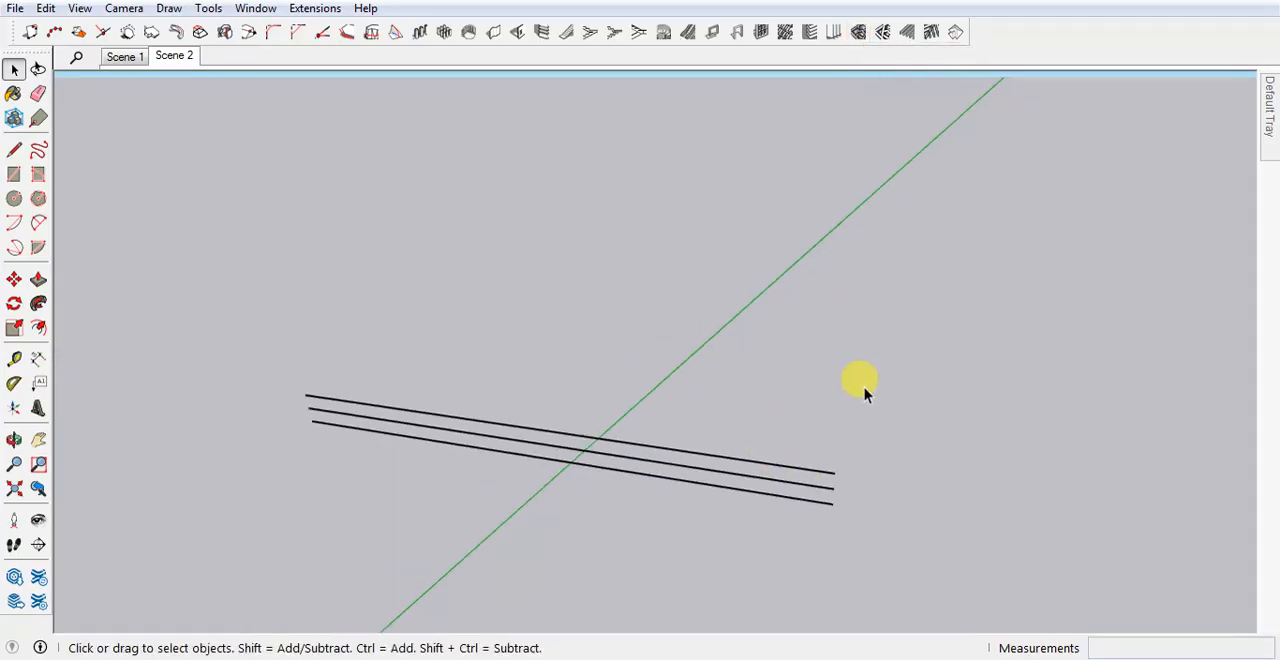
left_click_drag(863, 391, 703, 534)
key("m")
key("ctrl")
left_click(833, 503)
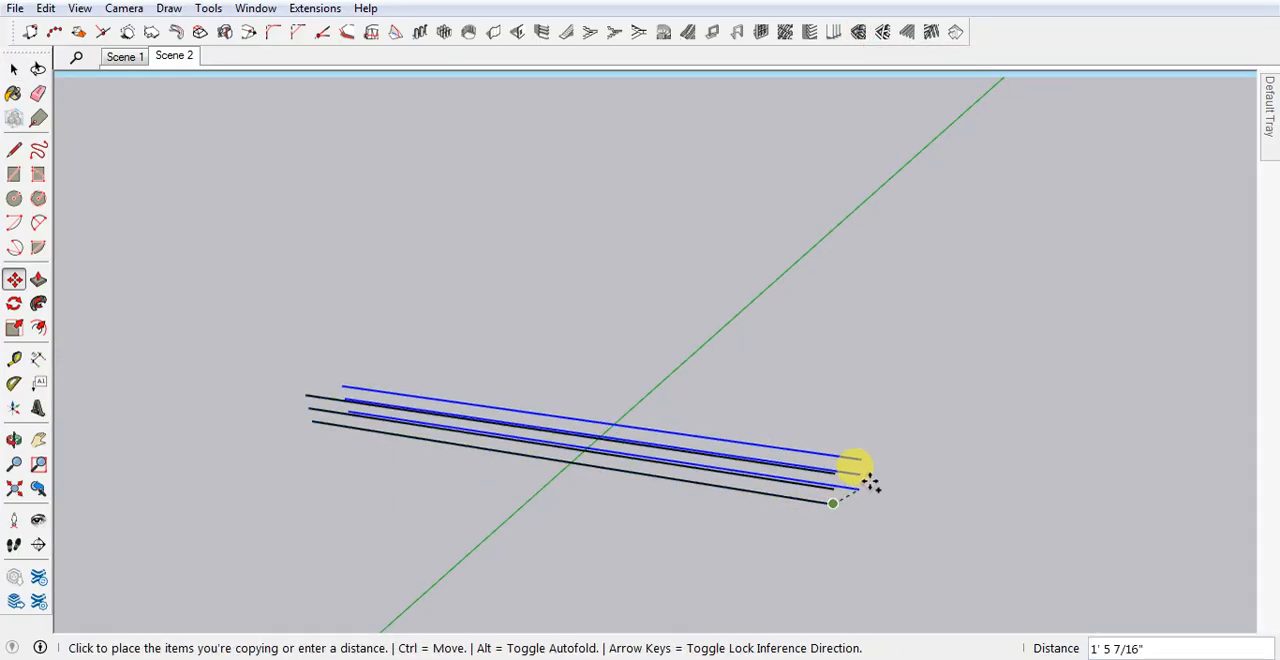
left_click(868, 425)
key("space")
middle_click_drag(768, 506, 918, 365)
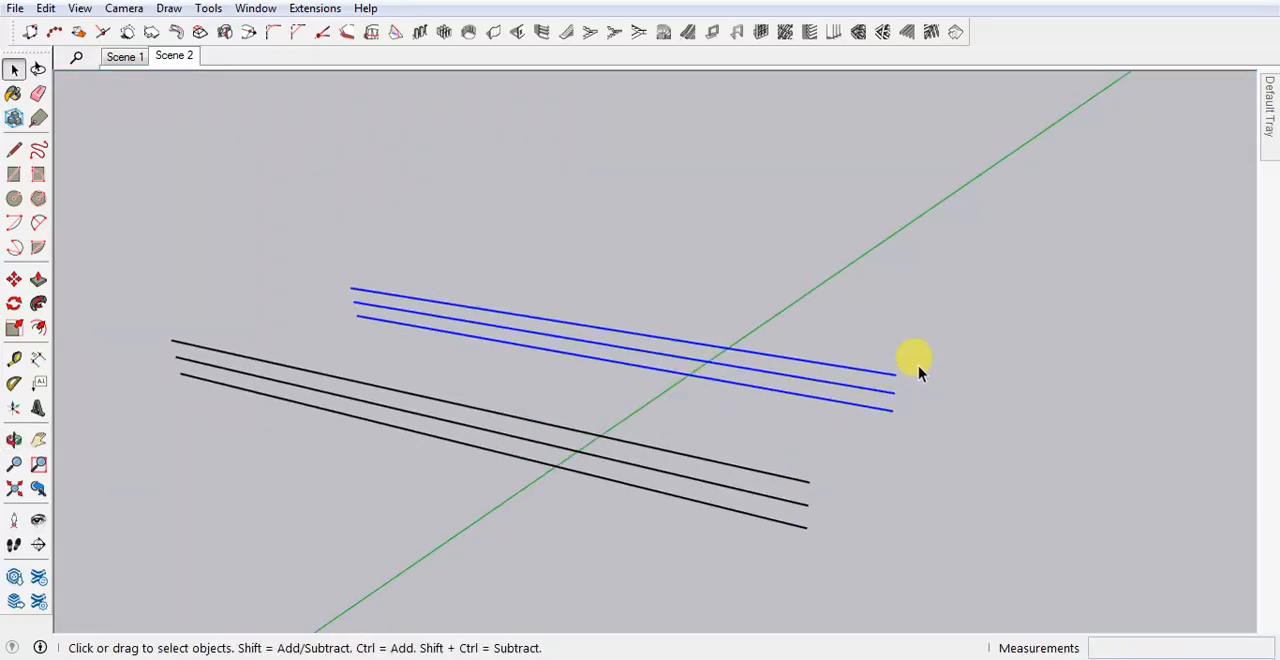
left_click(930, 462)
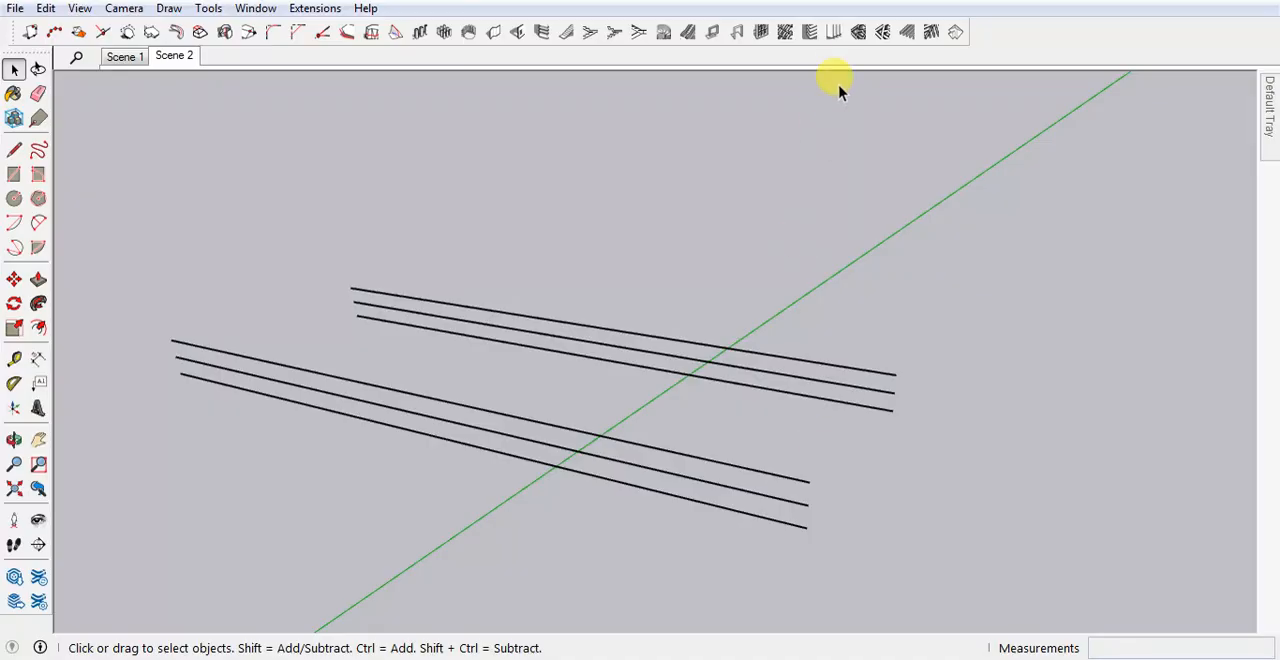
Select the three front railing lines and start creating a rectangular grille from them.
left_click(858, 32)
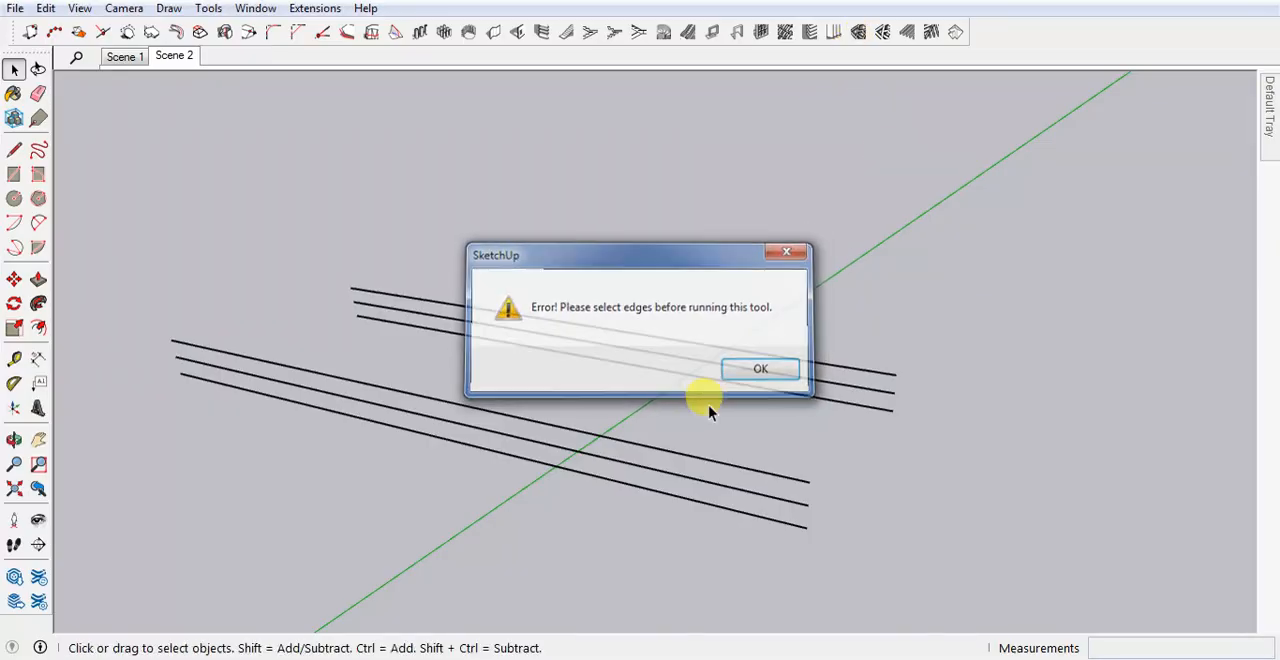
left_click_drag(699, 450, 648, 518)
left_click(855, 38)
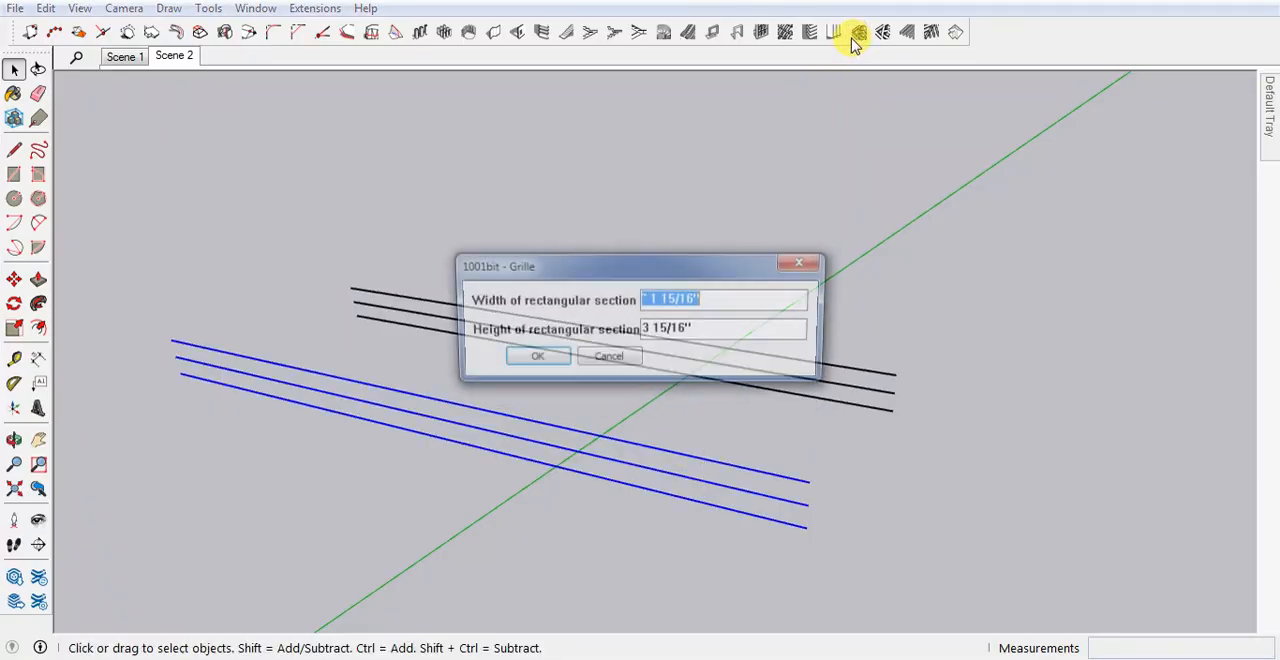
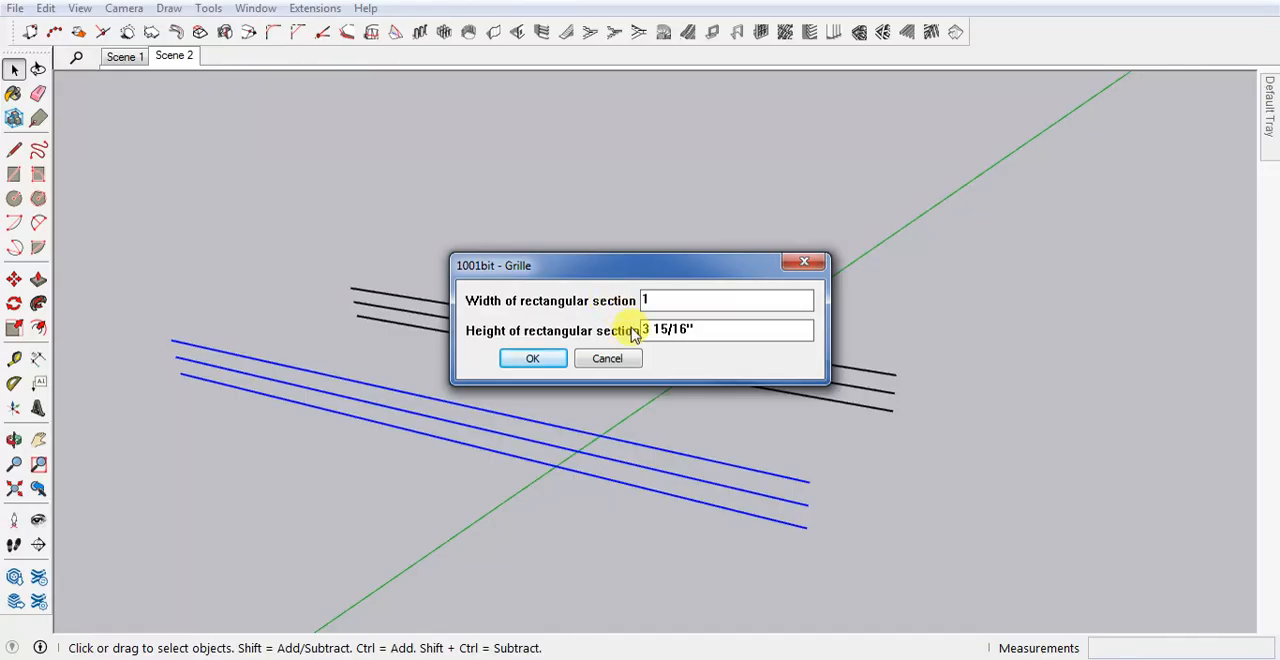
Generate the front rectangular grille from the selected lines with a section width of 1 and a height of 1.
left_click(533, 359)
scroll(800, 515, "up", 5)
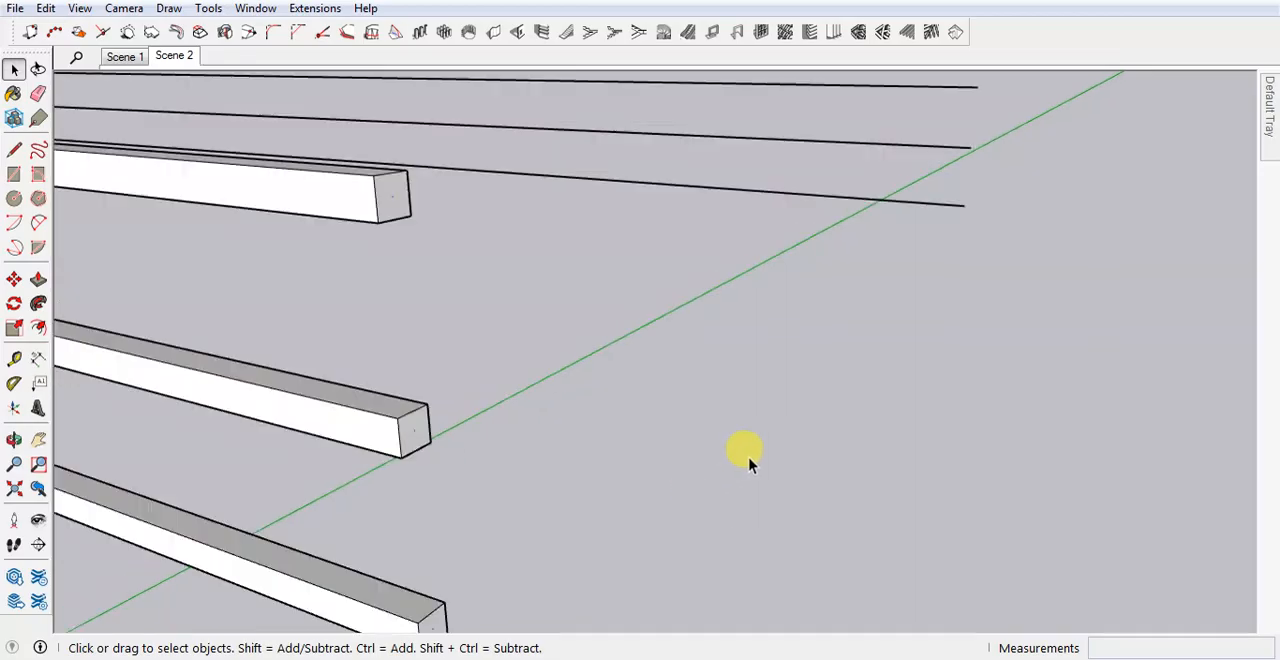
scroll(749, 460, "down", 5)
middle_click_drag(665, 452, 638, 420)
scroll(684, 398, "up", 2)
left_click(676, 395)
Create a tubular grille with a tube diameter of 1 from the three rear railing lines.
middle_click_drag(868, 323, 843, 321)
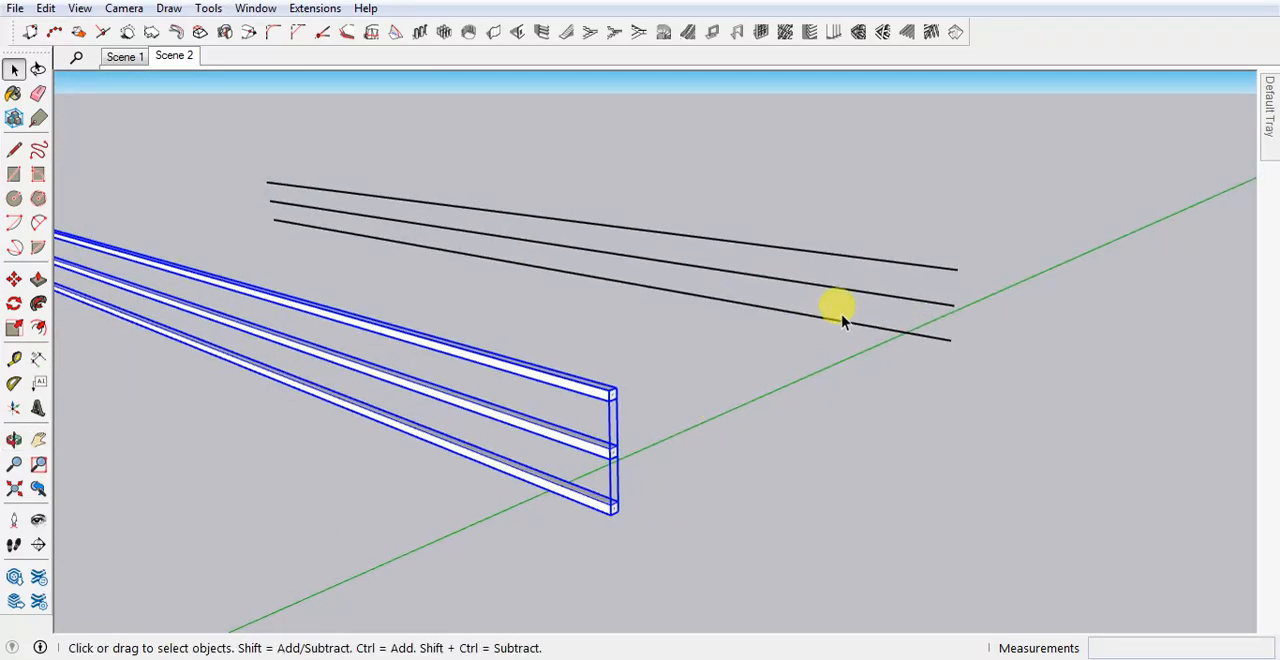
left_click(843, 322)
left_click(881, 33)
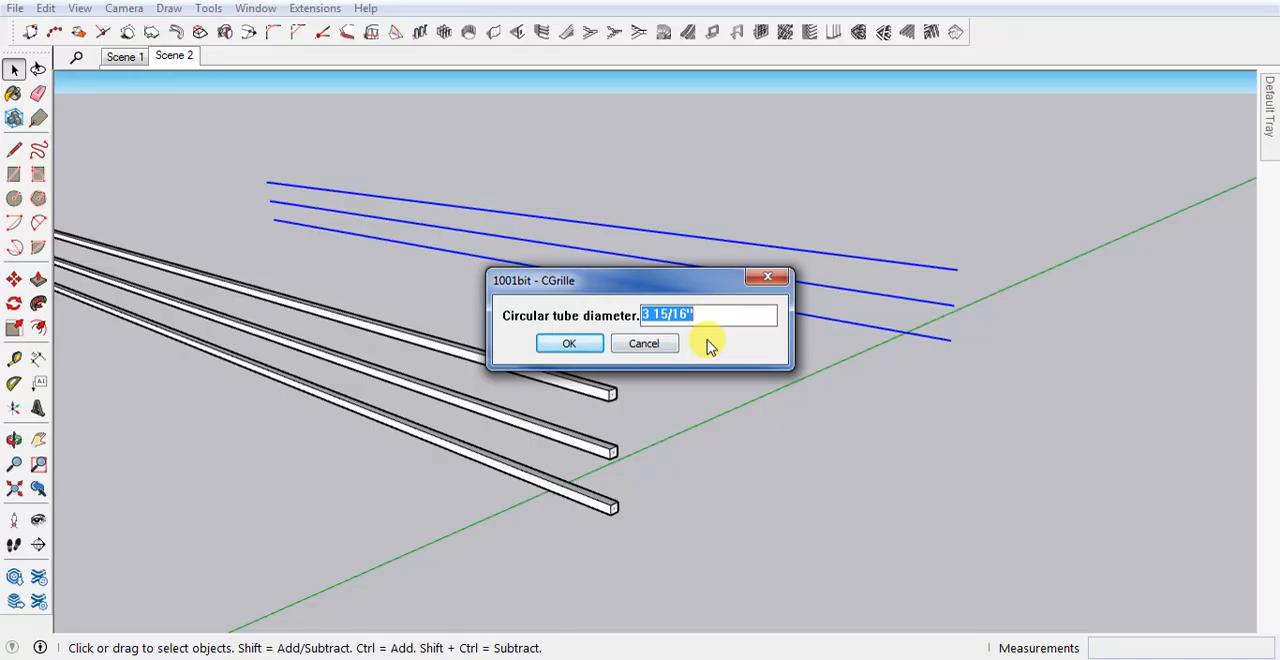
left_click(569, 344)
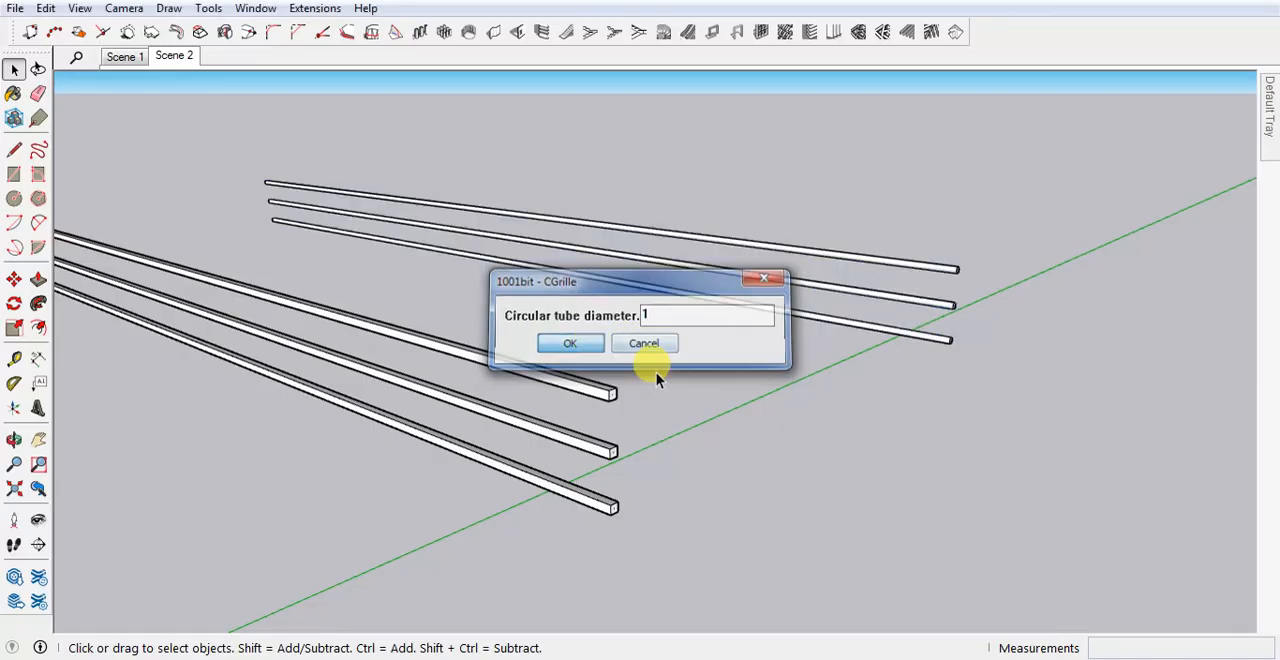
scroll(814, 329, "up", 6)
scroll(825, 355, "down", 5)
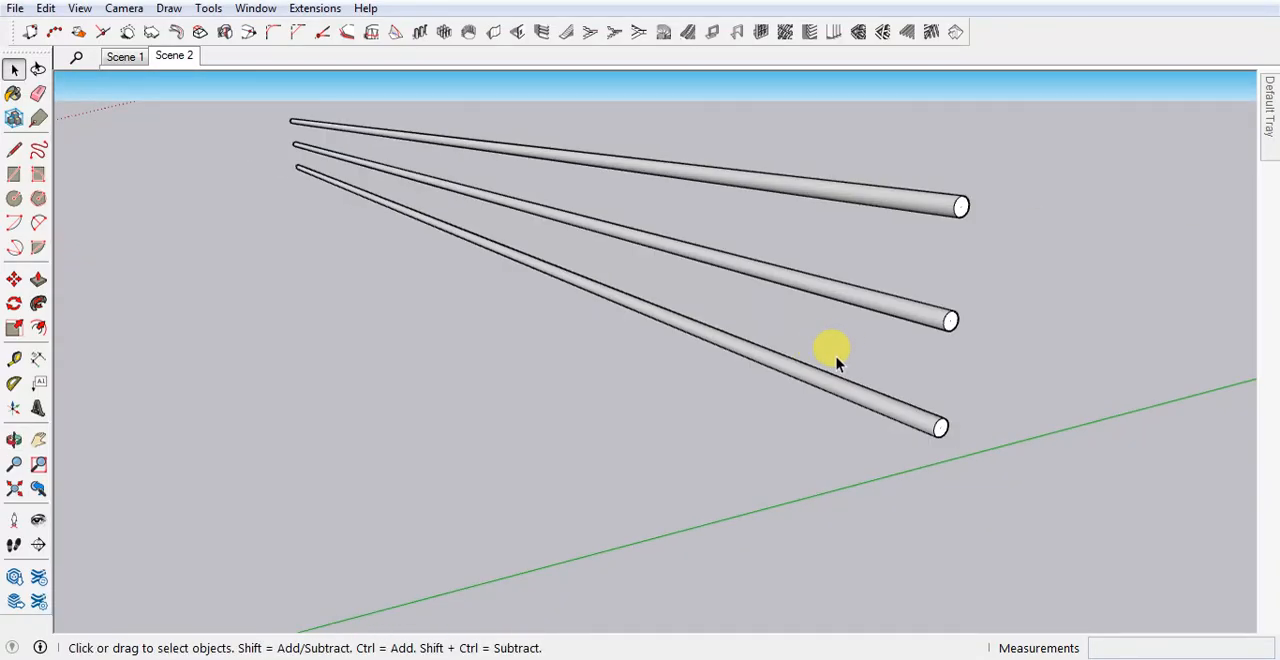
Delete the rear tubular grille, keeping only the rectangular bars.
mouse_move(831, 351)
middle_mouse_down()
mouse_move(846, 366)
mouse_move(780, 371)
mouse_move(840, 330)
middle_mouse_up()
left_click(839, 357)
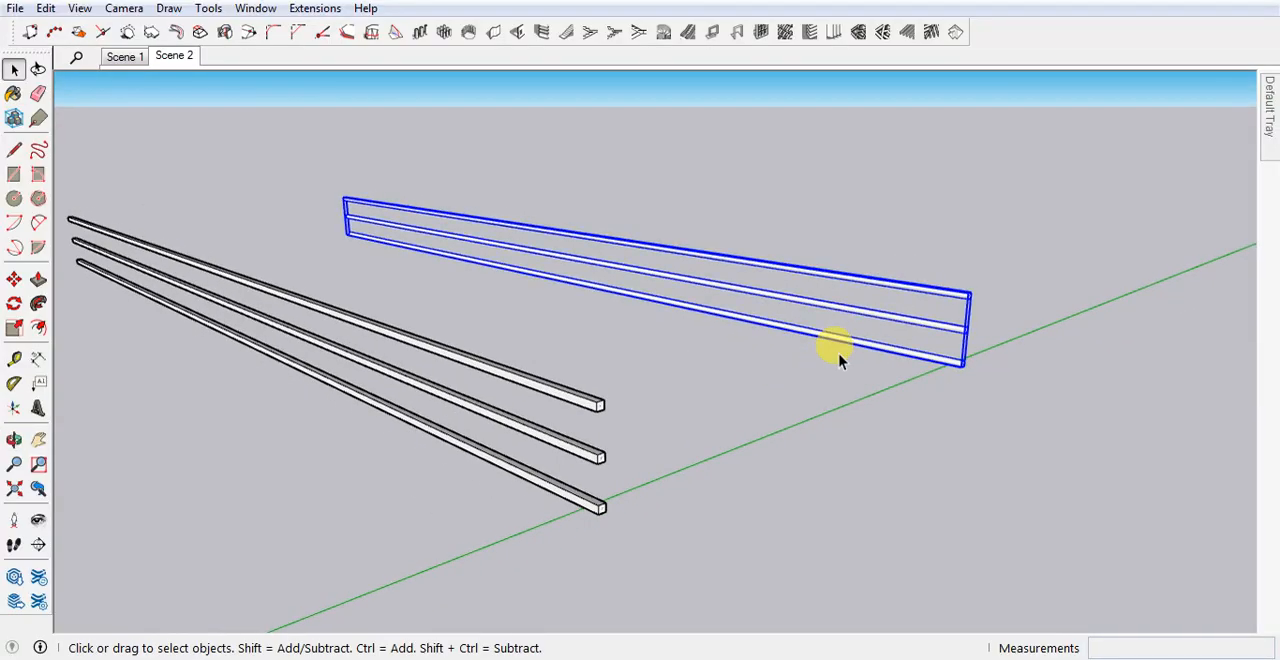
key("Delete")
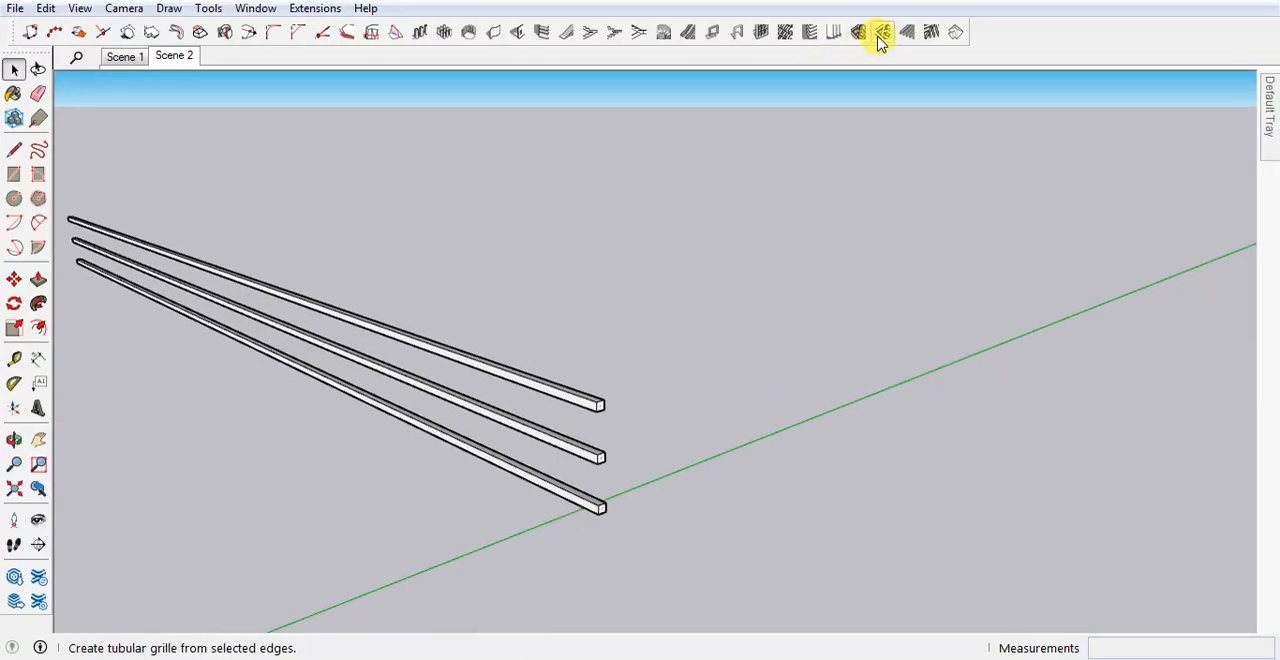
Return to the Scene 1 view of the whole house and select the new balcony railing.
scroll(836, 255, "down", 3)
left_click(142, 62)
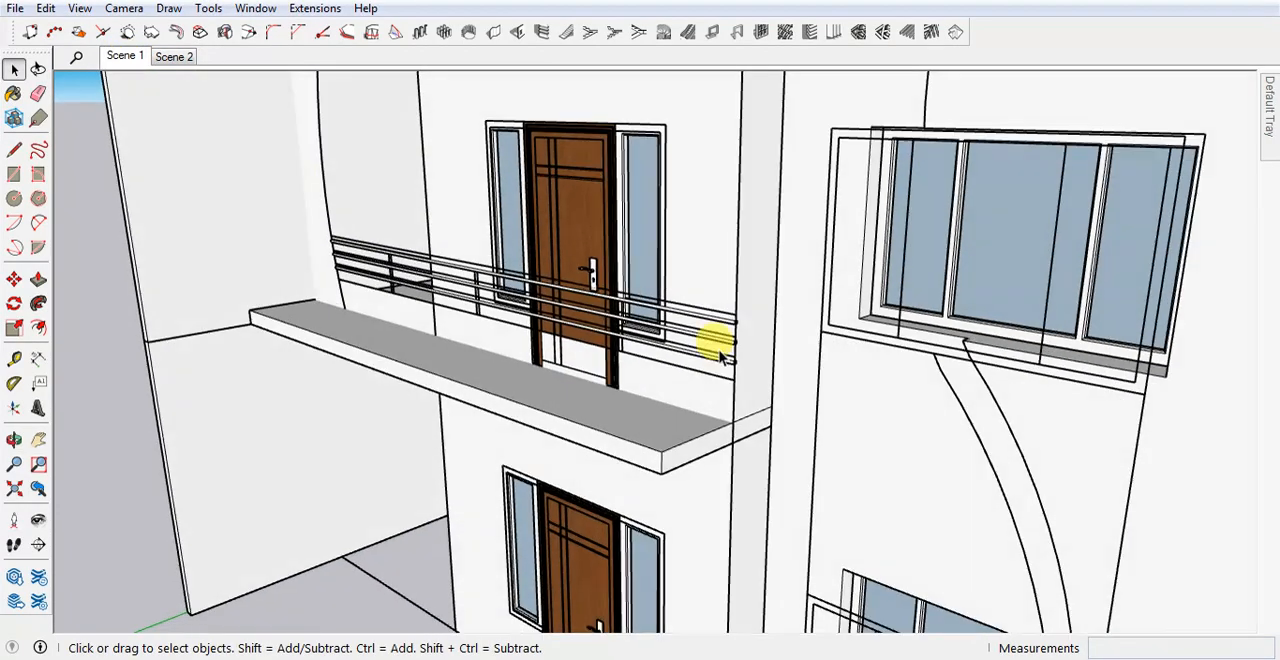
scroll(372, 271, "up", 5)
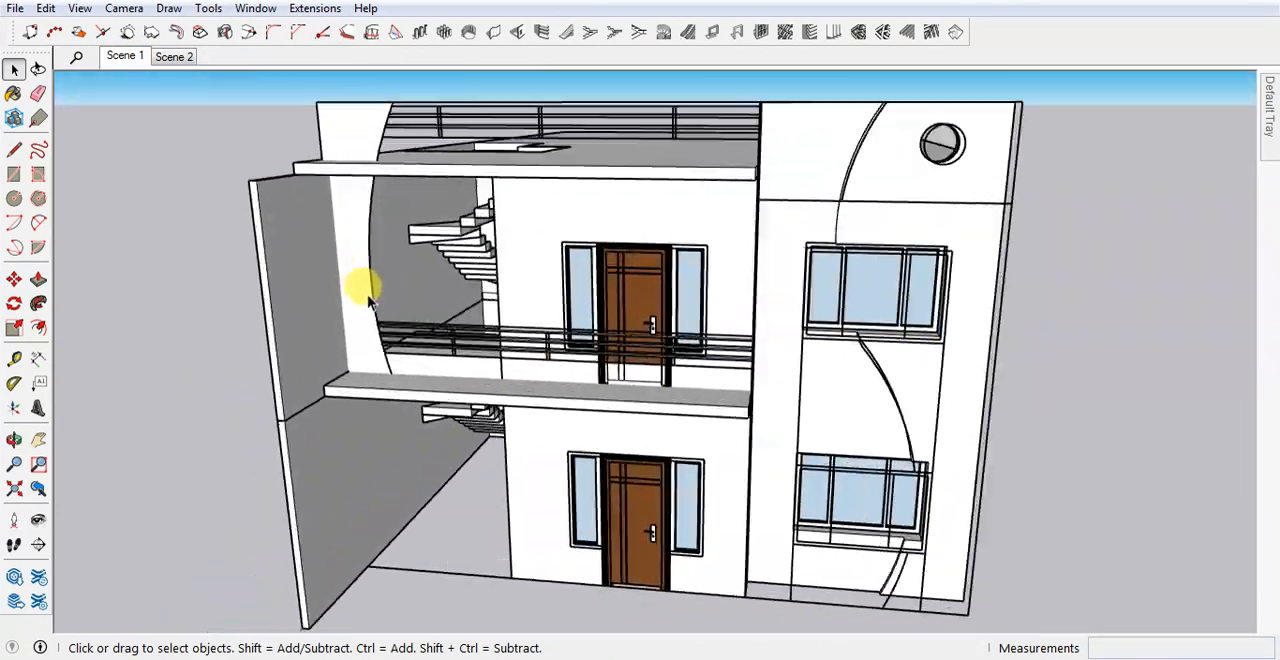
middle_click_drag(471, 357, 433, 338)
left_click(433, 338)
scroll(429, 351, "up", 3)
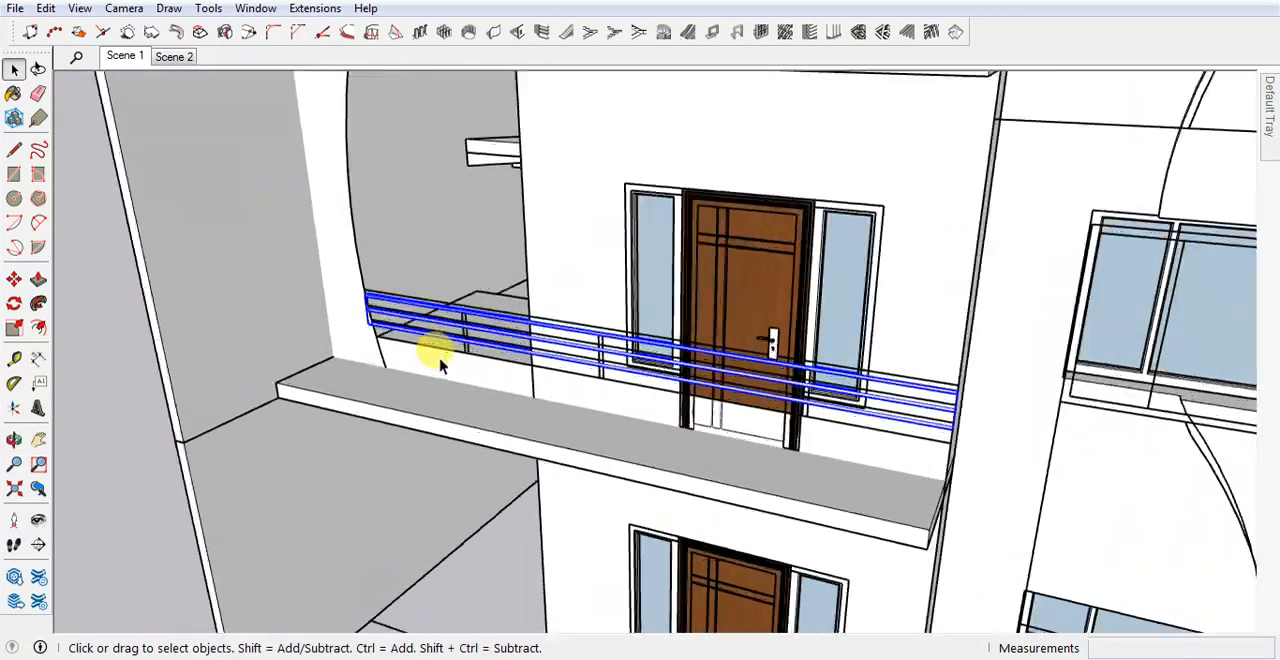
Add the facade panel linework to the selected railing and move both about 2' 5" forward to the balcony slab's front corner.
scroll(418, 372, "down", 5)
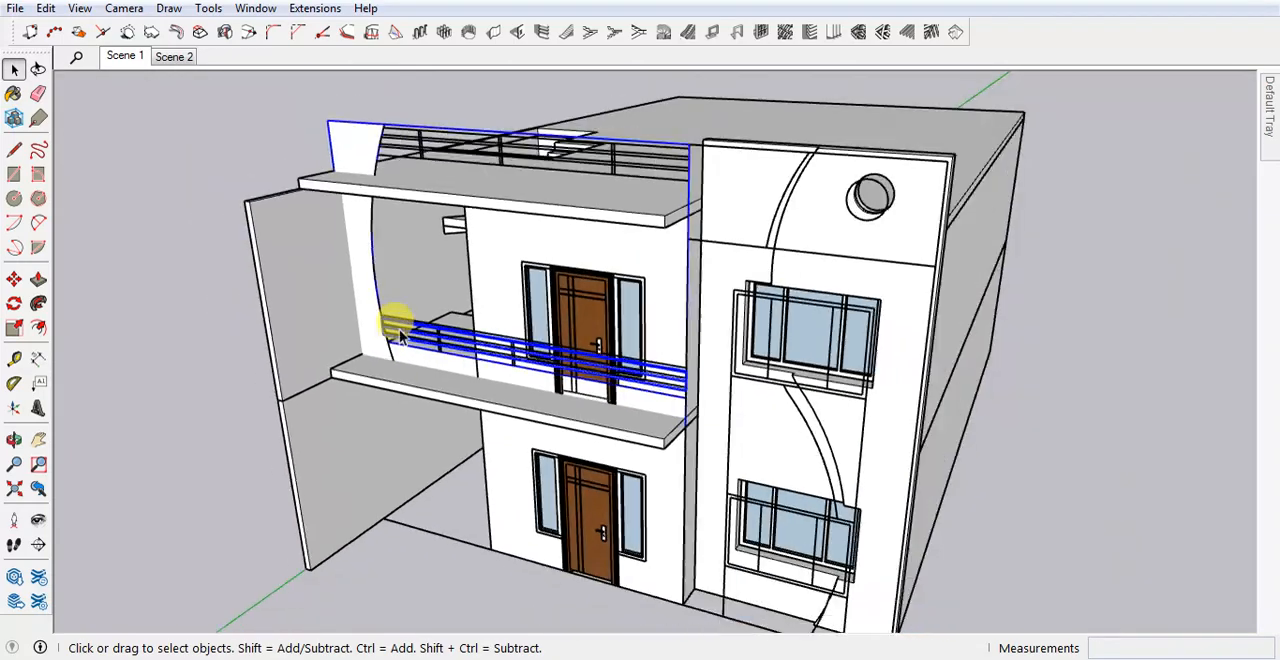
left_click(411, 141, "shift")
scroll(690, 423, "up", 5)
middle_click_drag(688, 423, 629, 423)
scroll(629, 423, "up", 2)
key("l")
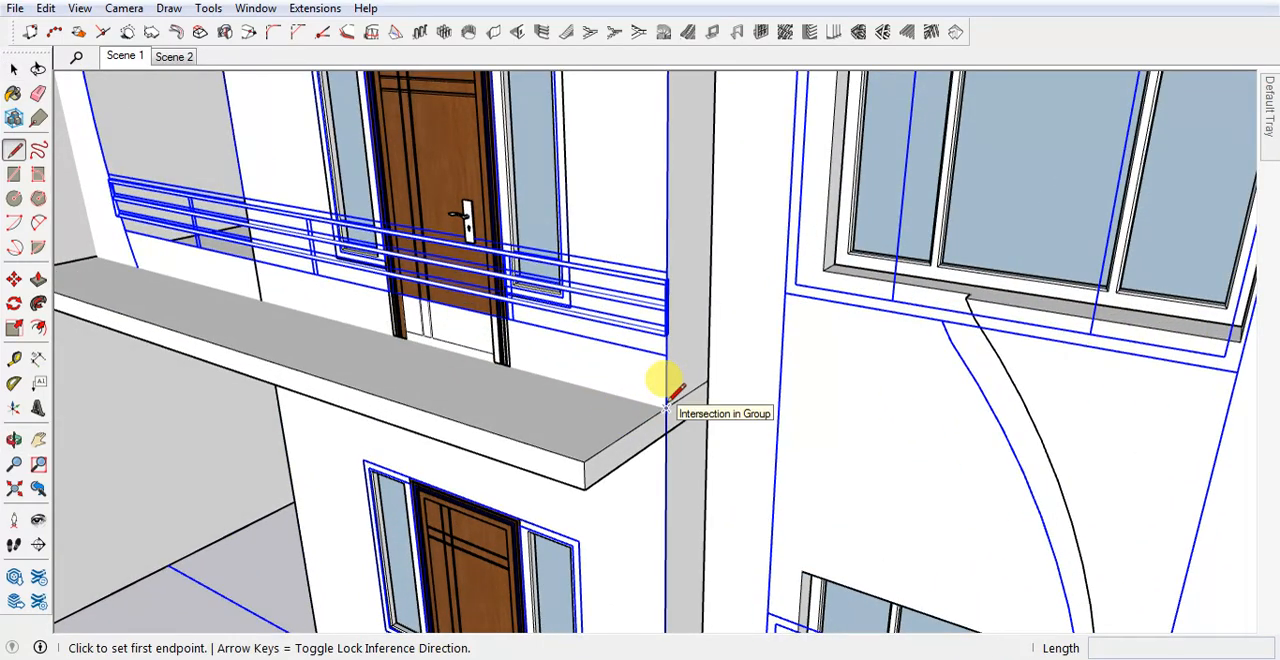
key("m")
left_click(665, 404)
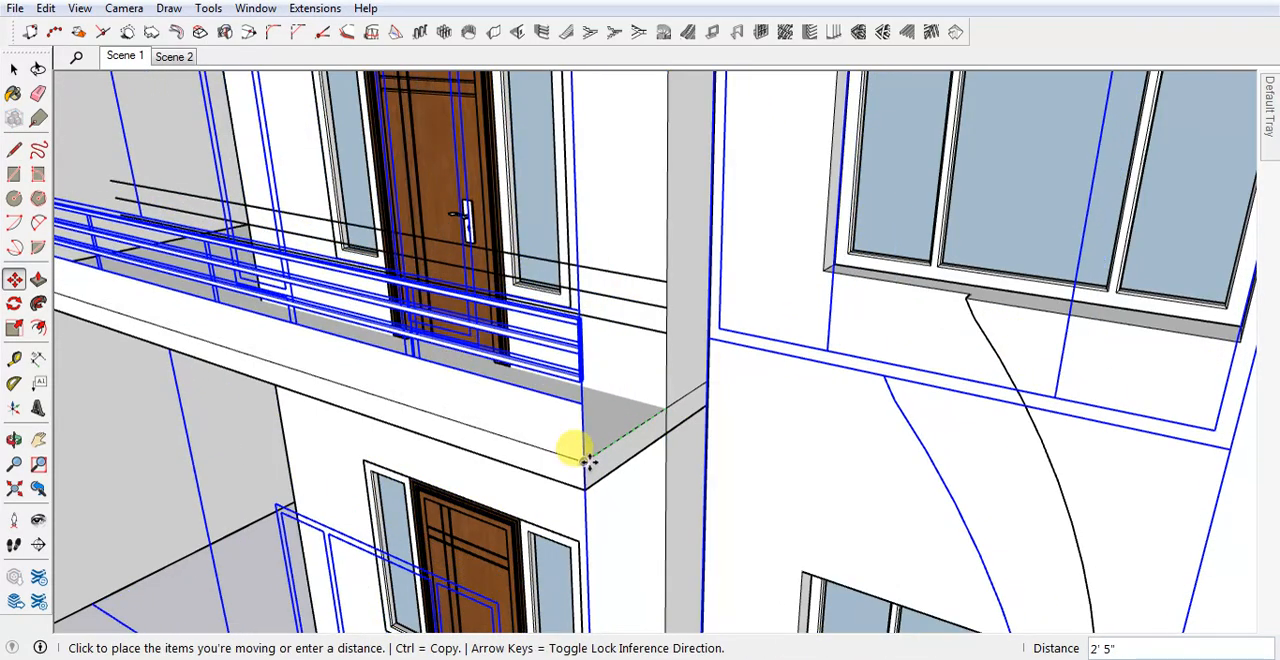
left_click(585, 460)
scroll(766, 503, "down", 3)
middle_click_drag(766, 503, 737, 477)
key("space")
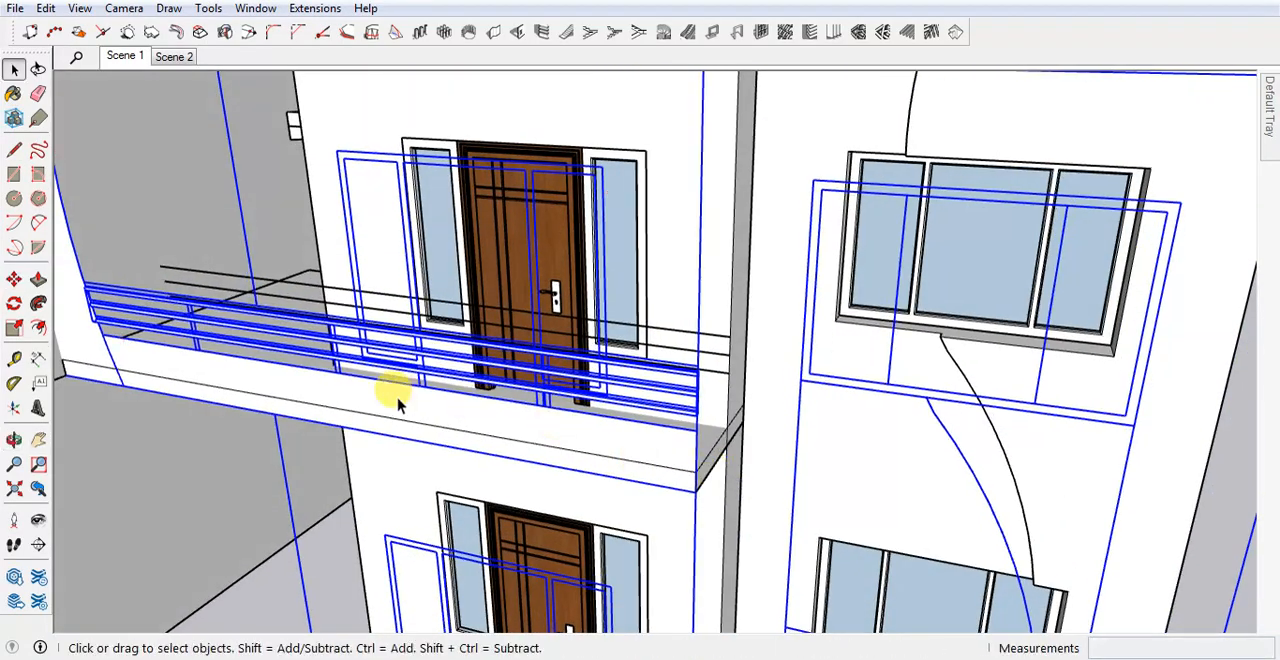
Open the facade panel group and extrude the curved panel with its balcony band by 6".
scroll(422, 425, "up", 3)
scroll(422, 425, "up", 2)
left_click(138, 328)
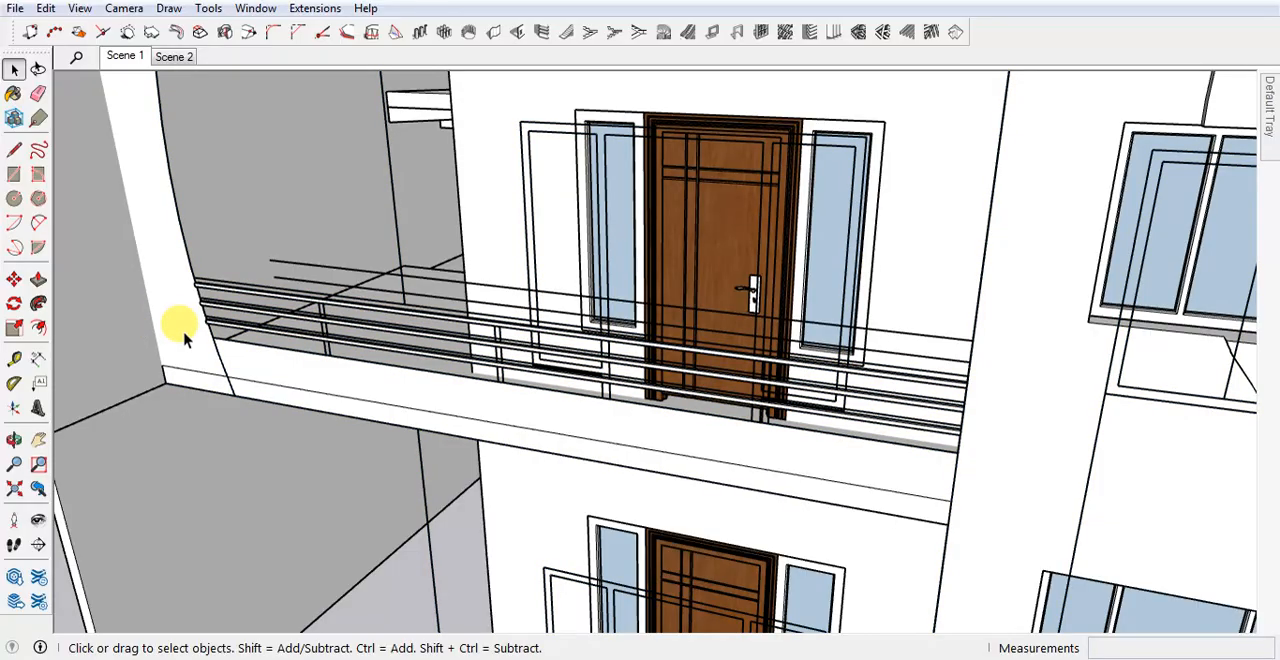
double_click(188, 337)
middle_click_drag(199, 340, 217, 371)
scroll(255, 295, "up", 3)
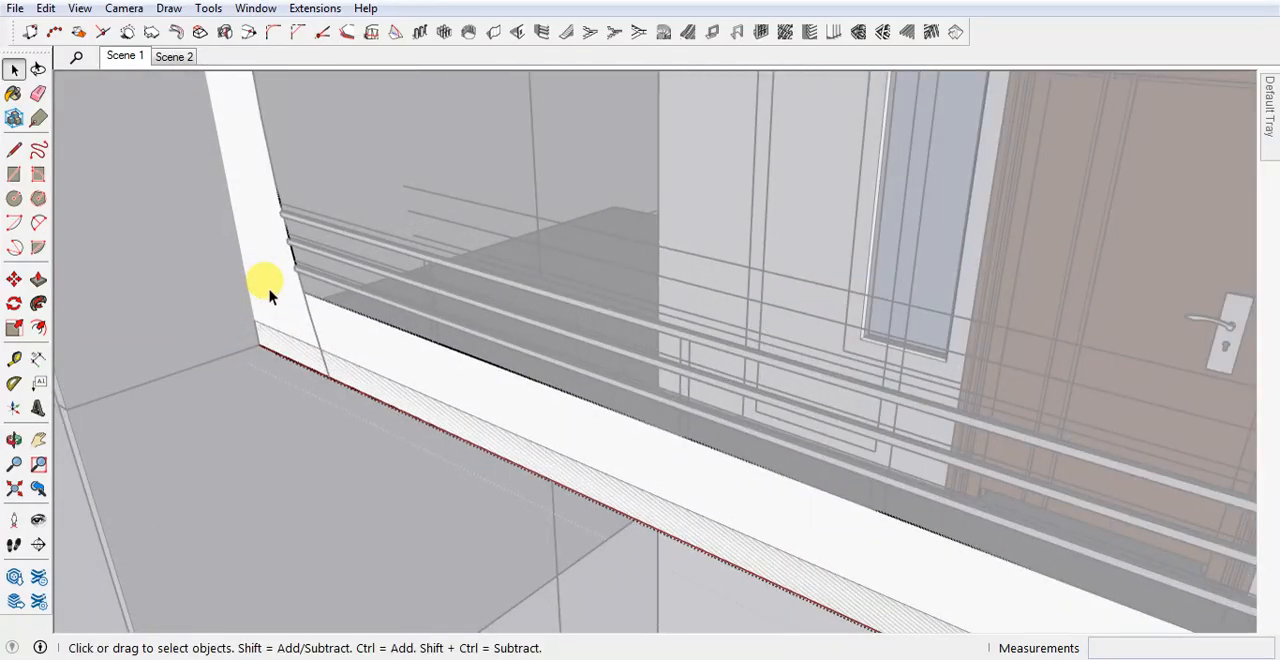
key("p")
left_click(286, 323)
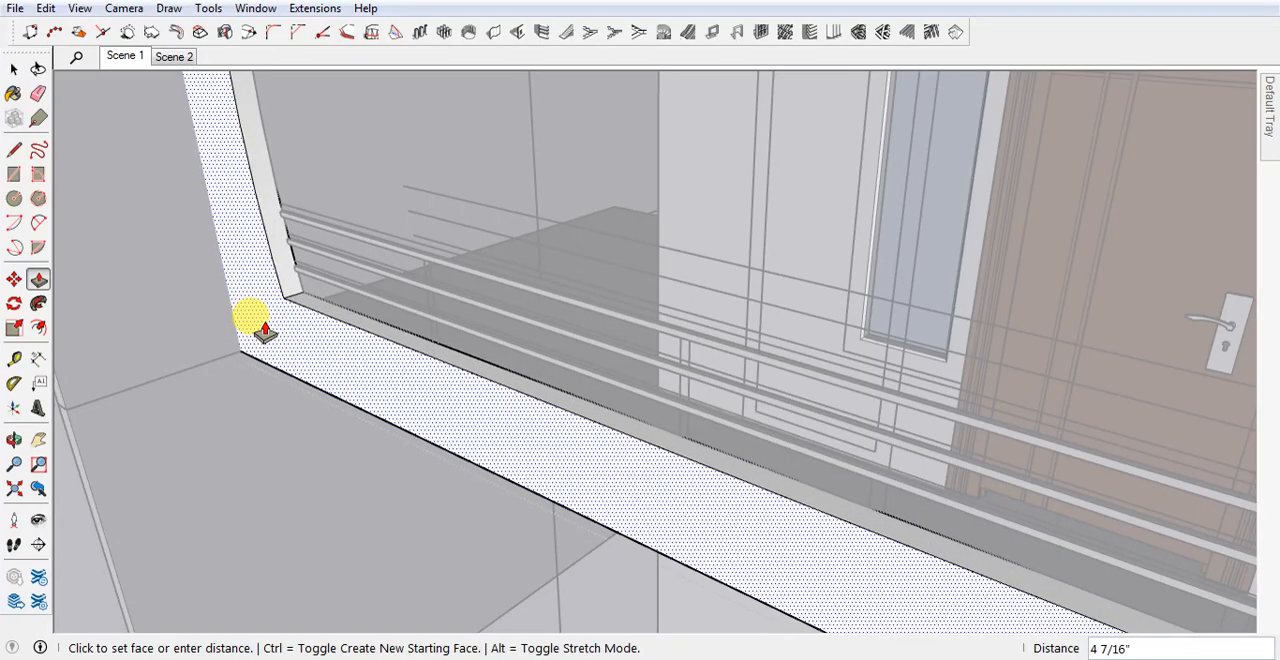
key("Return")
scroll(308, 337, "down", 3)
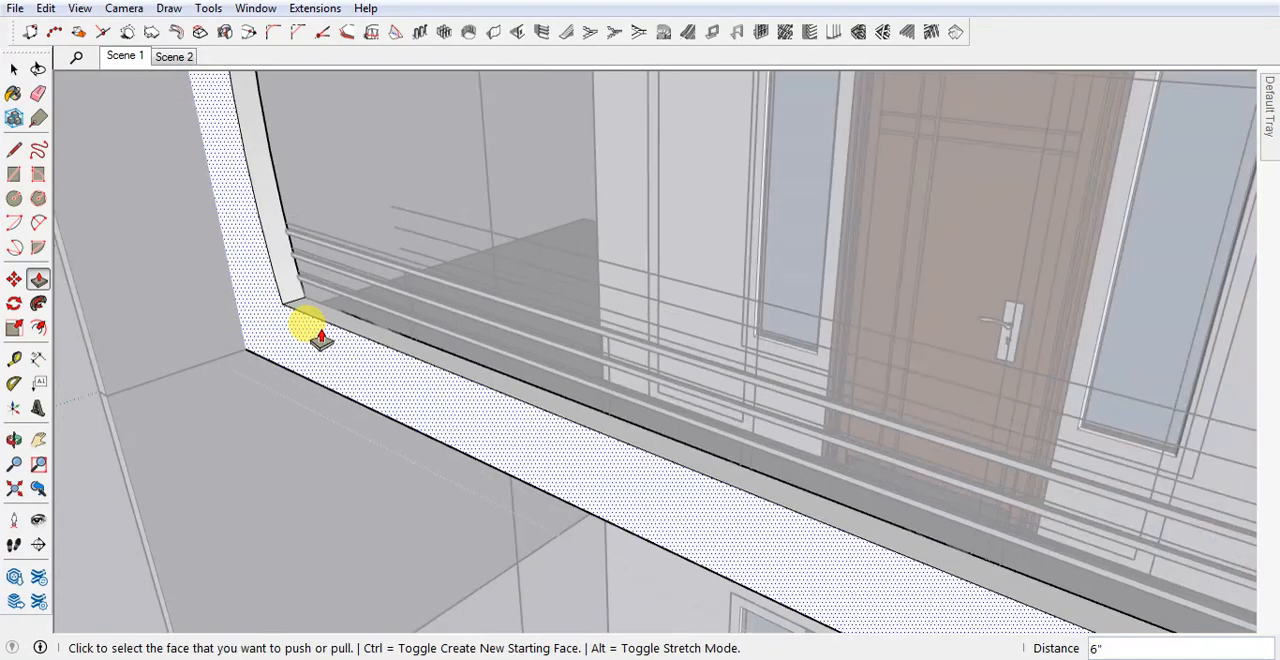
key("space")
key("Escape")
Move the balcony railing forward from the band's inner corner to the middle of the band's thickness.
scroll(320, 302, "up", 2)
left_click(298, 298)
scroll(299, 305, "up", 3)
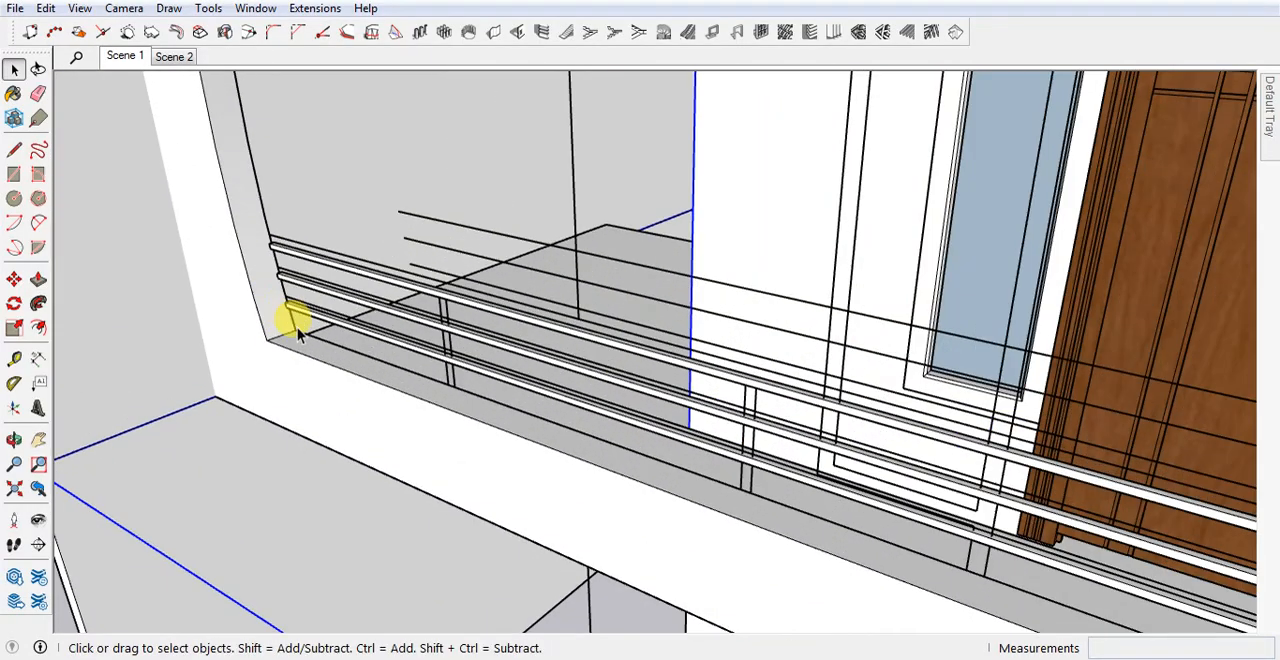
left_click(302, 309)
scroll(291, 310, "up", 3)
scroll(280, 310, "down", 2)
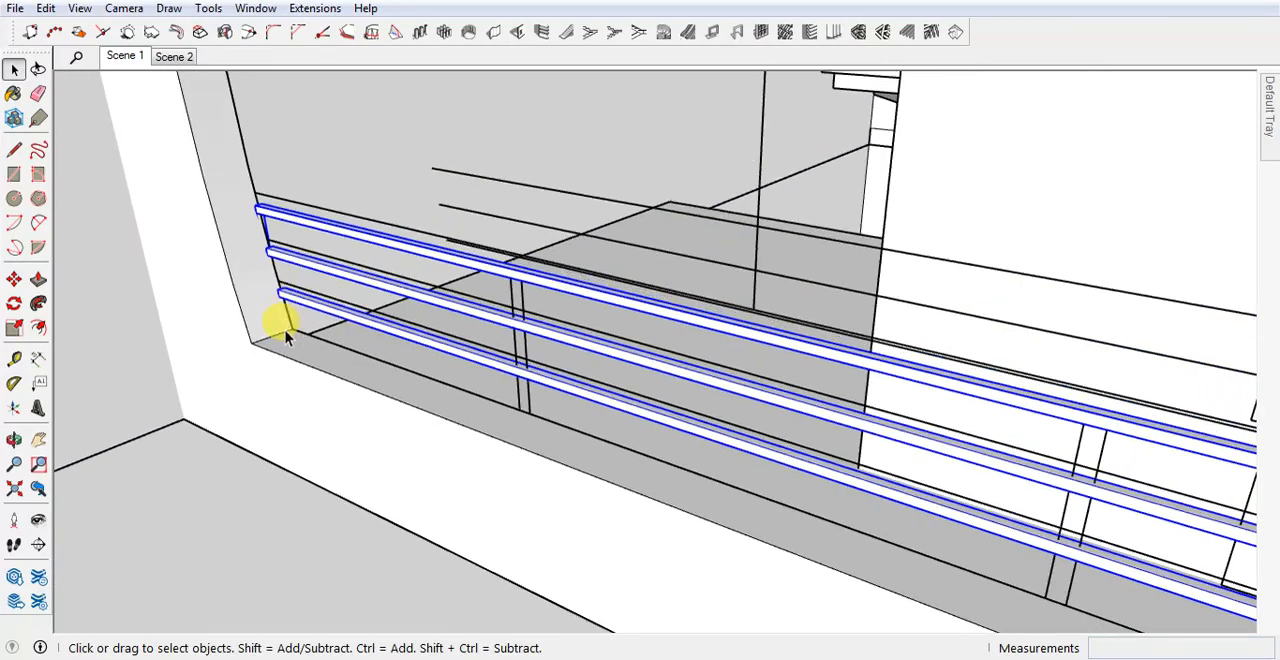
scroll(278, 325, "up", 1)
scroll(285, 333, "up", 1)
key("m")
left_click(290, 334)
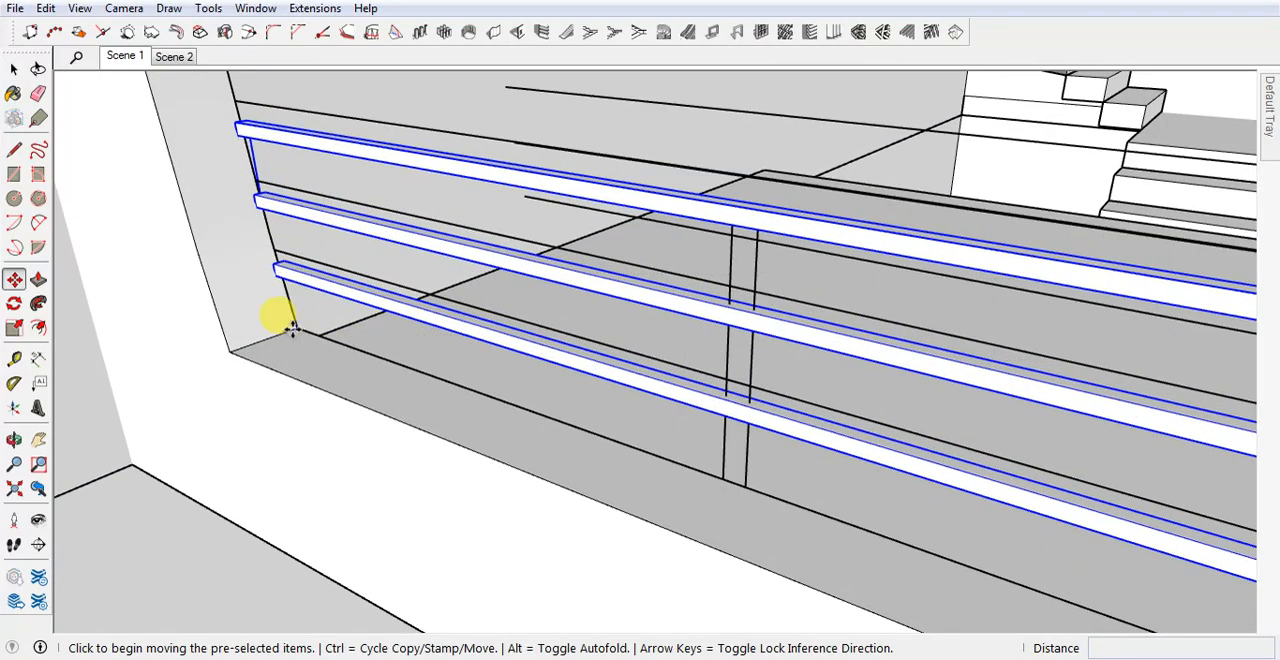
left_click(264, 340)
key("space")
scroll(254, 332, "down", 4)
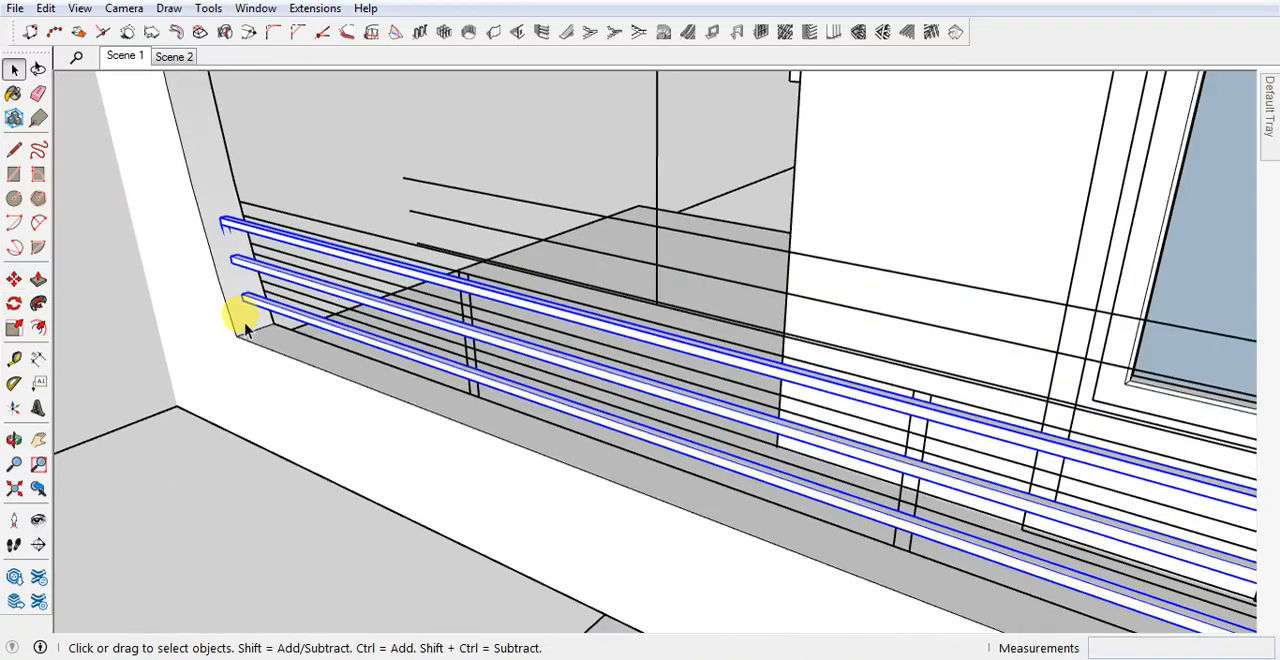
Open the side wall group and extend the upper wall's front face forward to meet the curved facade panel.
middle_click_drag(382, 372, 332, 377)
scroll(332, 377, "down", 10)
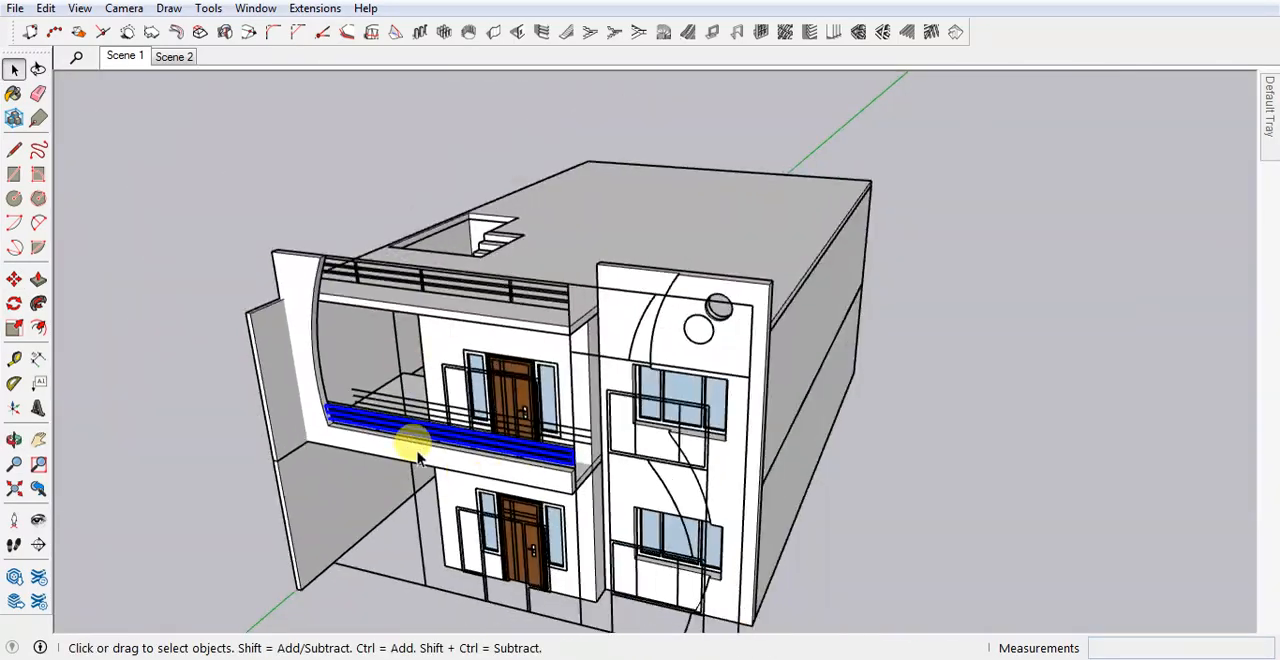
middle_click_drag(418, 455, 420, 371)
scroll(343, 455, "up", 5)
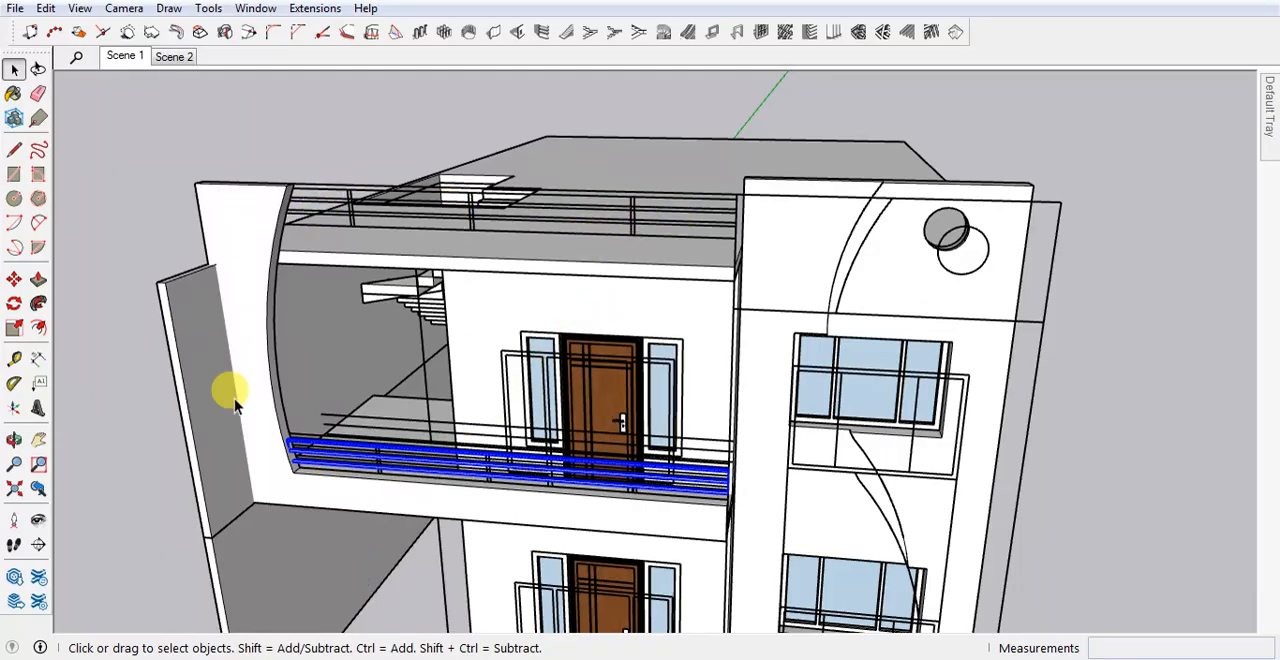
double_click(189, 367)
scroll(145, 379, "up", 1)
scroll(147, 275, "up", 4)
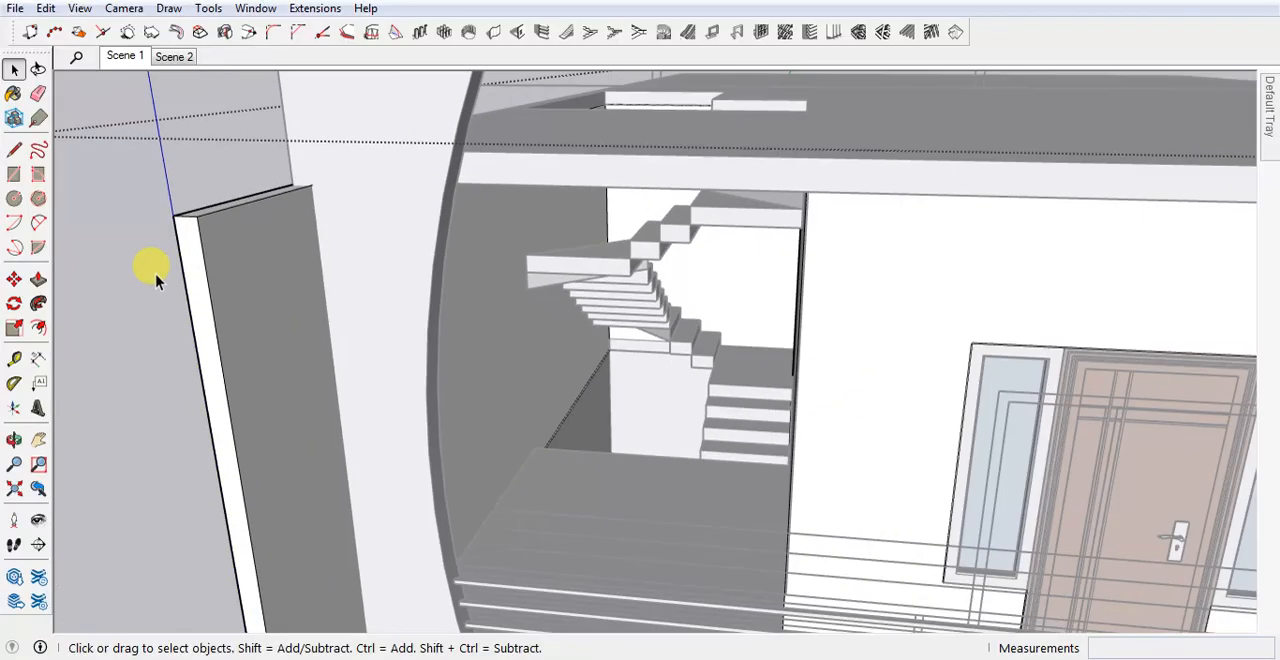
key("p")
left_click(184, 264)
middle_click_drag(184, 264, 394, 163)
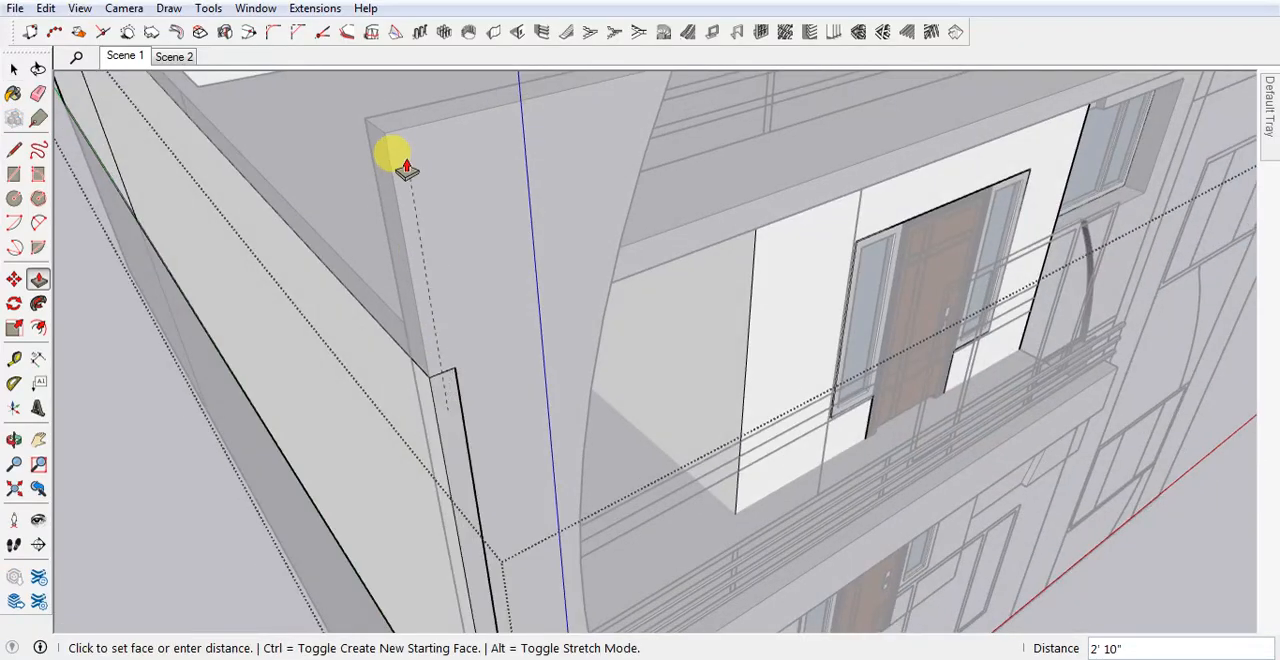
left_click(366, 121)
scroll(387, 320, "down", 4)
key("space")
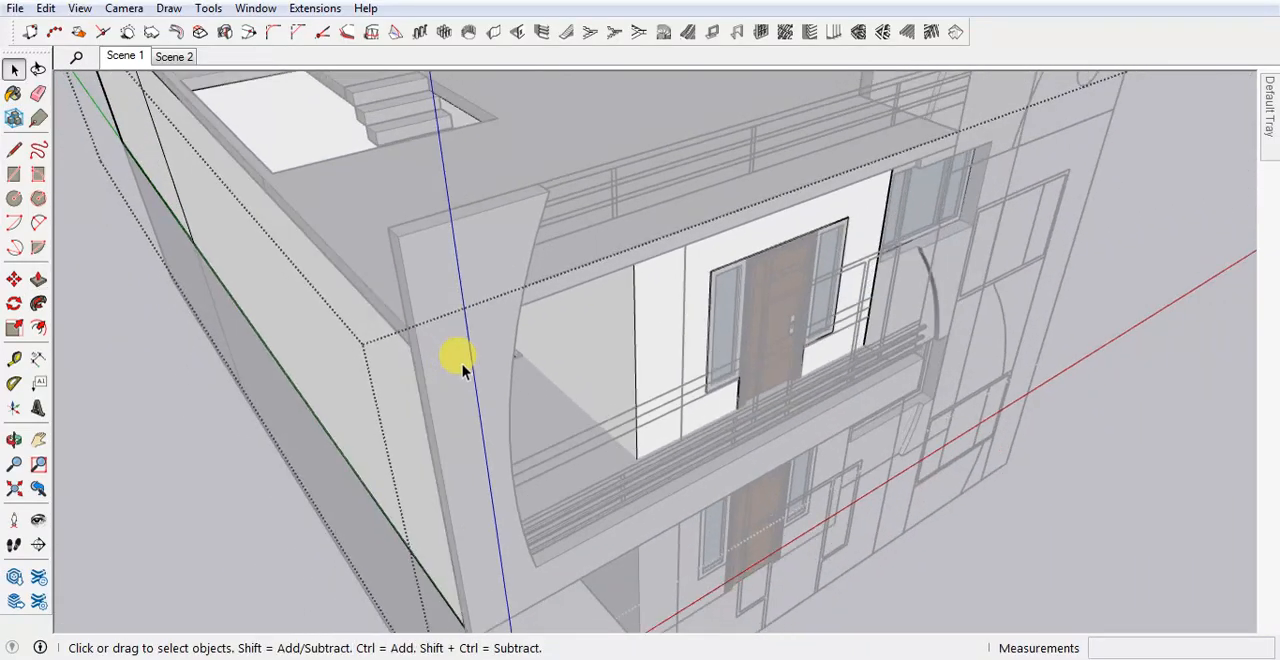
key("Escape")
At the balcony band's open end, place a guide 4" in on its inner face and draw a 1' vertical line along it.
middle_click_drag(462, 366, 308, 389)
scroll(446, 357, "up", 3)
middle_click_drag(446, 357, 510, 400)
scroll(286, 514, "down", 5)
middle_click_drag(729, 366, 409, 406)
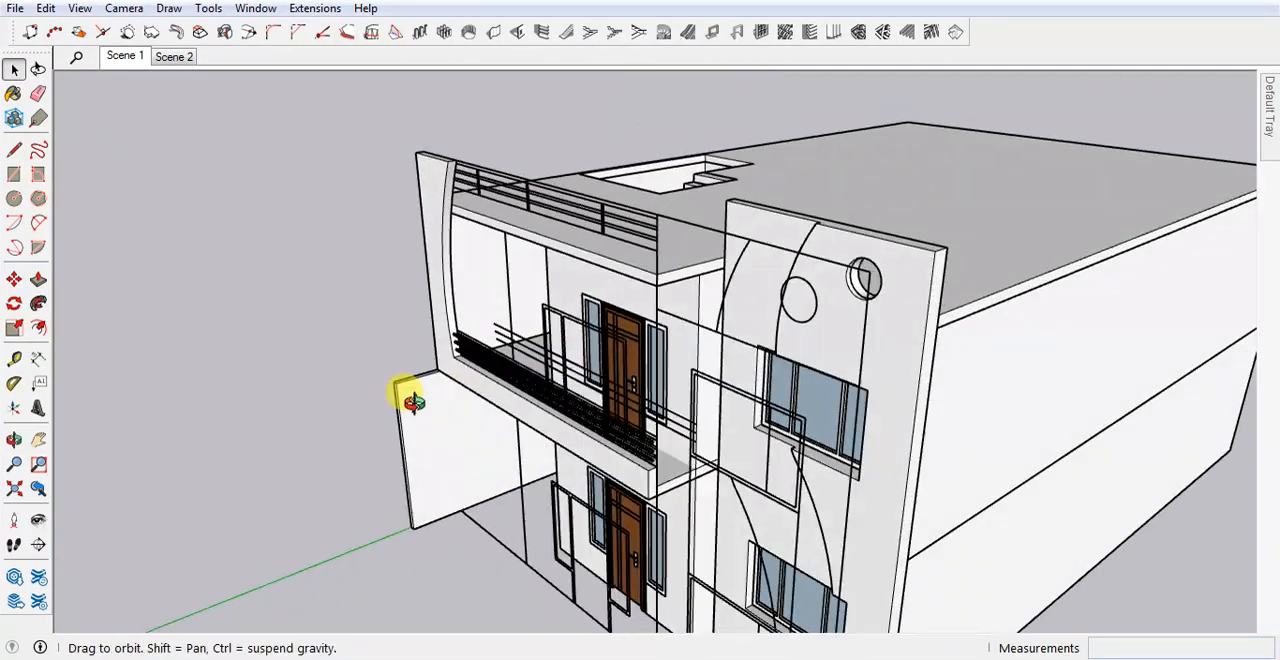
scroll(600, 443, "up", 6)
middle_click_drag(582, 454, 383, 510)
scroll(500, 440, "up", 3)
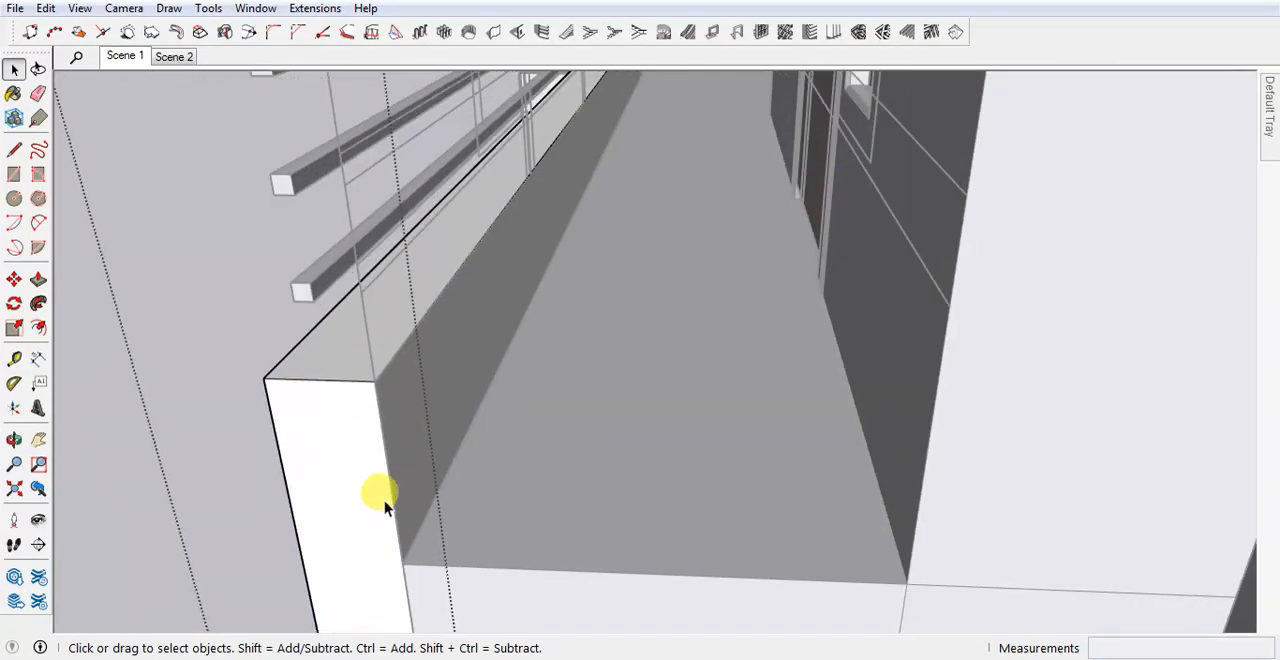
key("t")
left_click(388, 469)
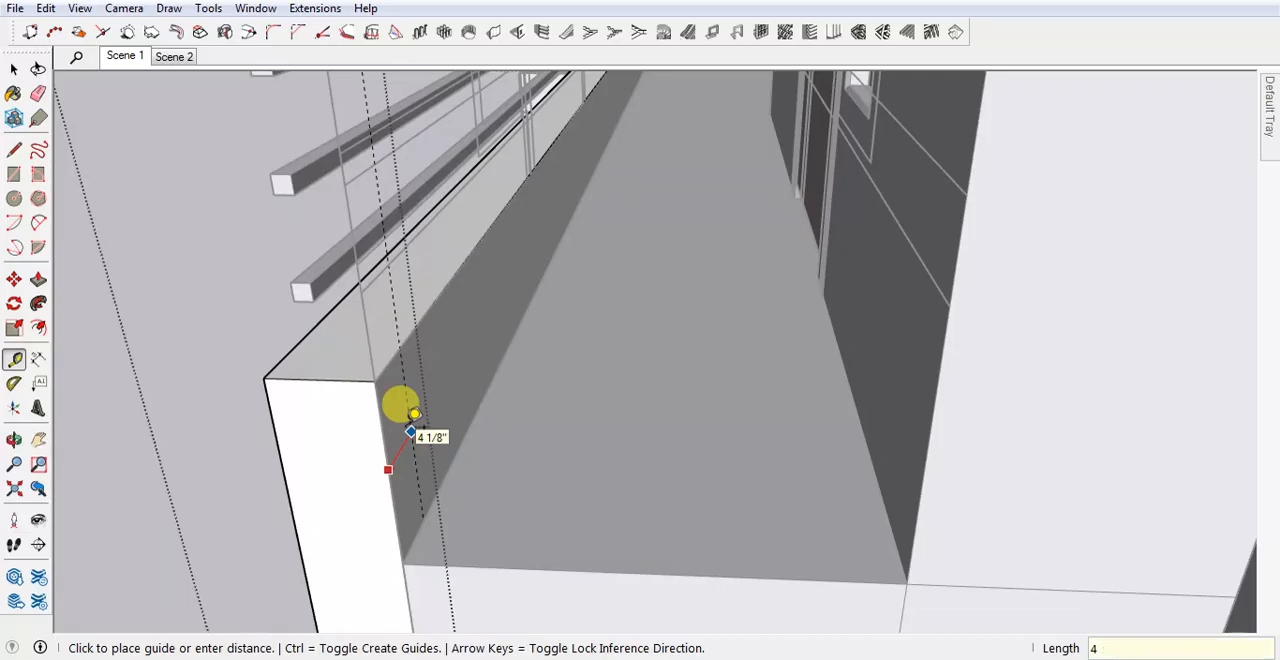
key("Return")
key("l")
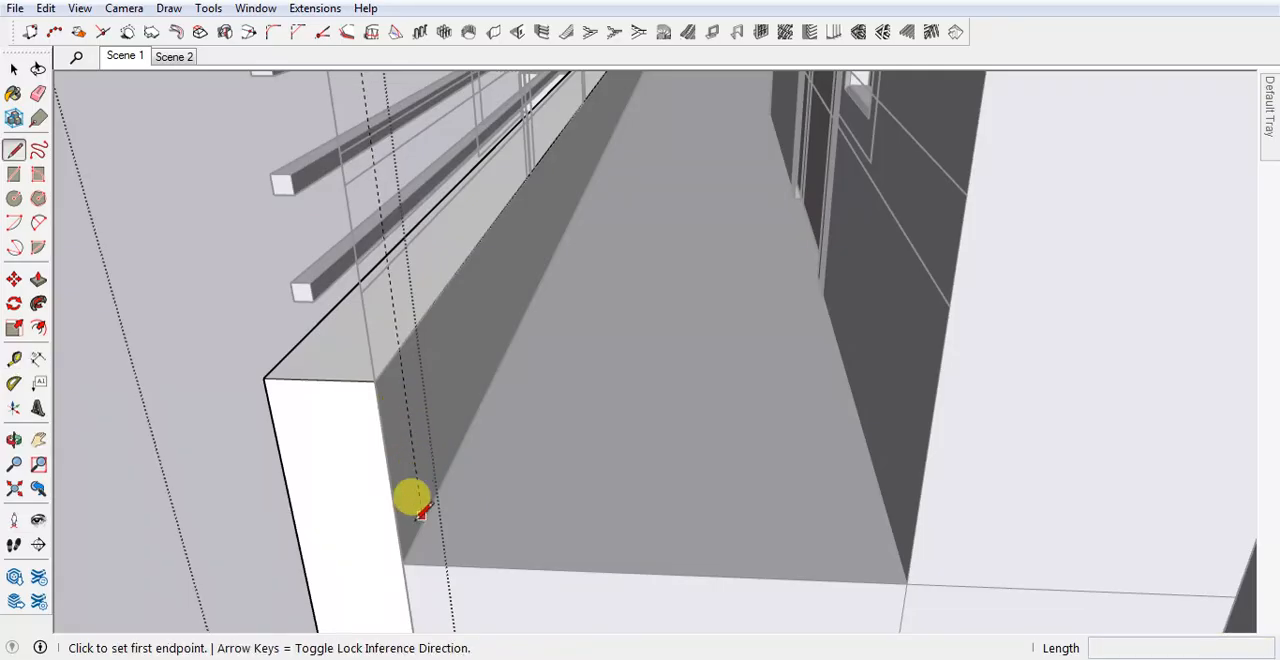
left_click(422, 520)
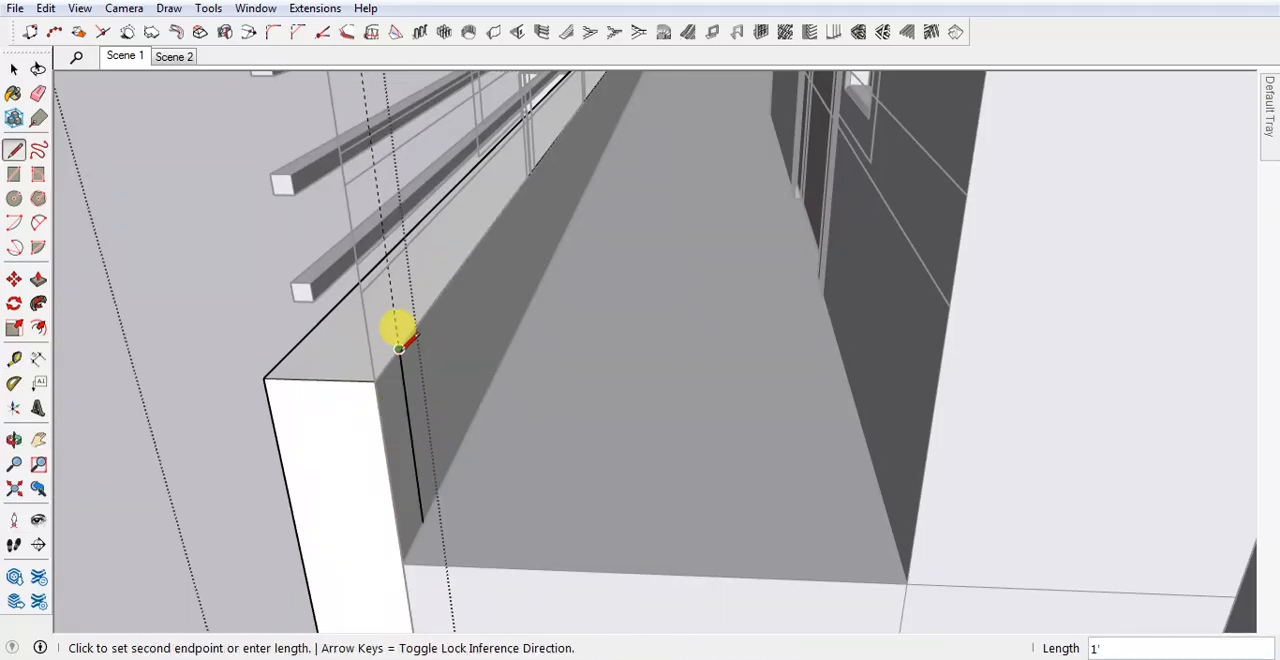
key("p")
left_click(391, 466)
key("space")
key("Escape")
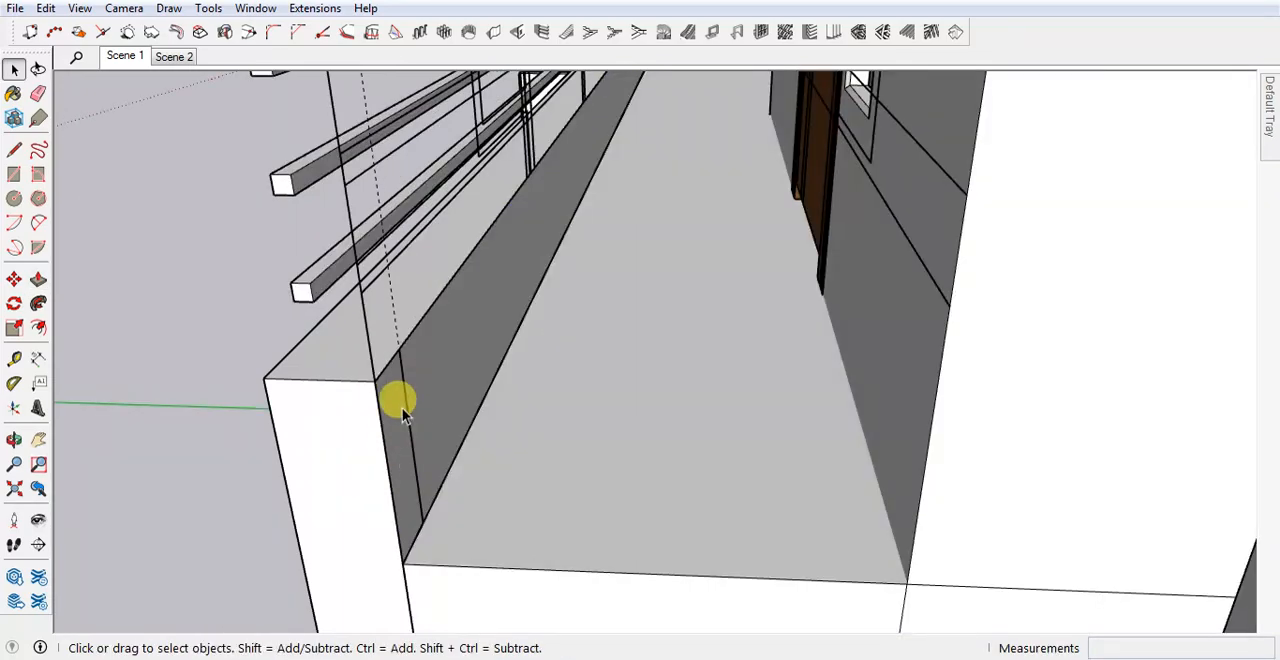
Turn on X-ray view and examine the guide and line at the balcony band's open end.
key("x")
scroll(406, 408, "down", 2)
middle_click_drag(421, 484, 408, 469)
scroll(407, 480, "up", 3)
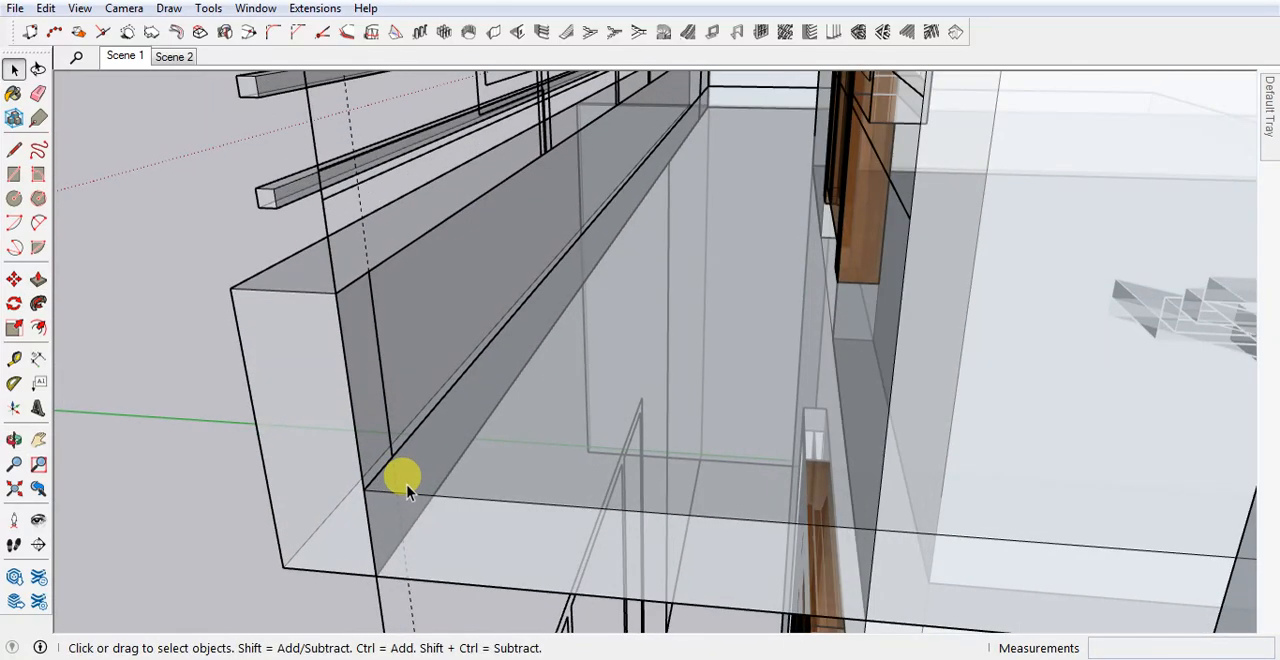
key("l")
left_click(391, 457)
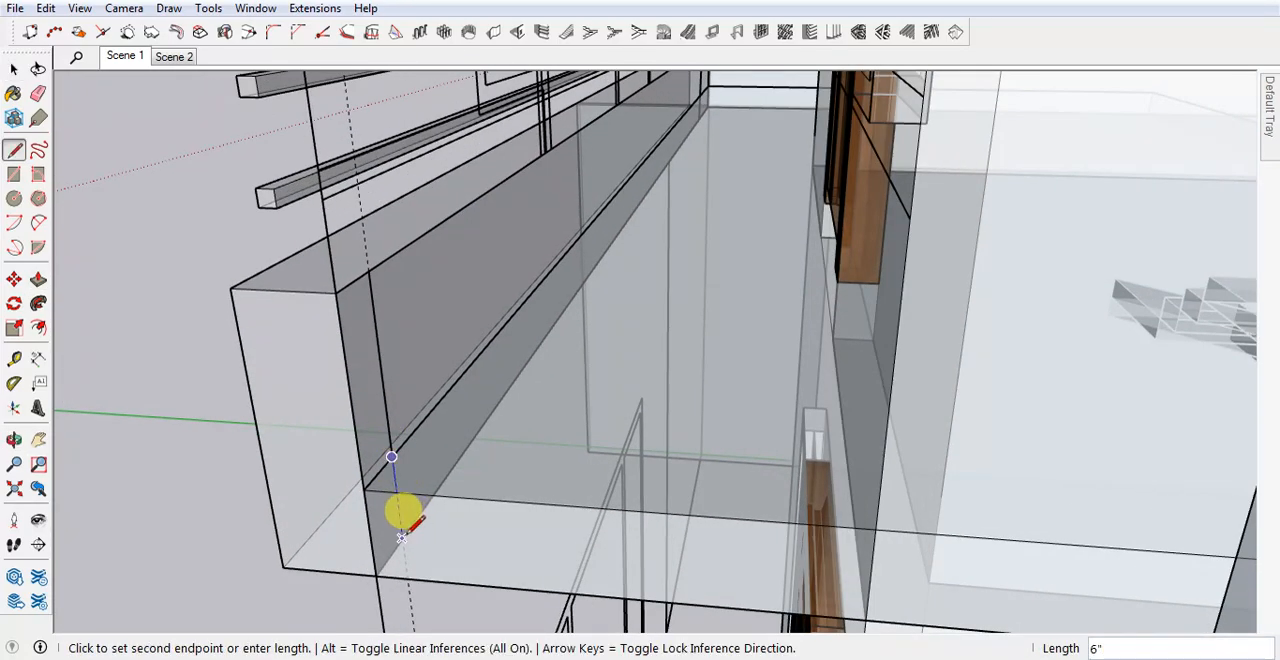
key("space")
key("p")
key("space")
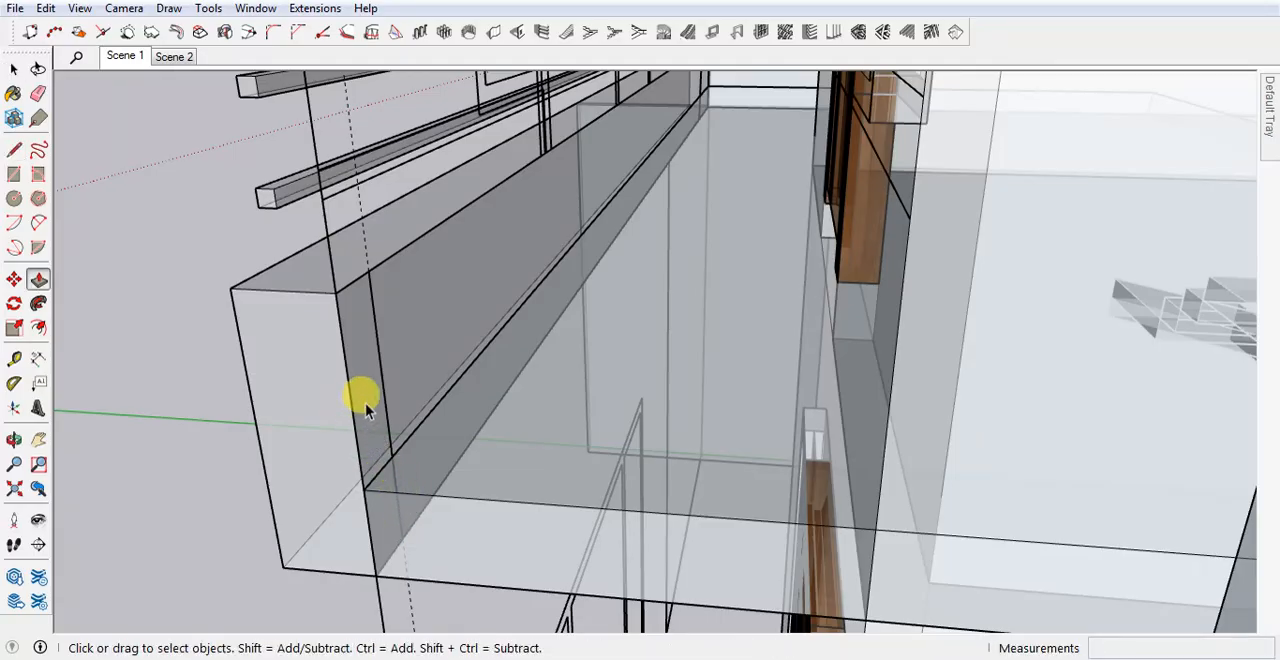
Open the balcony band group and draw a 1' 6" vertical line along the guide on its inner face at the open end.
double_click(364, 406)
key("l")
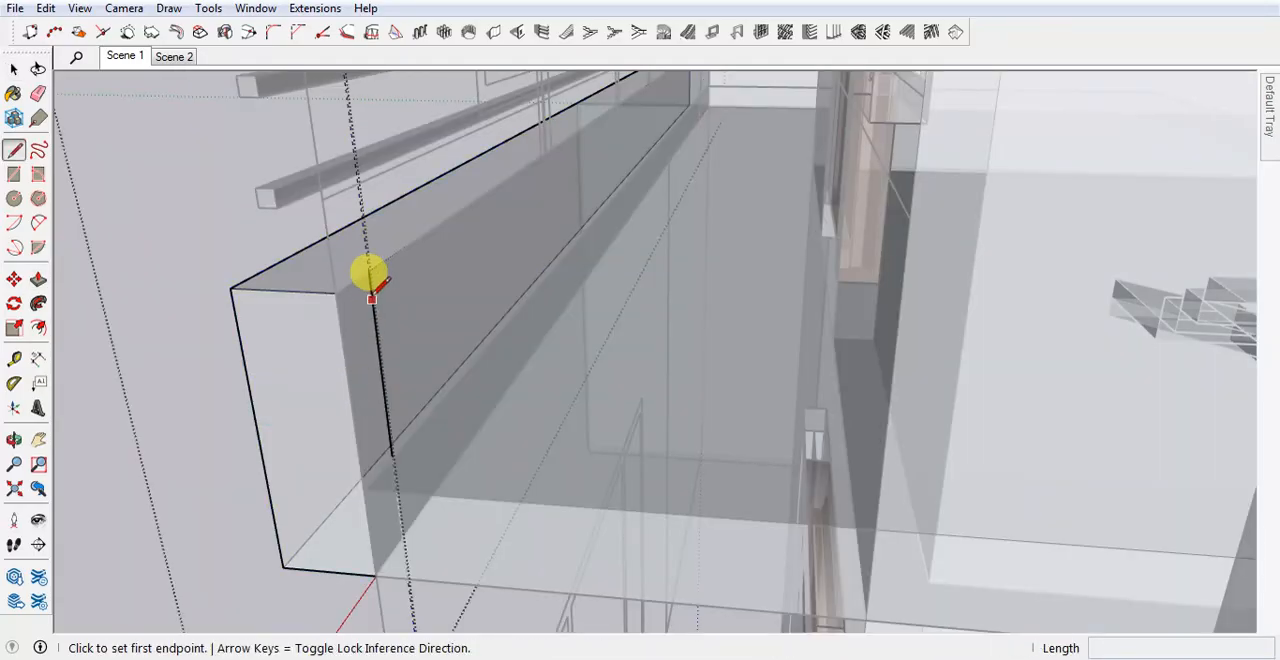
left_click(369, 268)
left_click(396, 500)
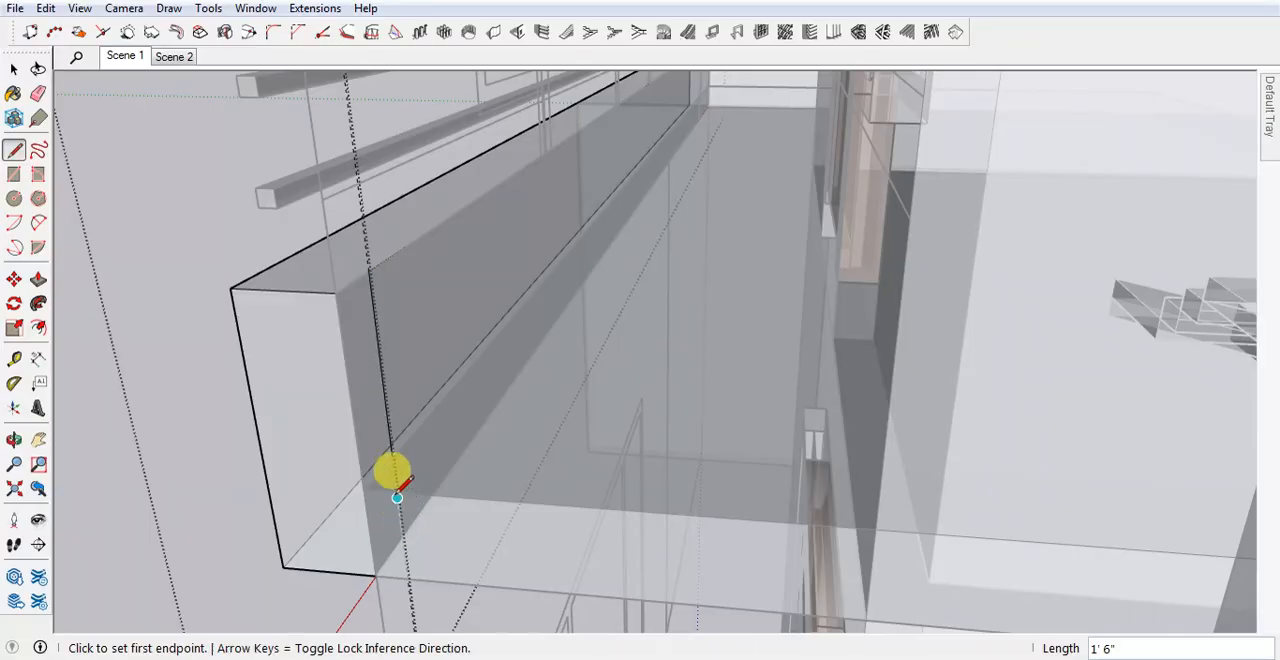
Extrude the narrow strip at the band's open end 2' 5" back to the wall, turn off X-ray view and close the group.
key("p")
left_click(383, 445)
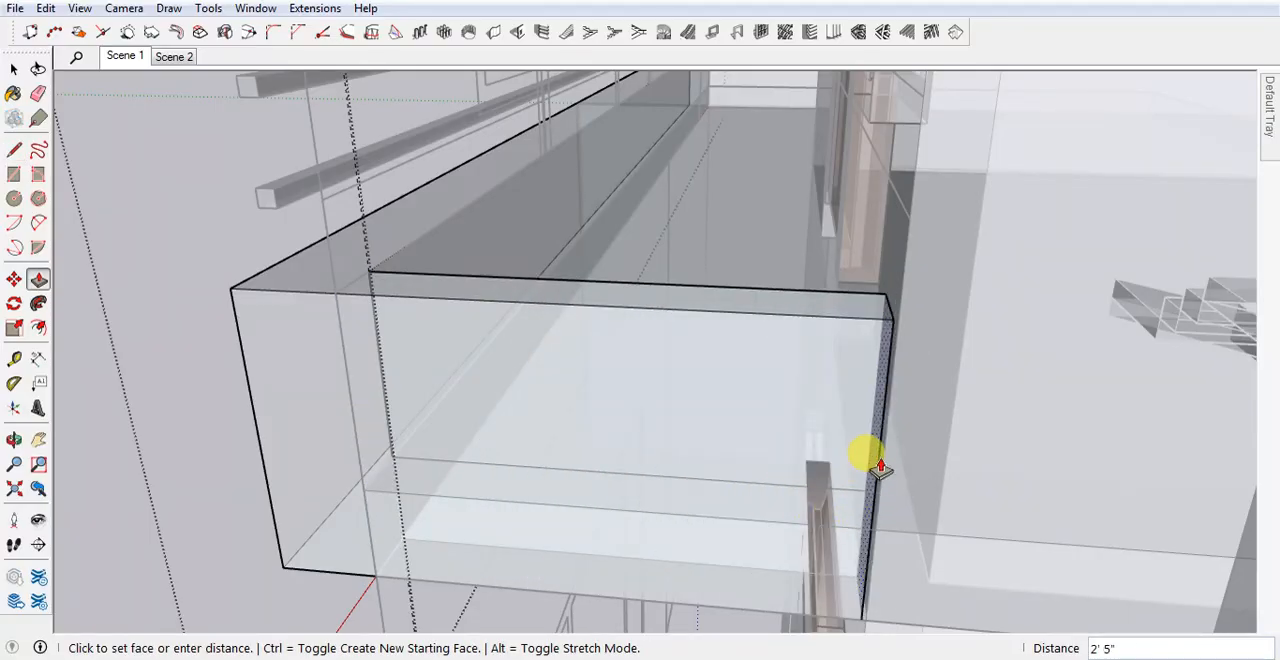
left_click(899, 288)
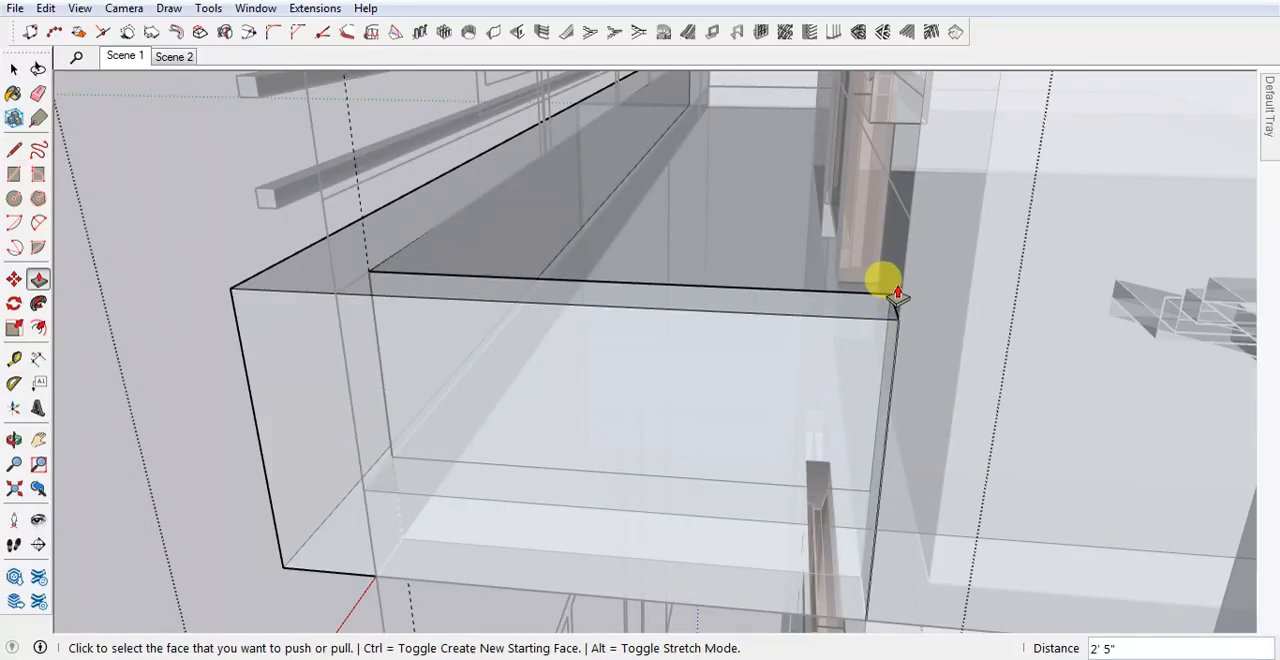
key("x")
scroll(771, 436, "down", 4)
key("space")
key("Escape")
Open the balcony band group for editing at its newly closed end.
scroll(738, 456, "down", 4)
middle_click_drag(738, 456, 968, 398)
scroll(759, 554, "down", 2)
scroll(968, 398, "up", 3)
scroll(934, 400, "up", 3)
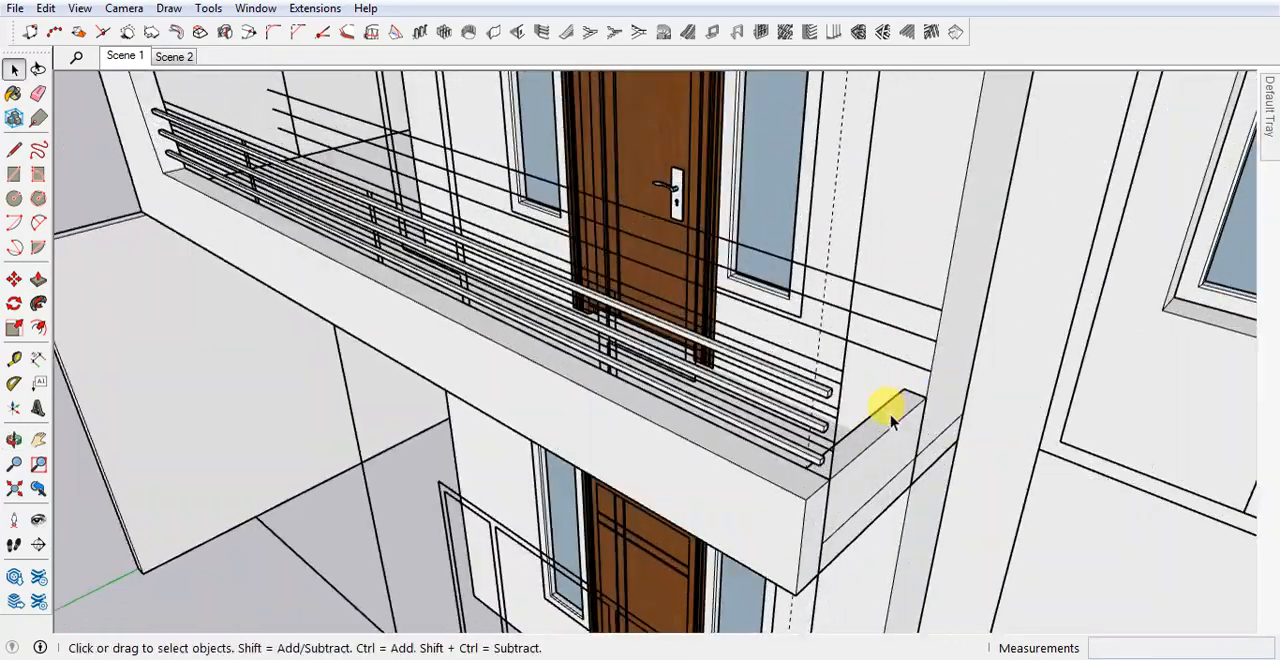
scroll(891, 421, "down", 1)
scroll(724, 438, "up", 1)
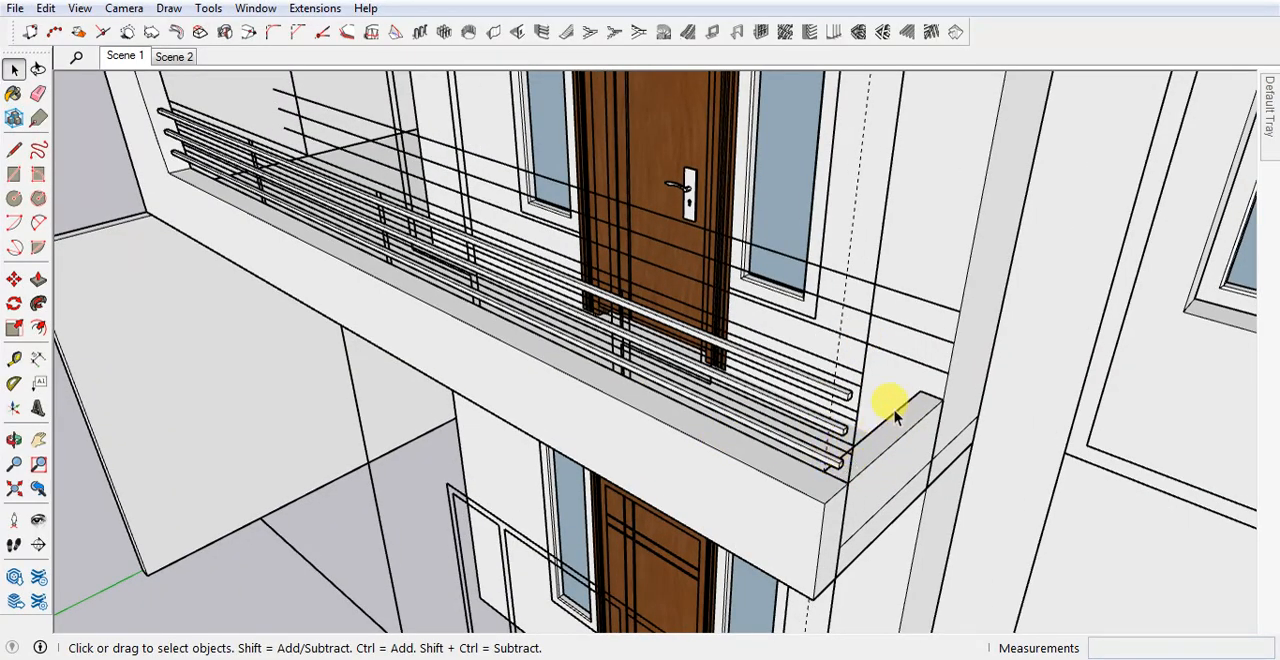
scroll(898, 455, "up", 2)
double_click(878, 455)
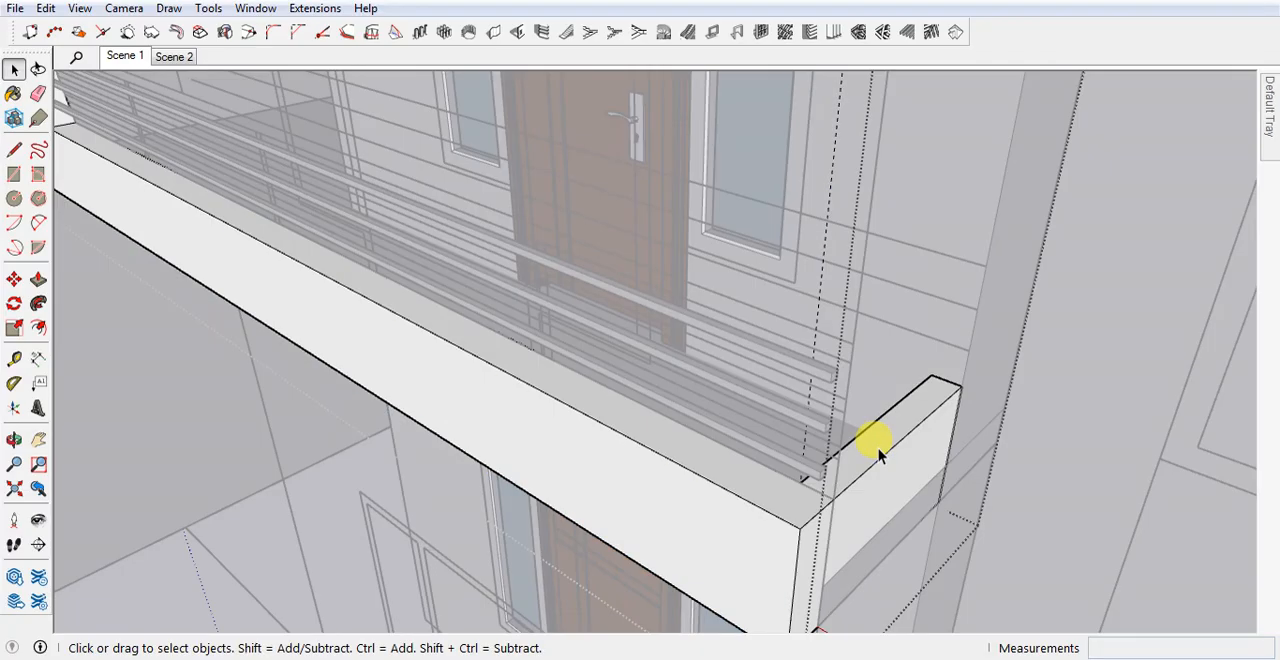
key("p")
left_click(858, 456)
scroll(860, 458, "down", 1)
key("space")
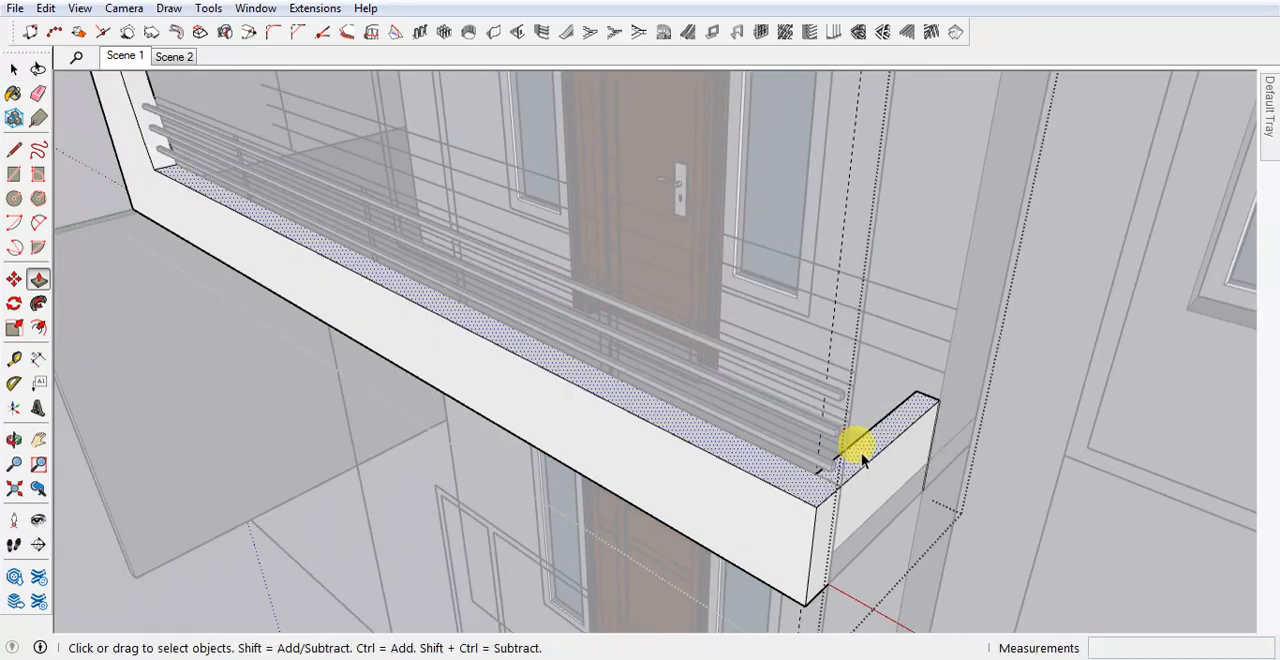
Draw a line across the band's top face at the inner corner to separate the end return from the front band.
scroll(860, 460, "up", 2)
left_click(860, 465)
key("l")
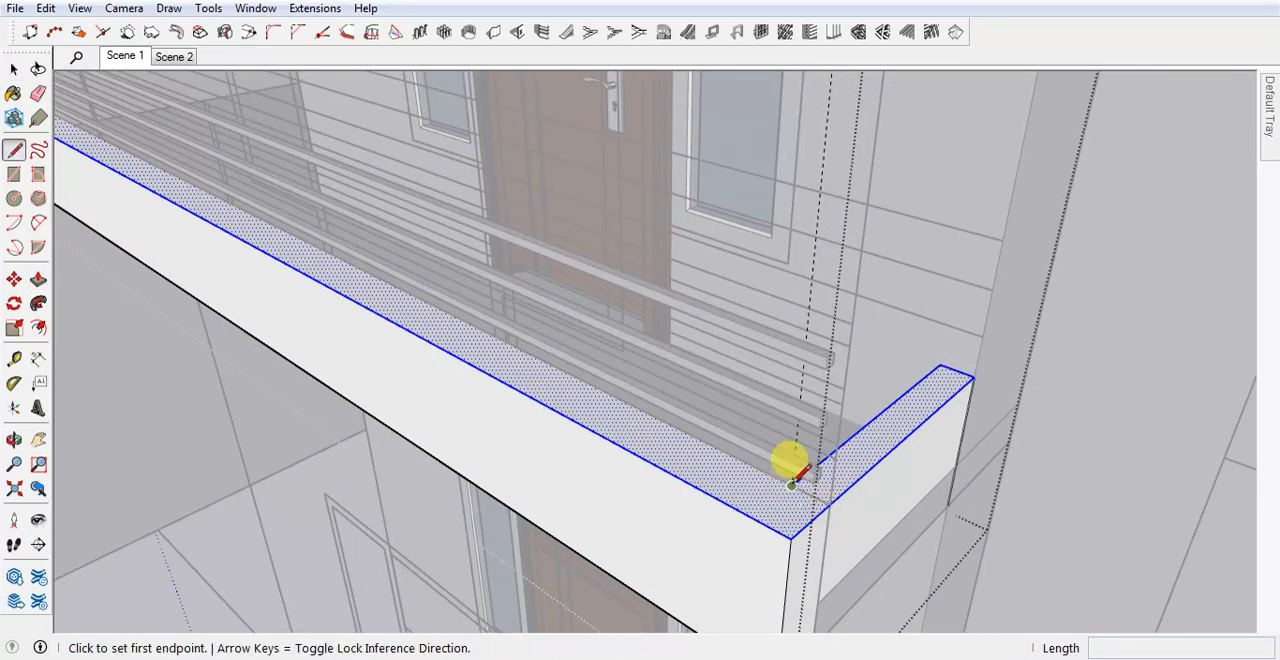
left_click(791, 485)
left_click(829, 500)
scroll(846, 491, "down", 2)
Extrude the end return's top face upward by 1' 6".
key("p")
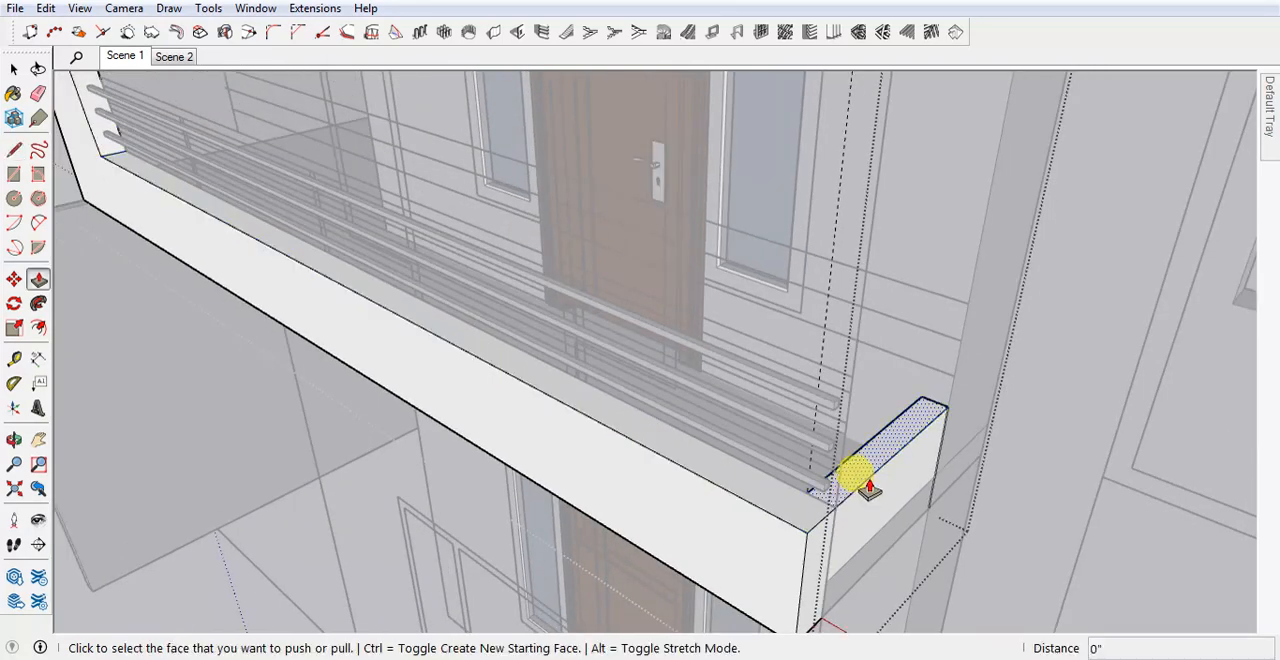
left_click(857, 457)
scroll(865, 460, "up", 2)
scroll(869, 455, "down", 2)
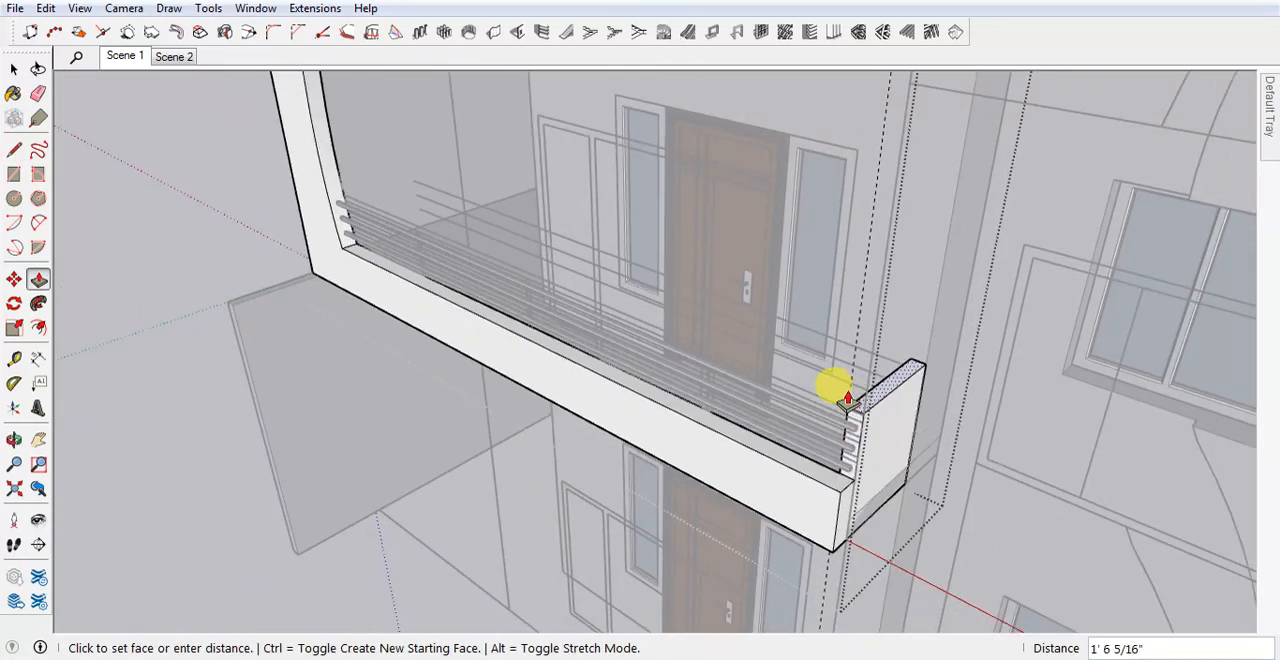
scroll(838, 391, "up", 1)
scroll(870, 405, "up", 1)
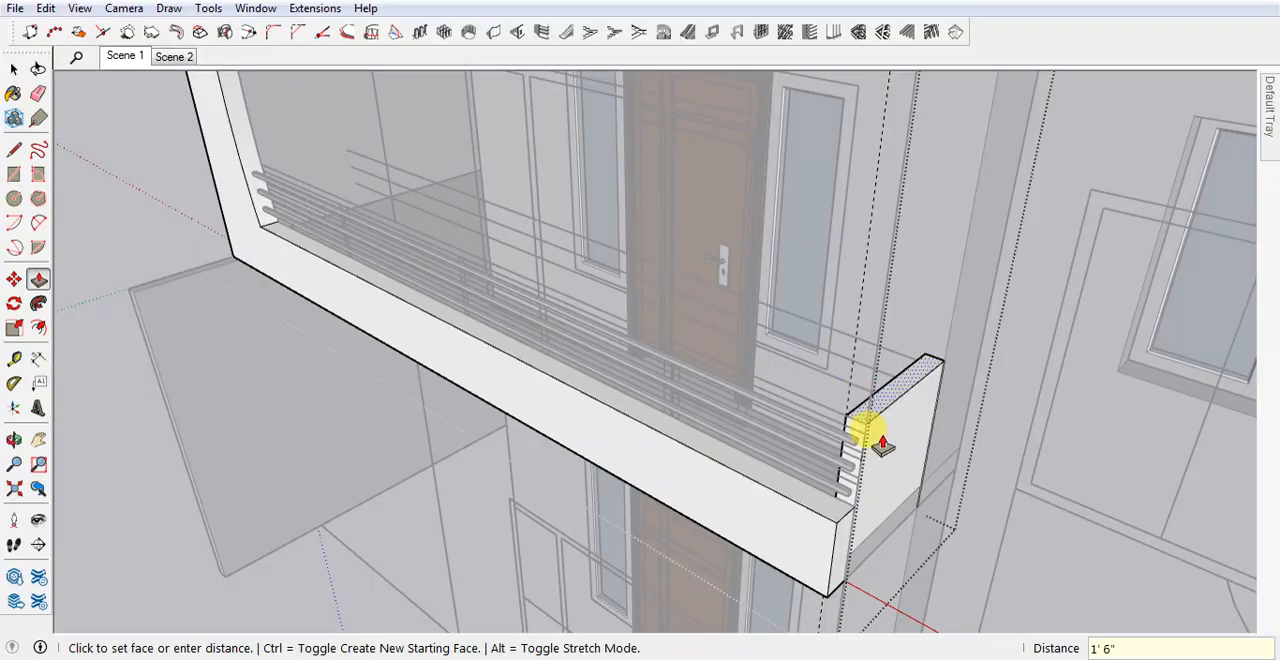
left_click(868, 432)
Extrude the raised end return's front face 6" forward, flush with the front of the band, and close the group.
scroll(860, 430, "up", 2)
left_click(842, 413)
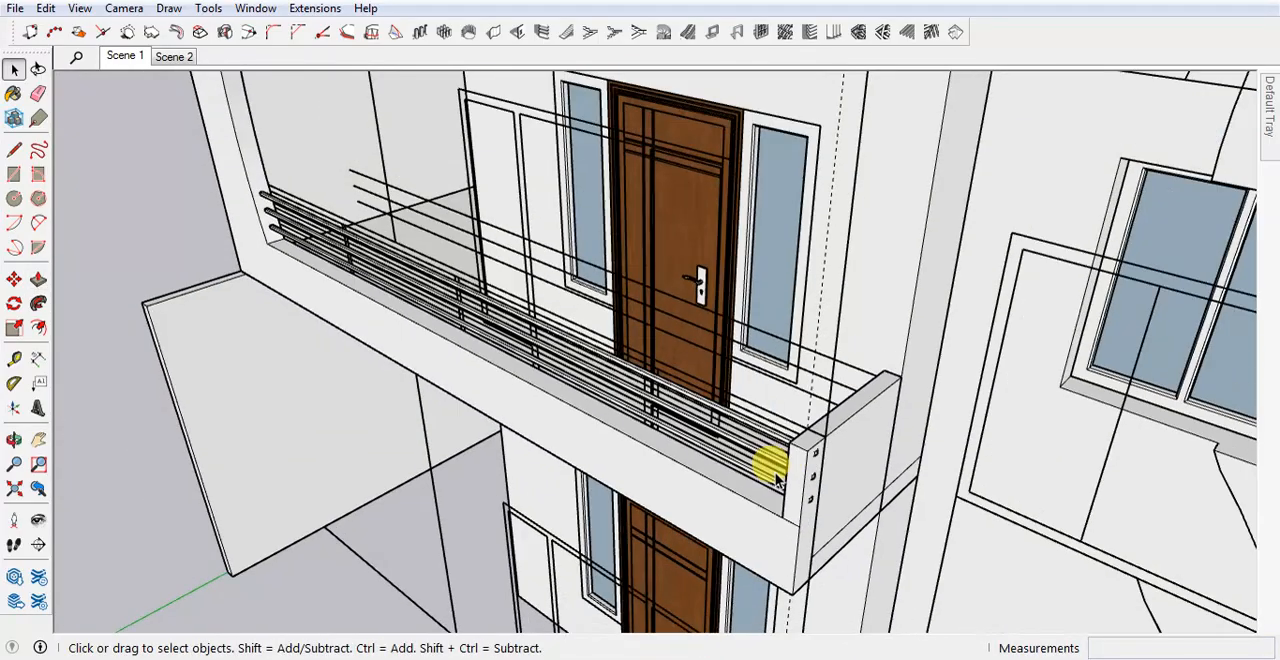
scroll(790, 455, "up", 3)
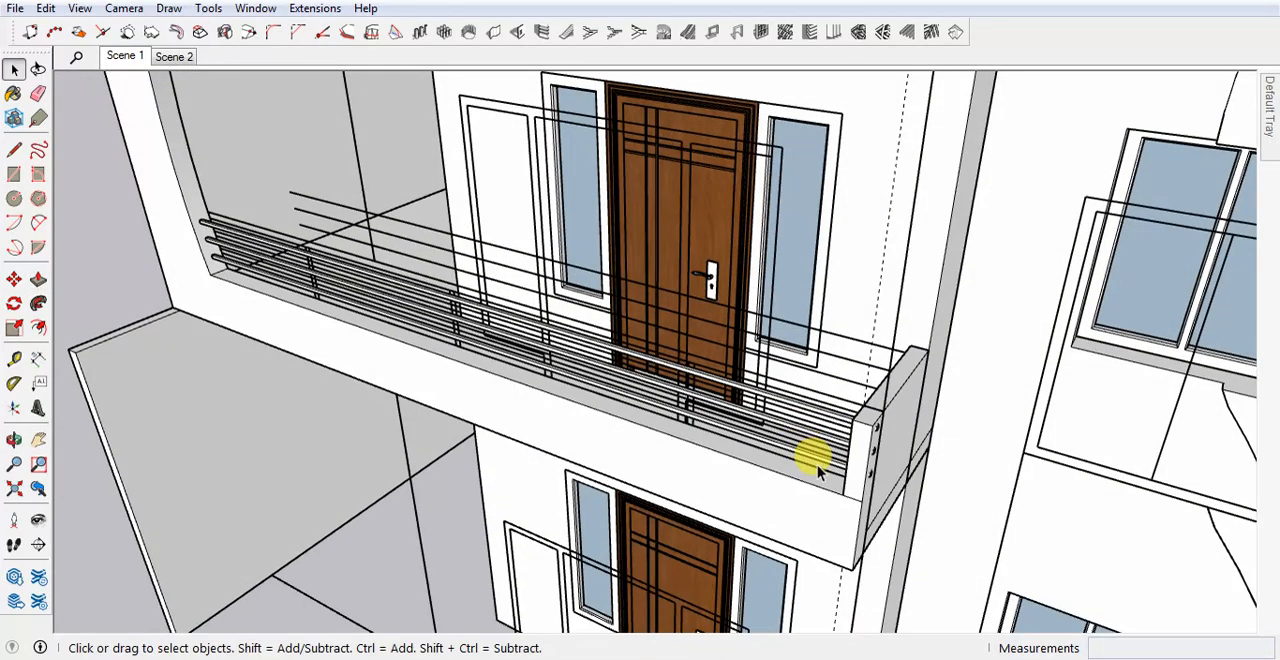
Shorten the balcony railing by scaling it along the red axis so its end no longer pokes through the raised end wall.
scroll(870, 455, "up", 5)
key("s")
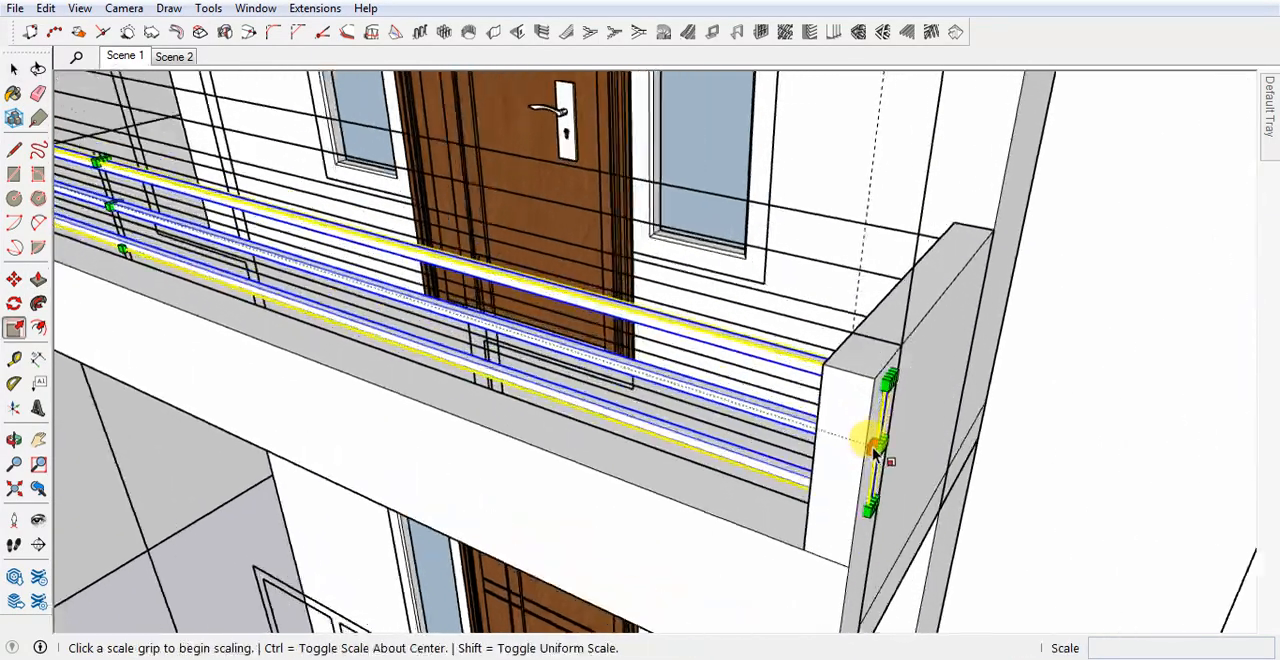
middle_click_drag(886, 455, 828, 462)
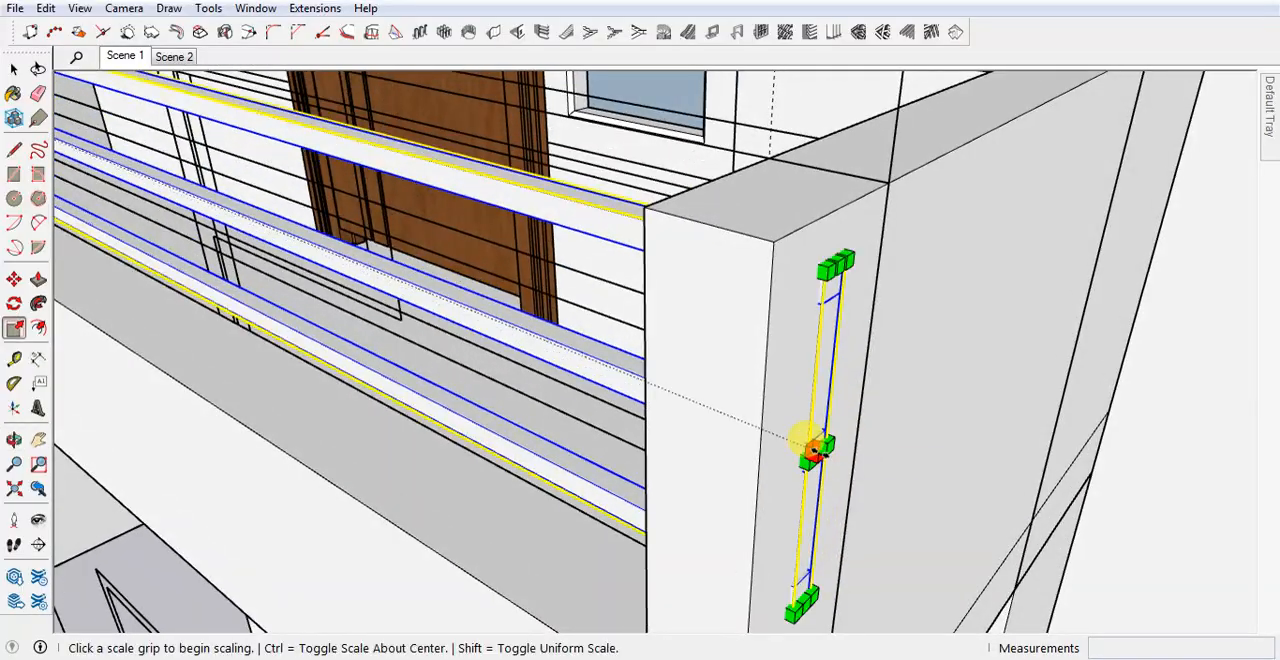
left_click(815, 450)
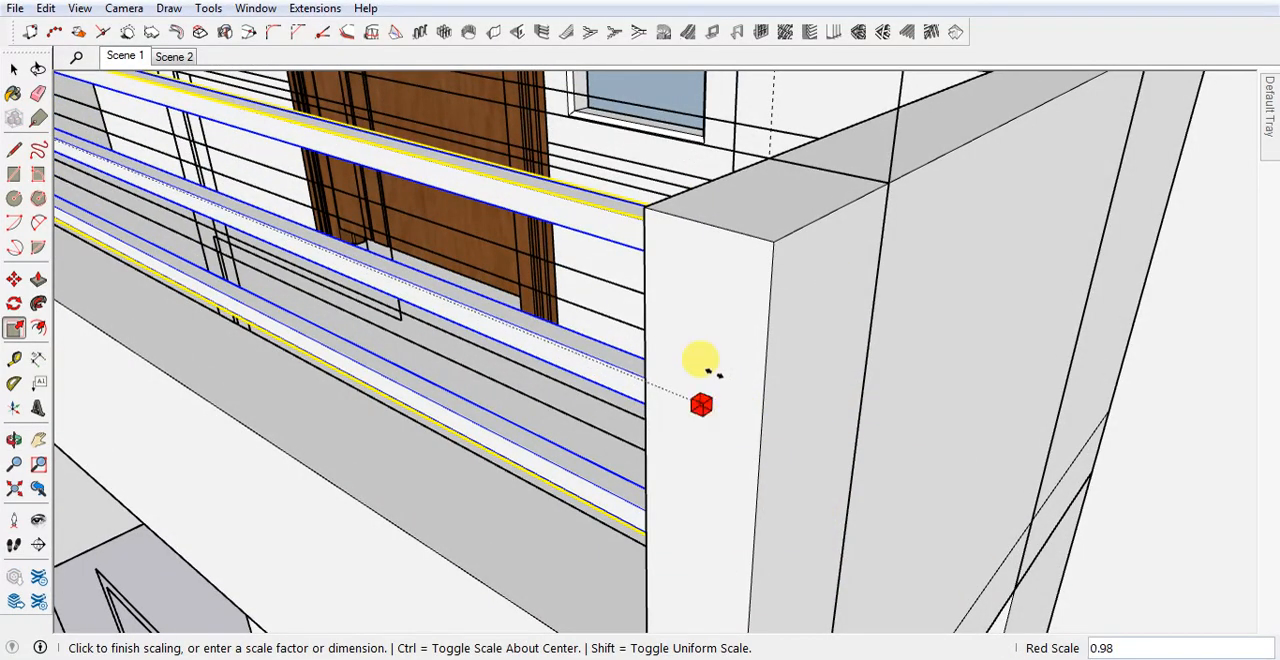
left_click(706, 225)
scroll(869, 369, "down", 5)
key("space")
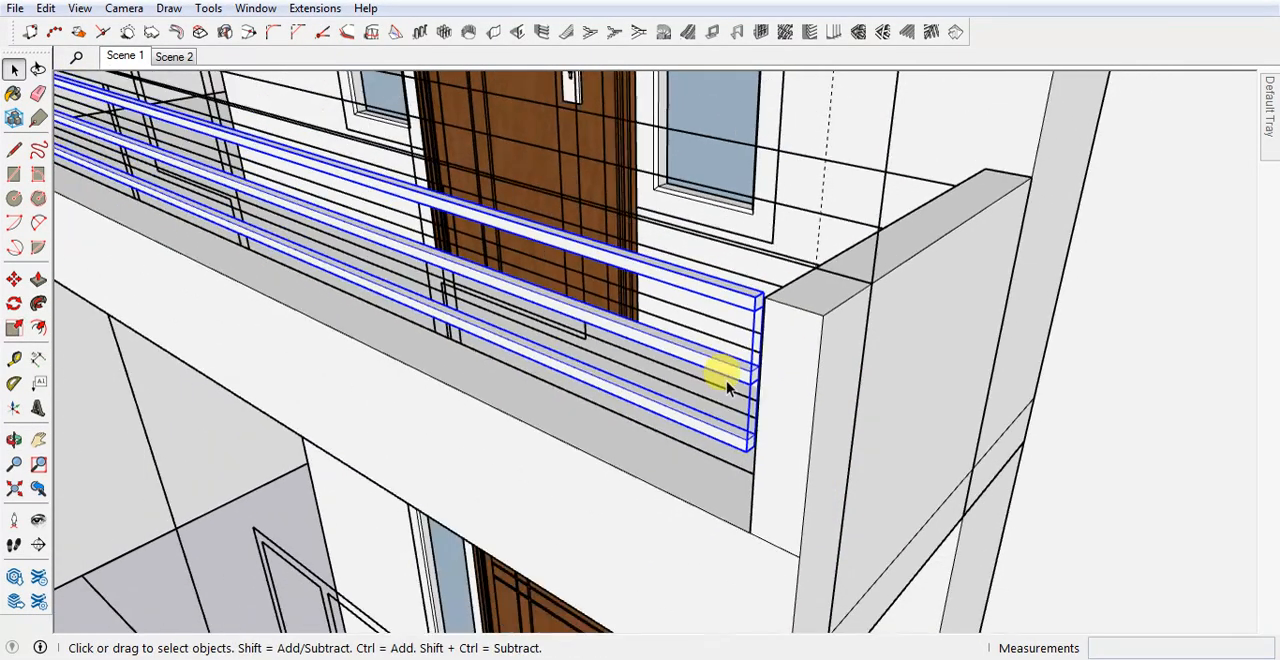
Scale the railing along the red axis by about 1.01 to bring its end up to the end wall's inner face.
middle_click_drag(730, 384, 956, 389)
middle_click_drag(1090, 366, 888, 452)
key("s")
left_click(889, 430)
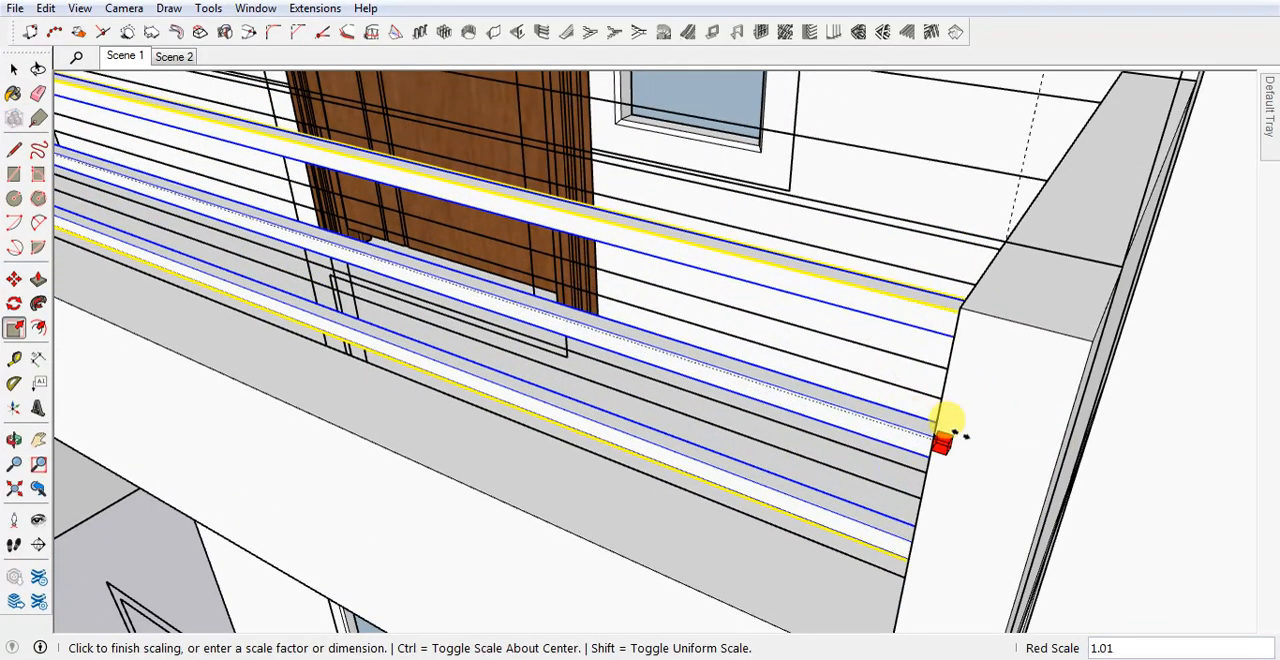
left_click(950, 426)
key("space")
scroll(889, 403, "down", 4)
middle_click_drag(790, 444, 867, 470)
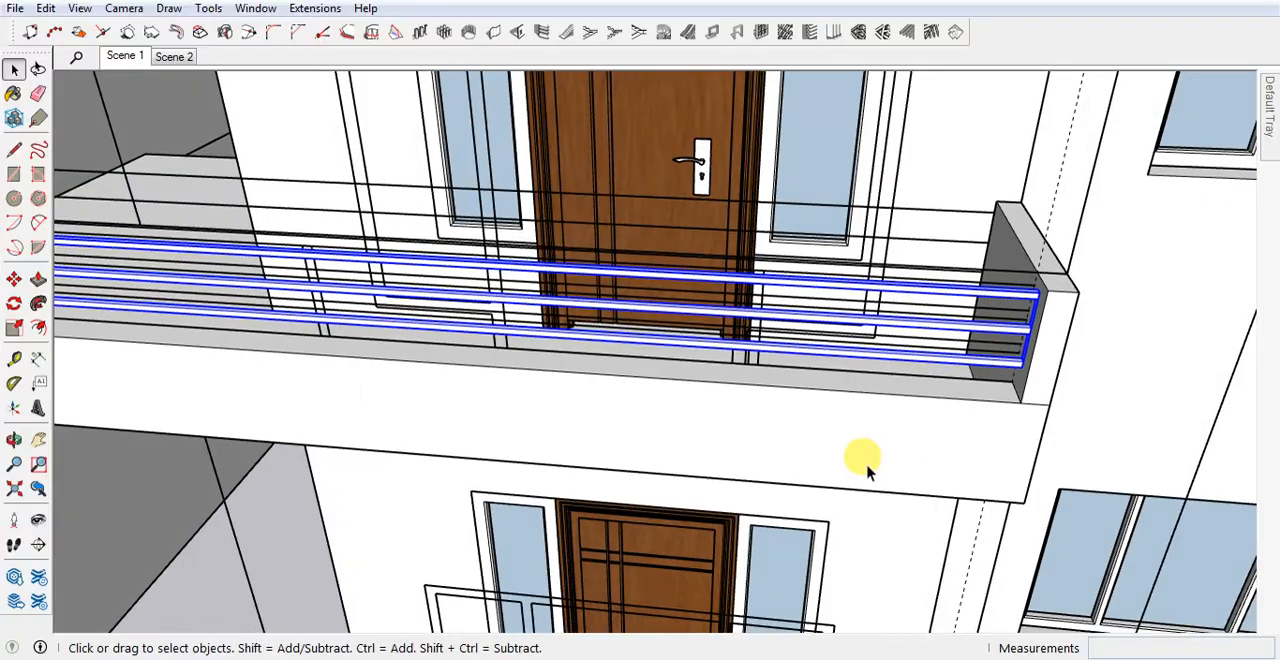